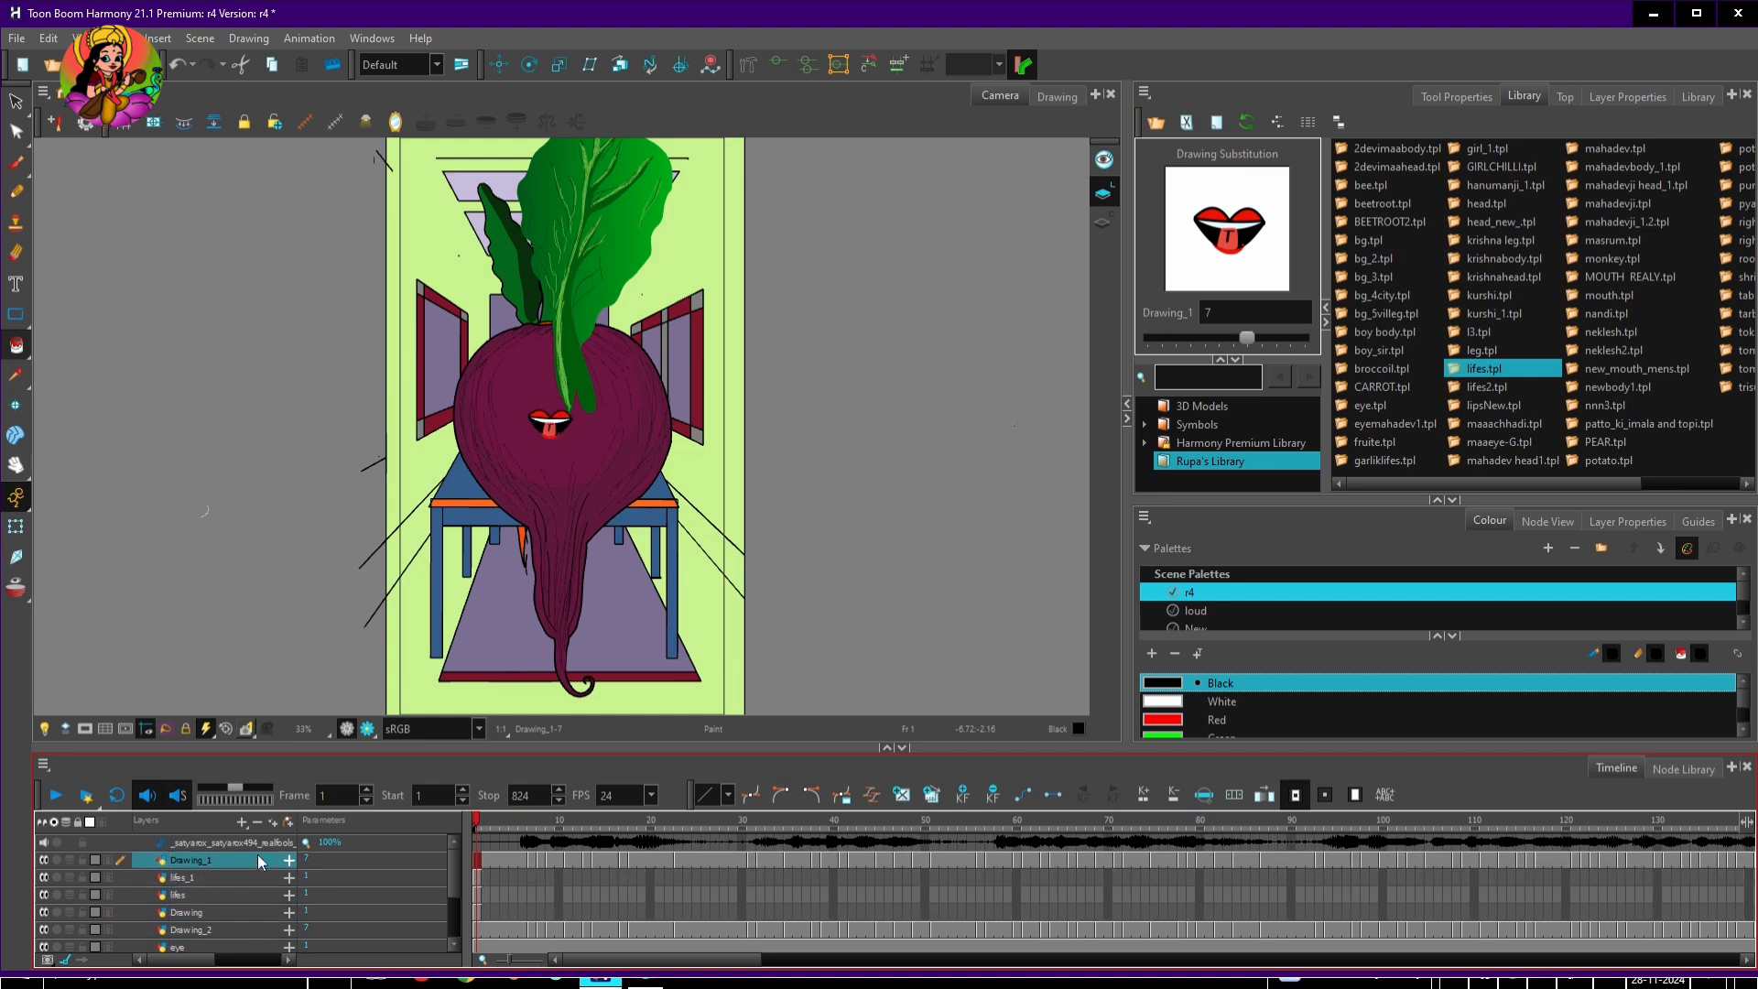
Insert the bg.tpl background from the library into the scene
left_click_drag(1369, 240, 621, 527)
left_click_drag(248, 860, 249, 955)
Cut the panes and frames out of both side windows in the bg drawing and move its layer above Drawing_2
left_click(18, 103)
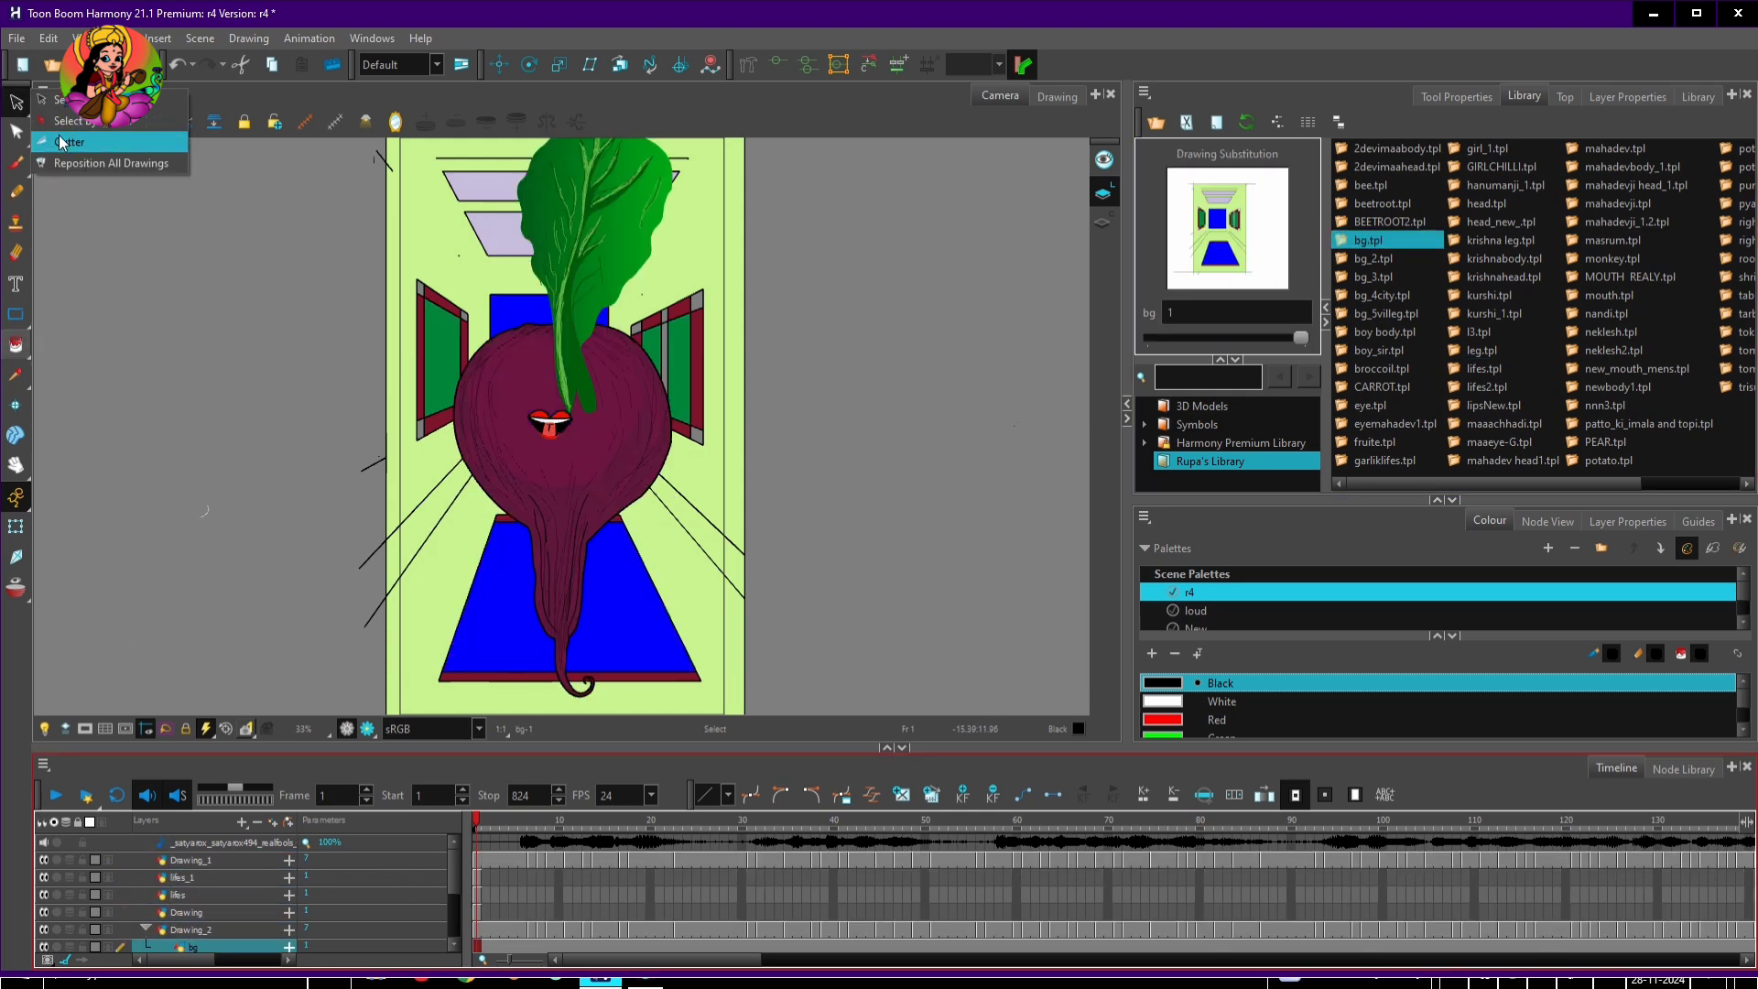
left_click(68, 142)
left_click(675, 342)
key("ctrl+z")
key("ctrl+z")
left_click_drag(177, 938, 207, 919)
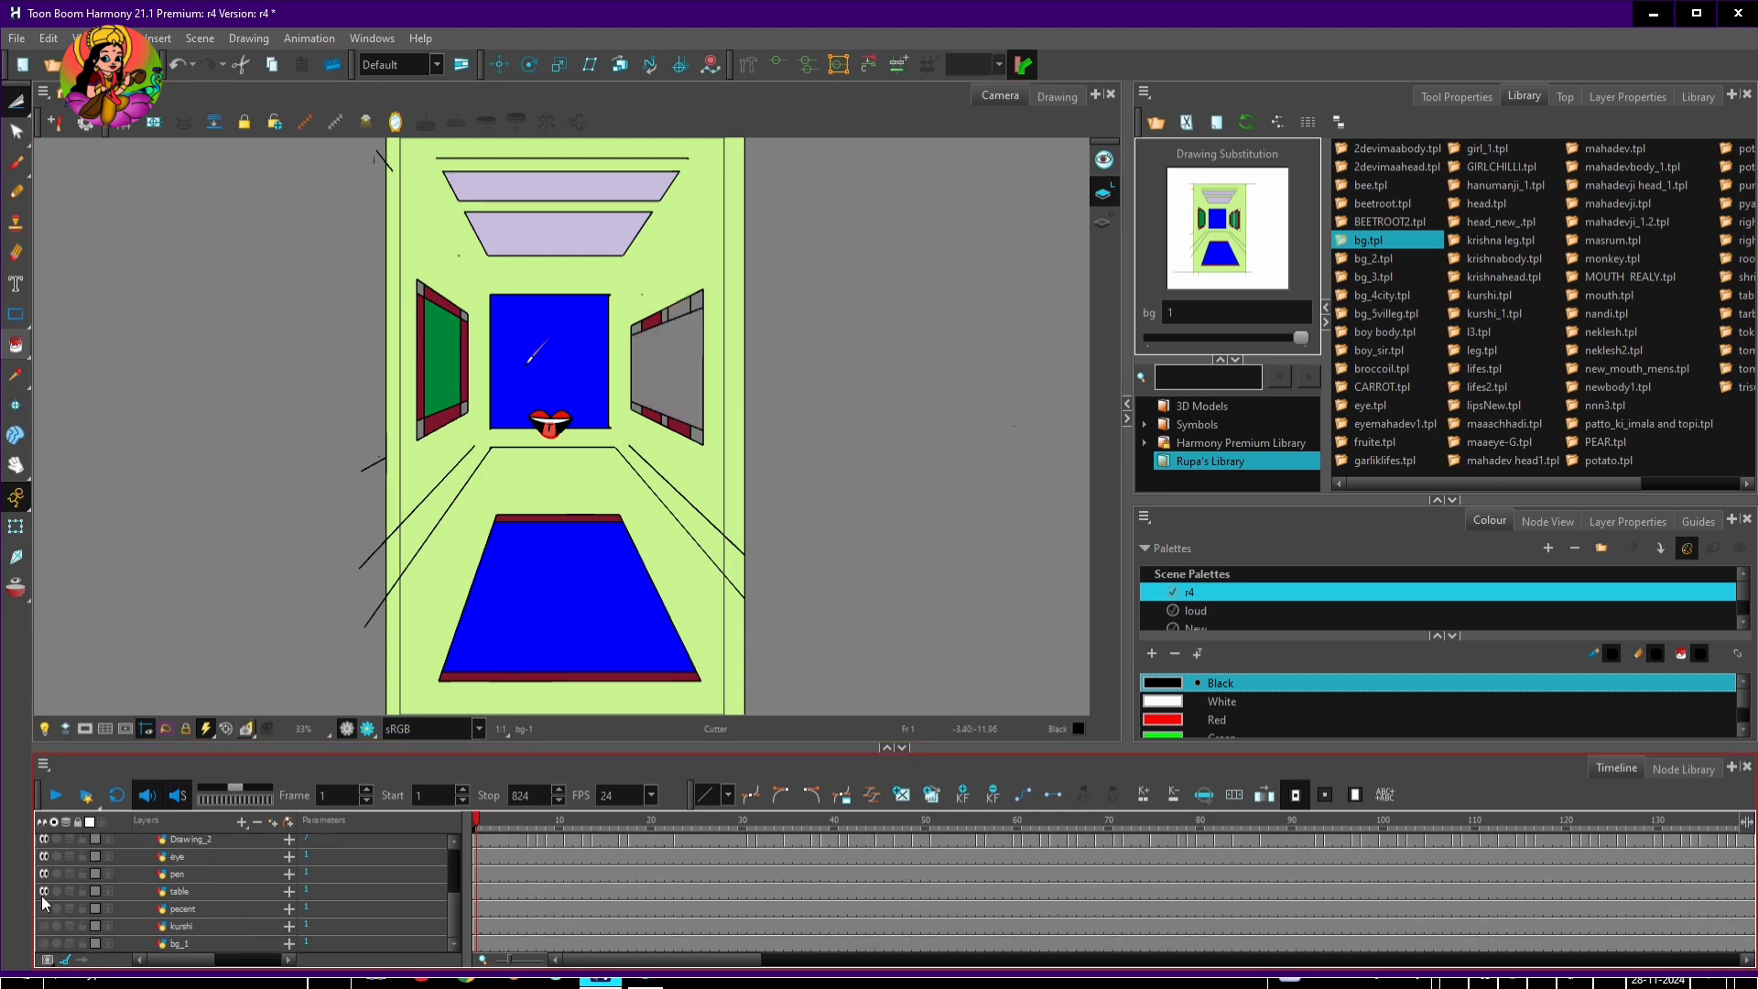
scroll(453, 883, "down", 1)
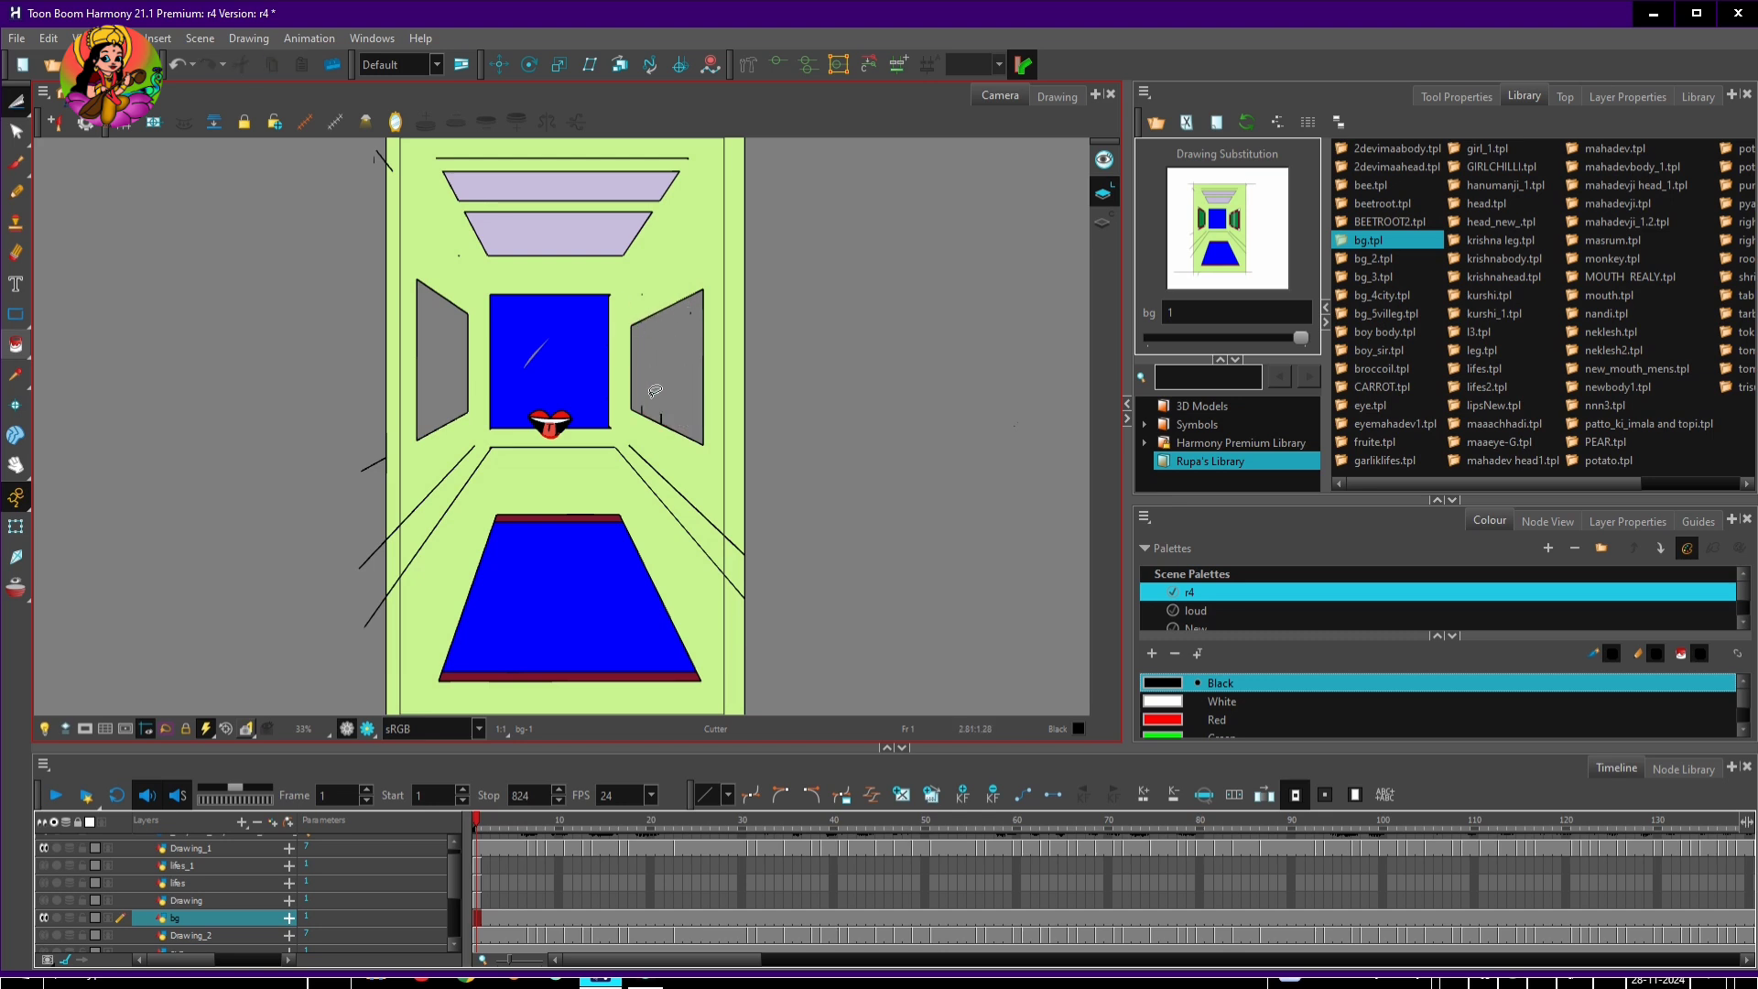
left_click_drag(732, 343, 741, 344)
key("ctrl+z")
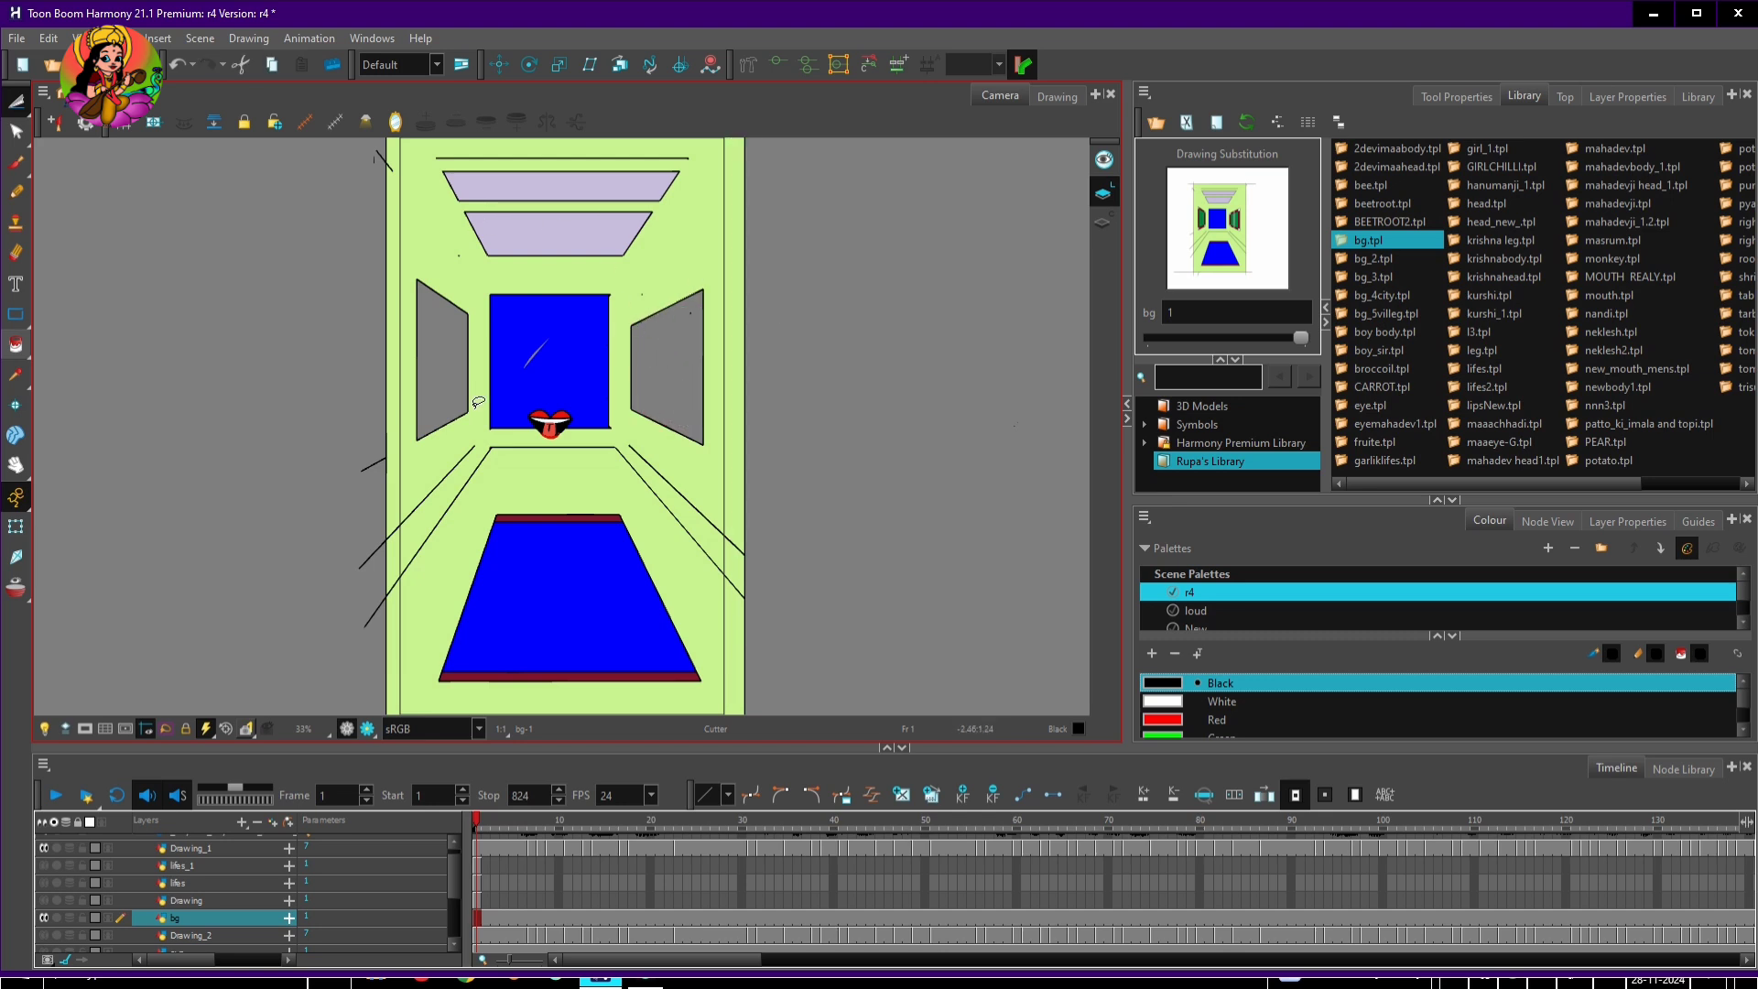
Add a green colour (R 0, G 162, B 96) and paint the room's walls with it, drawing corner lines to separate the ceiling
left_click(15, 376)
left_click(1152, 654)
double_click(1173, 722)
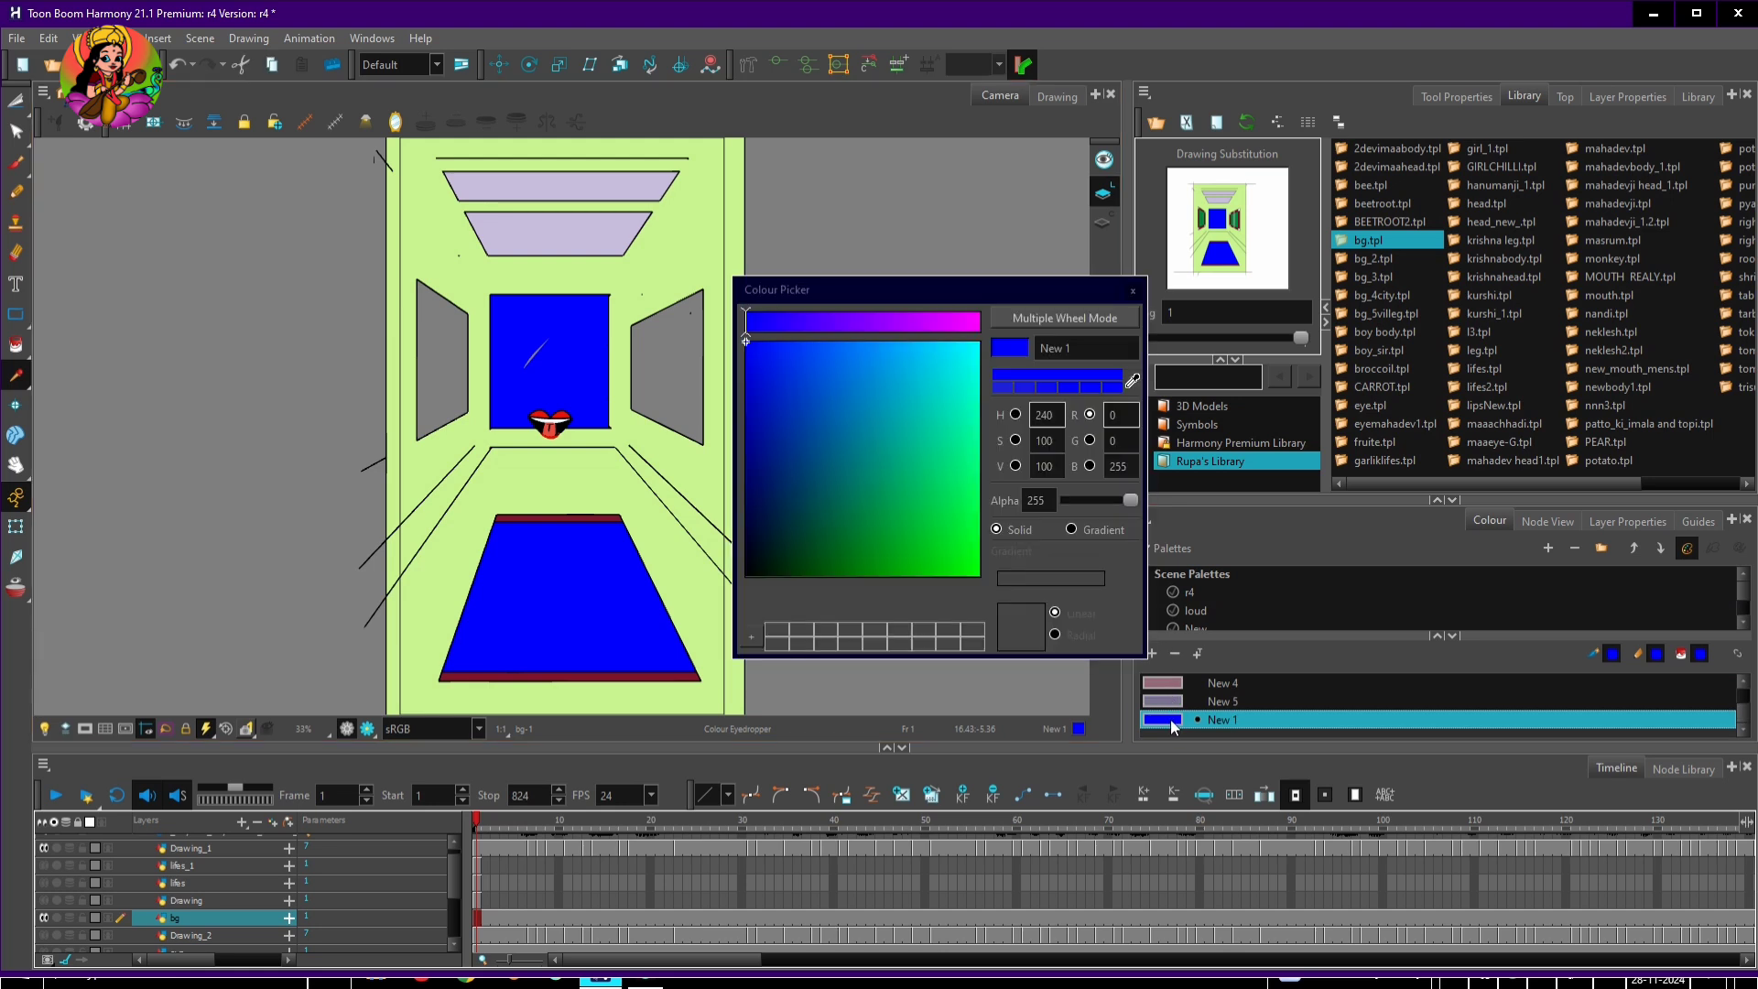
left_click(893, 487)
key("alt+i")
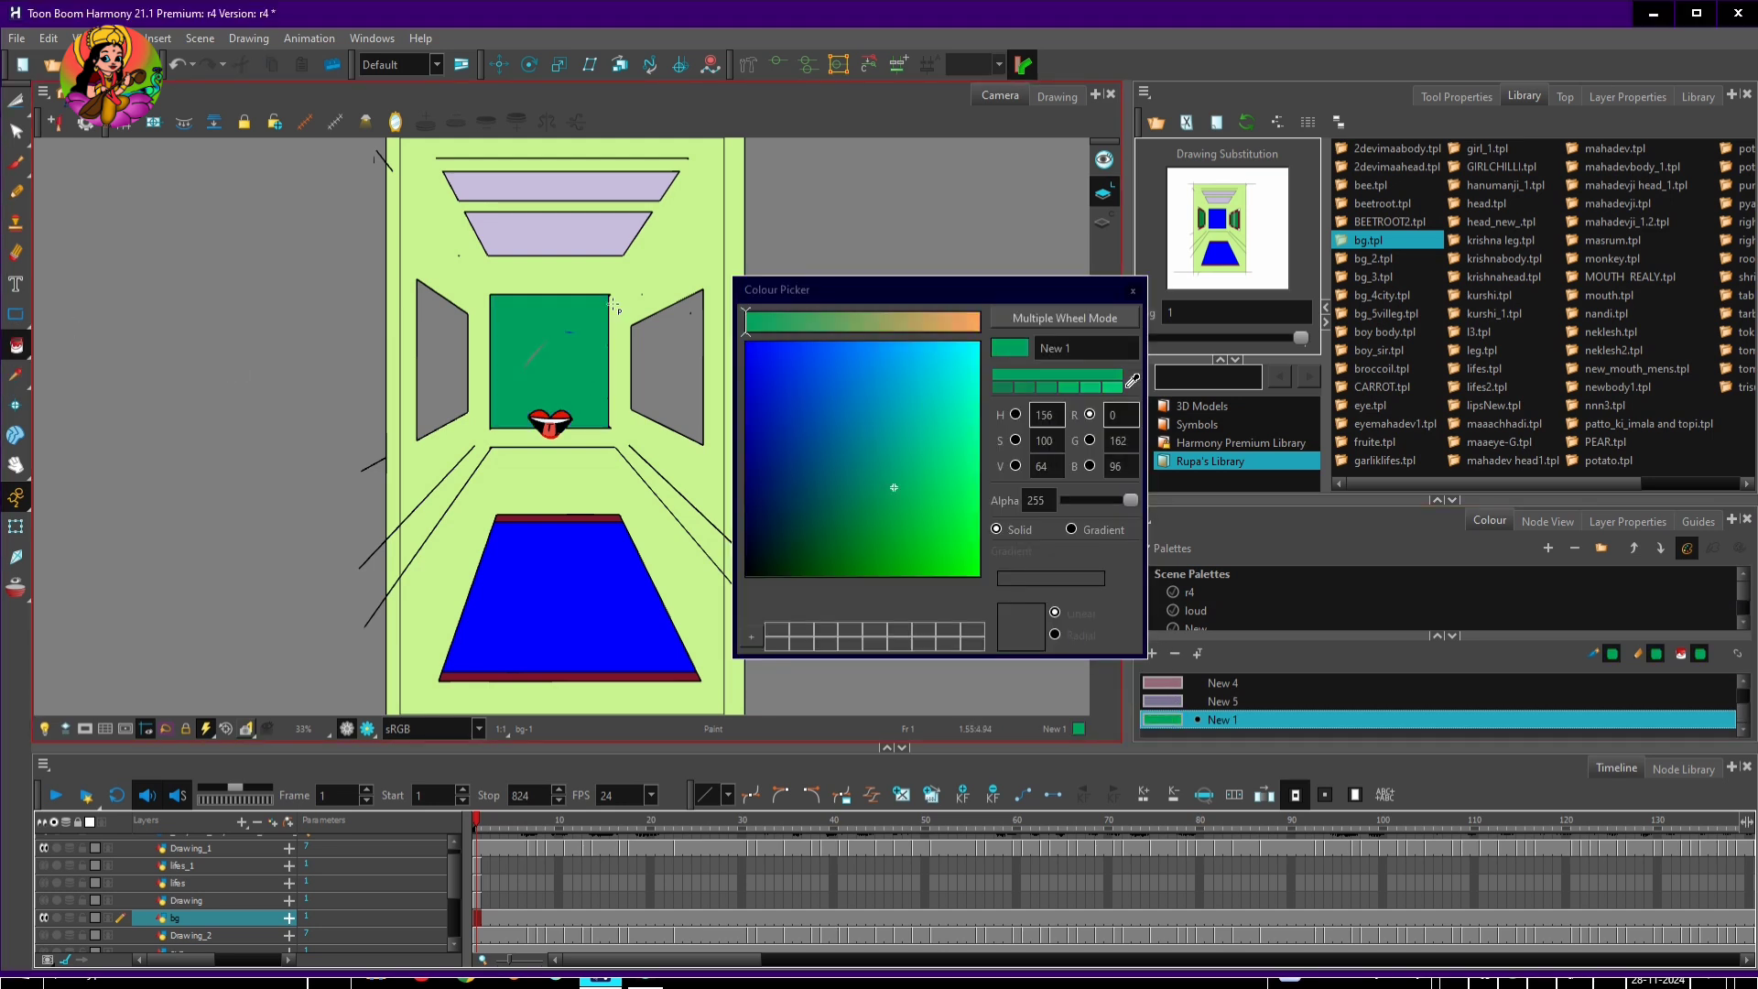
key("alt+l")
left_click_drag(609, 294, 719, 209)
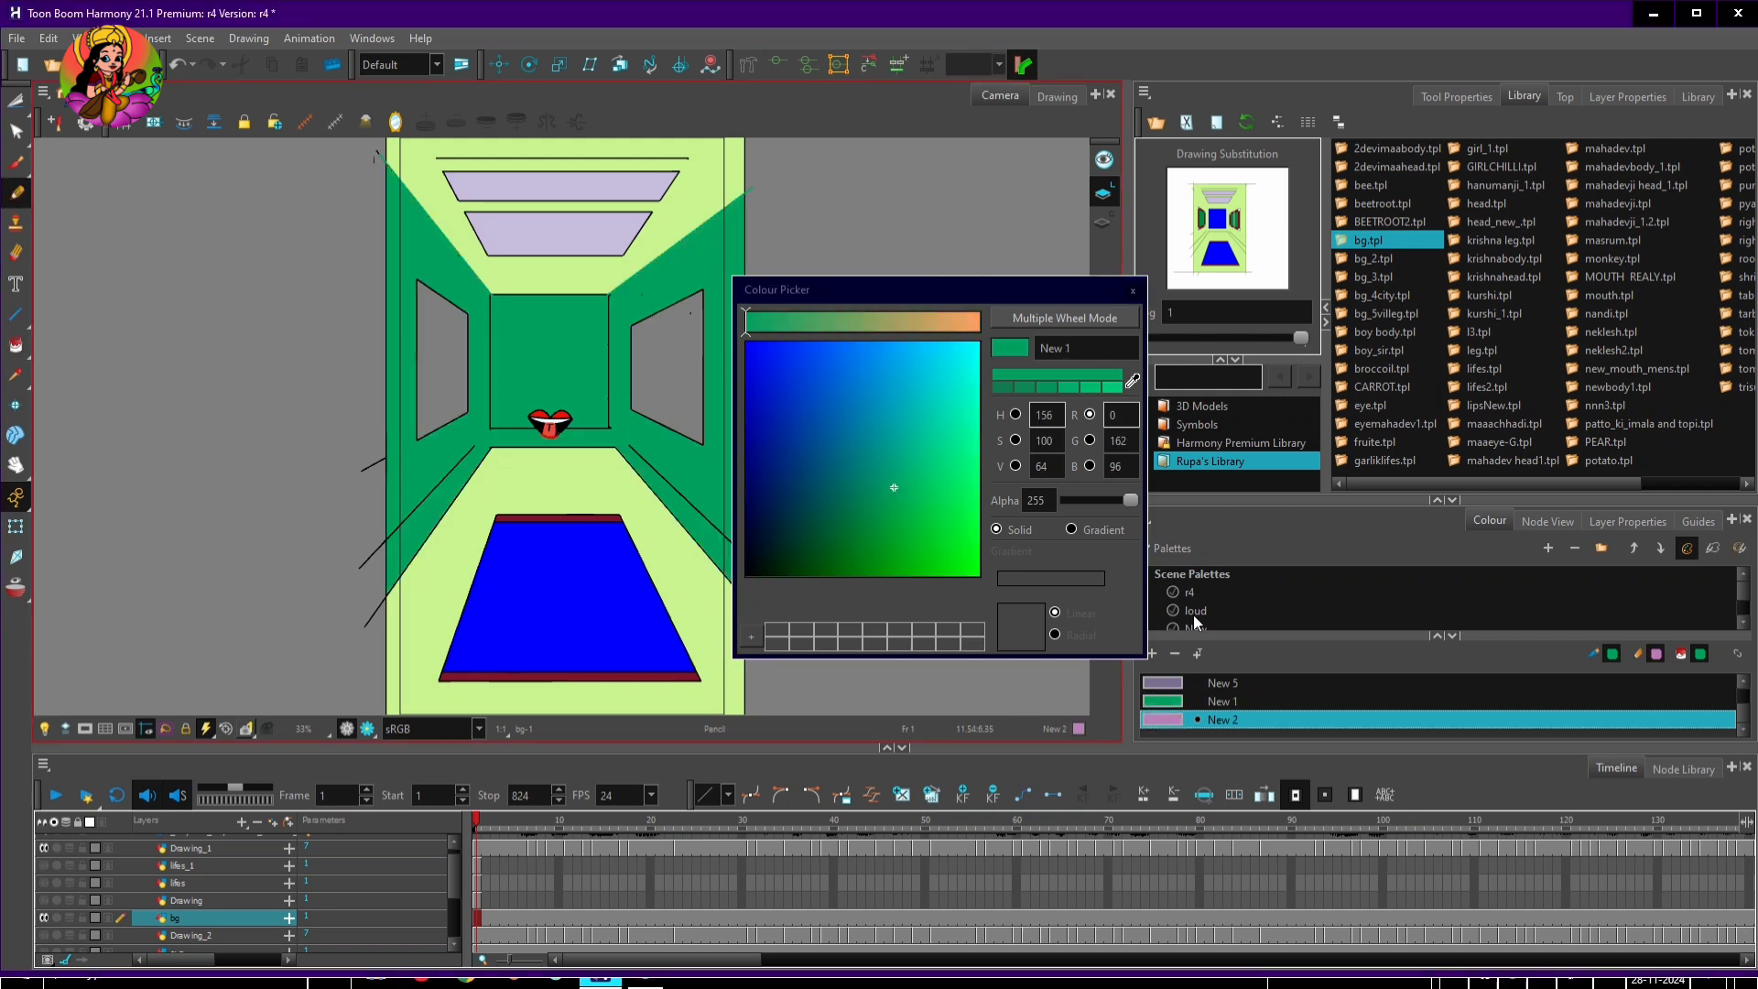
Draw two open shutters with frames in black lines inside the opening on the back wall
left_click(1194, 614)
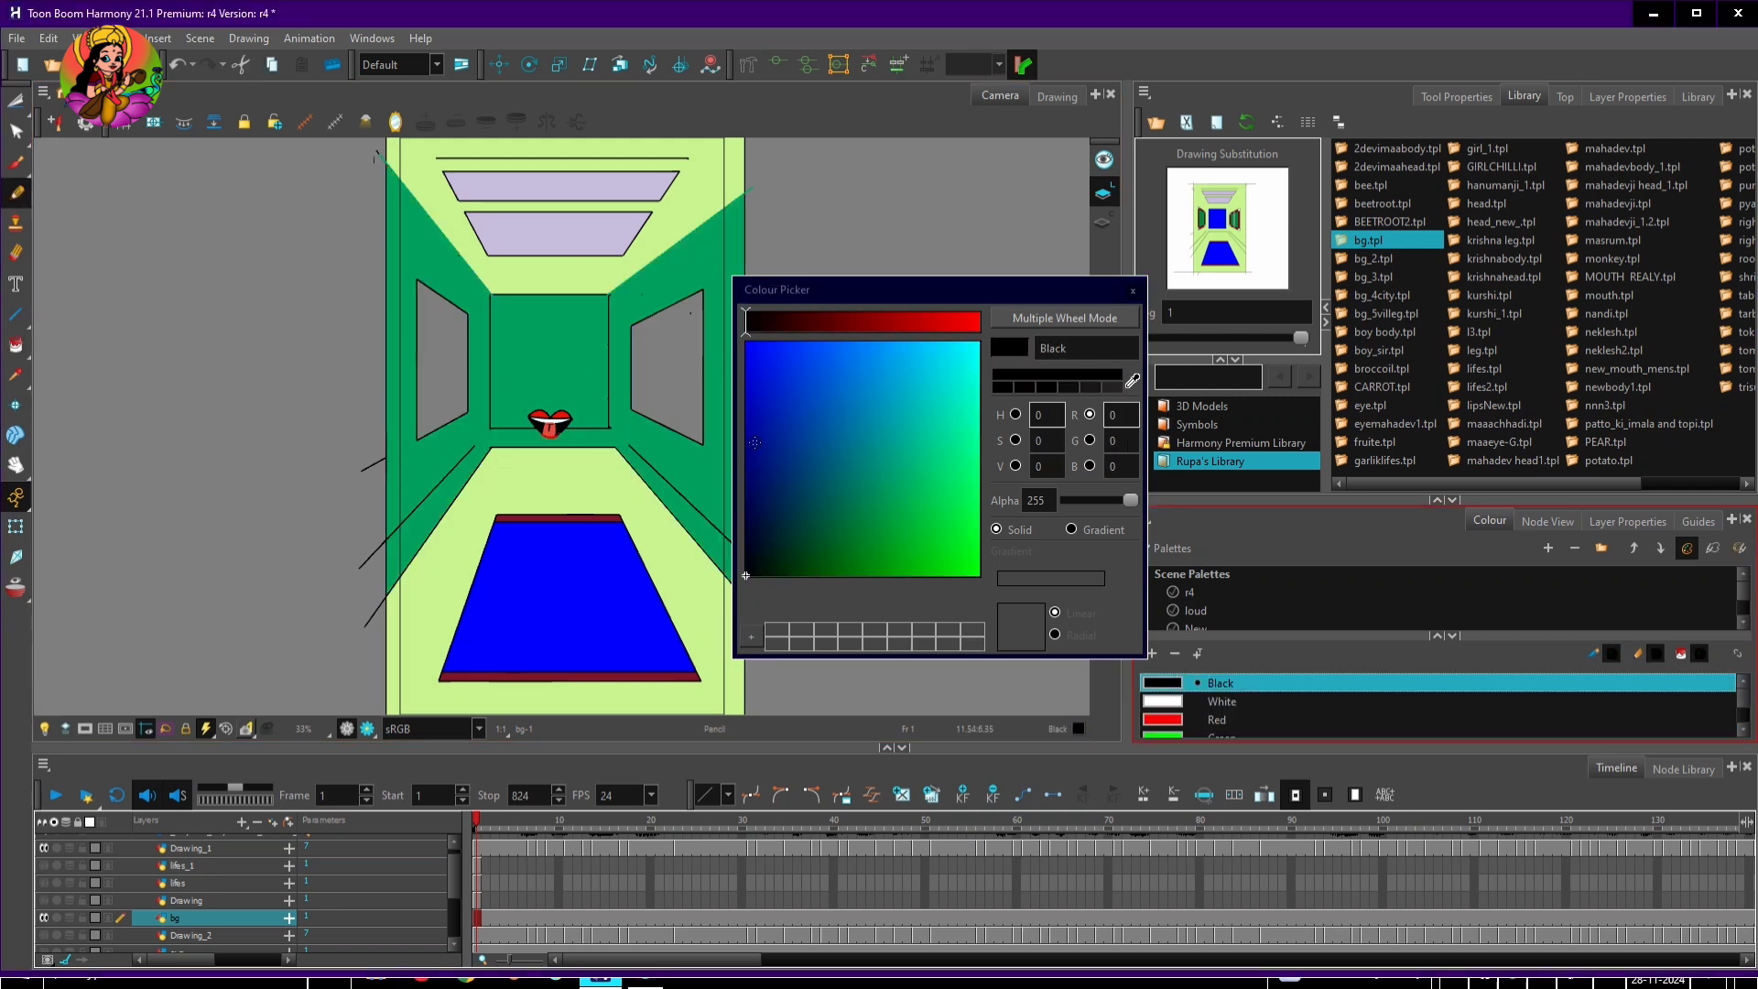
key("2")
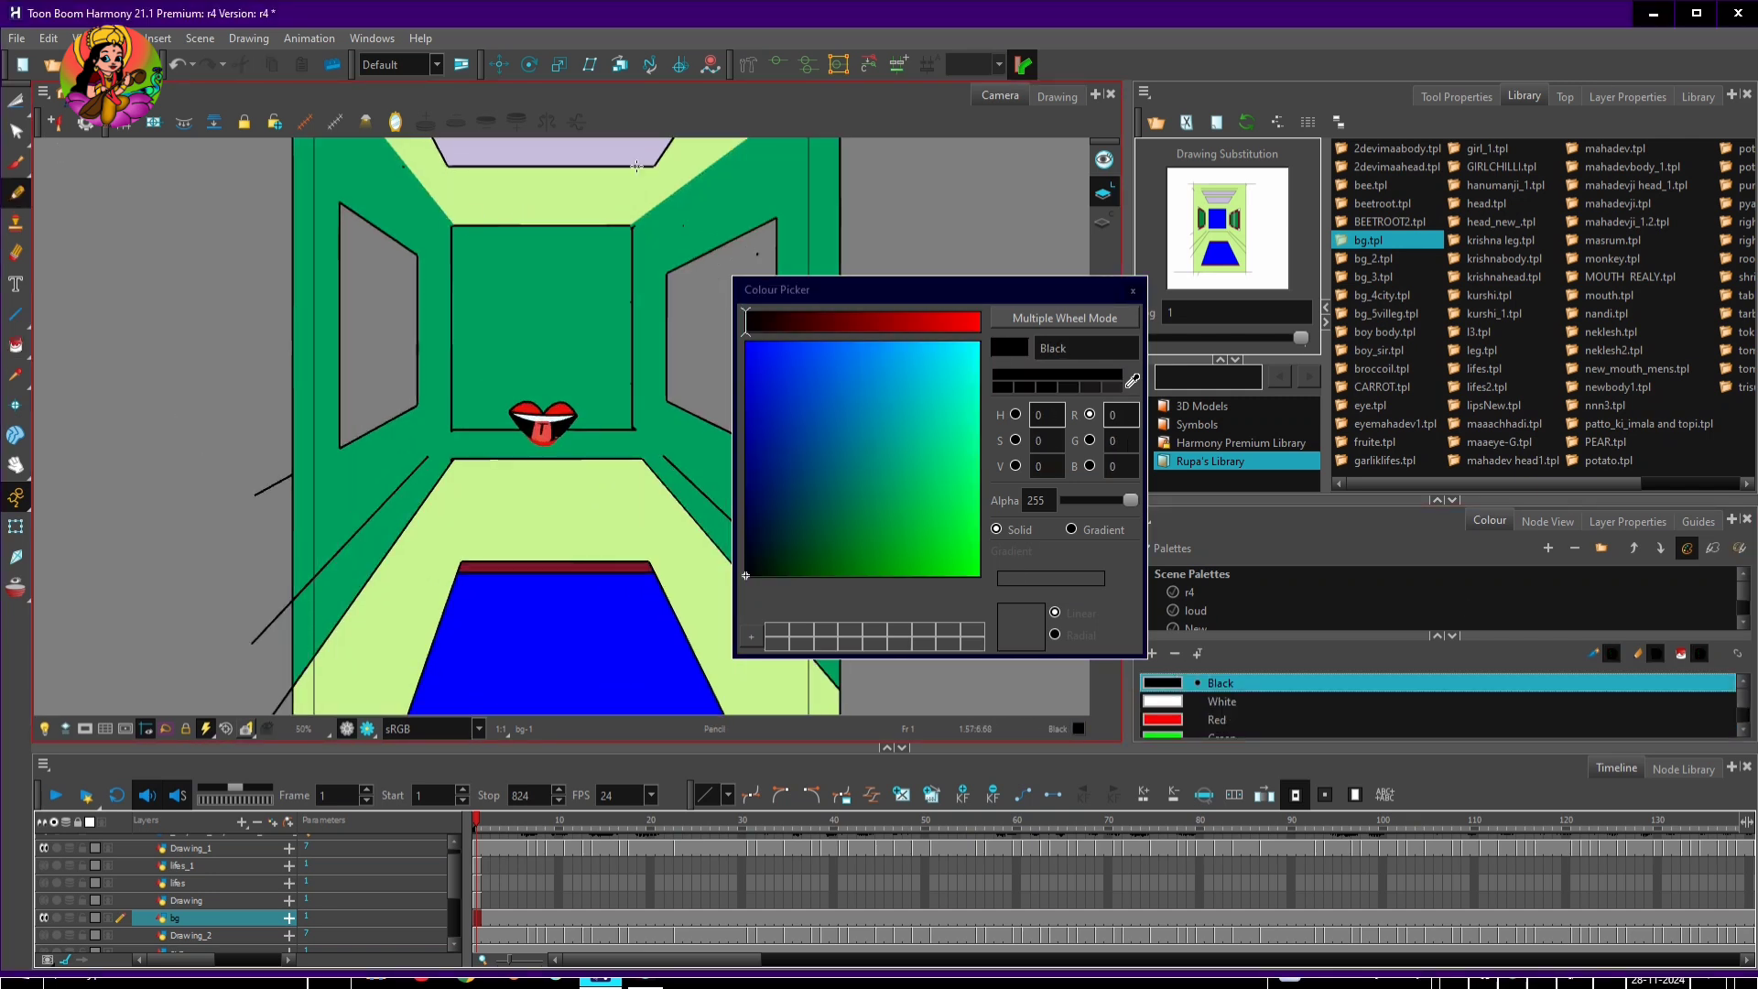
key("ctrl+s")
key("alt+l")
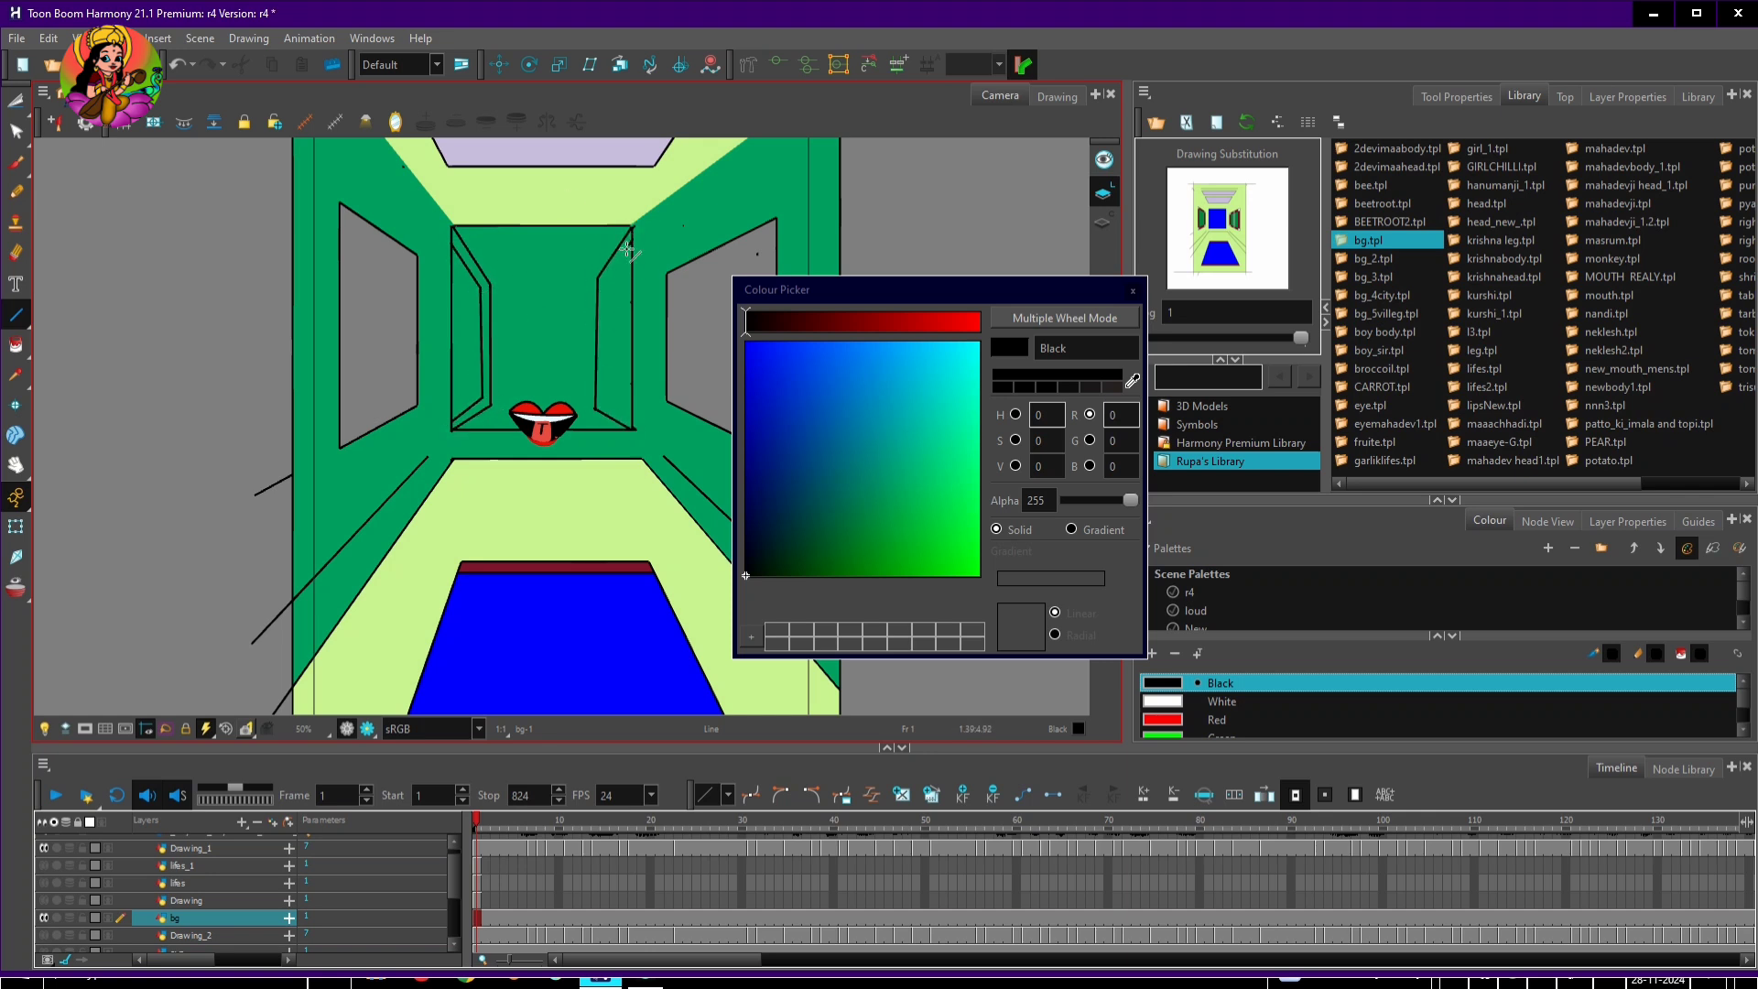
Add a brown colour with R 174, G 130, B 56 to the palette
left_click_drag(916, 290, 903, 224)
left_click(1152, 654)
left_click_drag(733, 254, 892, 255)
left_click(851, 457)
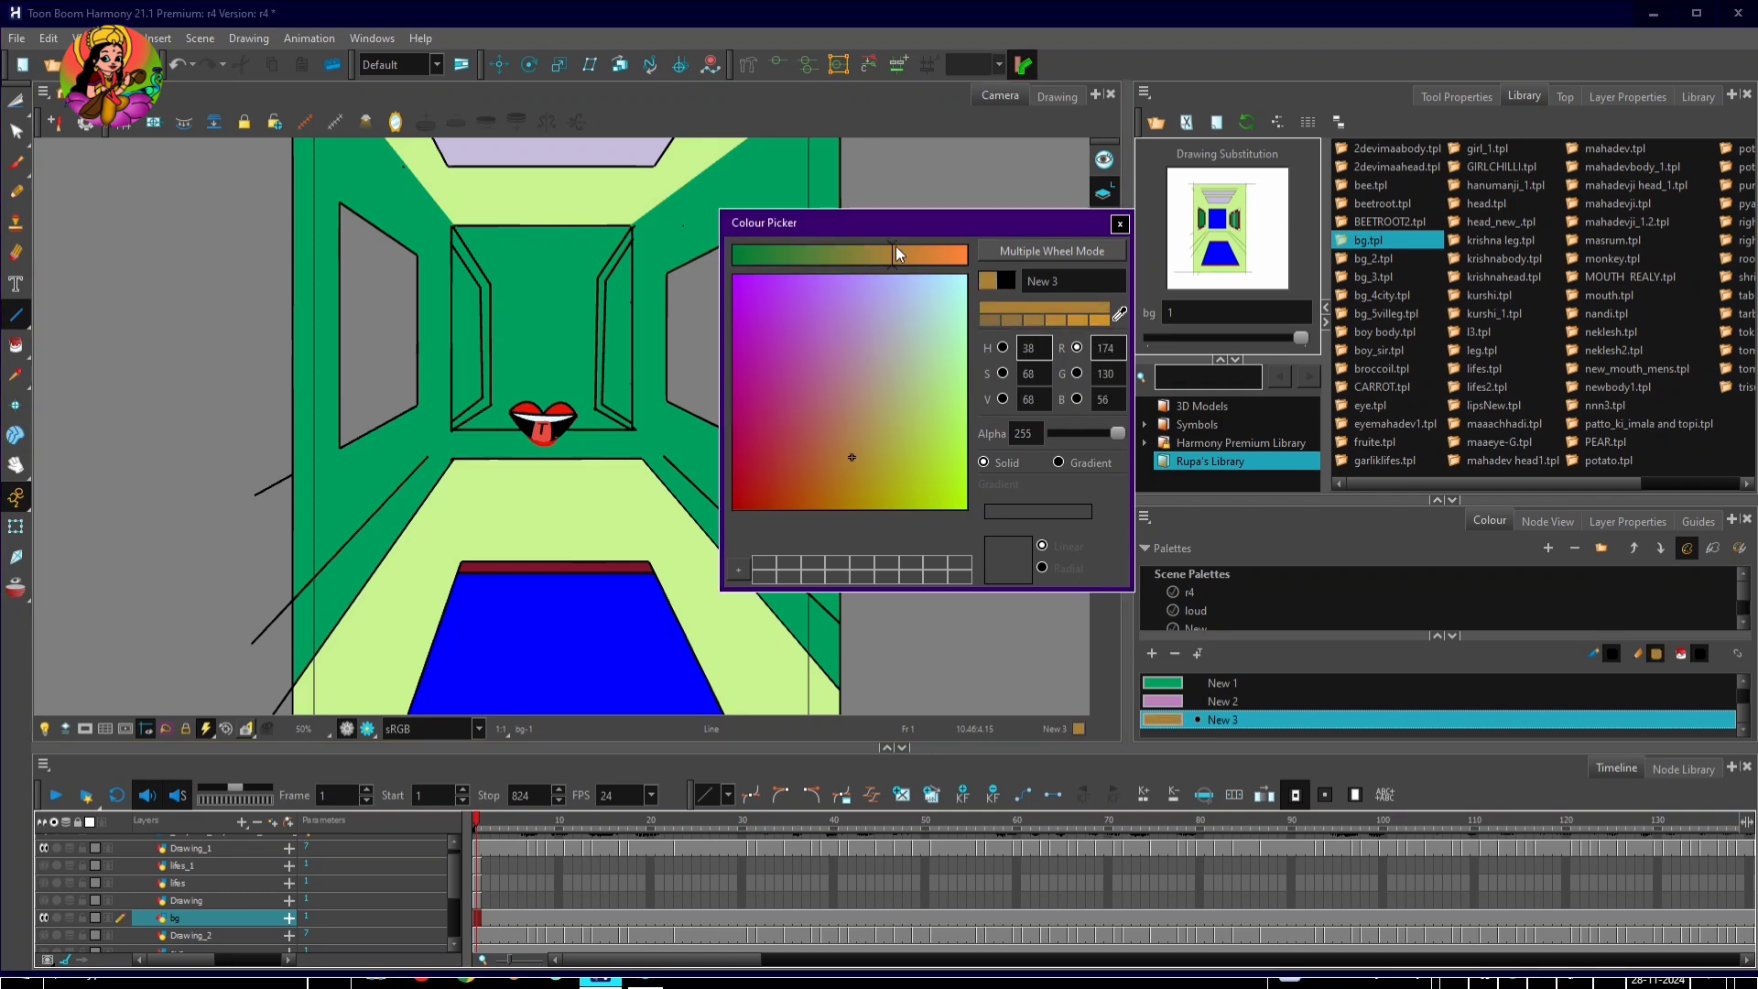
Paint the inner panels of both shutters on the back wall with the brown colour
left_click(16, 345)
left_click(467, 336)
scroll(1747, 703, "down", 3)
left_click(1223, 719)
left_click(458, 261)
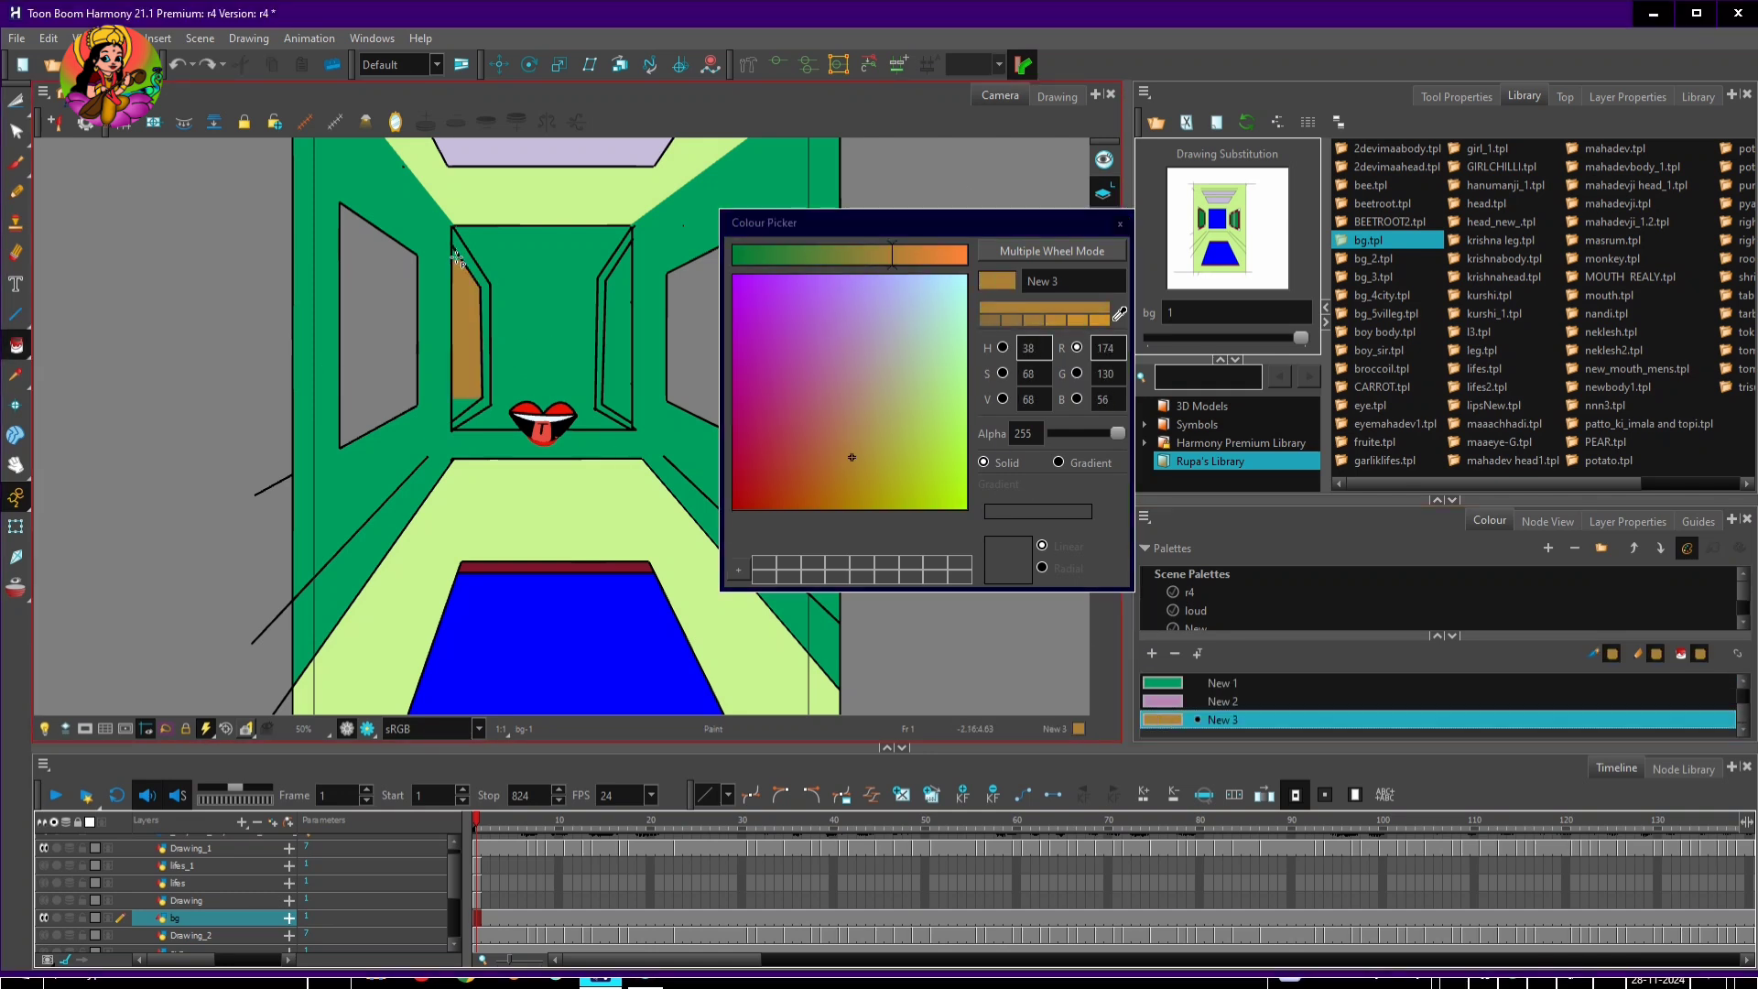
left_click(591, 330)
key("ctrl+z")
left_click(601, 339)
Add a violet-blue colour (R 69, G 63, B 161) and paint the shutter frames with it
left_click(1152, 653)
left_click(796, 255)
left_click(790, 360)
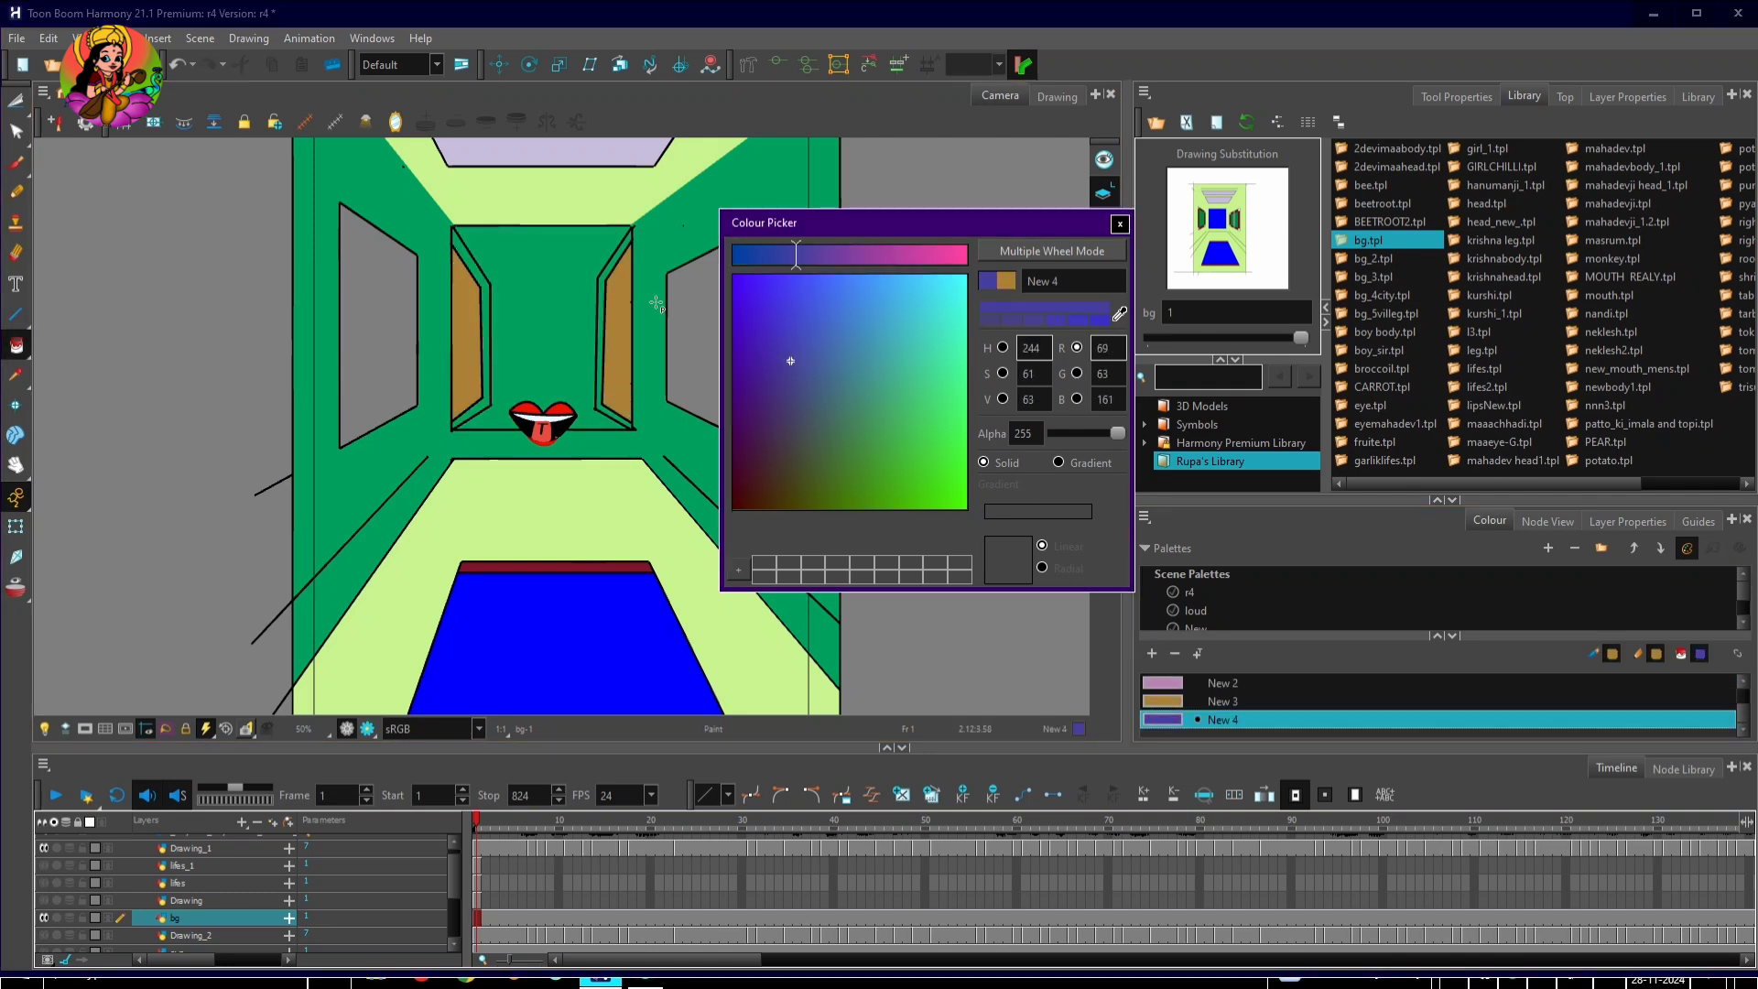
left_click(625, 270)
Add a teal colour (R 28, G 170, B 168) and draw a horizontal line in it between the two shutters
left_click(16, 314)
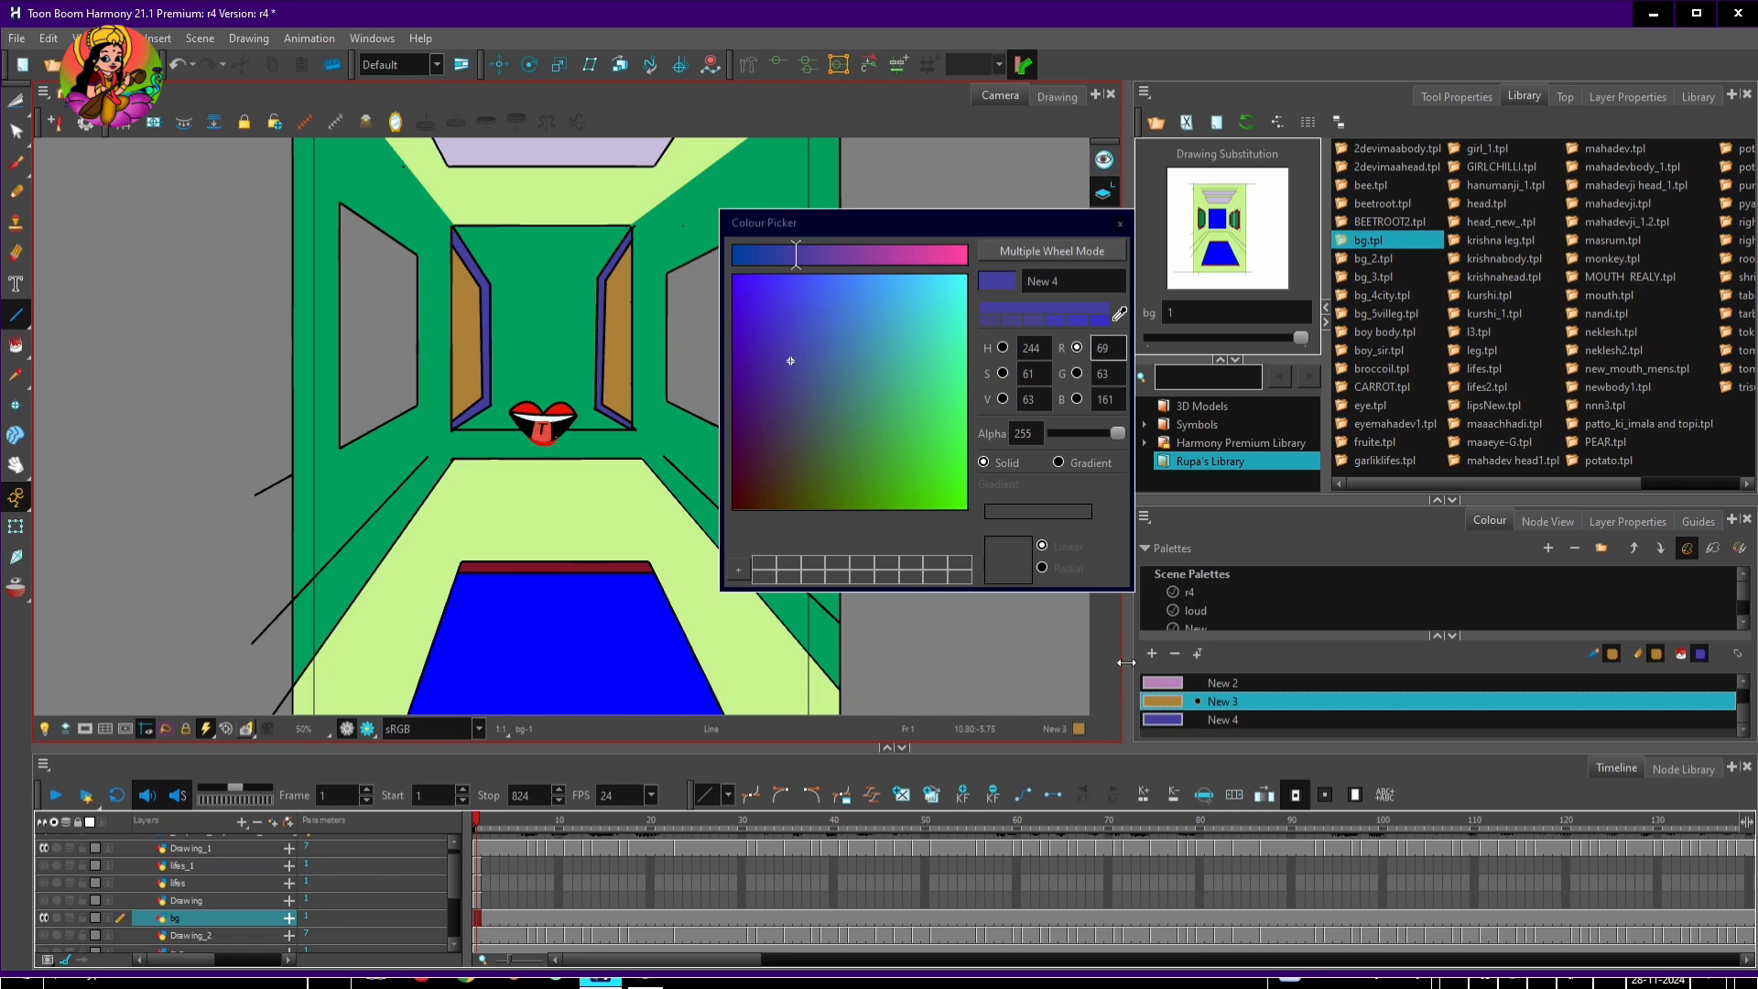
left_click(1152, 653)
left_click(767, 365)
left_click(758, 254)
left_click(889, 354)
left_click_drag(491, 338, 594, 335)
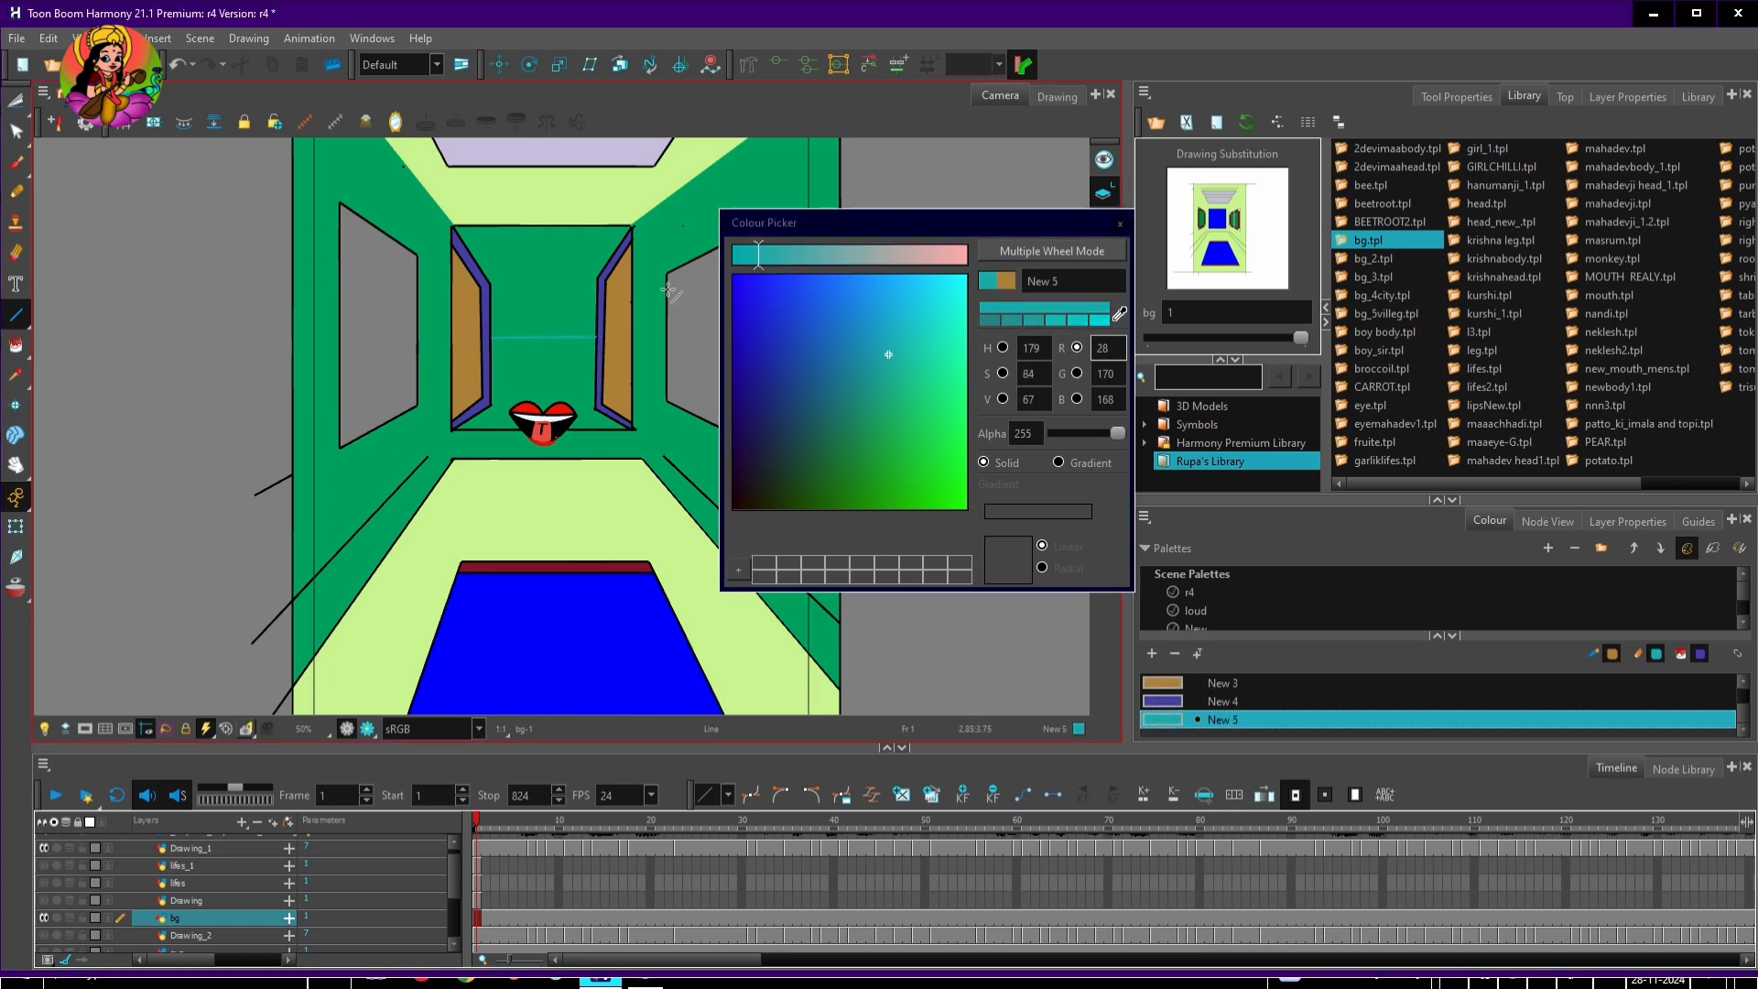
Fill the upper part of the back opening and both side windows with teal
key("alt+i")
left_click(541, 325)
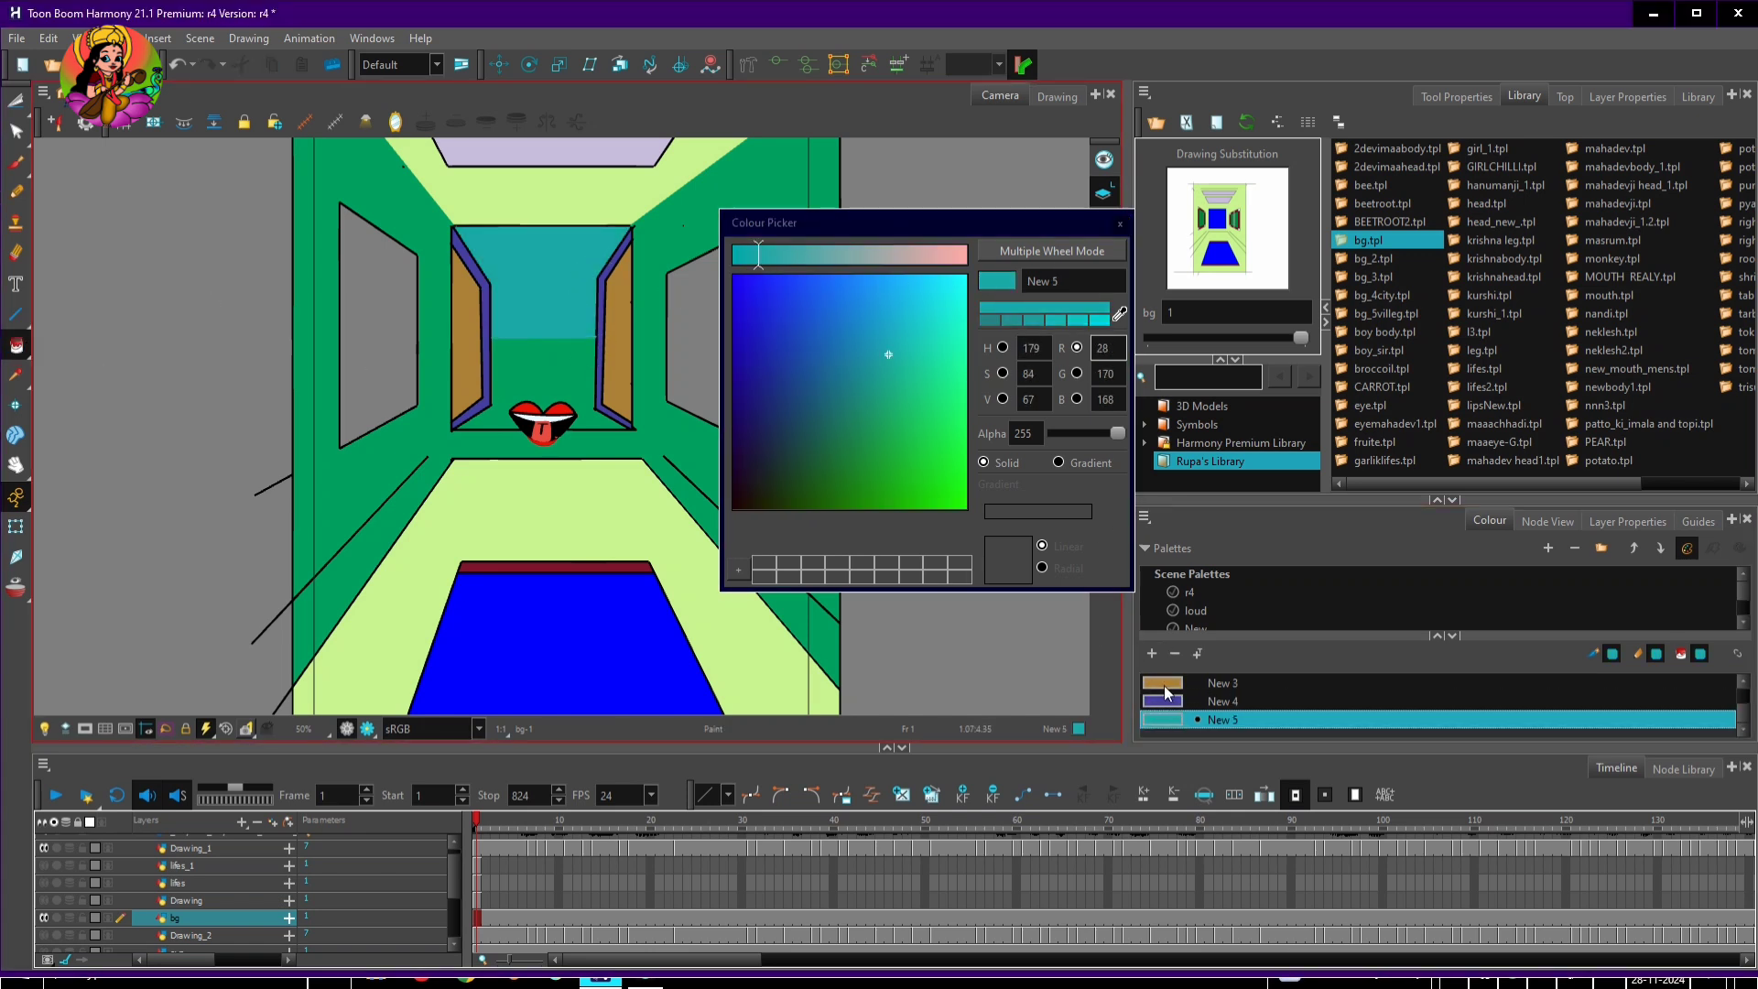
left_click(367, 390)
left_click(707, 389)
left_click(1119, 224)
Show the beetroot and leaf layers again over the background
left_click(43, 900)
left_click(43, 882)
left_click(43, 865)
key("2")
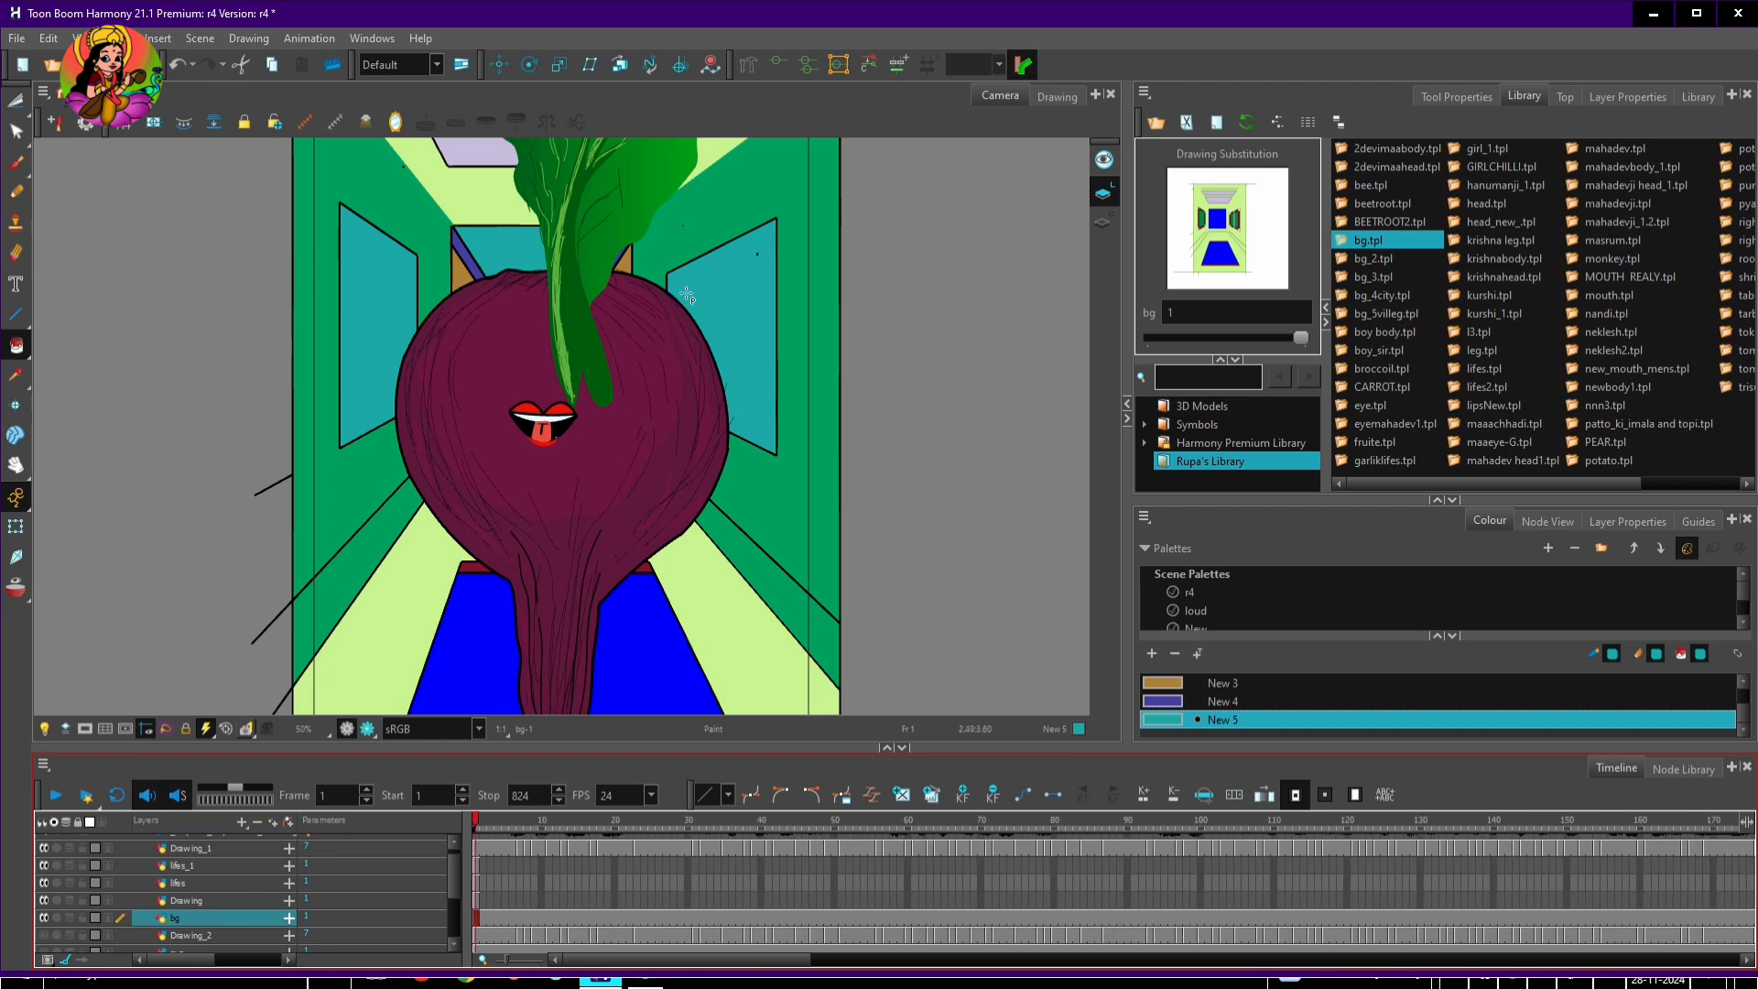
key("2")
key("2")
key("2")
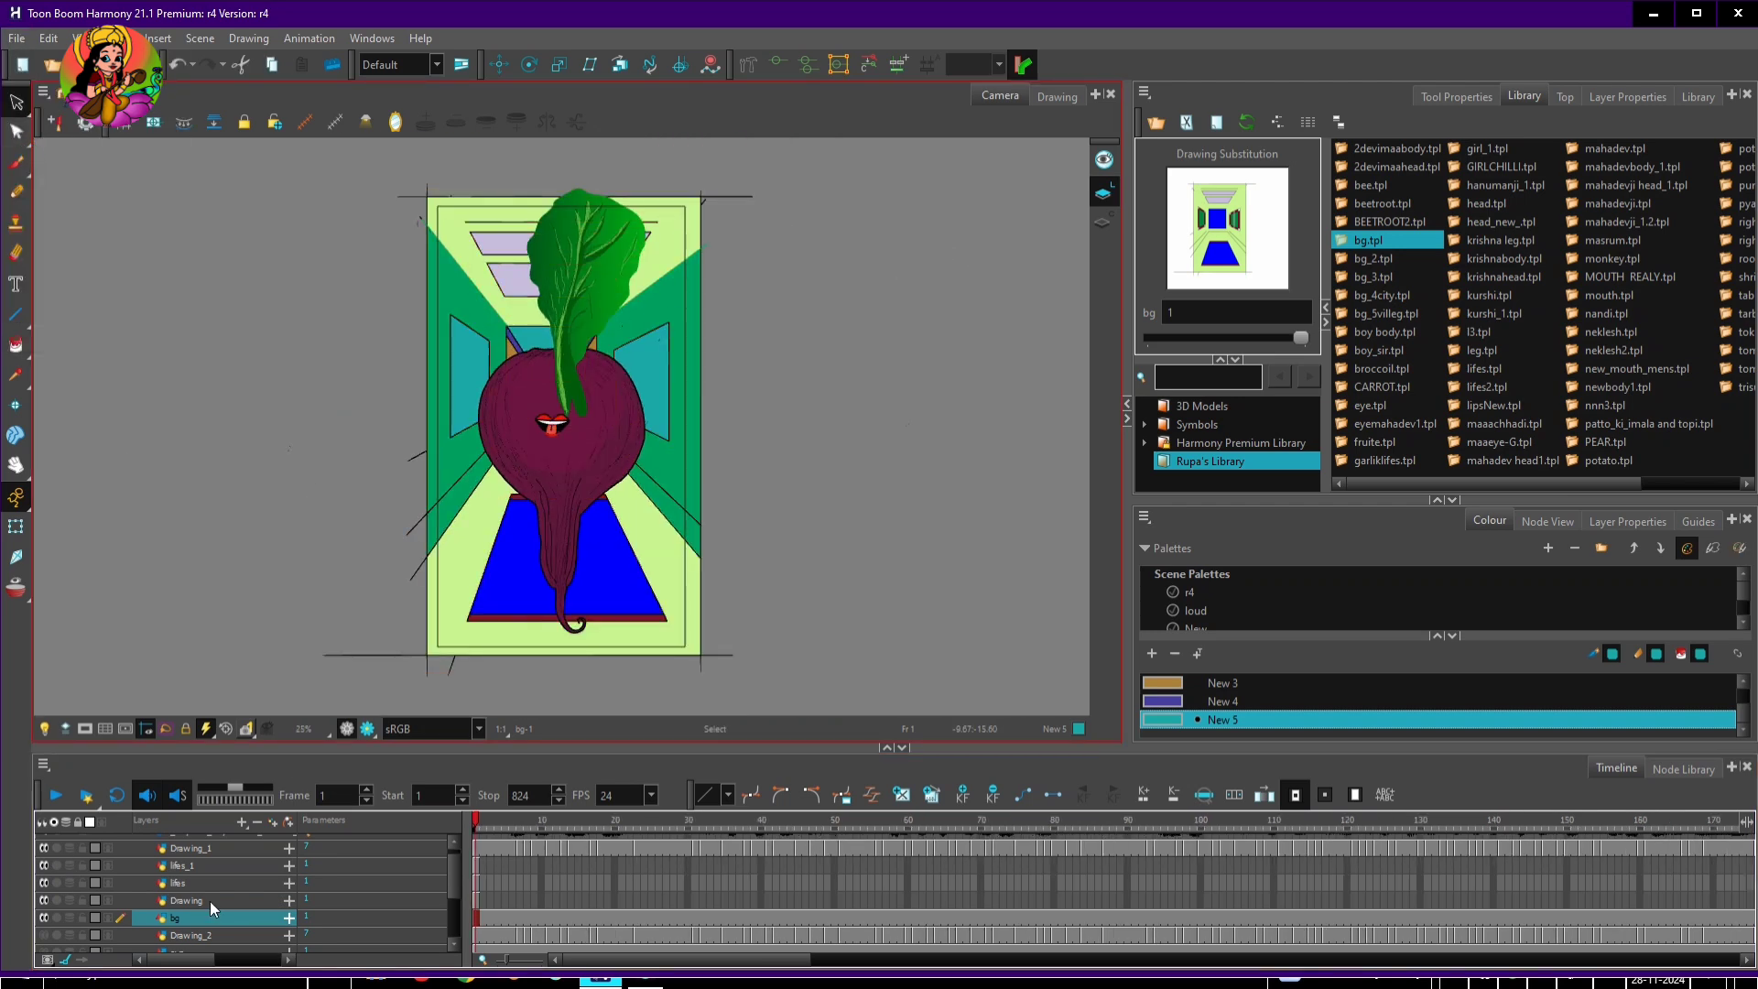
Scale down the whole beetroot in the Drawing layer and reposition it in the middle of the room
left_click(187, 901)
key("ctrl+a")
left_click_drag(646, 346, 602, 437)
left_click_drag(559, 512, 575, 466)
left_click_drag(620, 588, 635, 600)
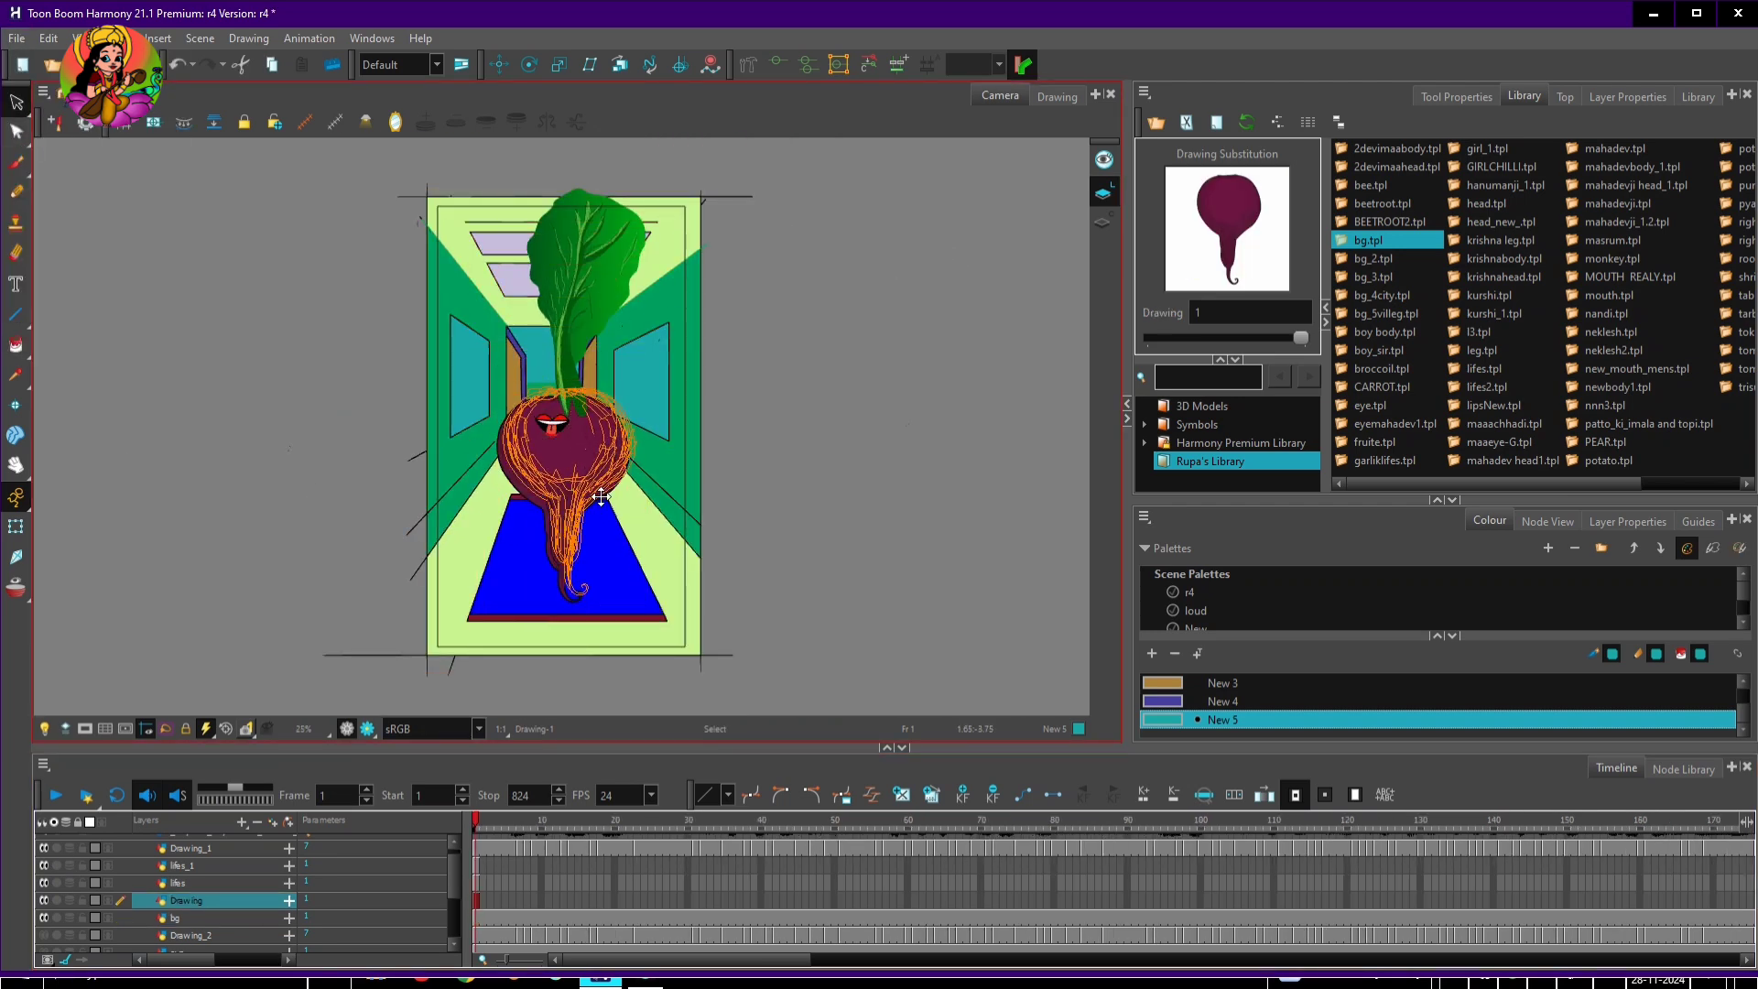
Repaint the side walls of the bg drawing with the greyish purple New 5 colour
left_click(192, 918)
key("alt+i")
left_click(1177, 736)
left_click(490, 444)
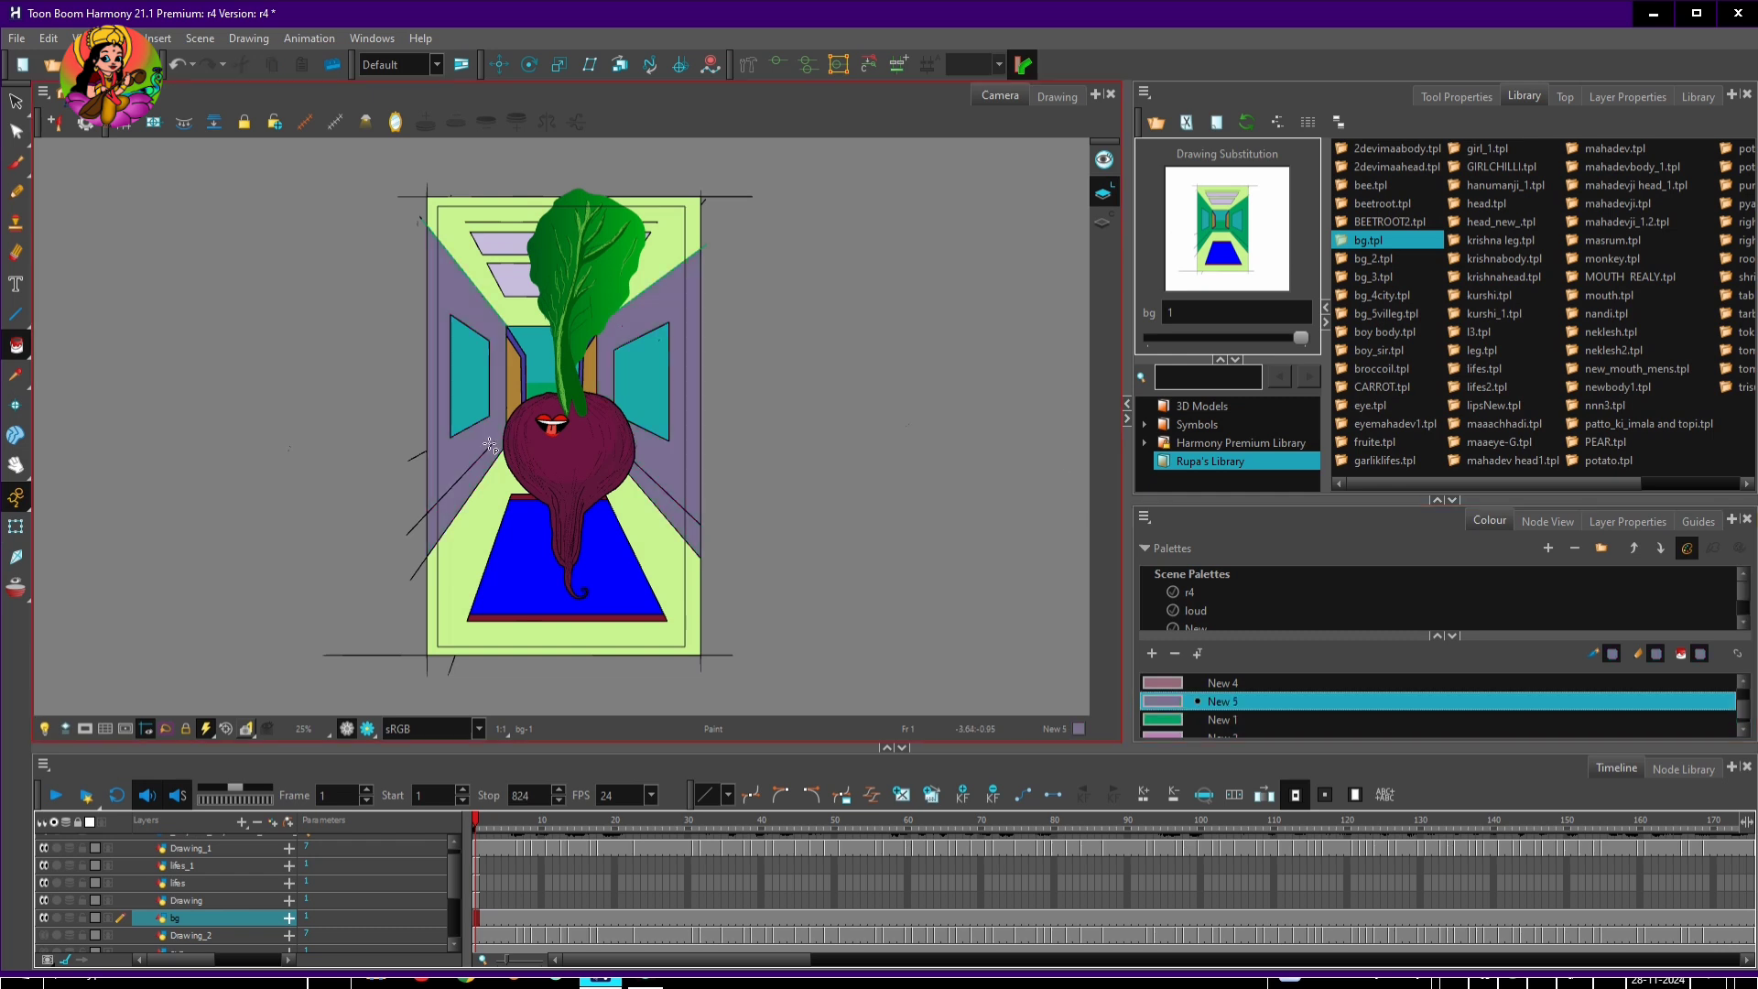
Scale down both leaf drawings to suit the beetroot and move the Drawing layer above the leaf layers
left_click(219, 901)
left_click(233, 884)
key("alt+s")
key("ctrl+a")
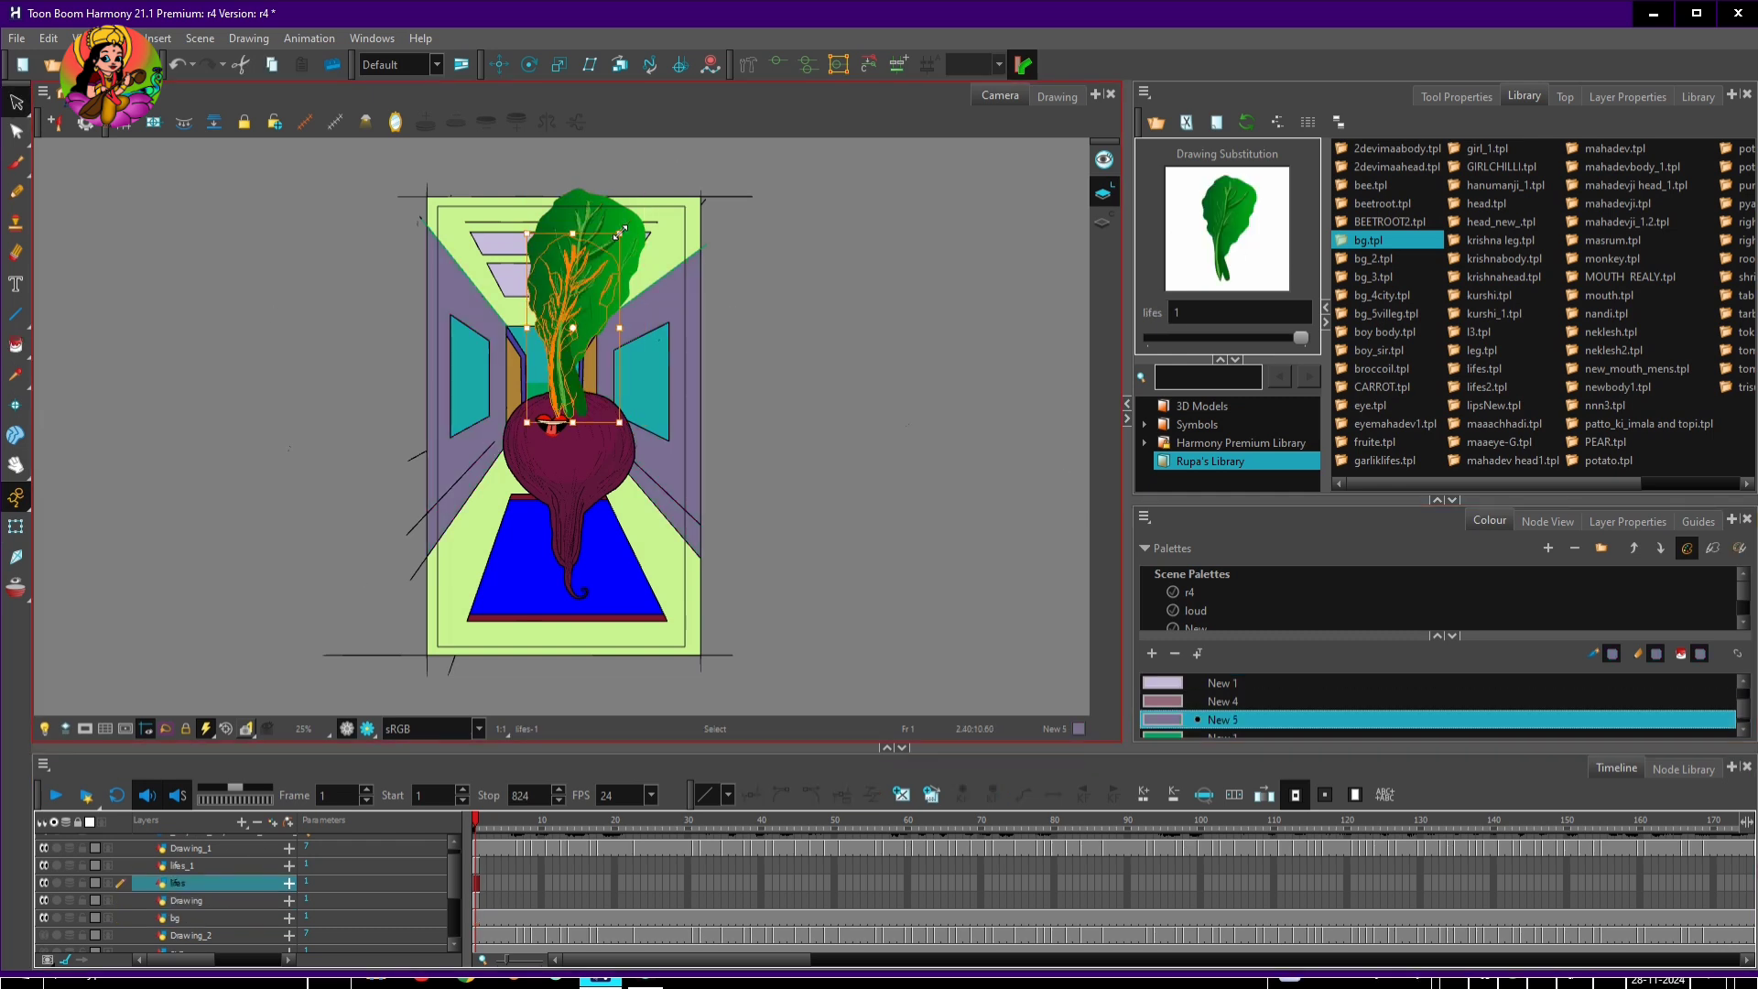
left_click_drag(646, 189, 596, 271)
left_click(586, 303)
key("ctrl+a")
left_click_drag(646, 189, 608, 258)
left_click_drag(202, 898, 208, 859)
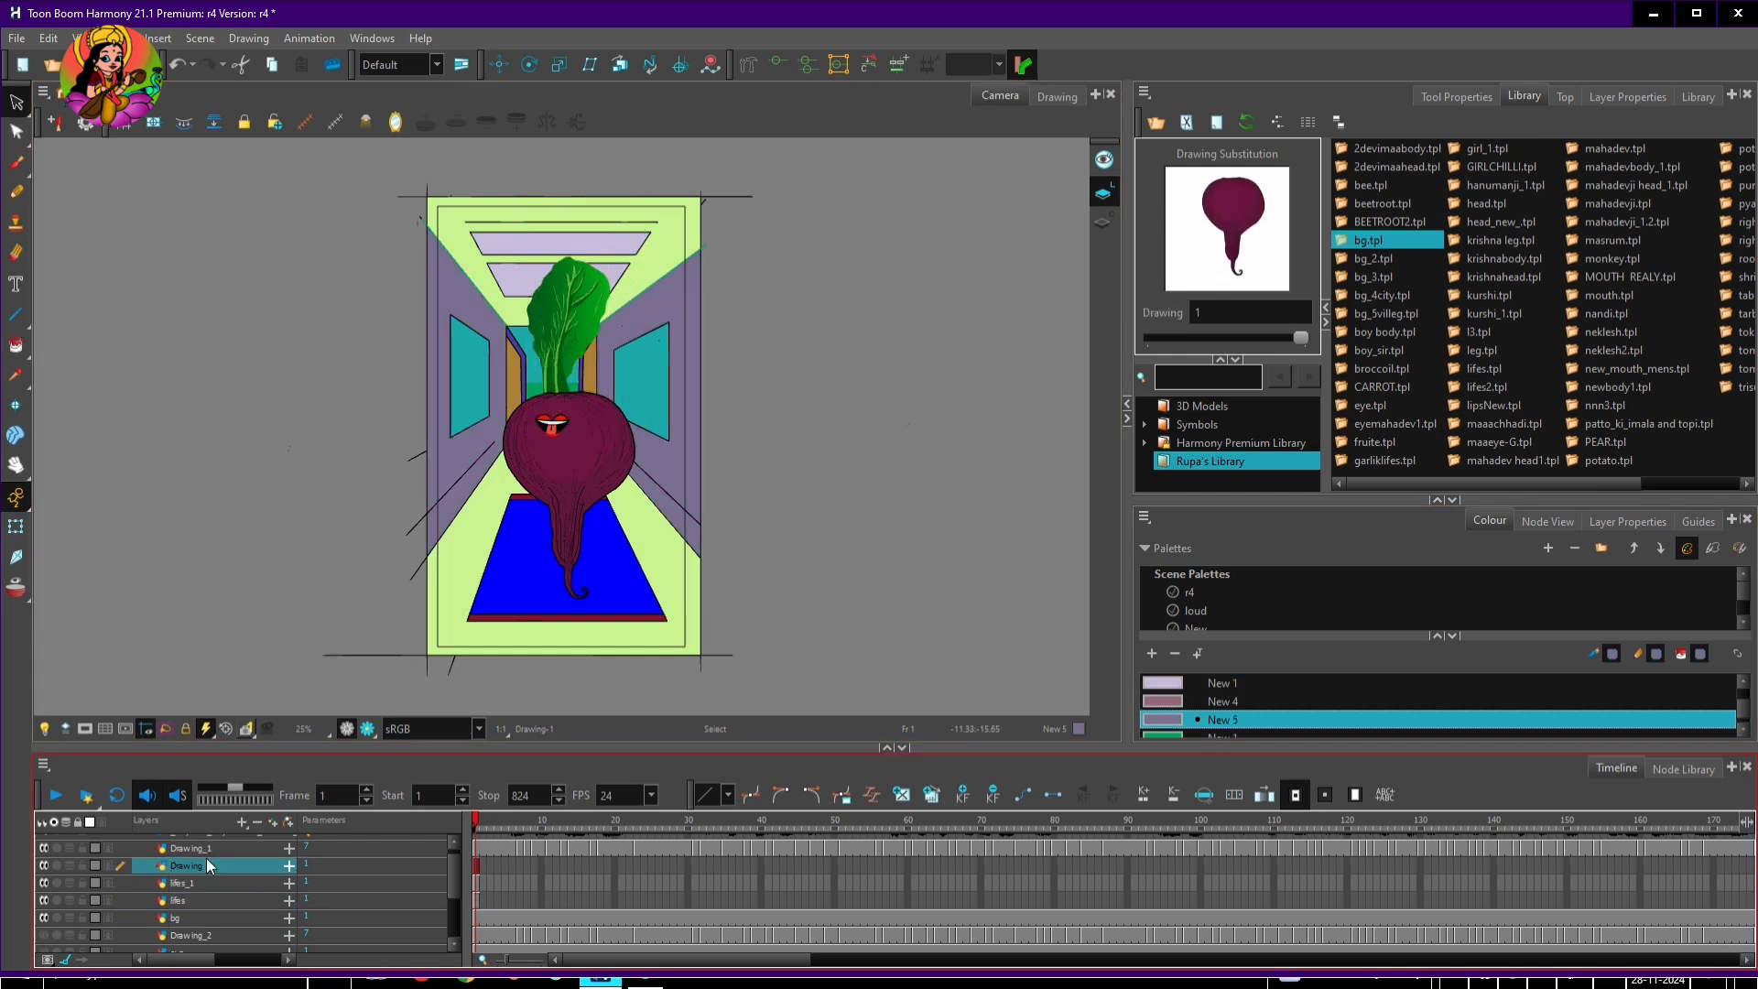
Spread the two leaves apart on top of the beetroot and flip the left one horizontally
left_click(555, 335)
left_click_drag(590, 298, 611, 281)
left_click_drag(564, 309, 548, 294)
left_click(1455, 96)
left_click(1171, 253)
left_click_drag(605, 242, 594, 236)
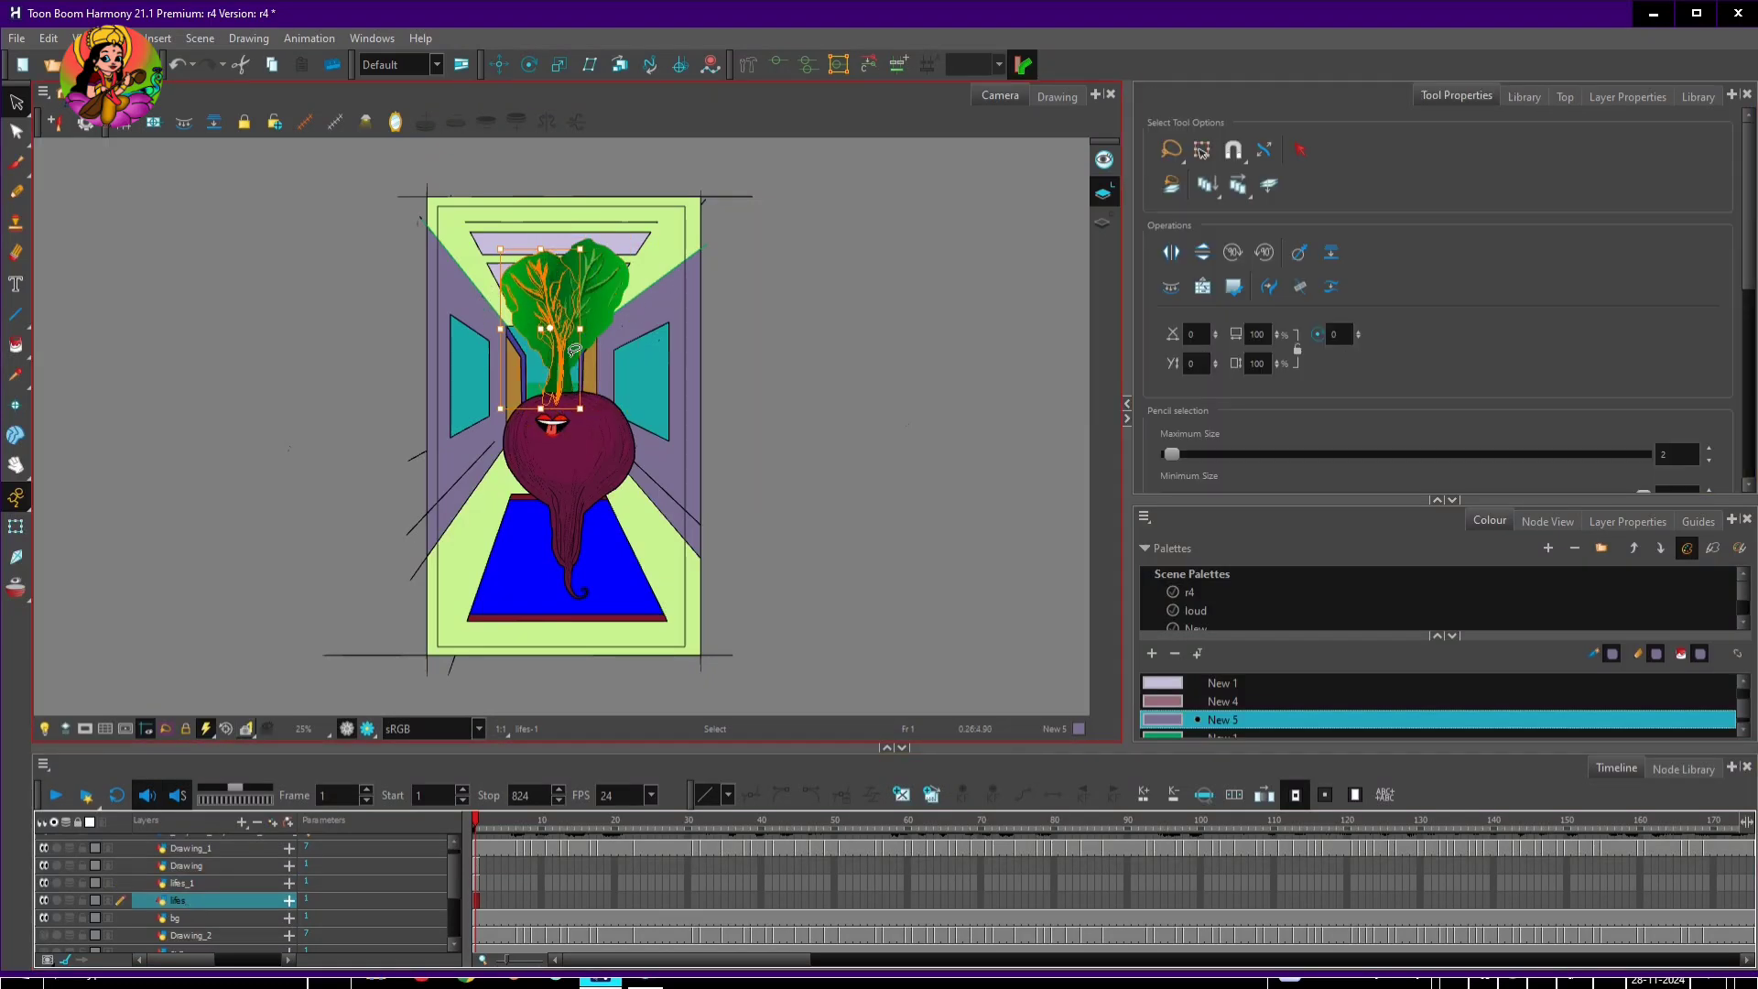
left_click_drag(548, 297, 538, 297)
Move the mouth drawings of Drawing_1 on several frames down onto the beetroot's lower face, aligning them with onion skin
left_click(552, 424)
left_click_drag(552, 423, 568, 486)
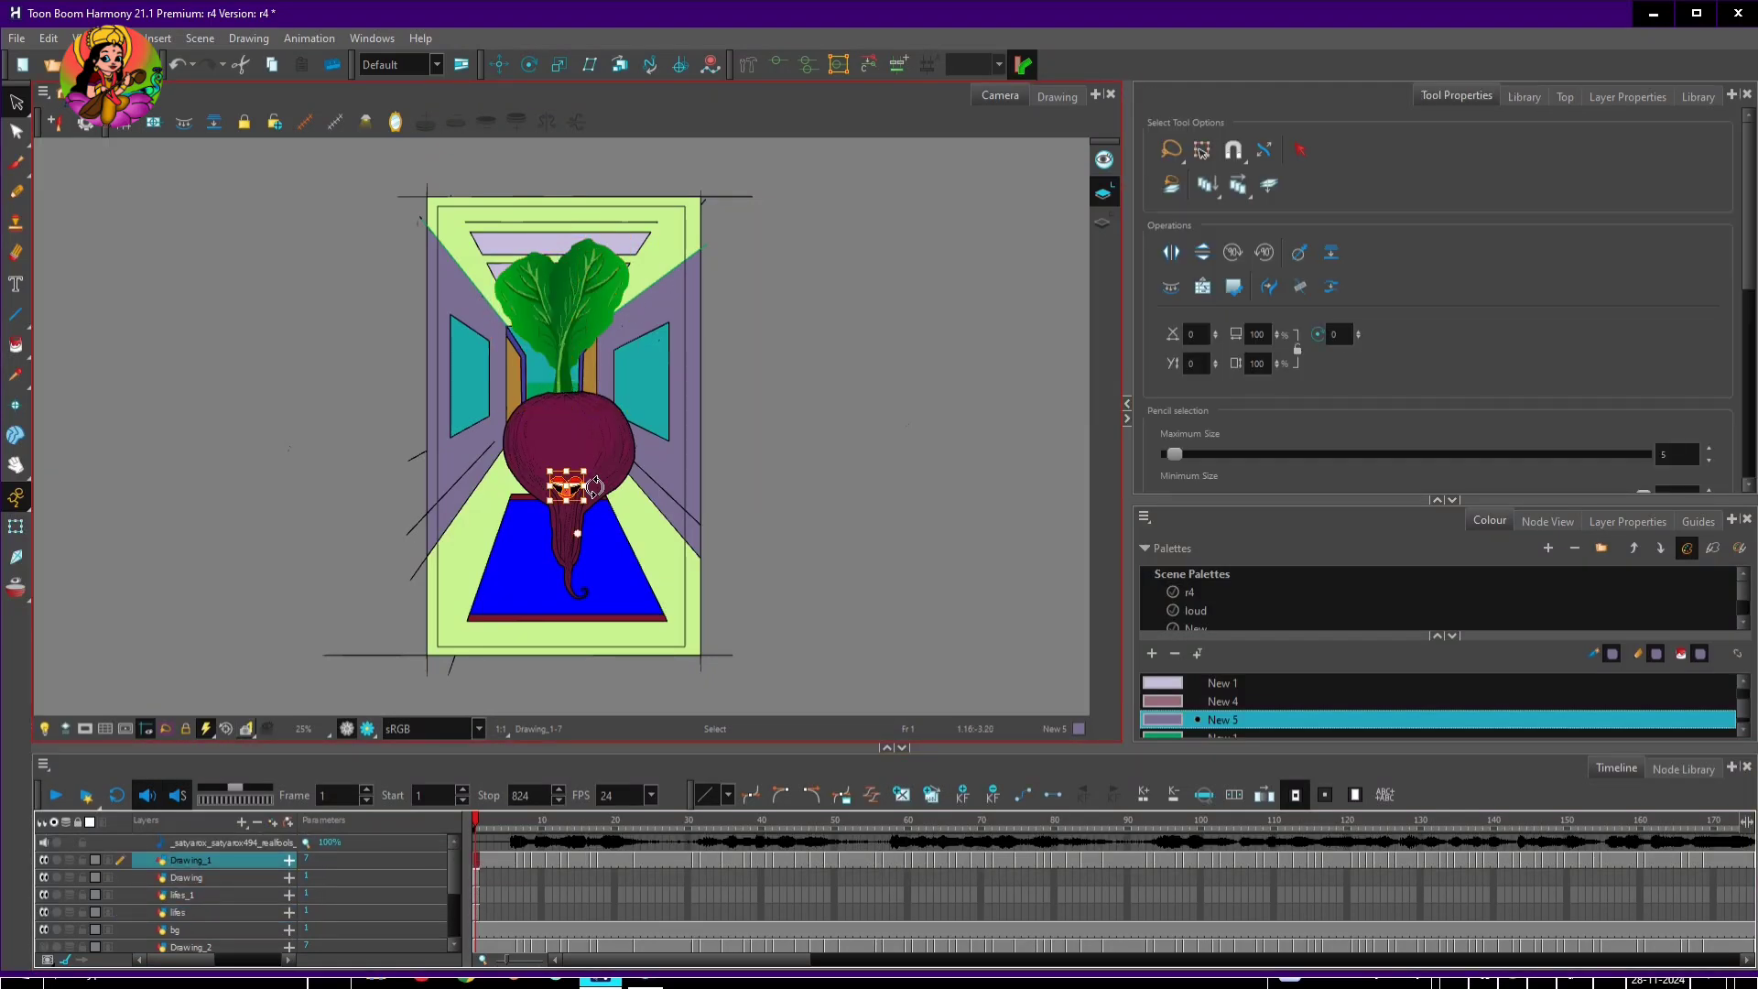
left_click(69, 861)
left_click(496, 861)
left_click(520, 860)
left_click(558, 423)
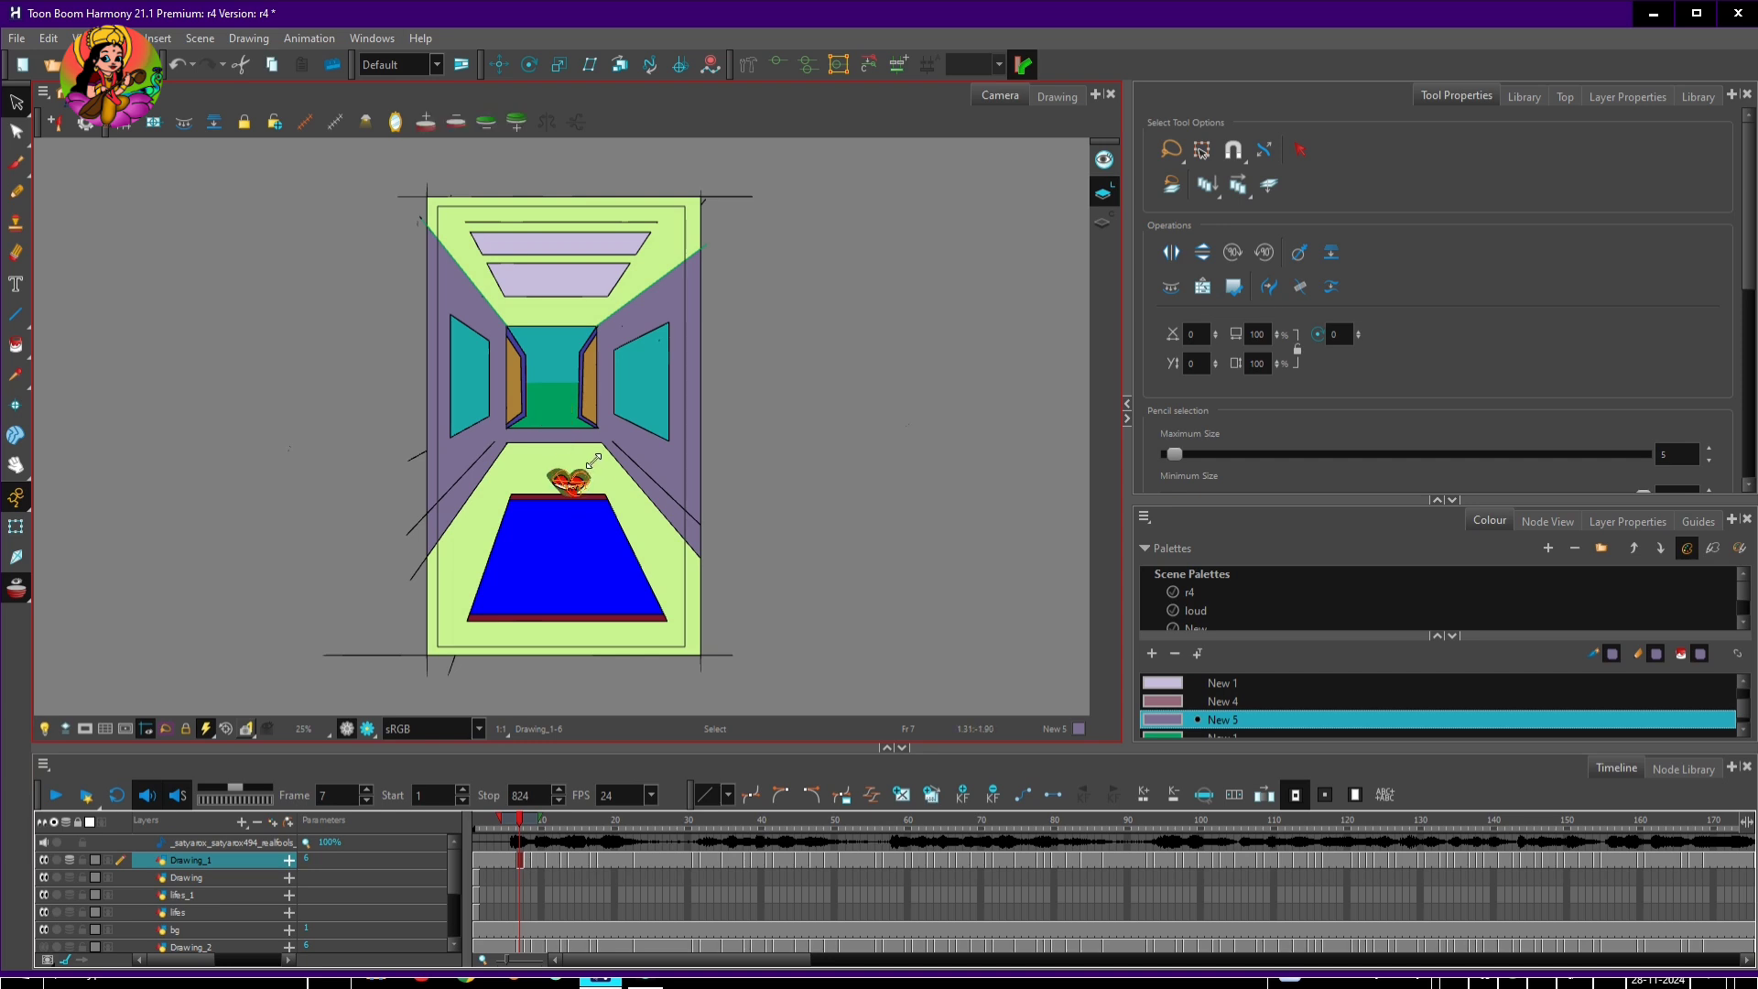
left_click(535, 860)
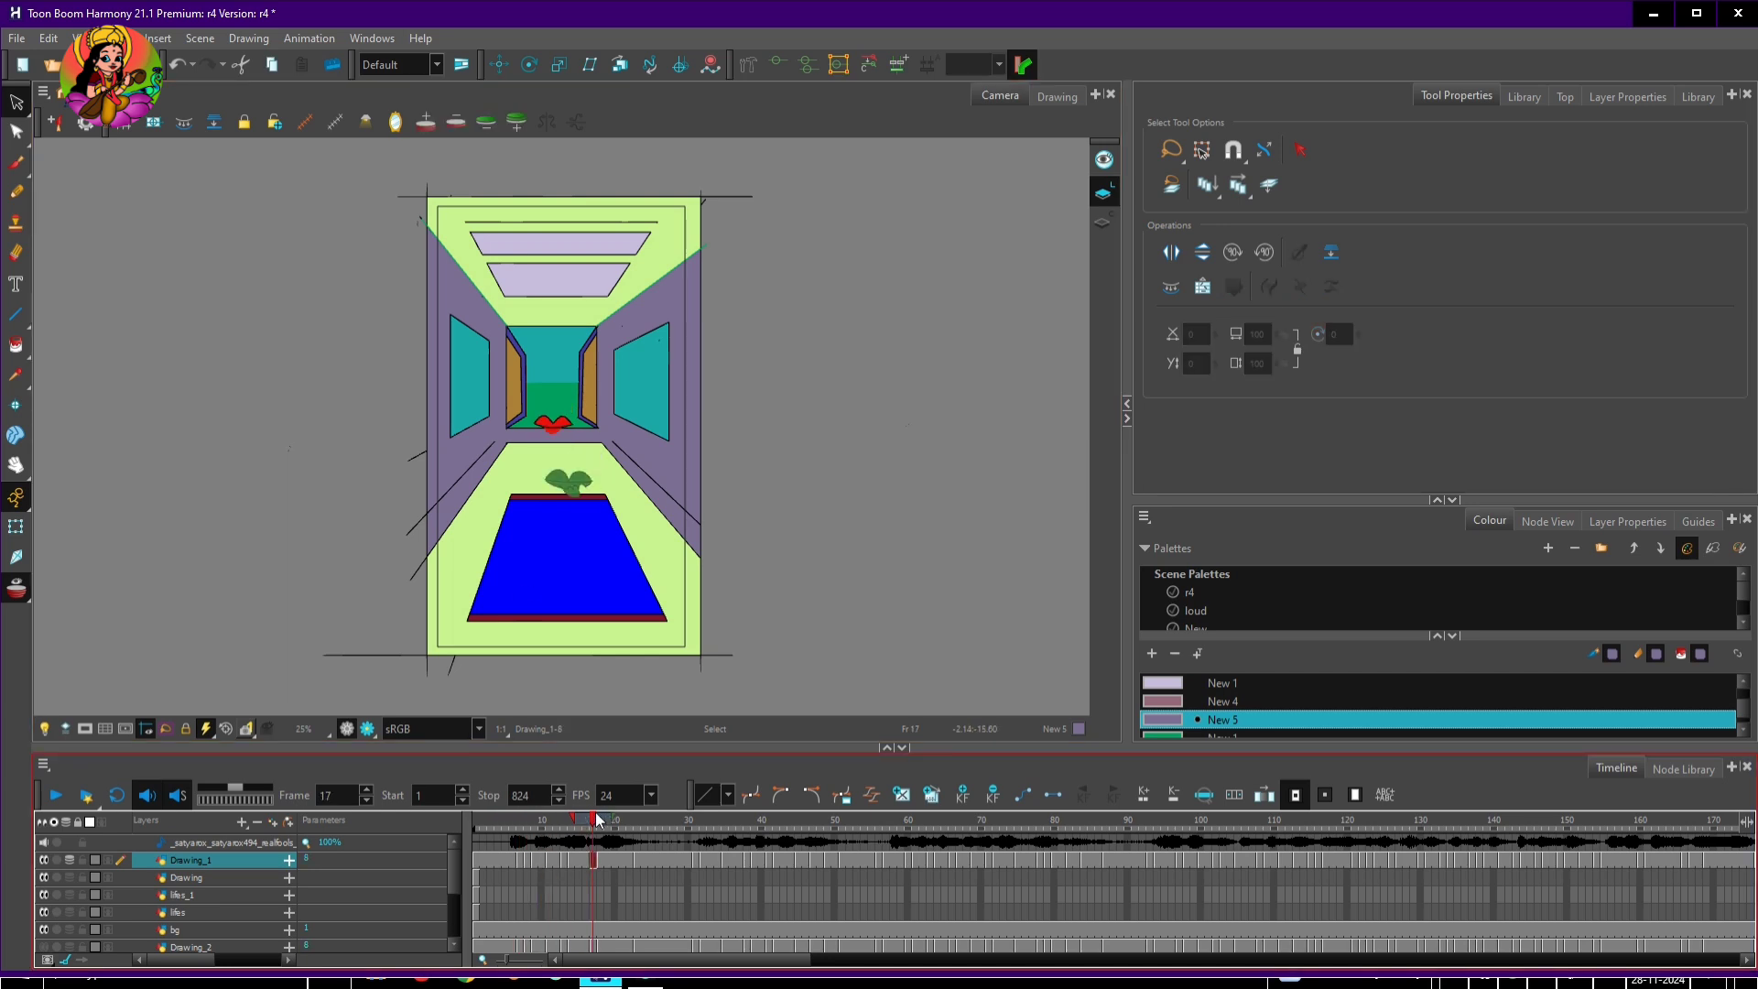
left_click(560, 426)
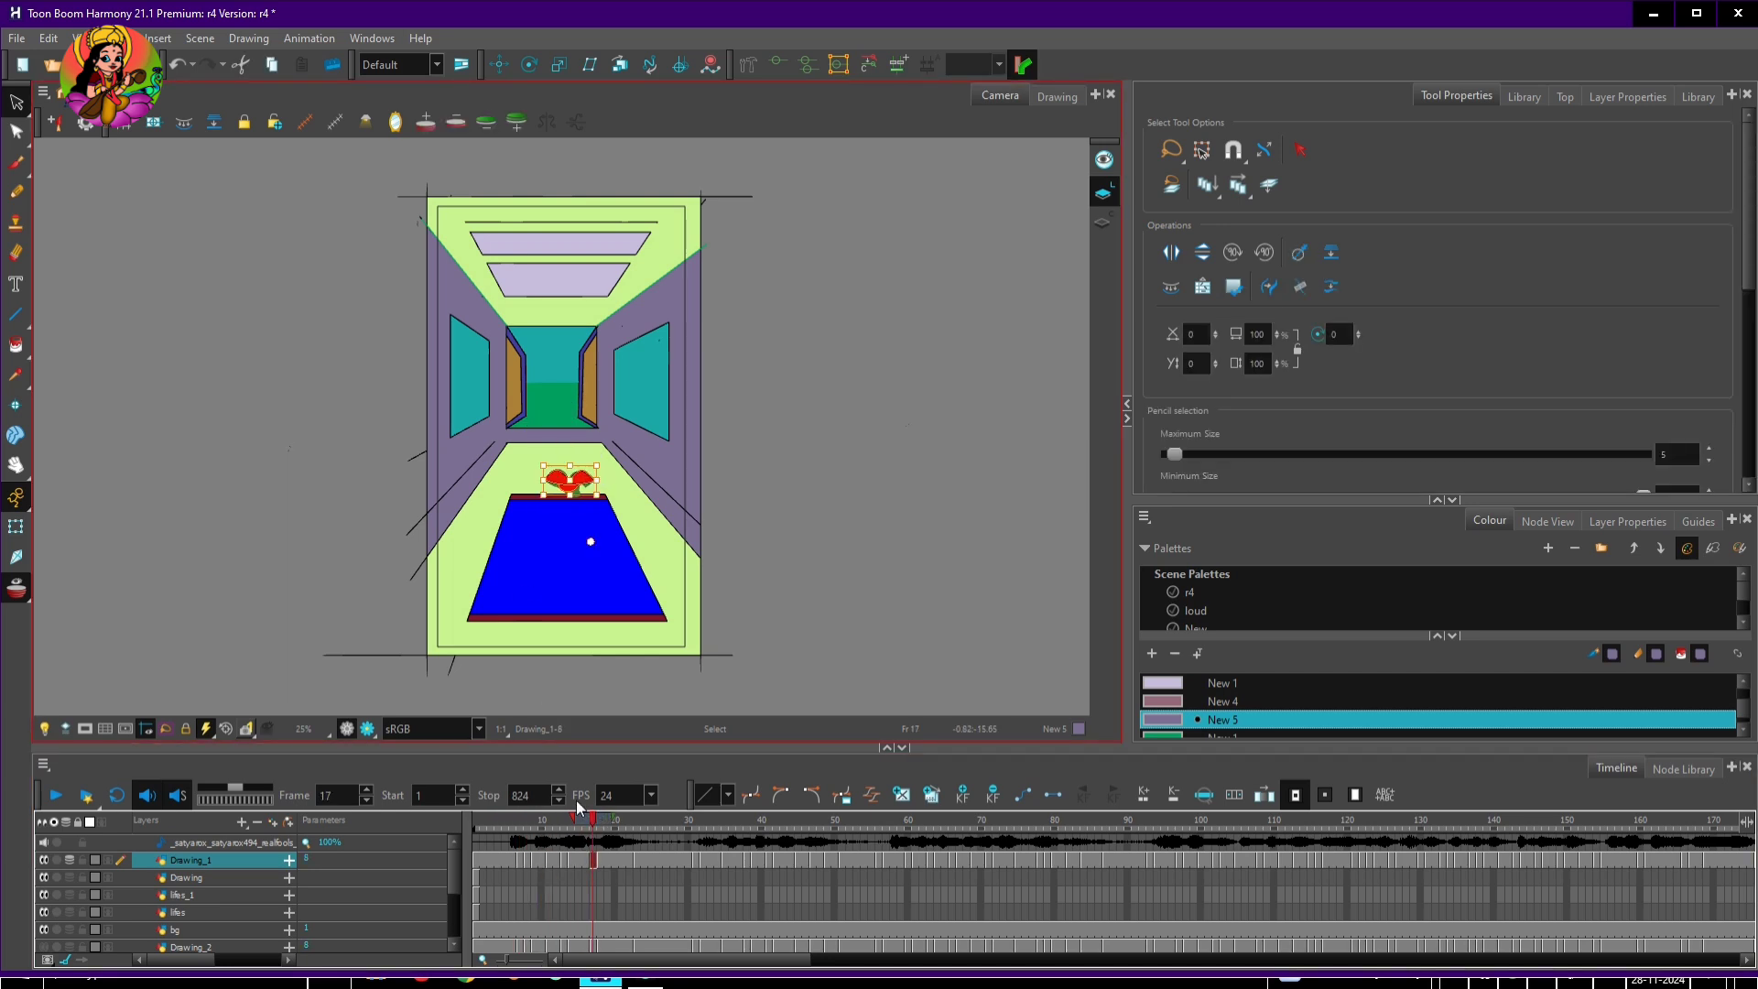
left_click_drag(594, 820, 652, 826)
left_click_drag(556, 425, 573, 511)
mouse_move(656, 823)
left_mouse_down()
mouse_move(1089, 823)
mouse_move(474, 822)
left_mouse_up()
Add a vector drawing layer named eye_1 above the beetroot's Drawing layer
left_click(572, 489)
right_click(233, 877)
left_click(249, 834)
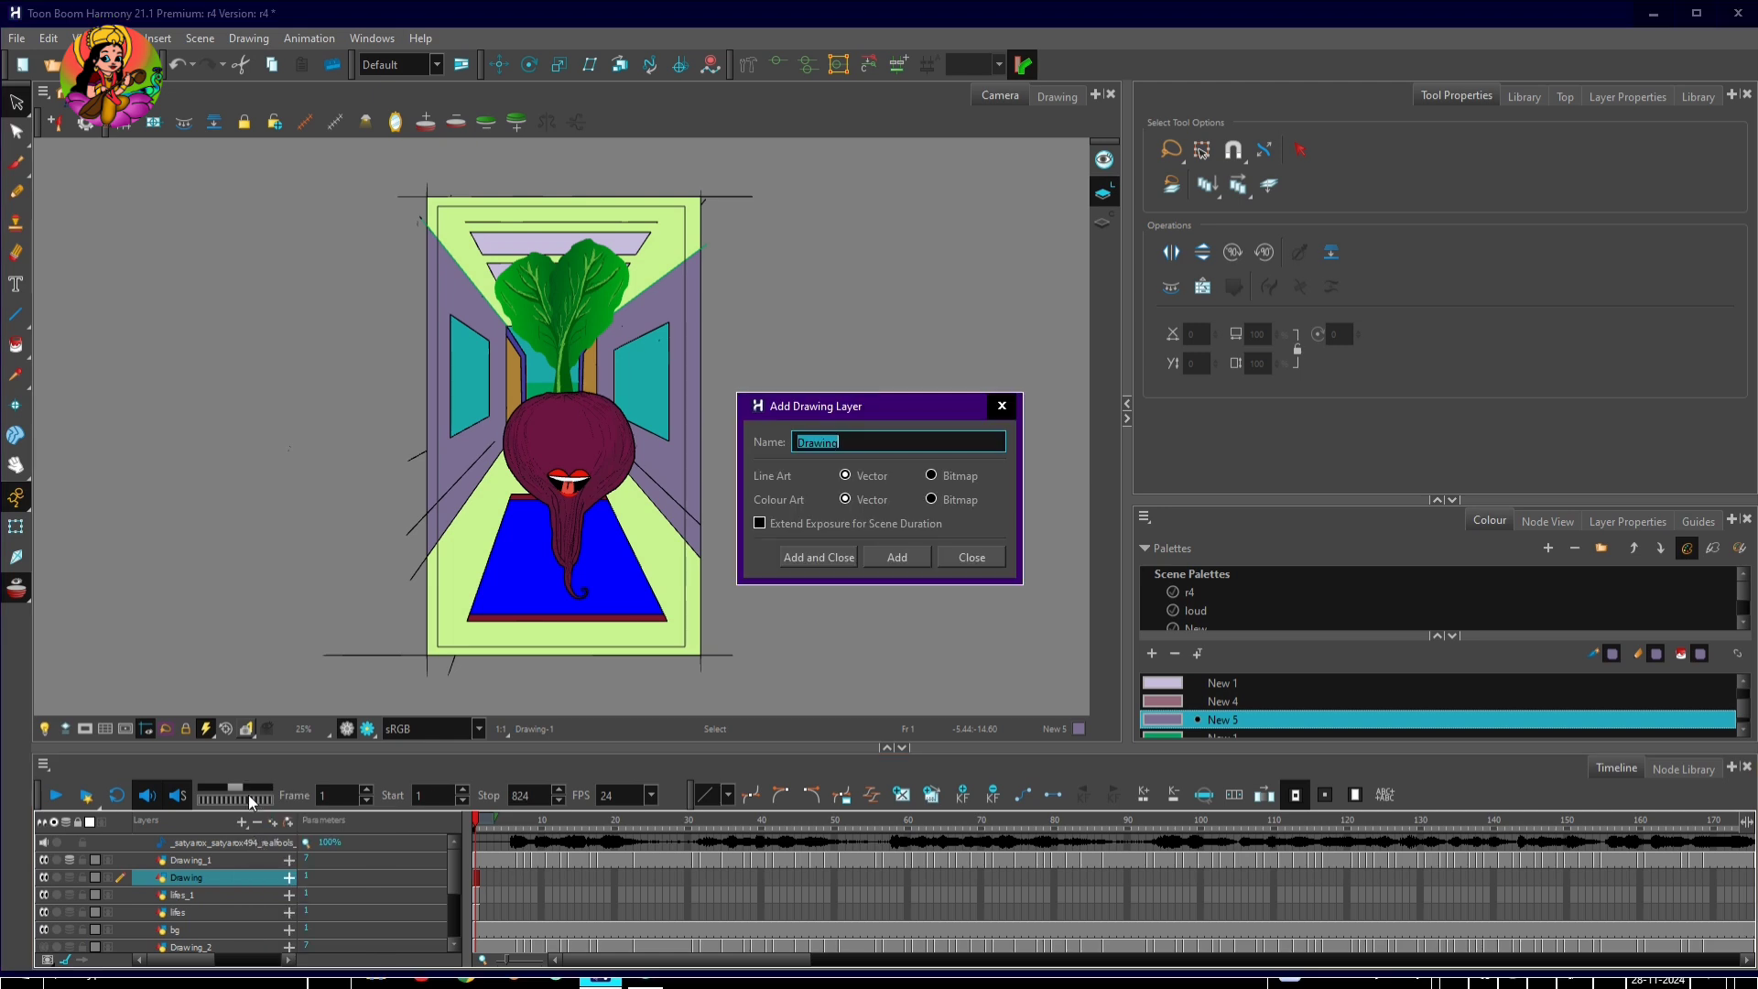
key("Return")
Draw two eyes on the beetroot as nested black ellipses
left_click(16, 314)
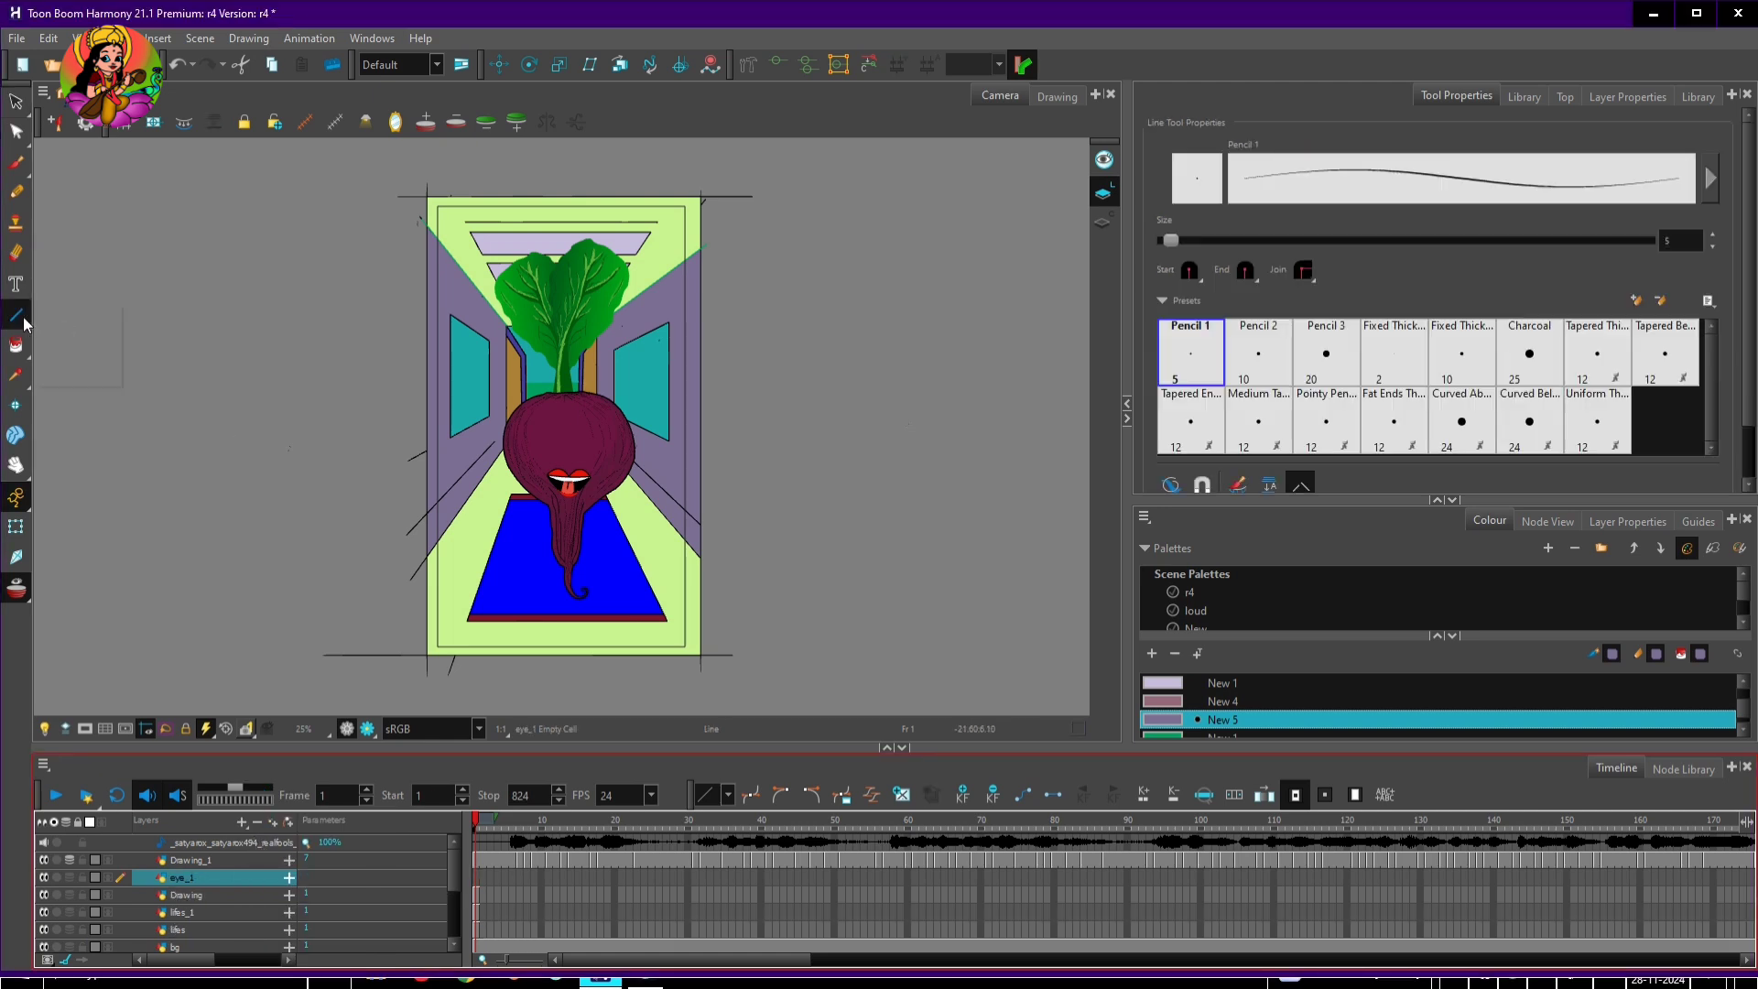
left_click_drag(539, 415, 600, 446)
left_click(1190, 610)
left_click(1218, 683)
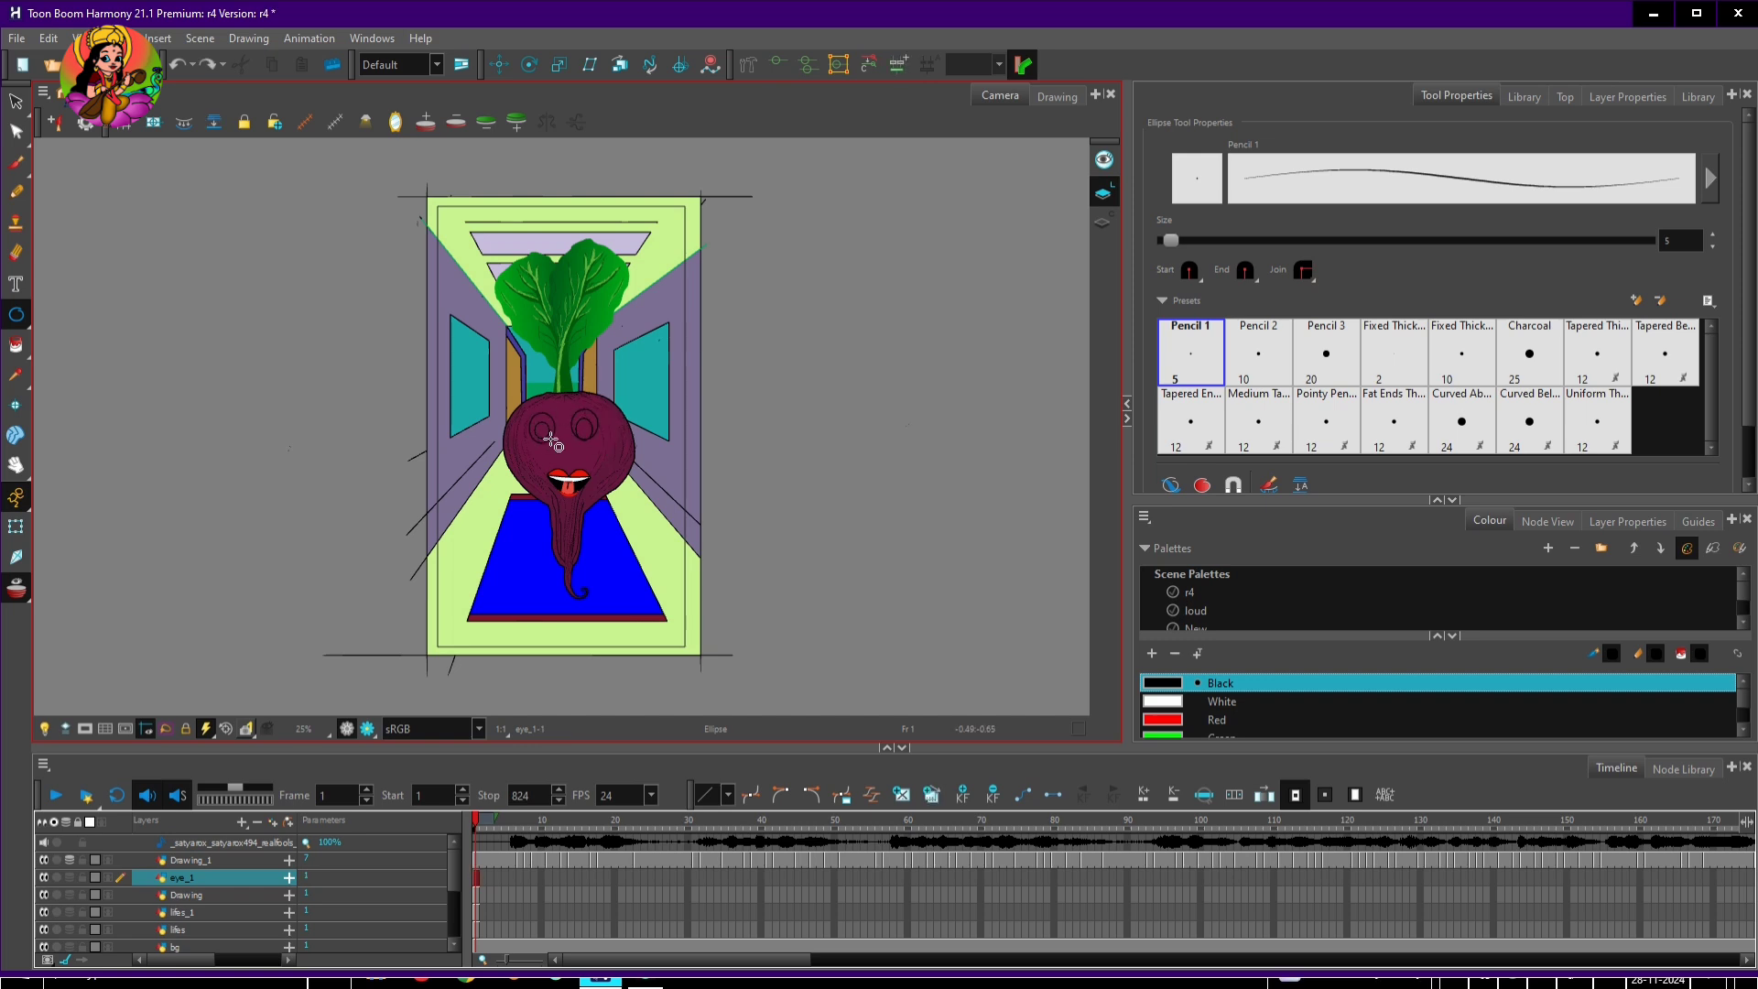
Paint the pupils black and the eyeballs white, and add small white highlights to the pupils
left_click(17, 345)
left_click(584, 428)
left_click(543, 433)
left_click(1170, 701)
left_click(585, 415)
left_click(539, 418)
left_click(17, 314)
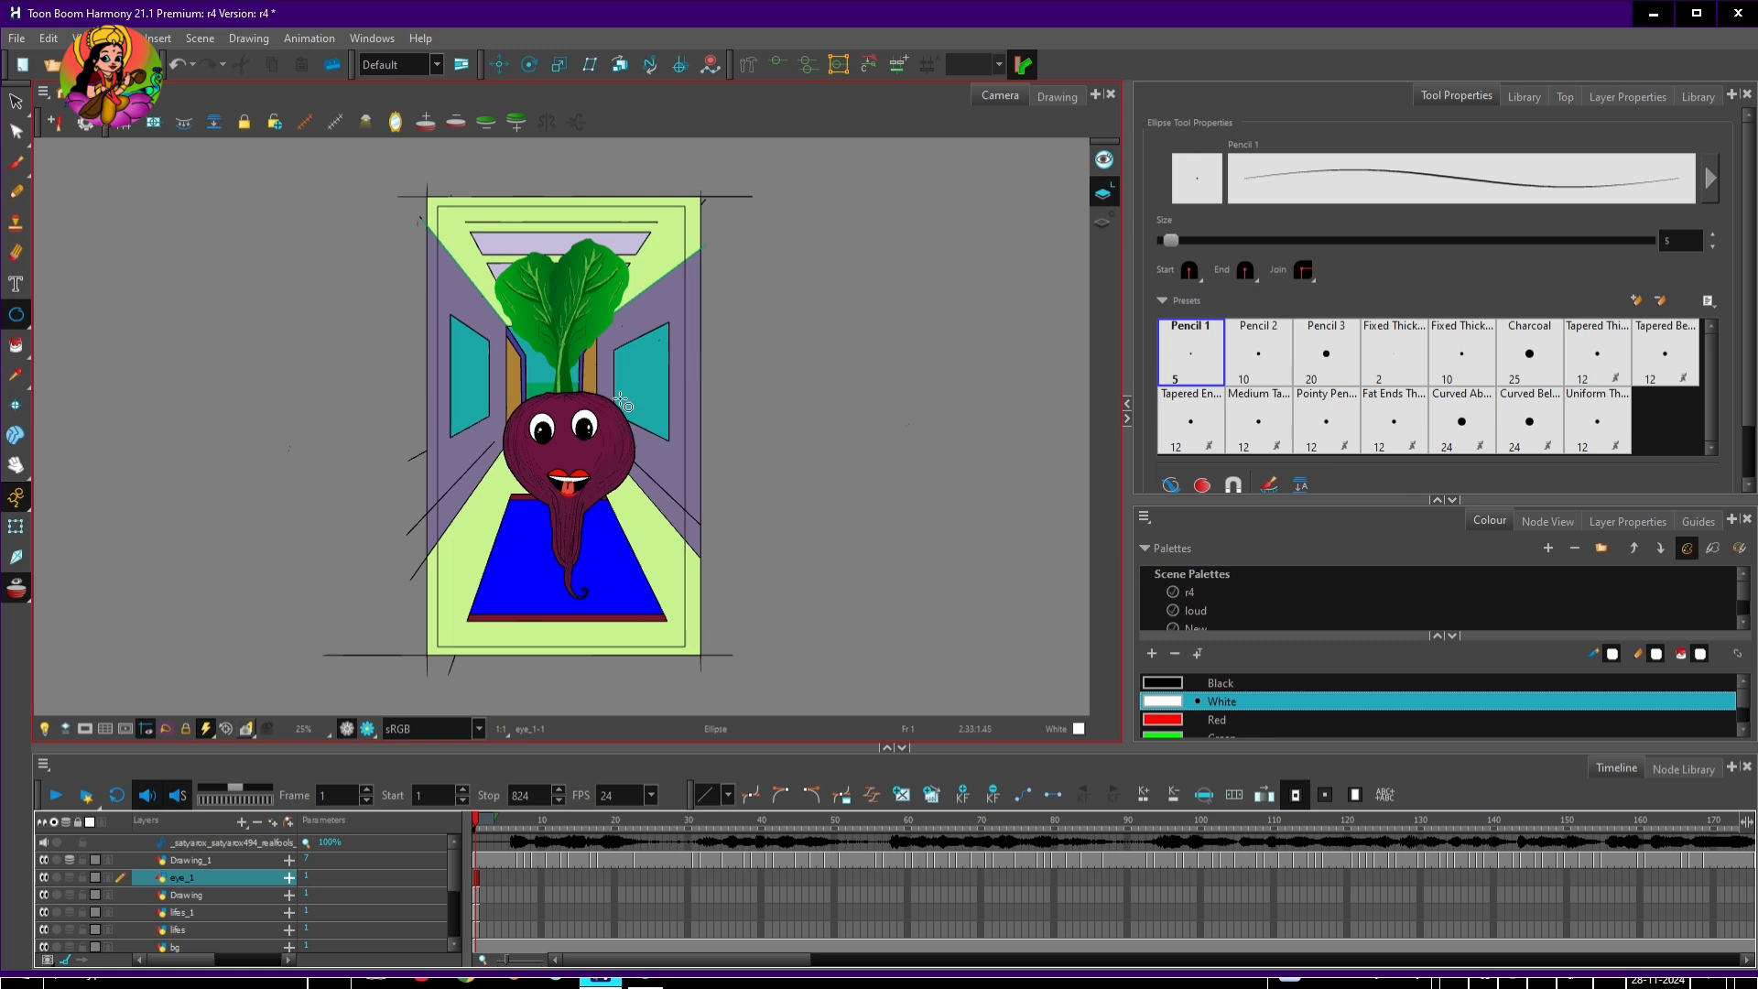
Outline a bent arm in black pencil on the right side of the beetroot in the Drawing layer
left_click(229, 895)
left_click(16, 193)
left_click(1163, 683)
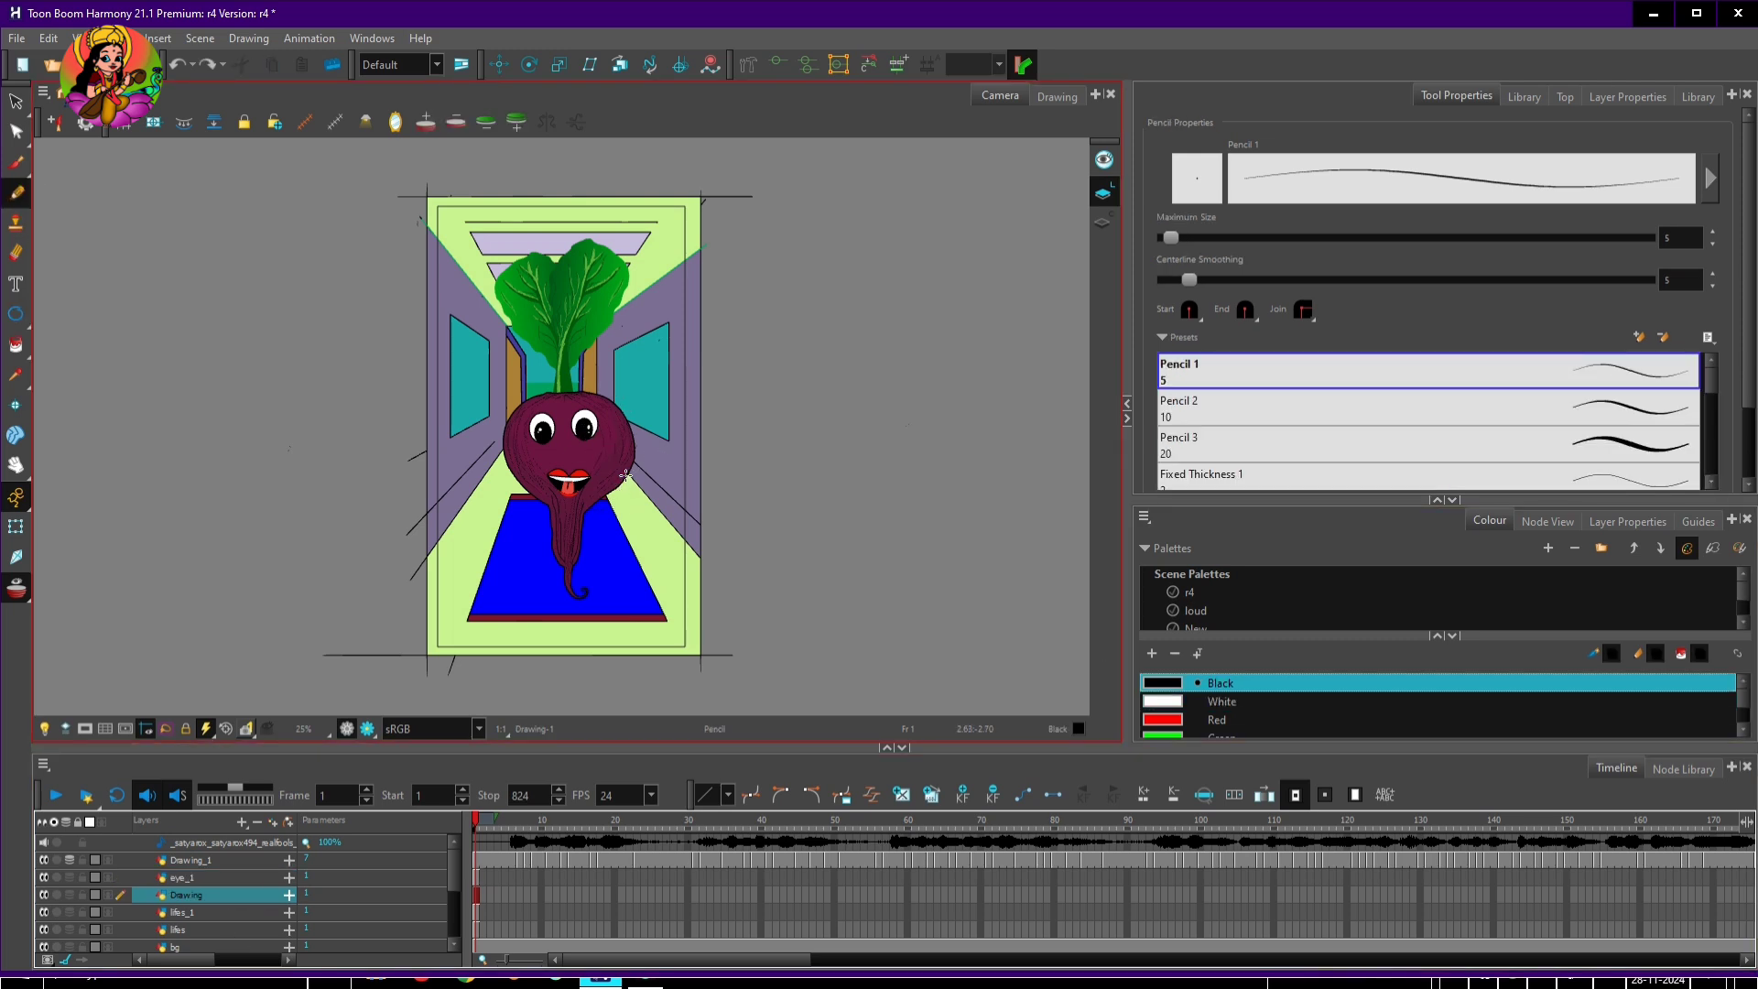
Sample the beetroot's colour and fill the arm with it
left_click(16, 347)
left_click(16, 375)
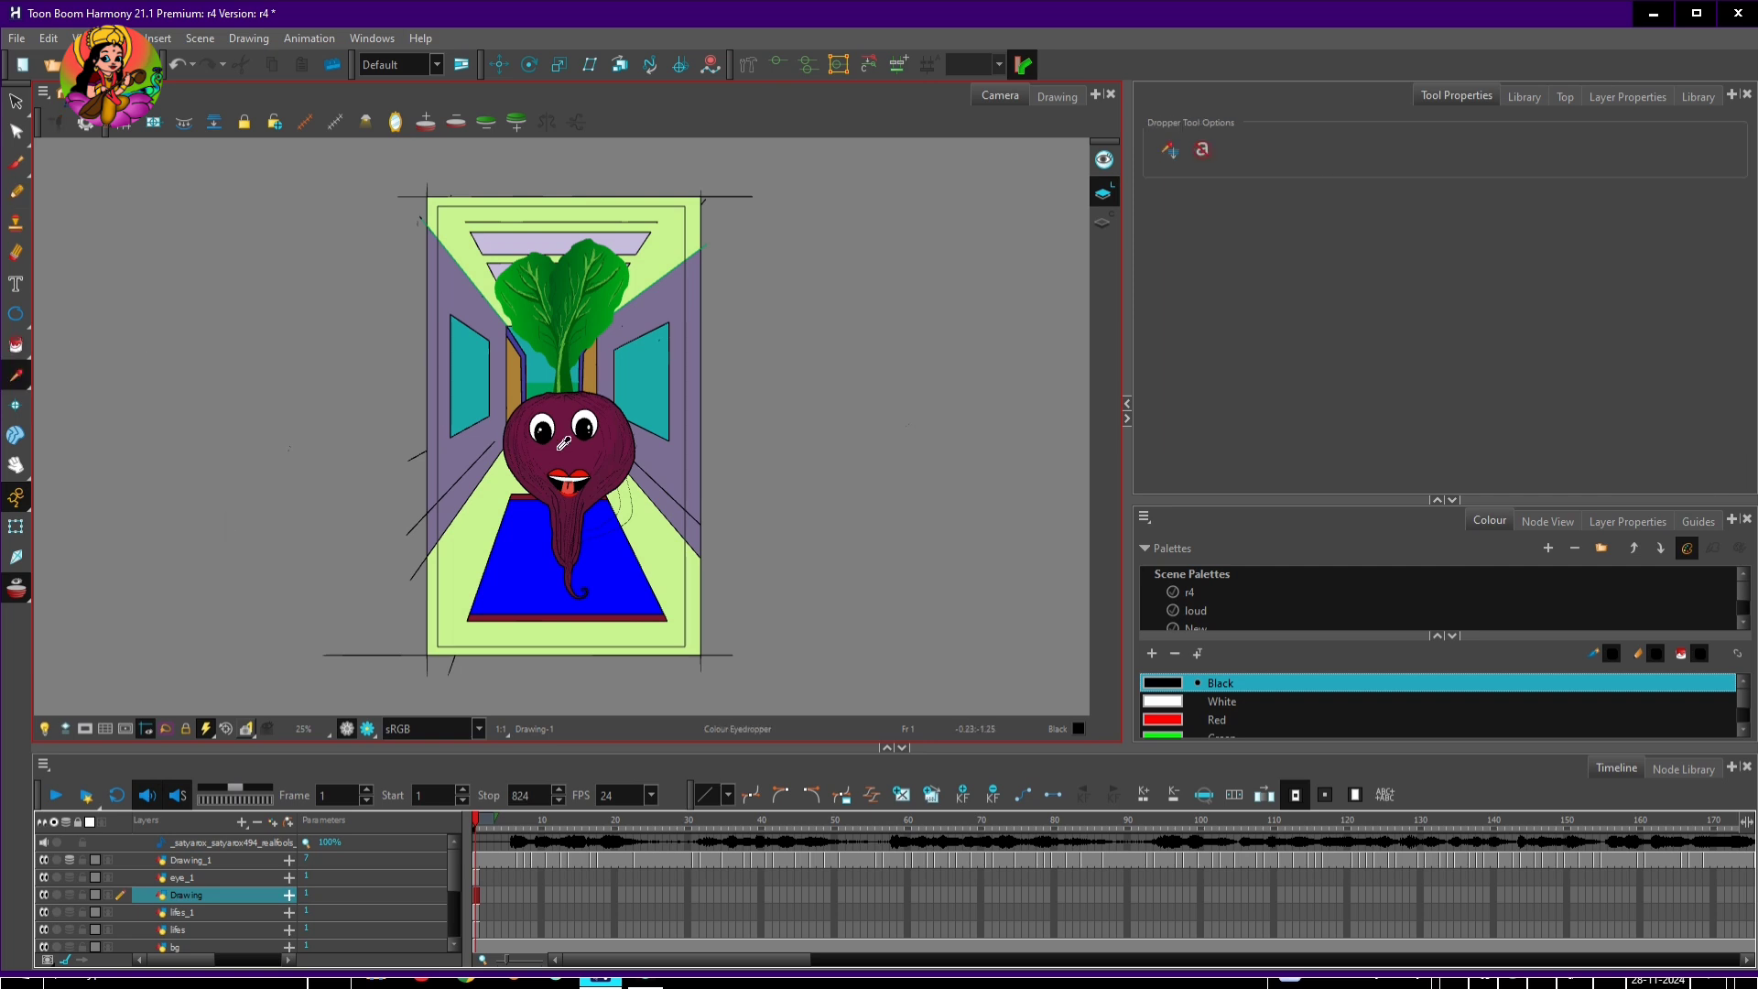
left_click(600, 469)
left_click(16, 346)
left_click(625, 510)
Add a vector drawing layer named righthand and activate the Pencil tool for it
left_click(241, 822)
left_click(264, 832)
type("right")
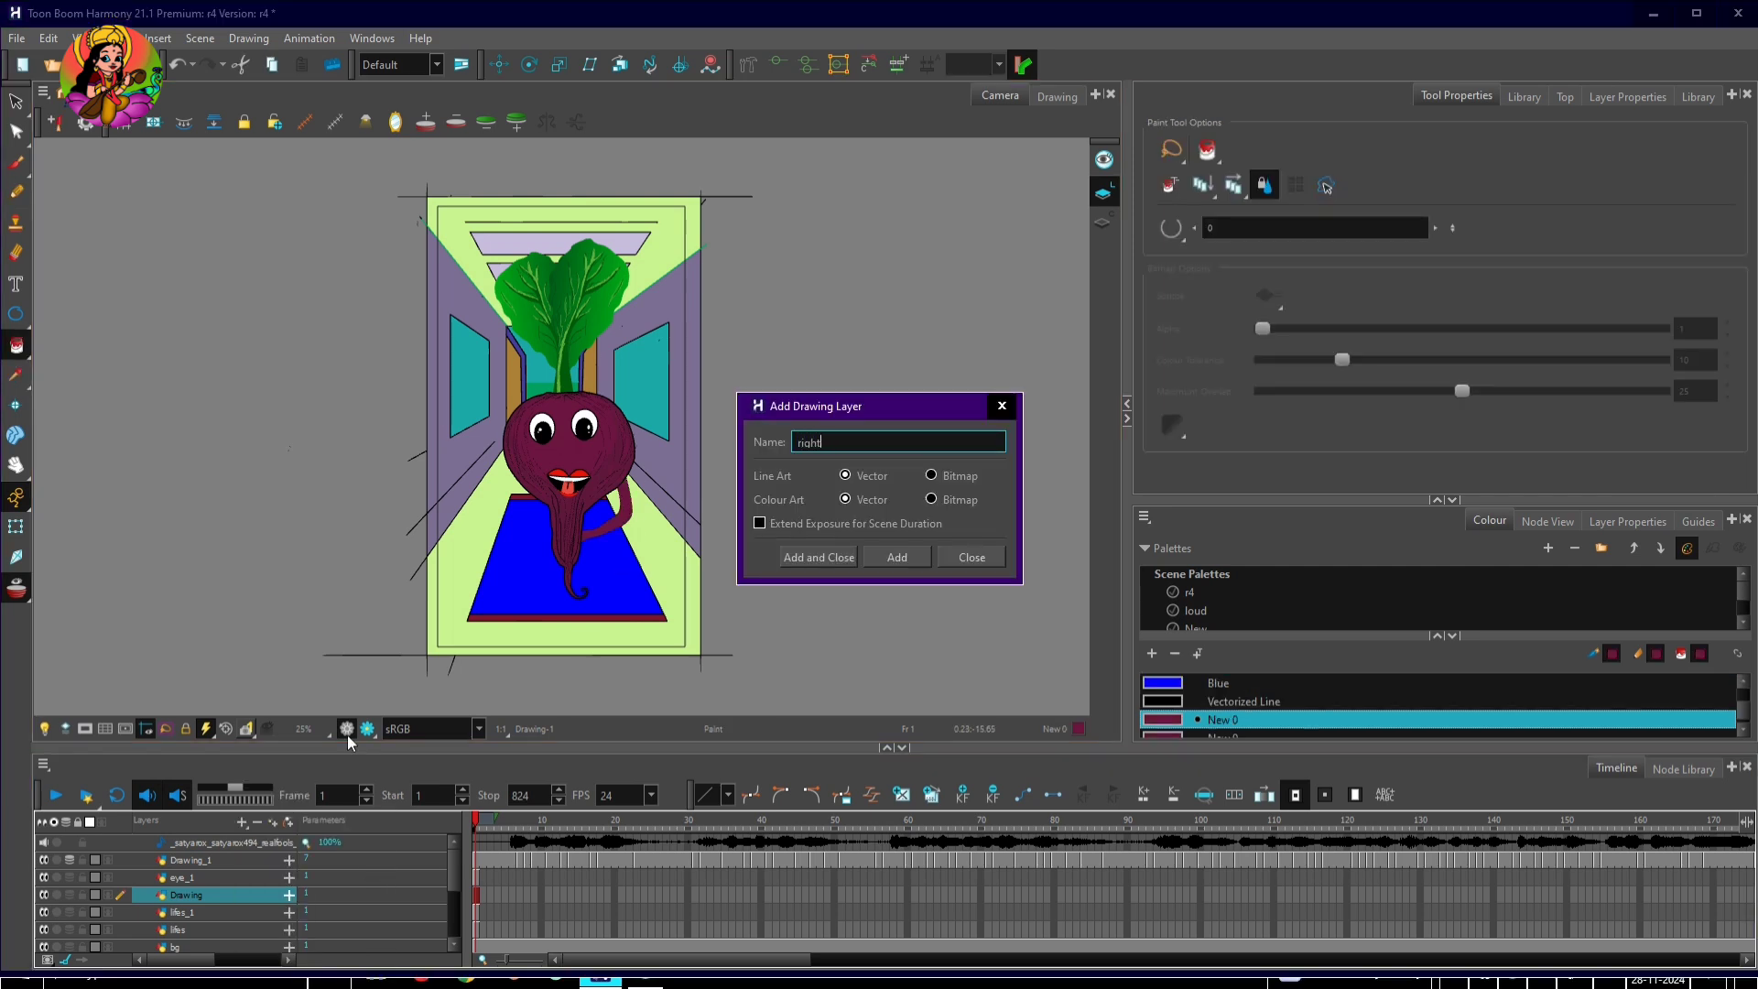
type("hand")
key("Return")
key("alt+/")
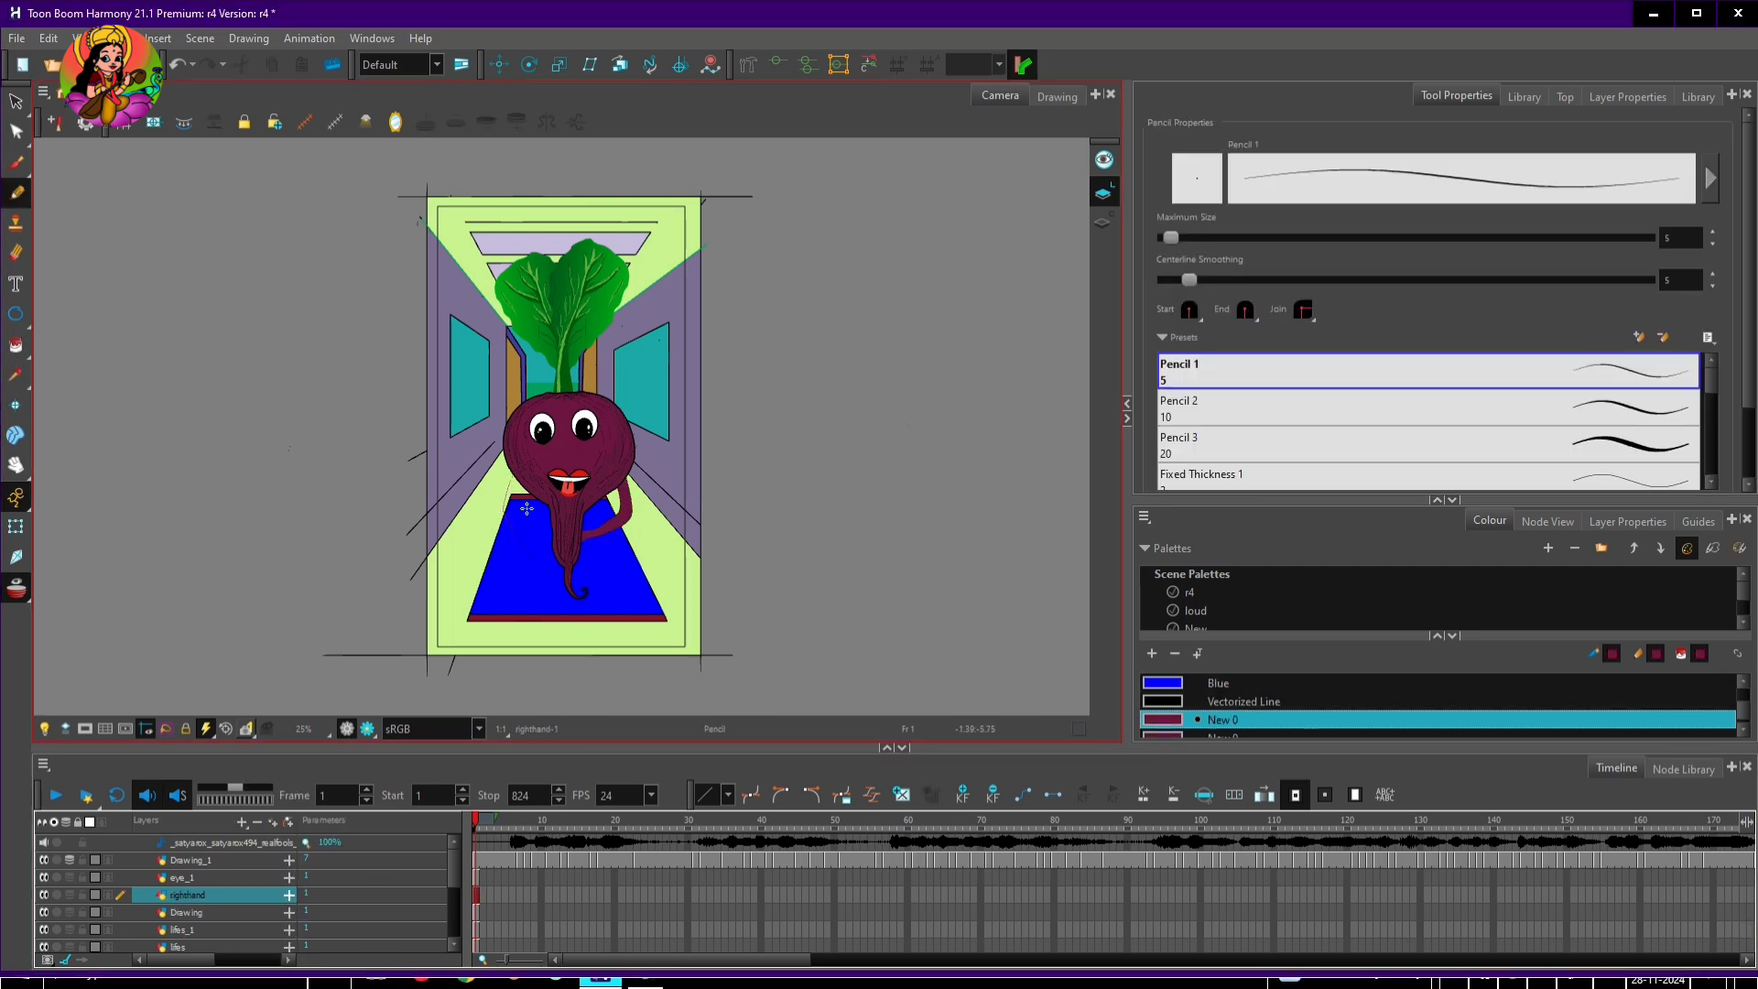
Outline the second arm in black pencil on the righthand layer and fill it with the sampled beetroot colour
left_click_drag(1739, 708, 1740, 685)
left_click(1194, 682)
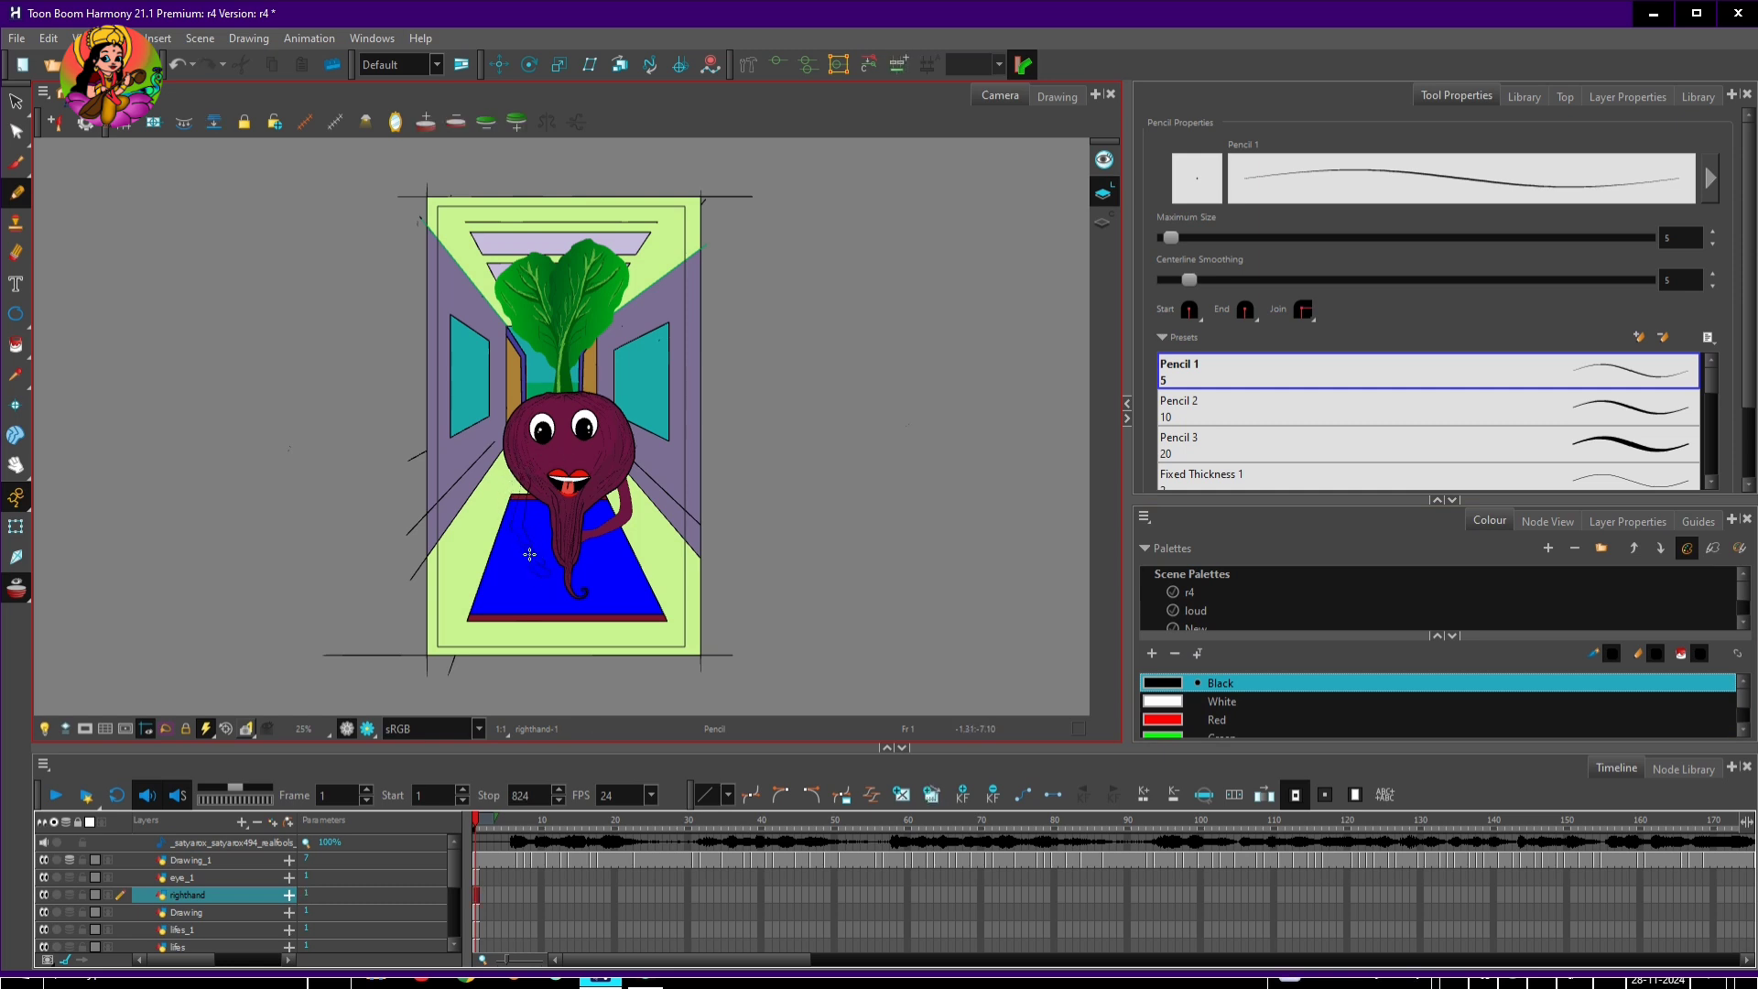
key("alt+i")
left_click(520, 517)
key("ctrl+z")
key("alt+d")
left_click(614, 428)
key("alt+i")
left_click(520, 522)
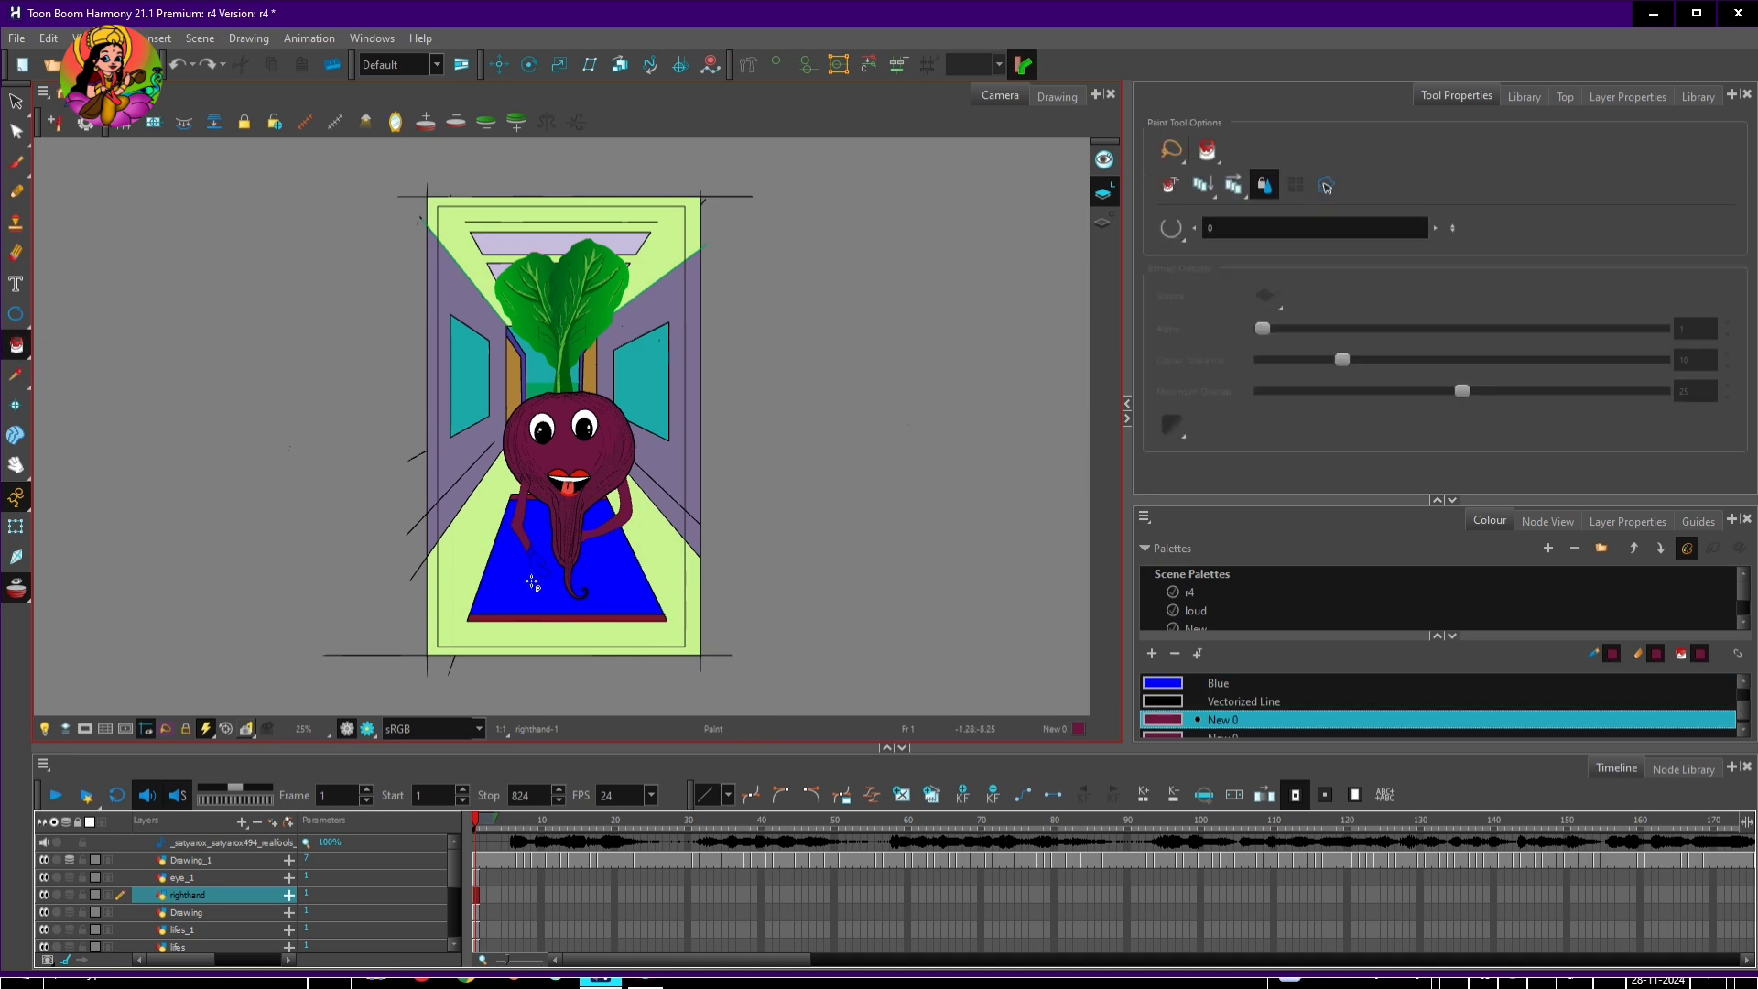
Move the righthand layer below Drawing and add green bands to the wrists of both arms
left_click_drag(1742, 707, 1742, 684)
left_click(1178, 733)
left_click_drag(203, 896, 220, 923)
key("alt+/")
key("2")
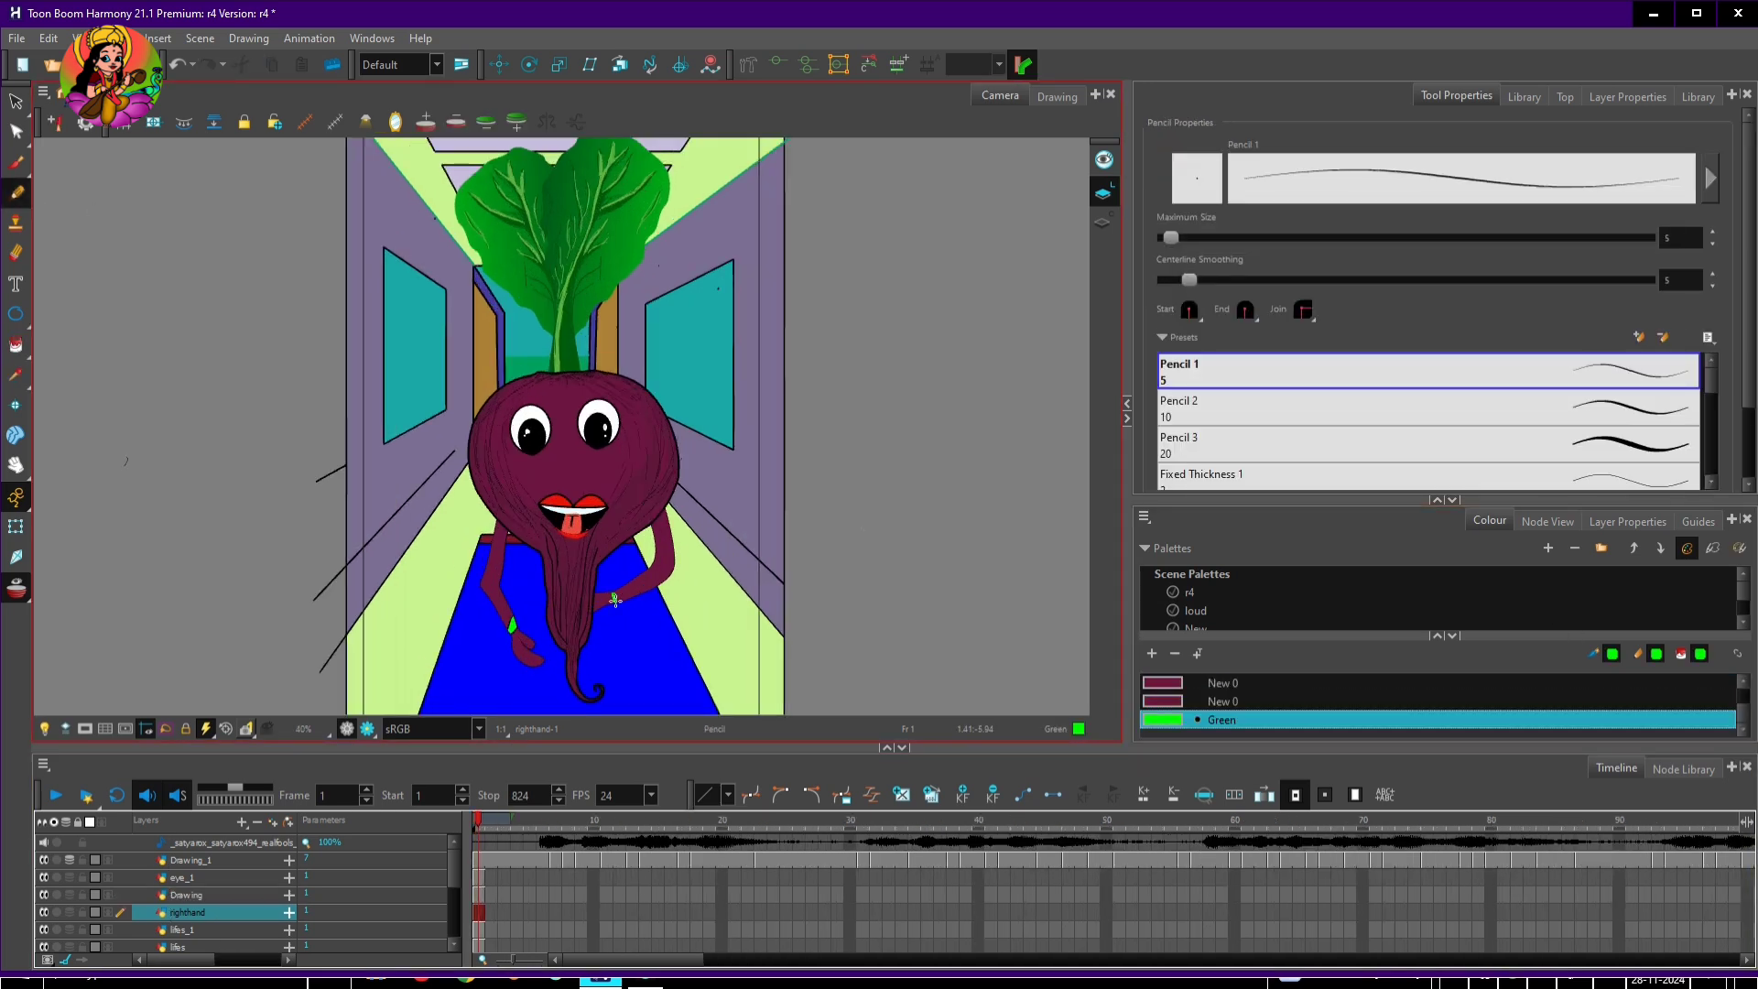
left_click(190, 895)
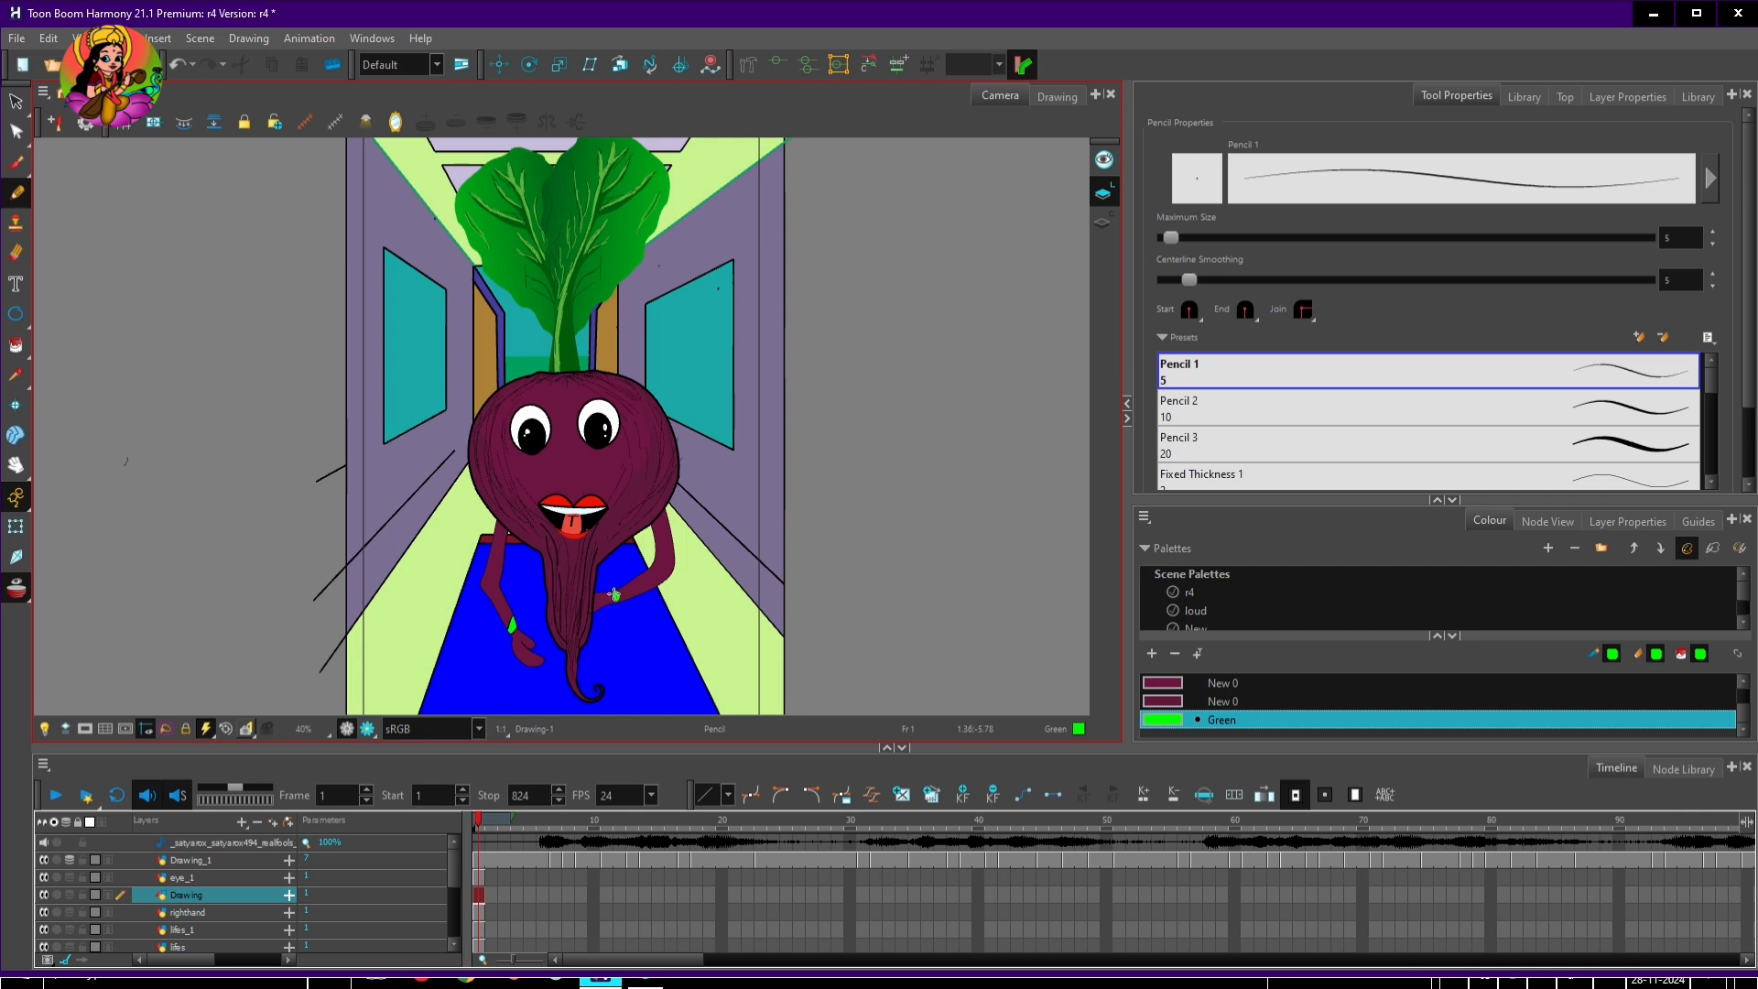
Save the scene
left_click(16, 39)
left_click(36, 149)
scroll(969, 287, "up", 1)
scroll(963, 295, "down", 3)
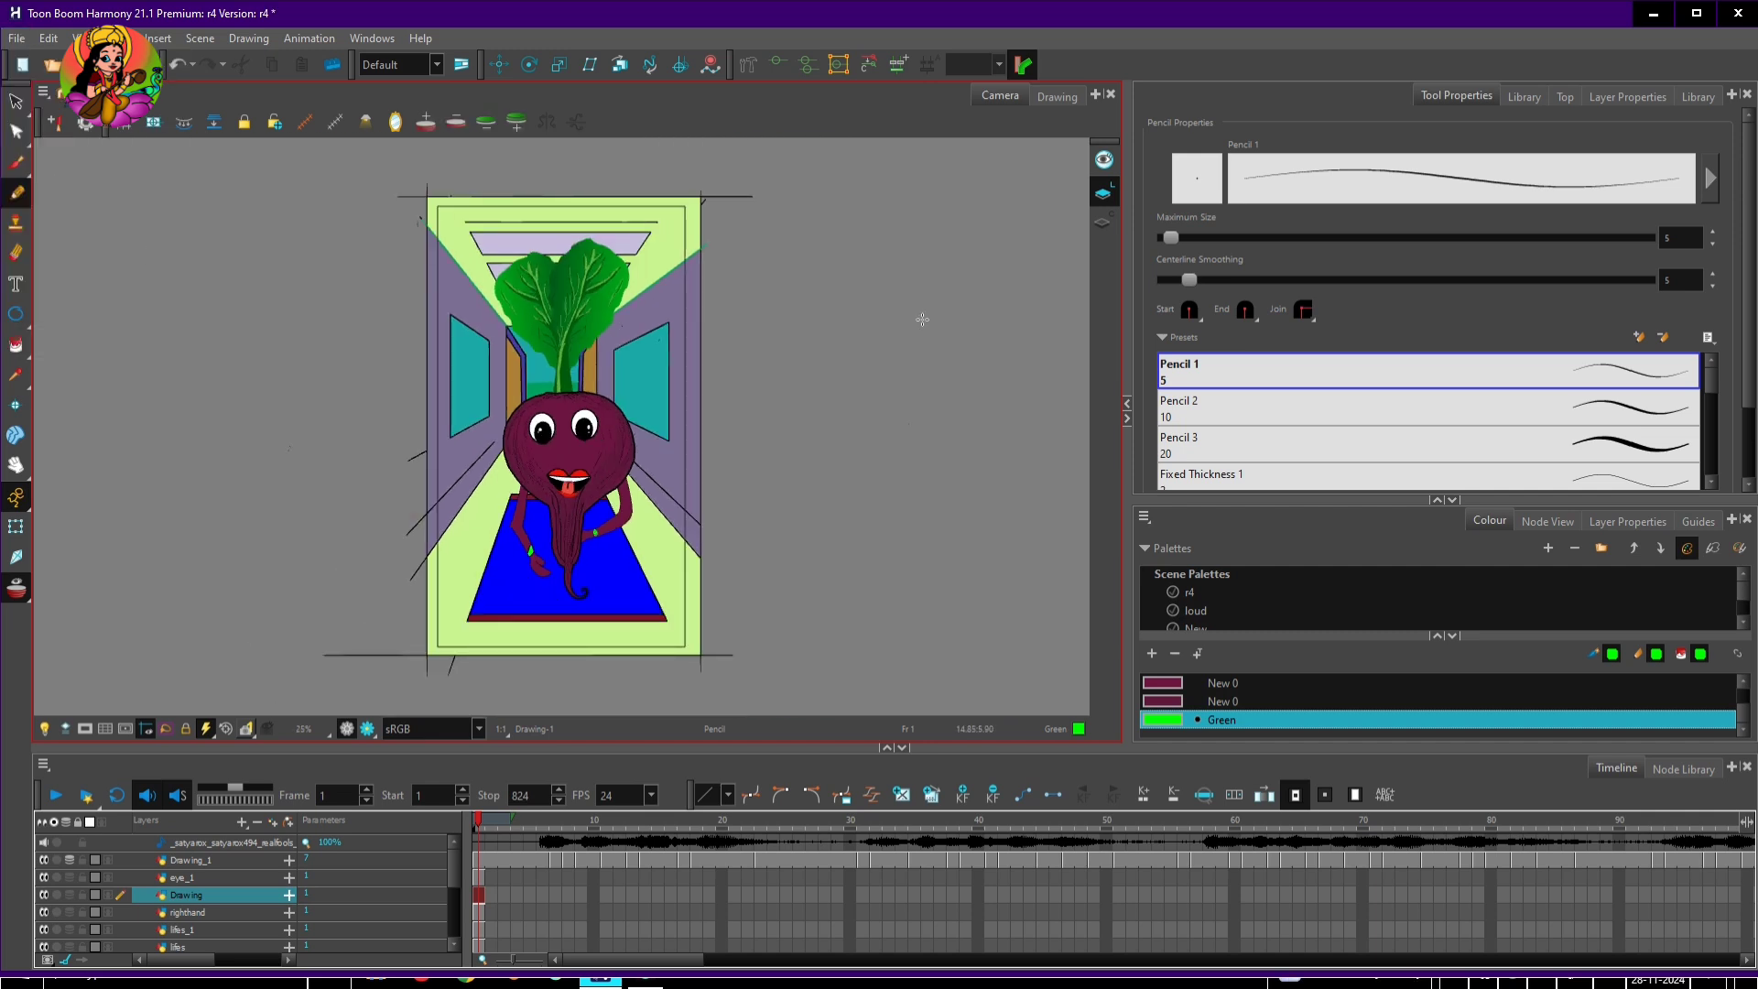
Scale down the beetroot's right leaf with the Select tool
left_click(183, 929)
left_click(17, 101)
left_click(588, 307)
left_click_drag(629, 241, 535, 266)
left_click(198, 946)
left_click(540, 312)
left_click(622, 278)
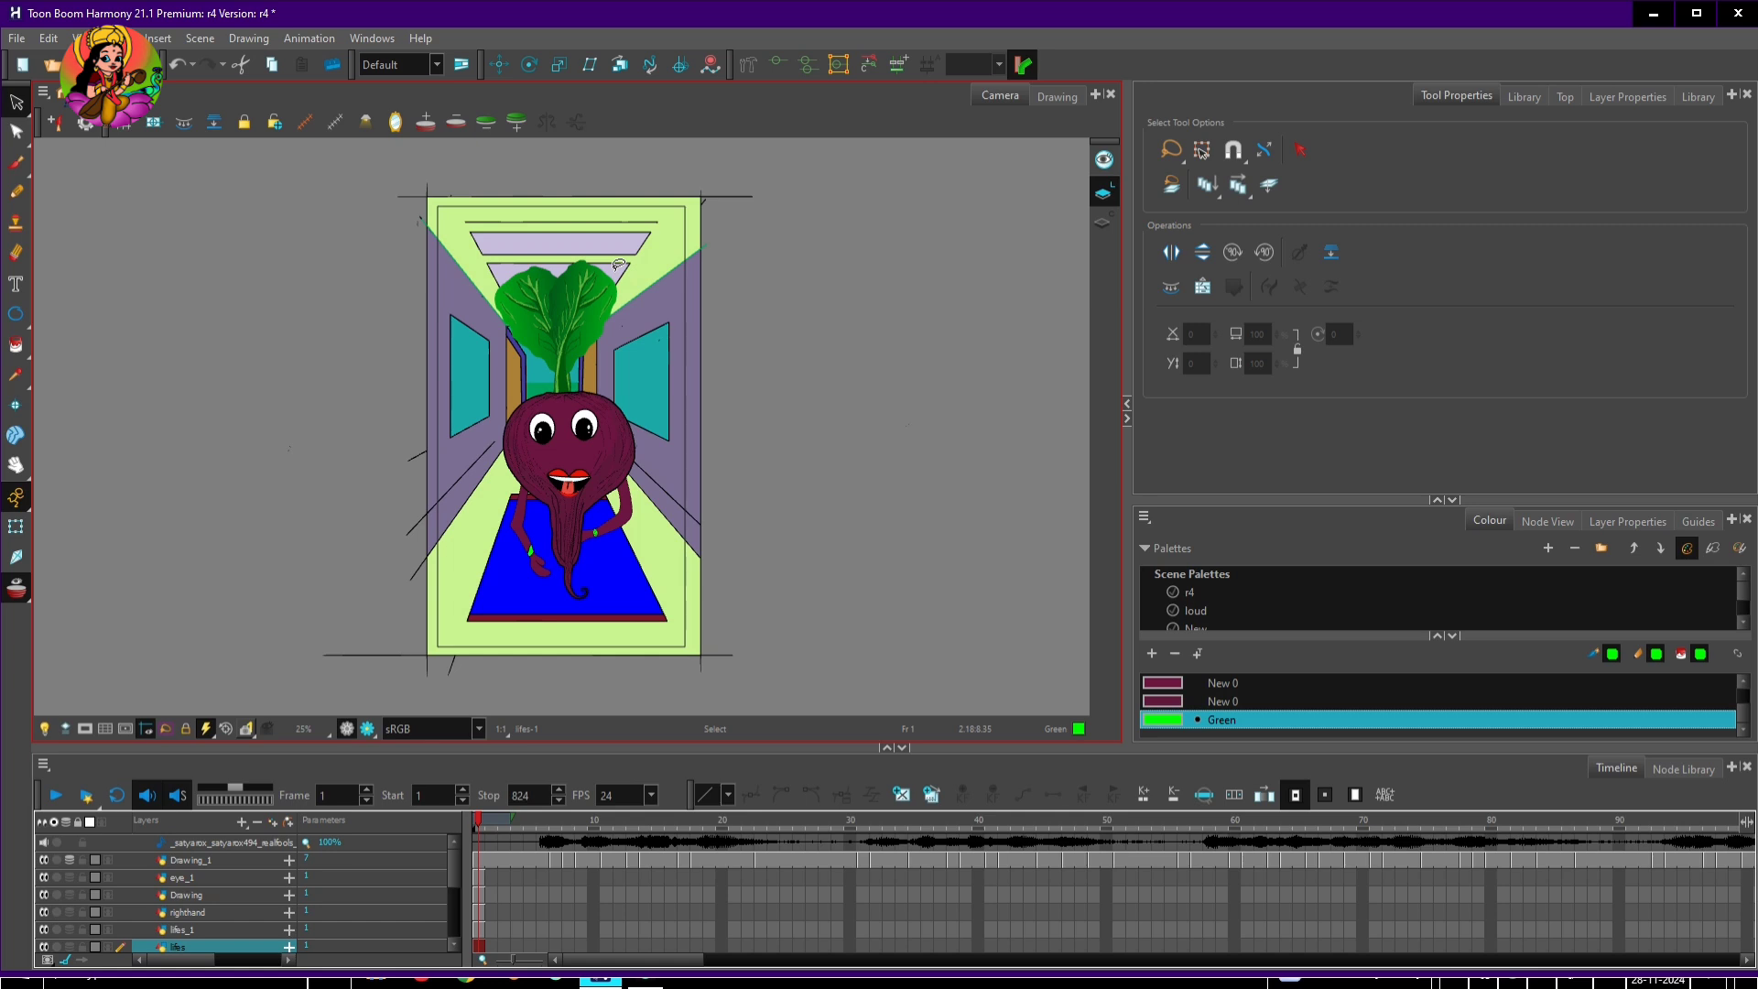
Extend the exposure of the eye_1 and Drawing layers to frame 824
left_click(479, 878)
key("F5")
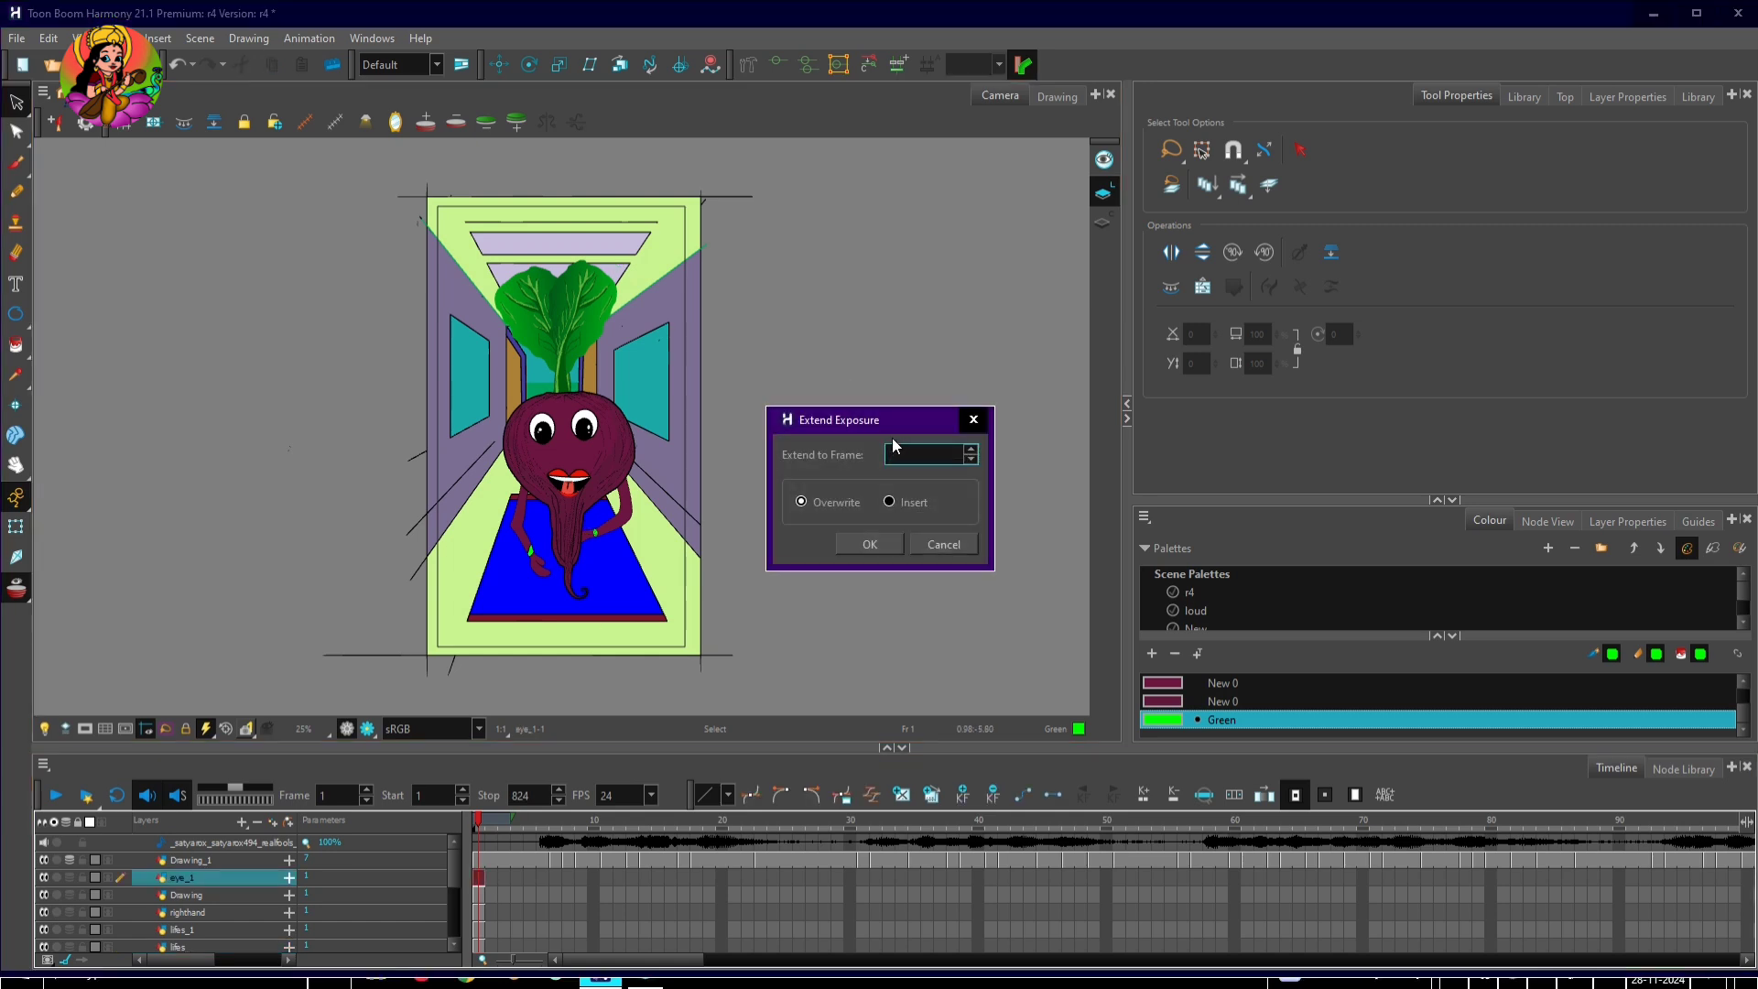
left_click(873, 549)
left_click(479, 896)
key("F5")
double_click(908, 454)
type("824")
left_click(870, 547)
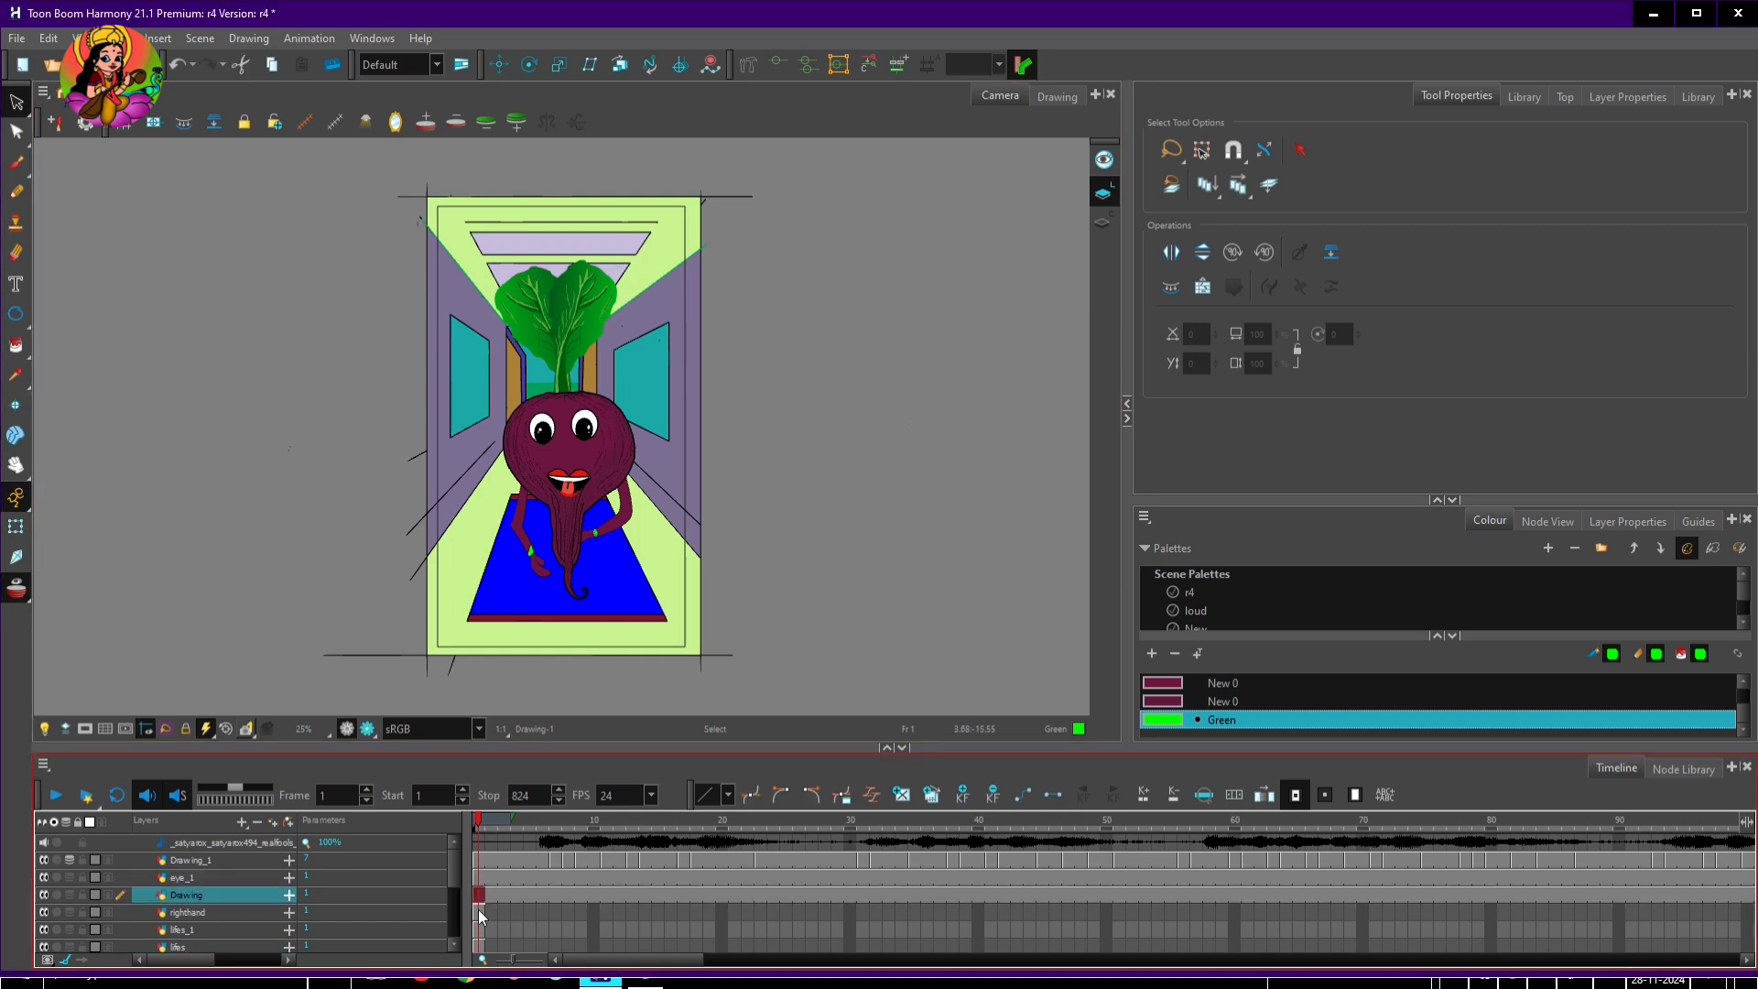
Extend the exposure of the righthand and lifes_1 layers to frame 824
left_click(479, 912)
key("F5")
left_click(889, 540)
left_click(479, 930)
key("F5")
double_click(908, 452)
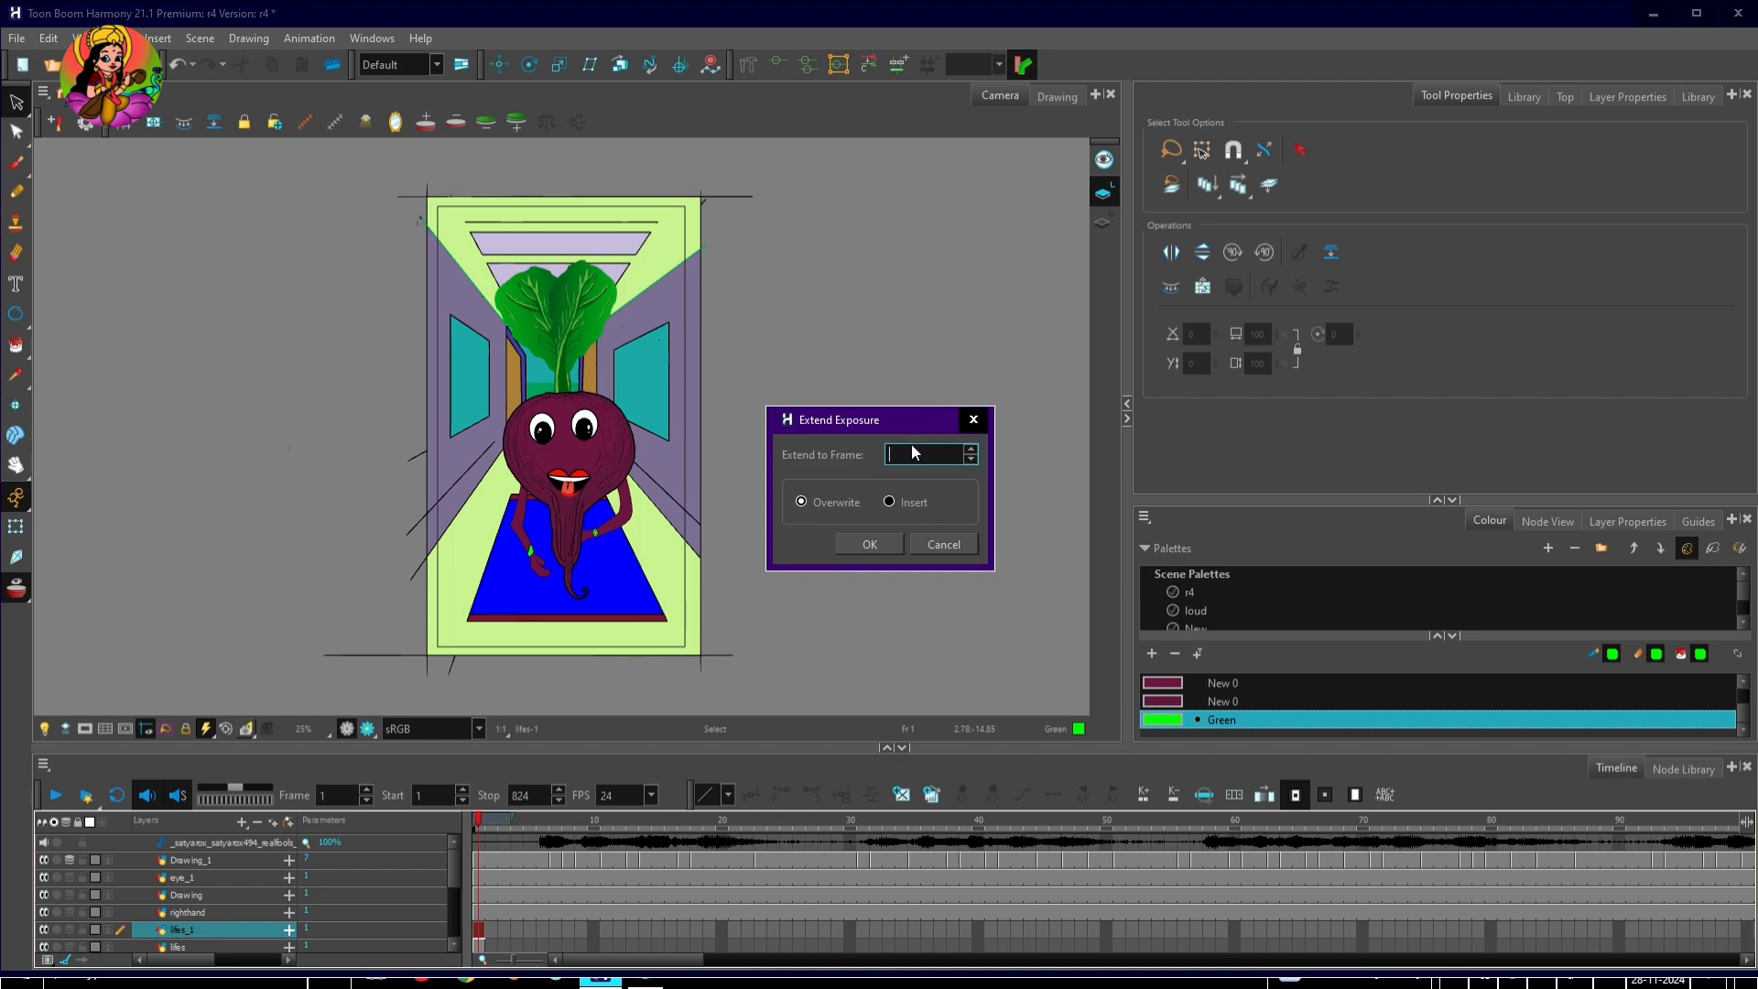
type("824")
left_click(874, 544)
Extend the exposure of the lifes layer to frame 824 and save the scene
left_click_drag(458, 878, 459, 891)
left_click(479, 912)
key("F5")
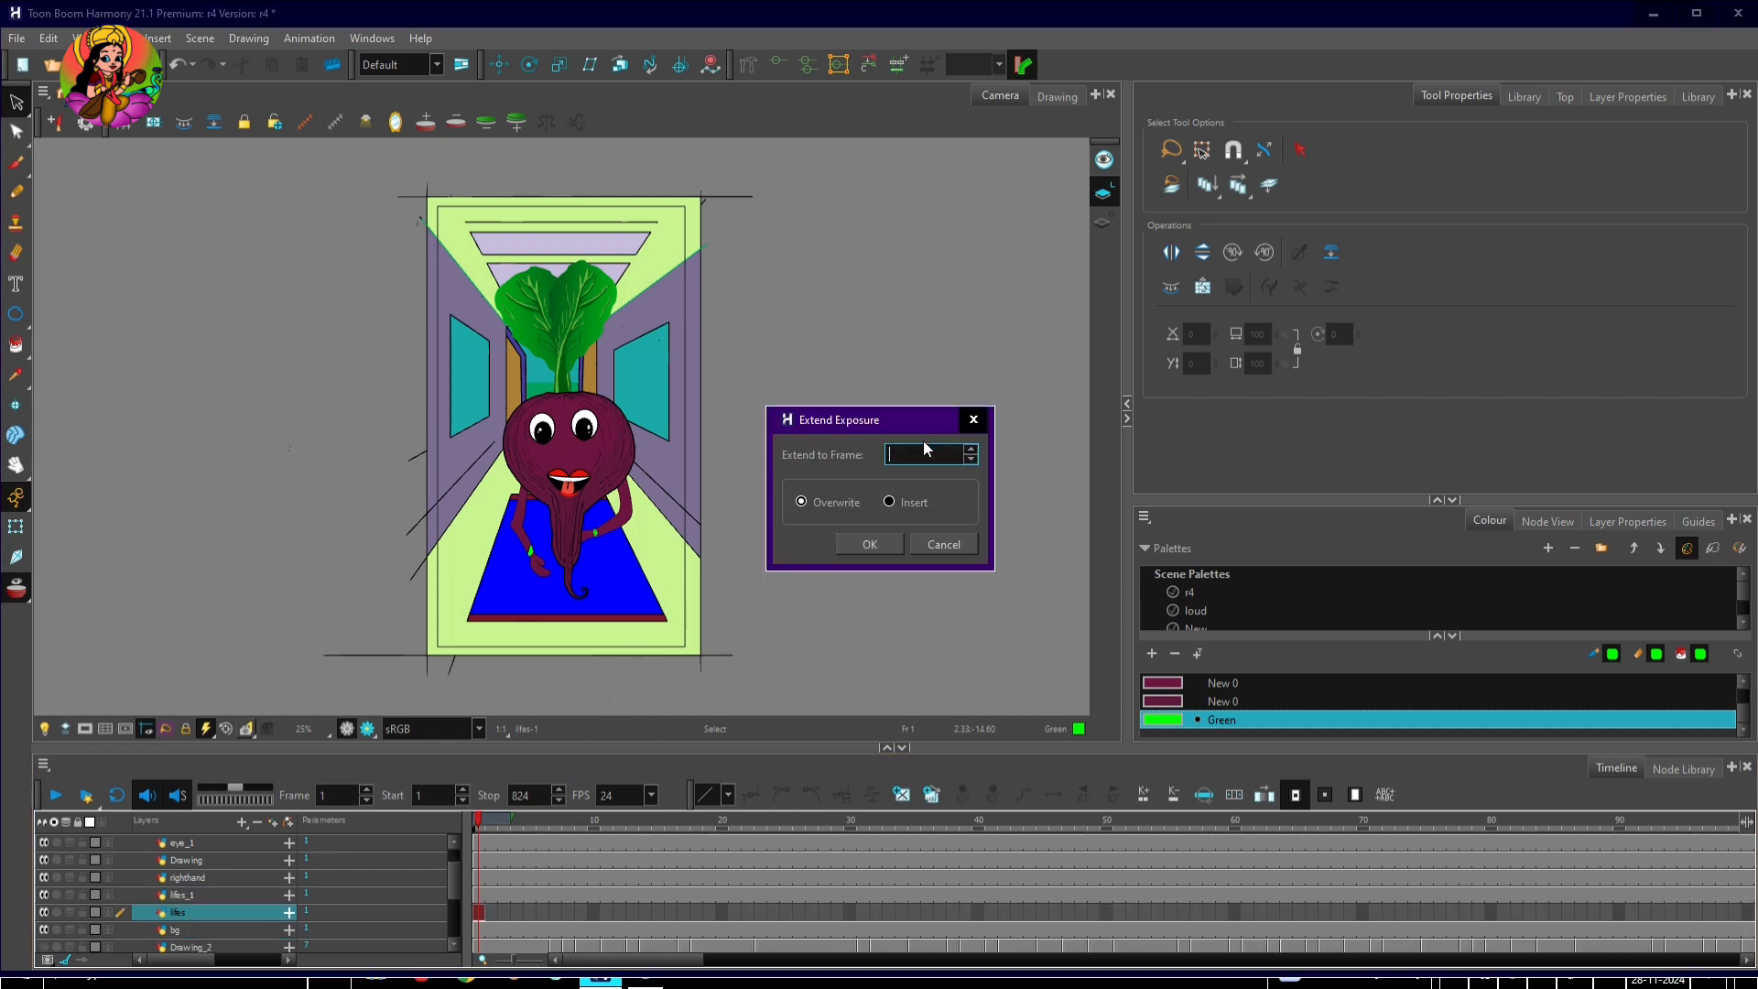
type("824")
left_click(870, 544)
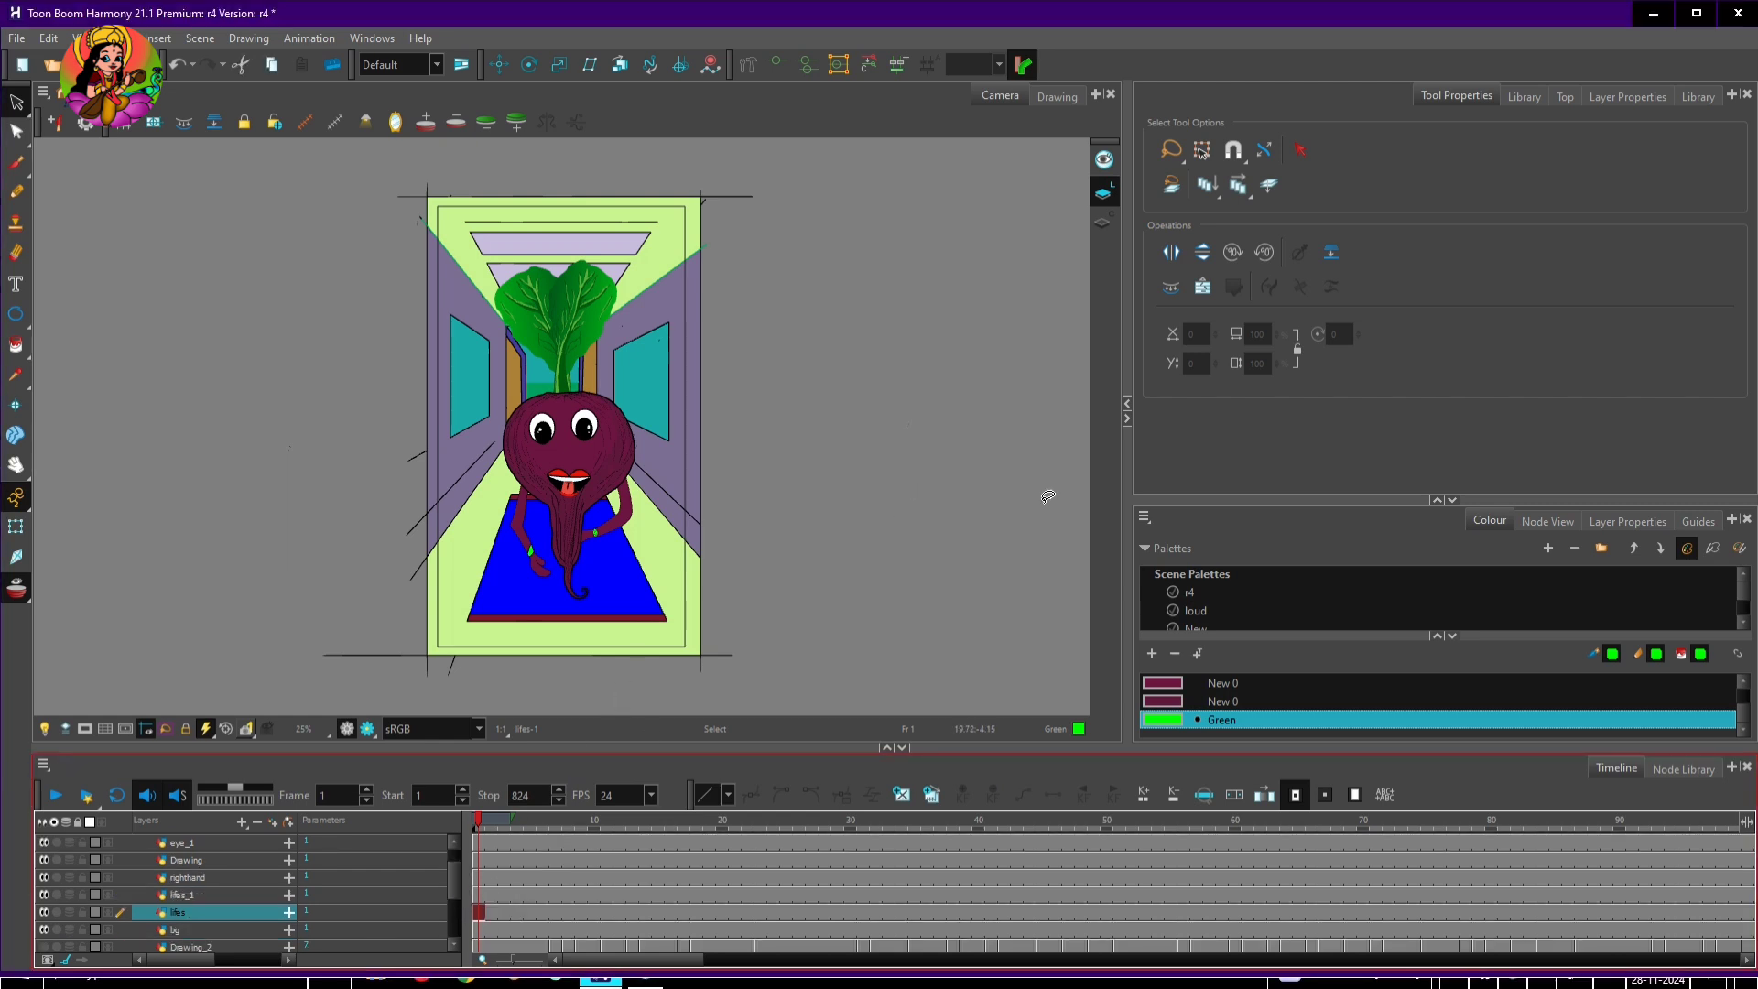
left_click(16, 38)
left_click(37, 144)
Hide the beetroot scene's layers down to bg and show the carrot scene's layers from Drawing_2 to bg_1
left_click(17, 192)
mouse_move(455, 869)
left_mouse_down()
mouse_move(457, 887)
mouse_move(456, 857)
left_mouse_up()
left_click_drag(45, 847, 45, 945)
left_click_drag(455, 865, 456, 900)
left_click(44, 860)
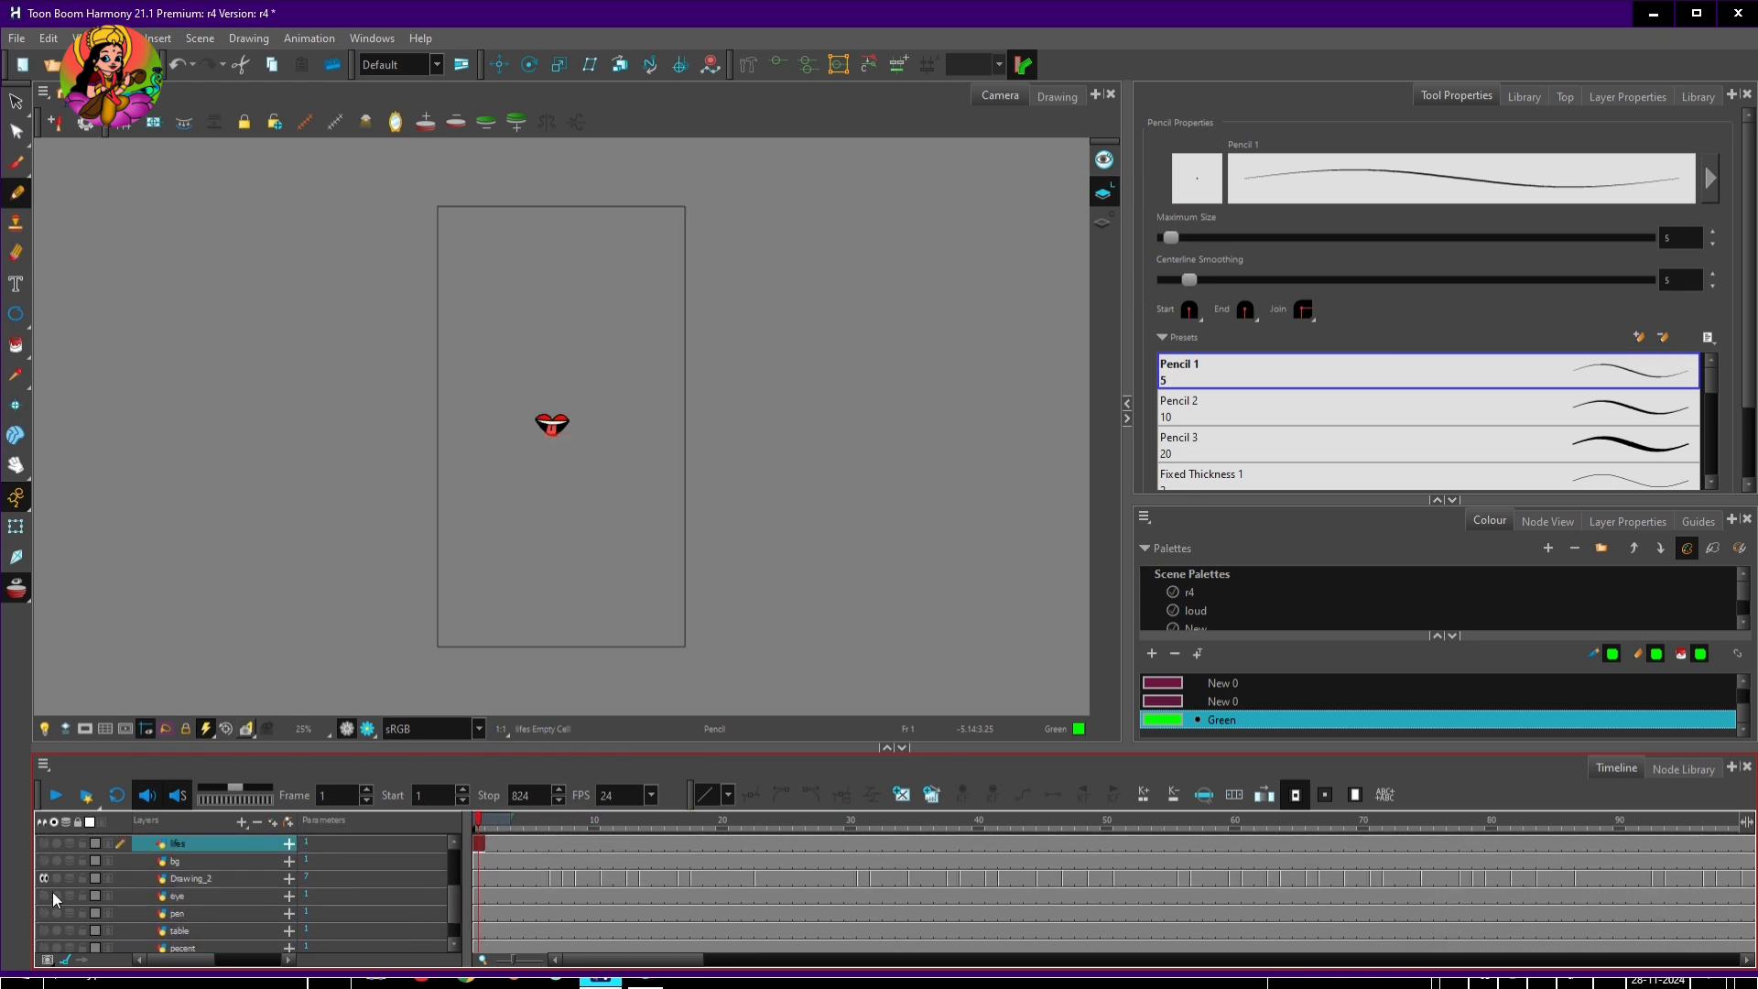
left_click_drag(44, 896, 44, 947)
left_click_drag(454, 898, 445, 910)
left_click_drag(44, 925, 44, 943)
left_click_drag(454, 916, 447, 904)
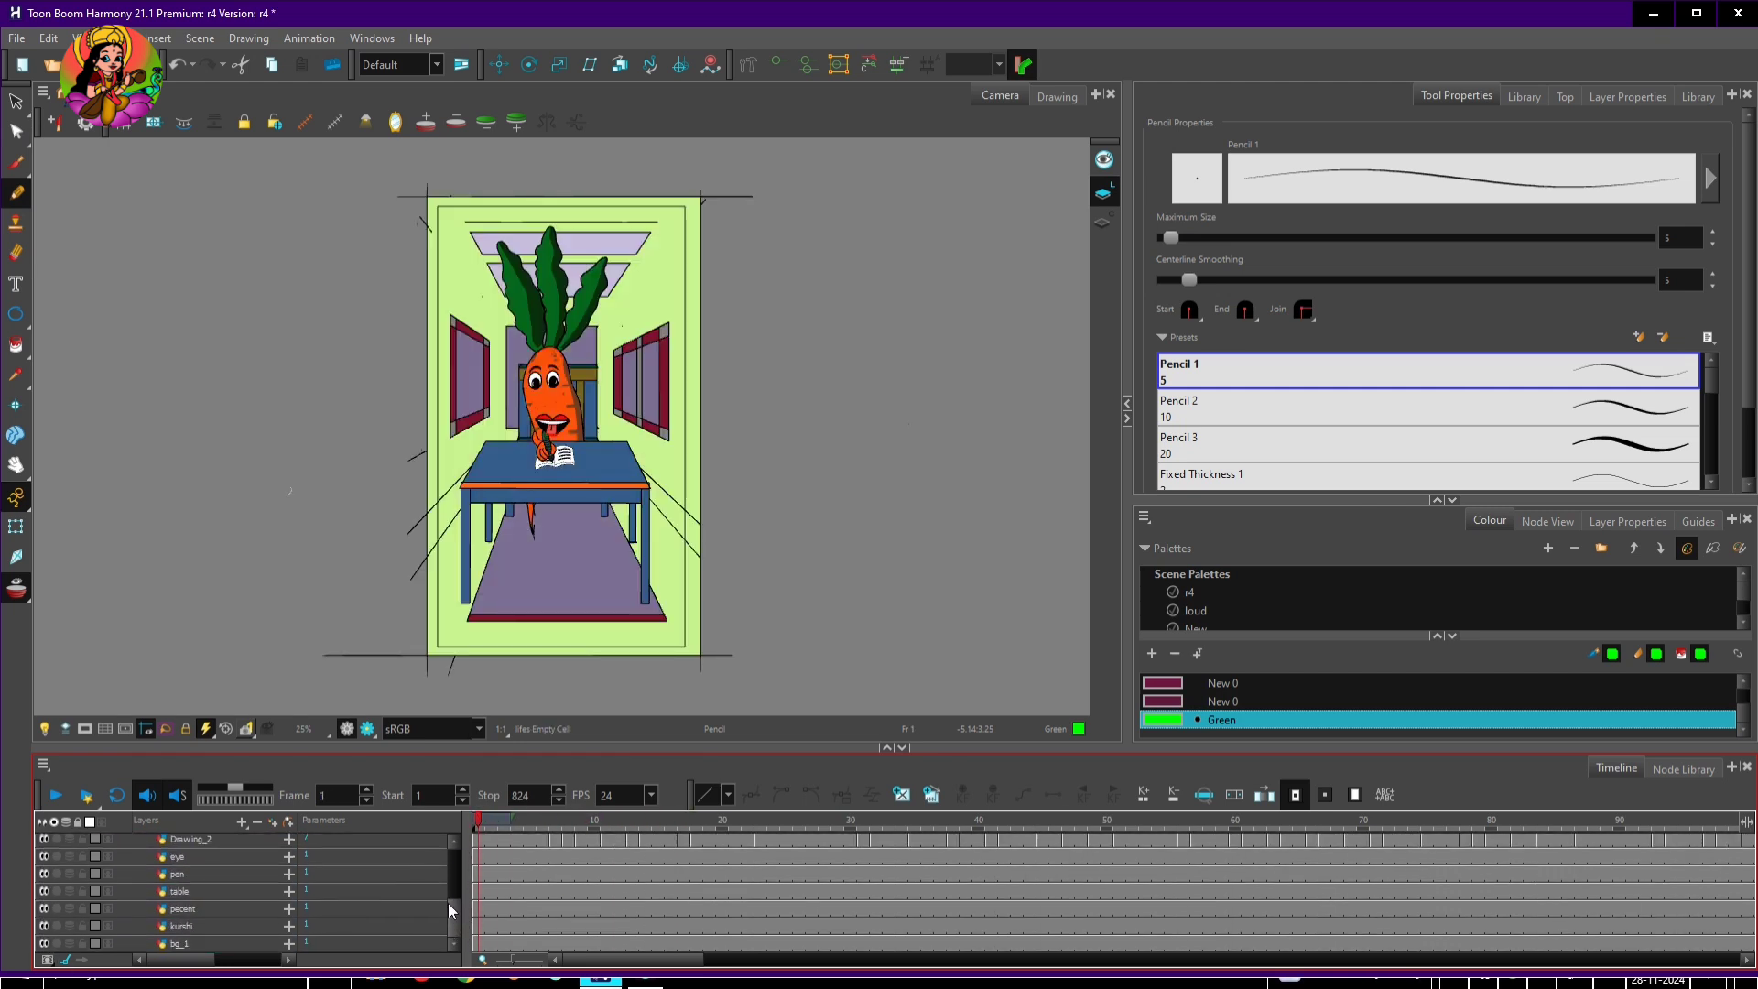
Add a purple palette colour with RGB 96, 18, 90 and fill the back wall with it on the bg_1 layer
left_click(1152, 653)
double_click(1163, 719)
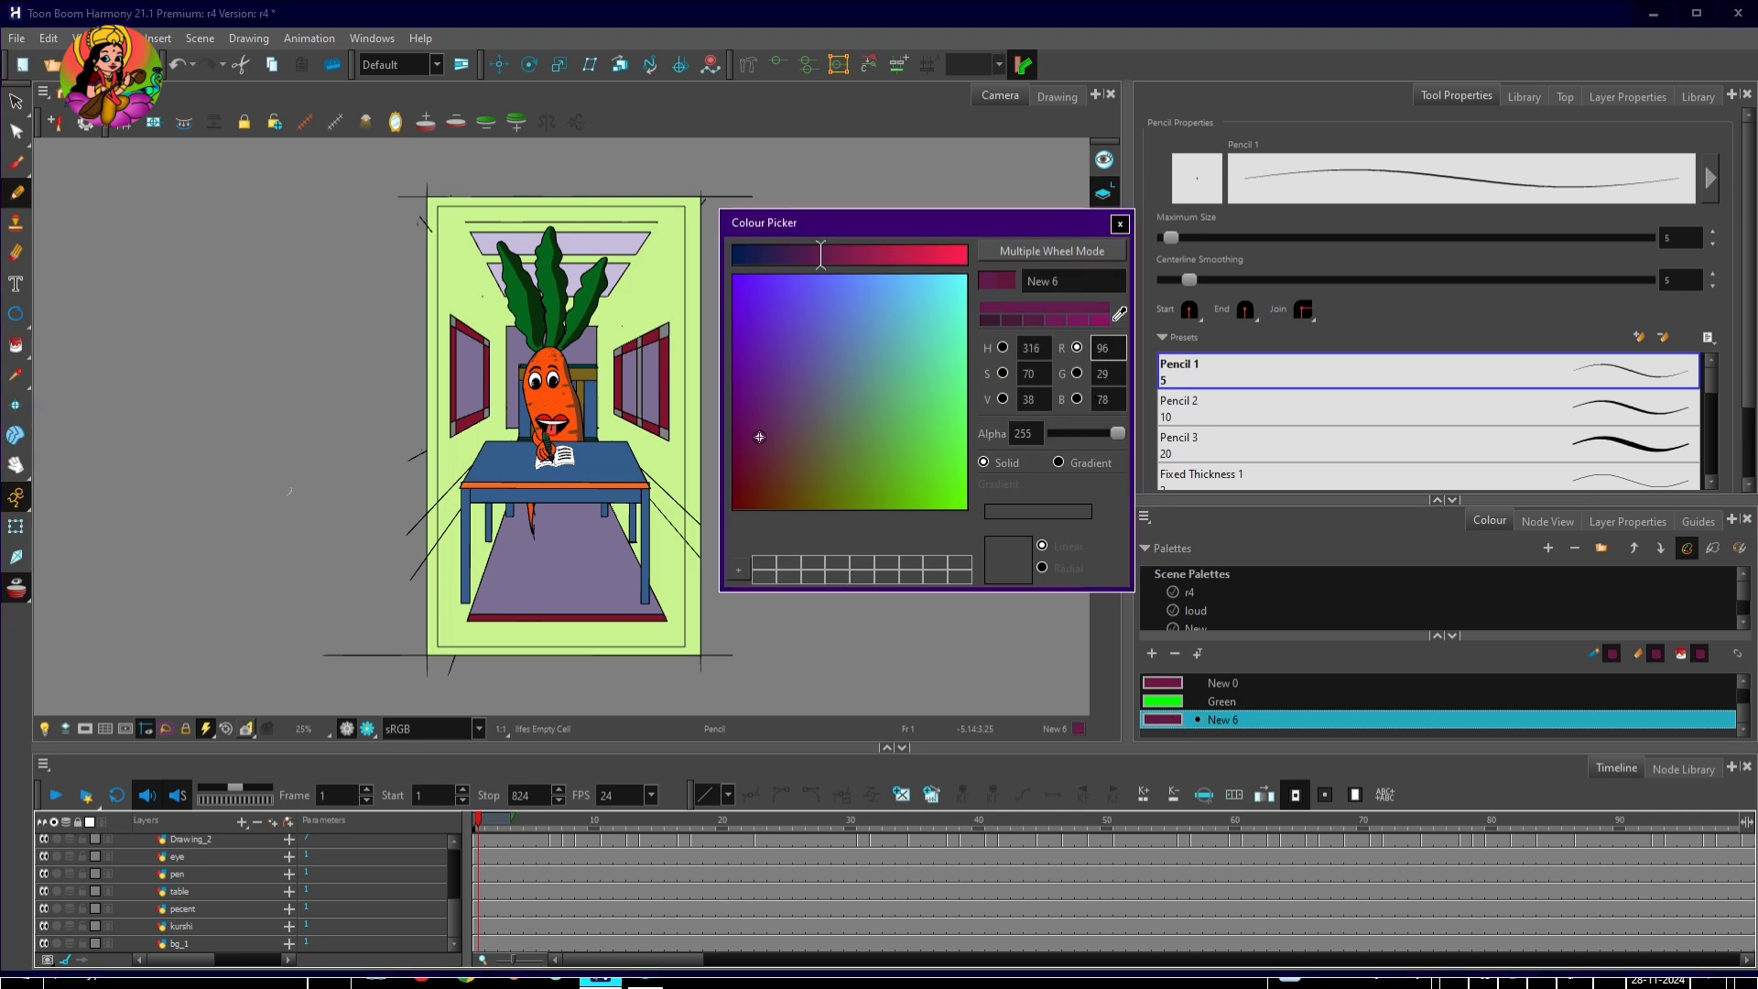
left_click(17, 345)
left_click(211, 943)
left_click(582, 352)
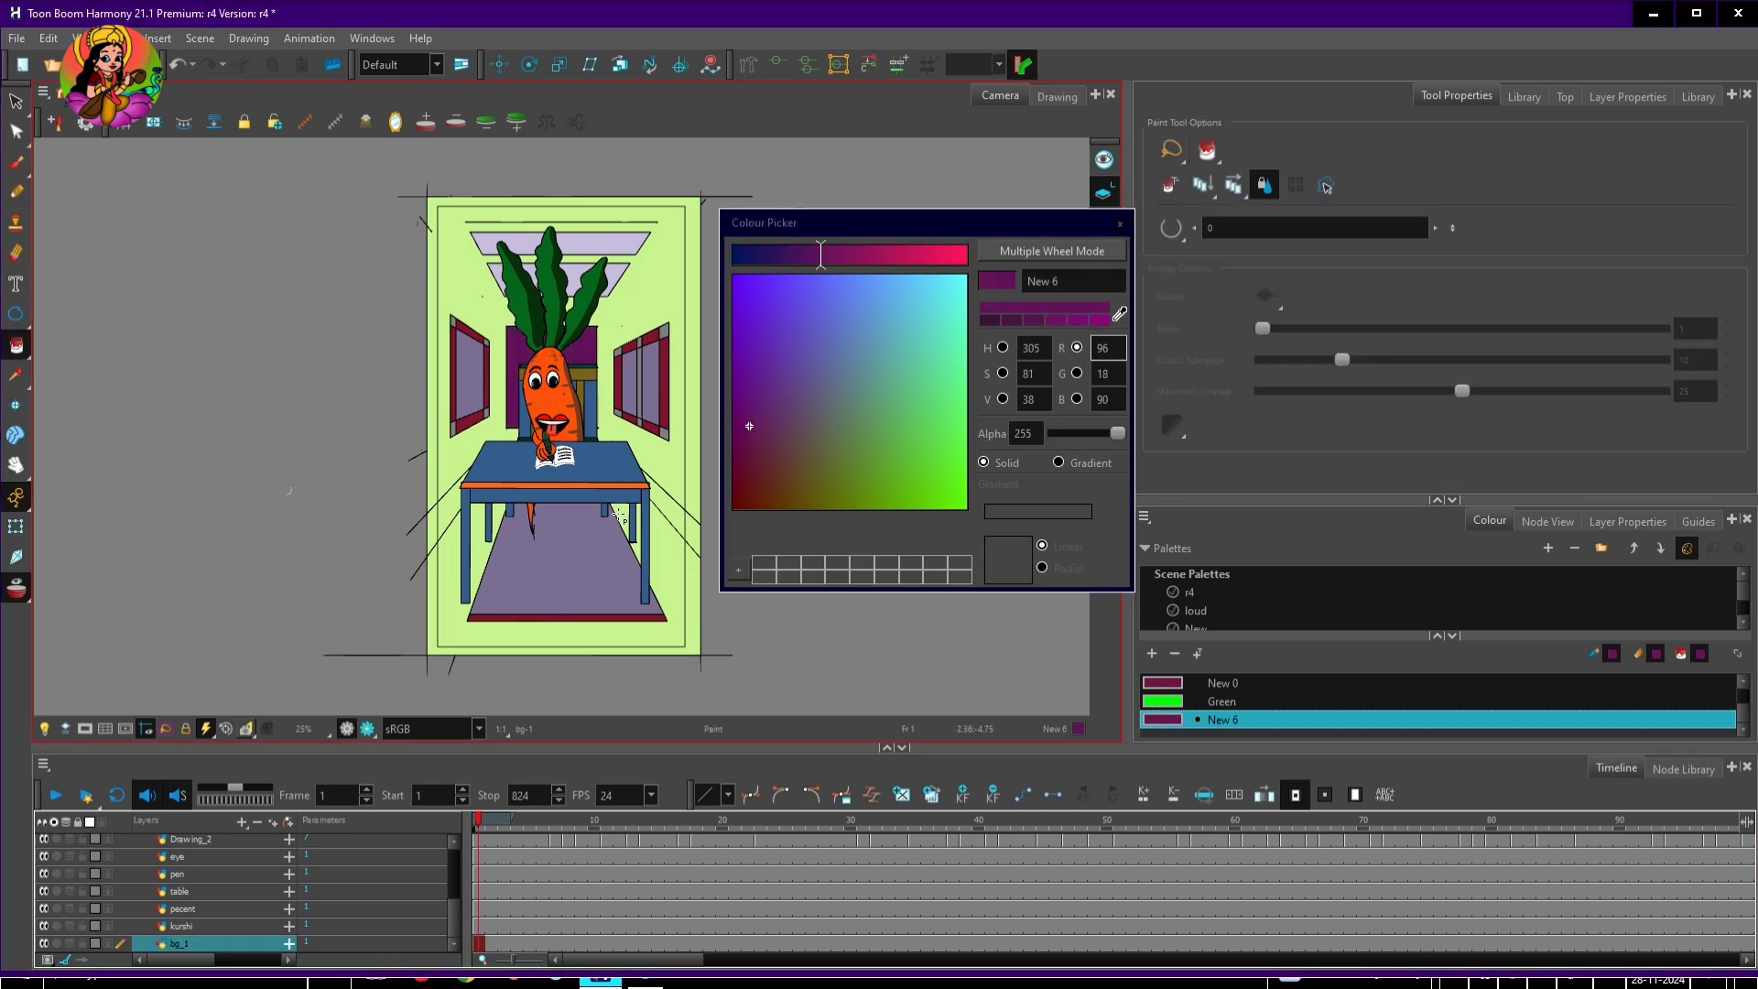
Enlarge the timeline and clear frames 31 to 50 on the layers from Drawing_2 to bg_1
left_click_drag(495, 821, 1106, 821)
left_click(1106, 839)
left_click(1106, 857)
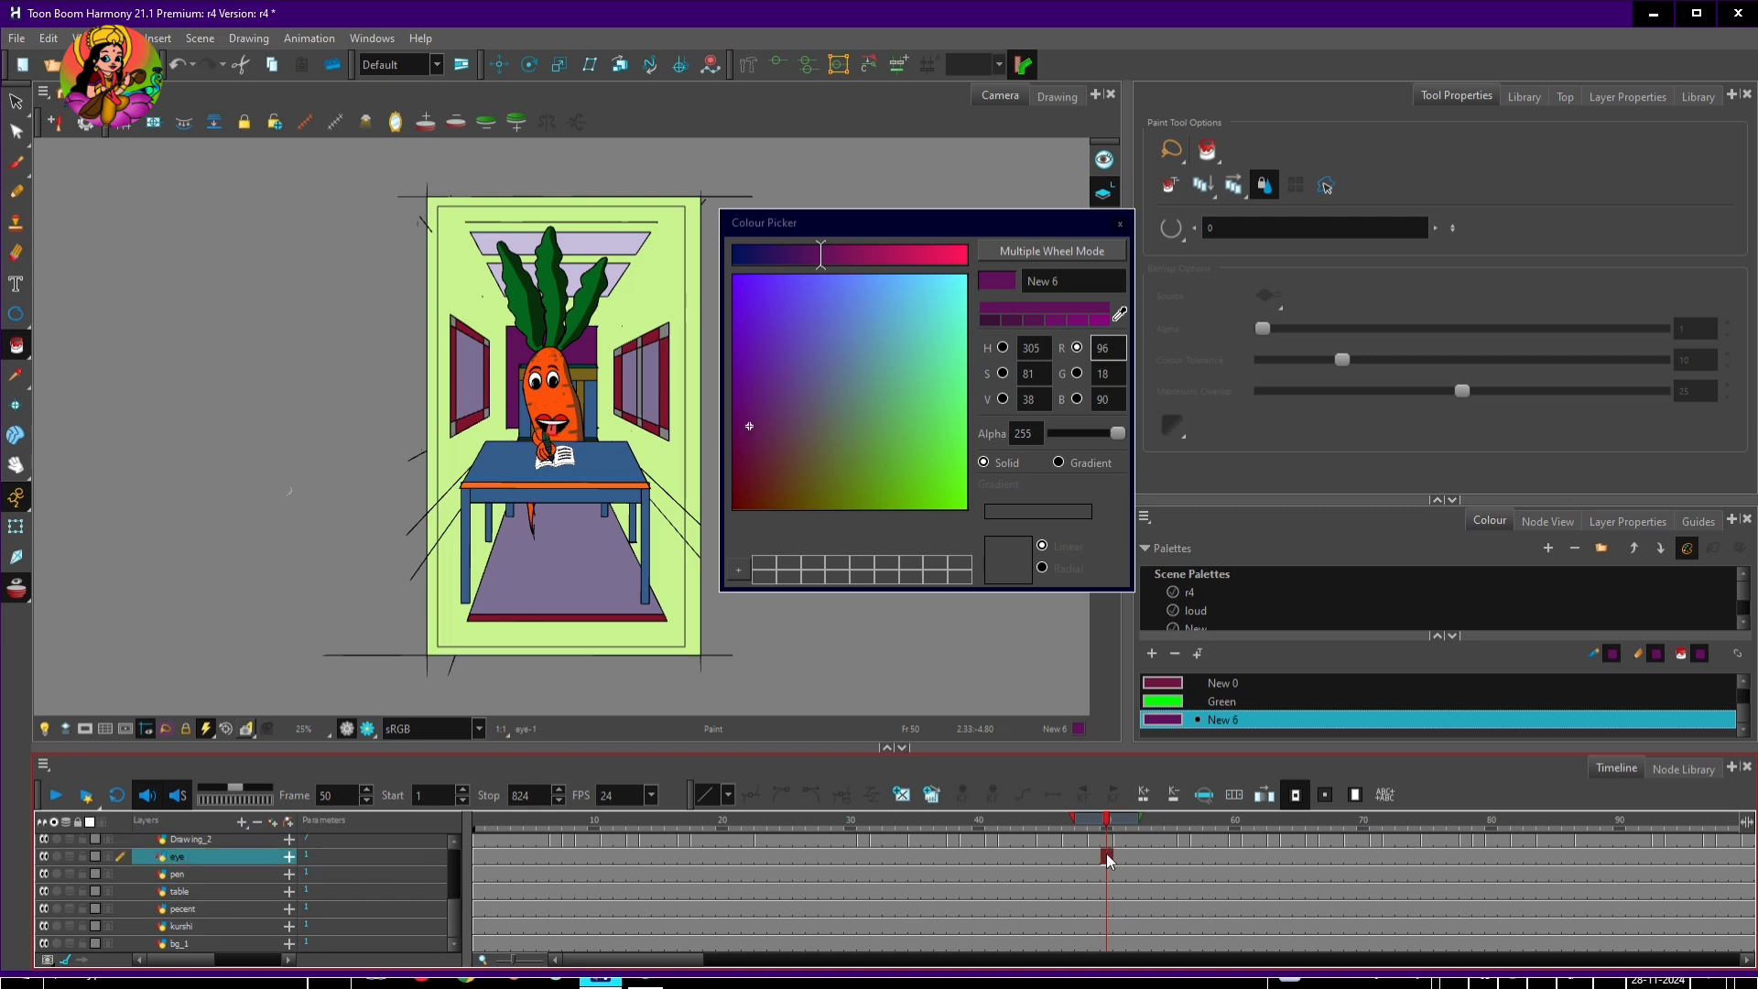
left_click(1106, 874)
left_click(1106, 838)
left_click_drag(797, 747, 797, 664)
left_click(1106, 821)
left_click(1106, 786)
left_click(1107, 838)
left_click(1081, 839)
left_click(1108, 839)
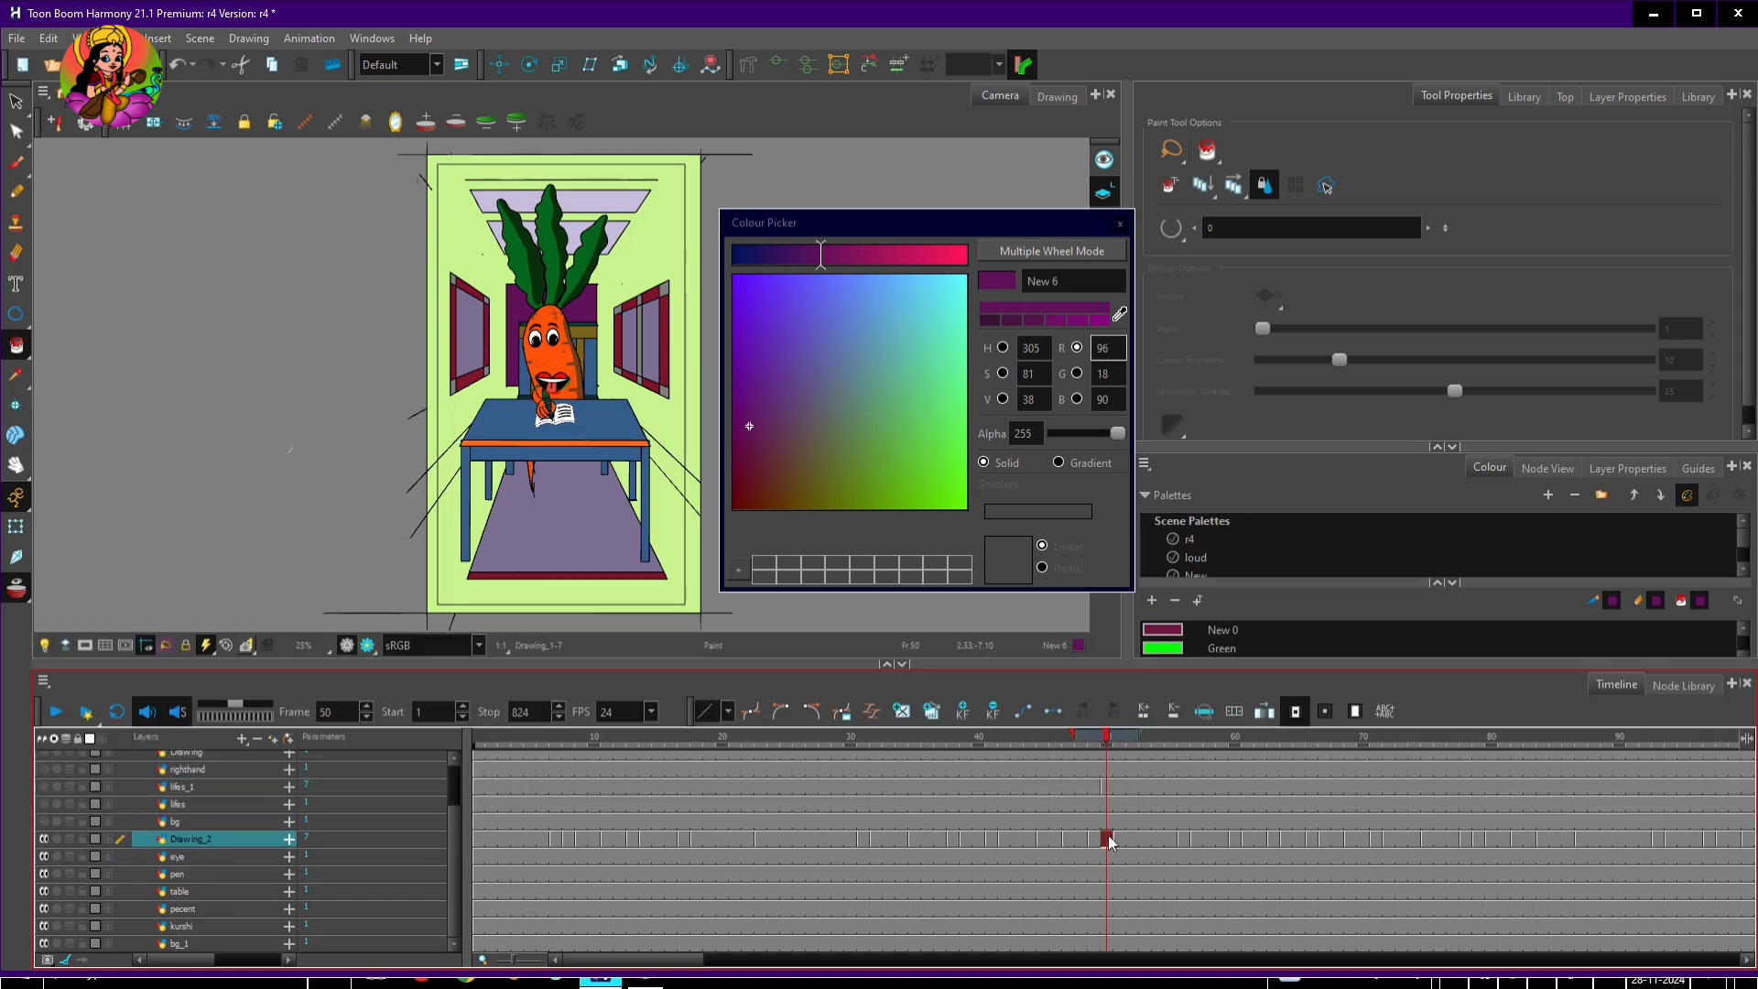
left_click_drag(1108, 840, 868, 973)
key("Delete")
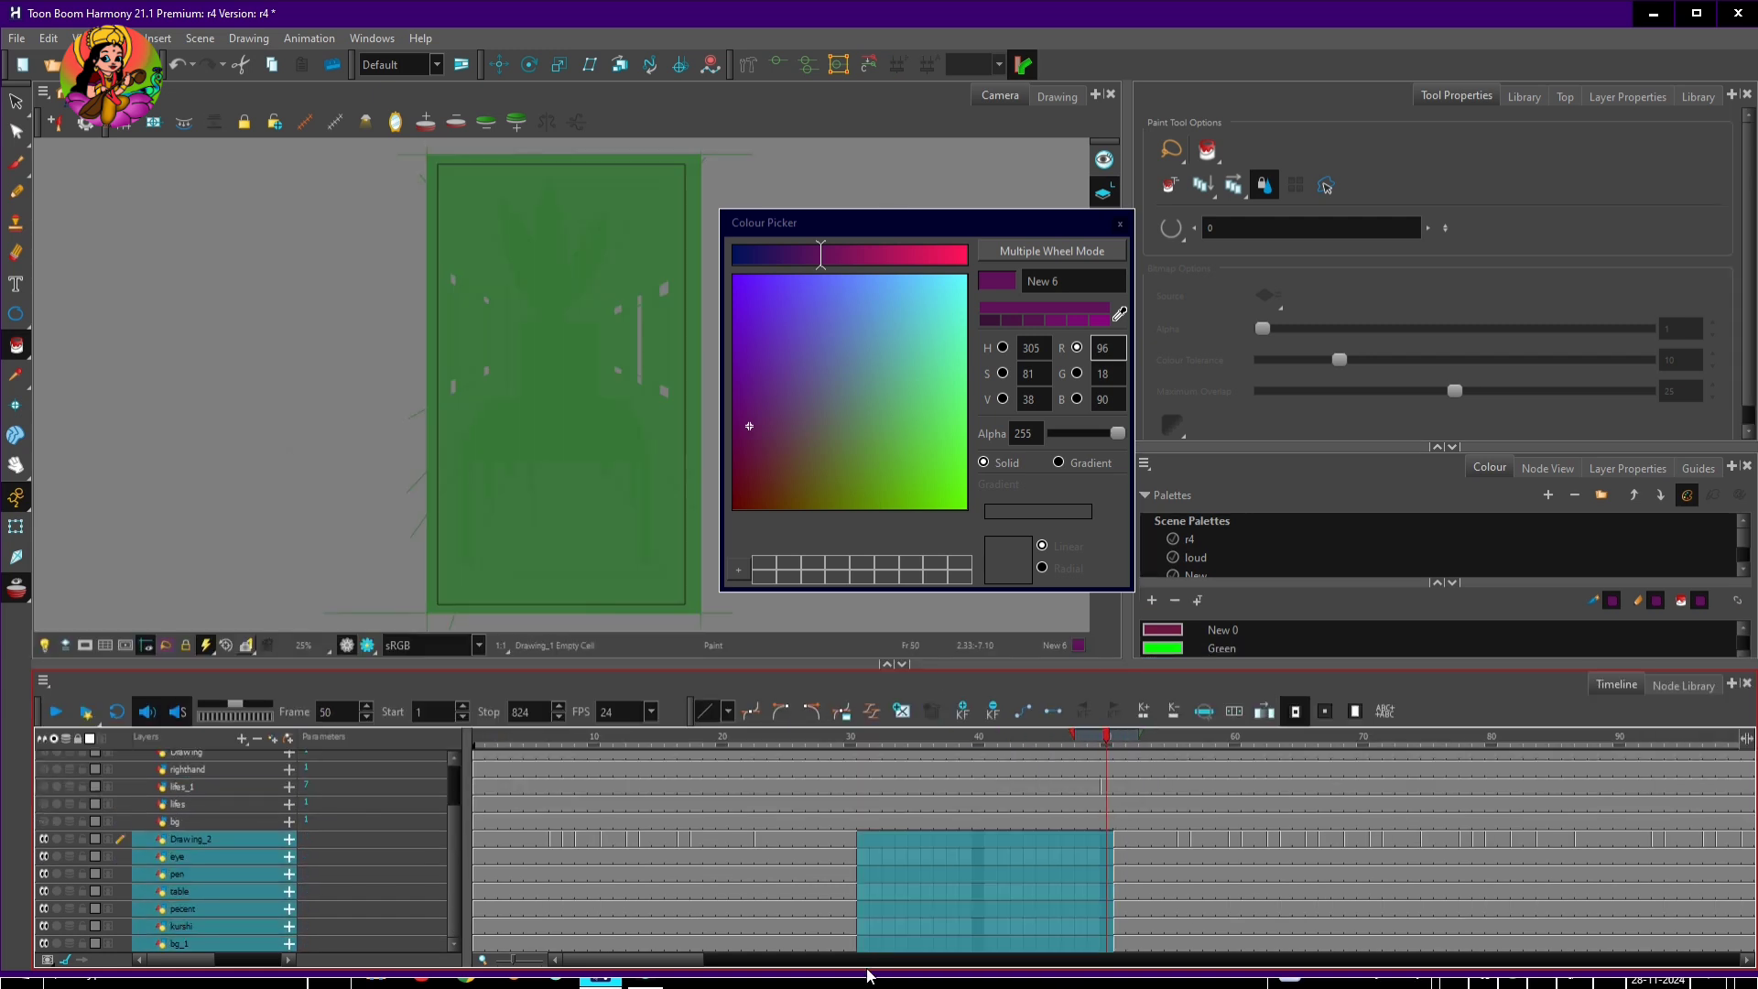
Clear frames 93 to 151 on the layers from Drawing_2 to bg_1
left_click_drag(1107, 738, 1123, 740)
mouse_move(696, 960)
left_mouse_down()
mouse_move(785, 967)
mouse_move(762, 962)
left_mouse_up()
mouse_move(632, 738)
left_mouse_down()
mouse_move(1709, 748)
mouse_move(1346, 750)
mouse_move(1362, 763)
left_mouse_up()
left_click_drag(1346, 839, 806, 982)
key("Delete")
left_click_drag(797, 740, 643, 787)
left_click_drag(797, 840, 601, 973)
key("Delete")
Clear frames 180 to 204 on the layers from Drawing_2 to bg_1
left_click_drag(794, 744, 1346, 747)
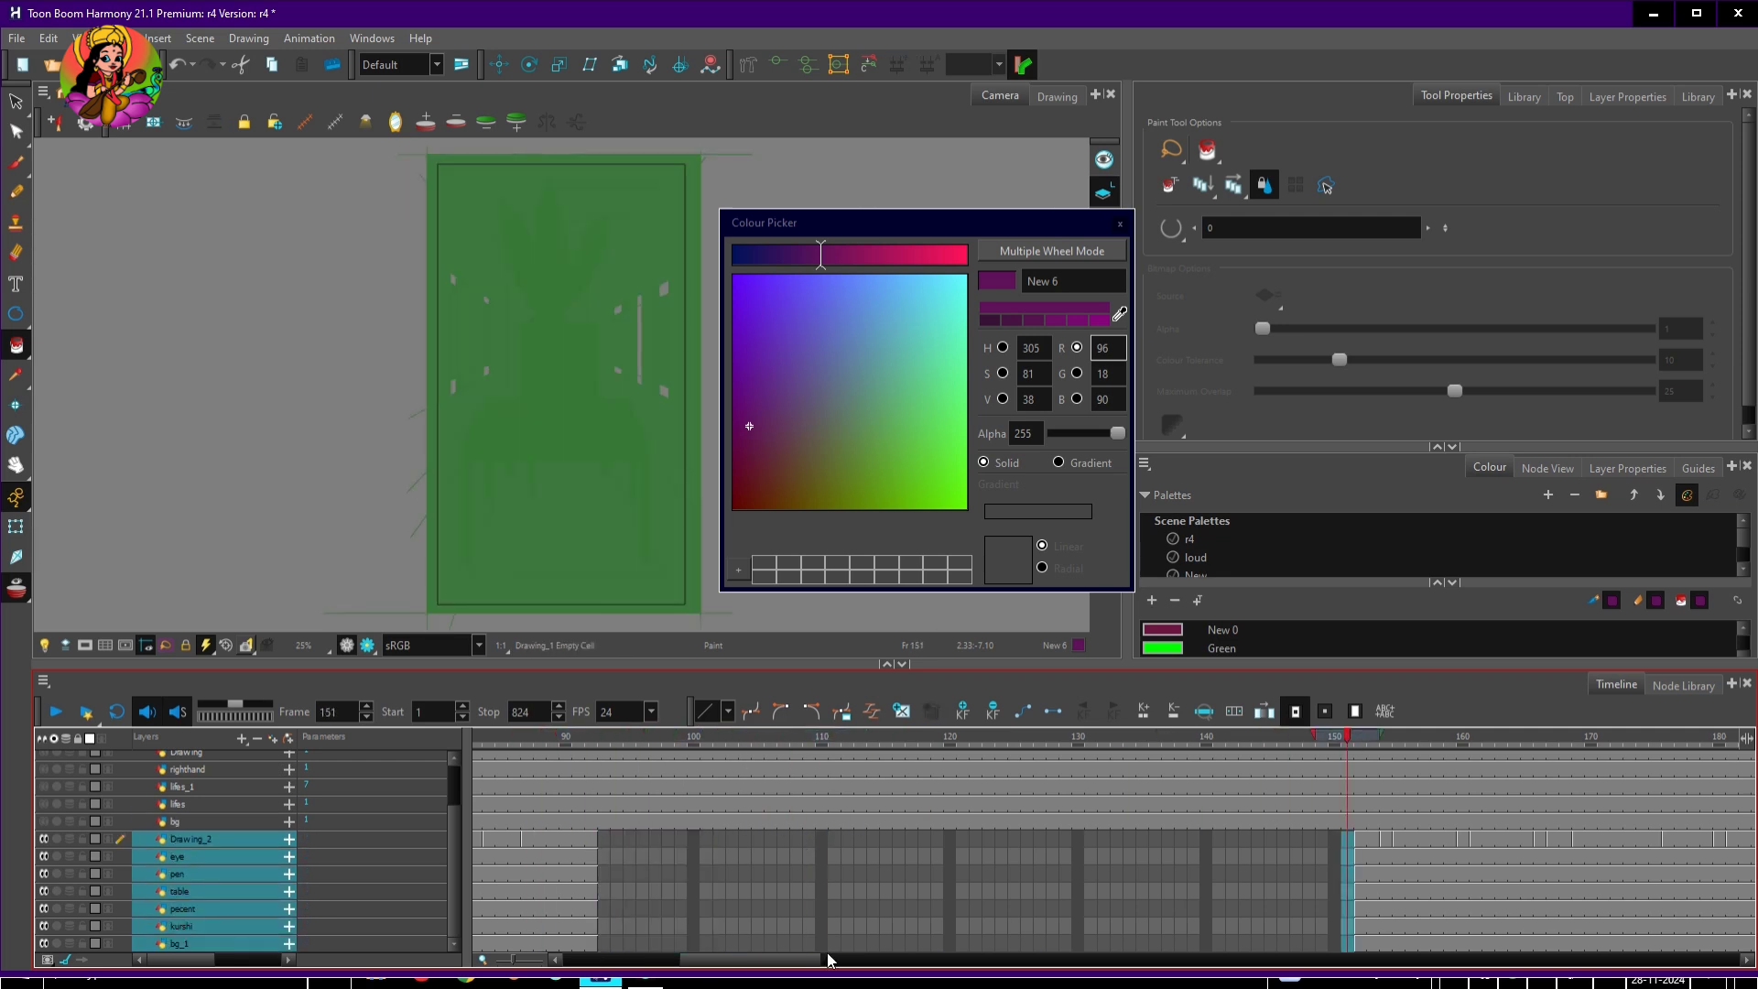
left_click_drag(817, 959, 894, 960)
left_click_drag(972, 742, 1032, 945)
key("Delete")
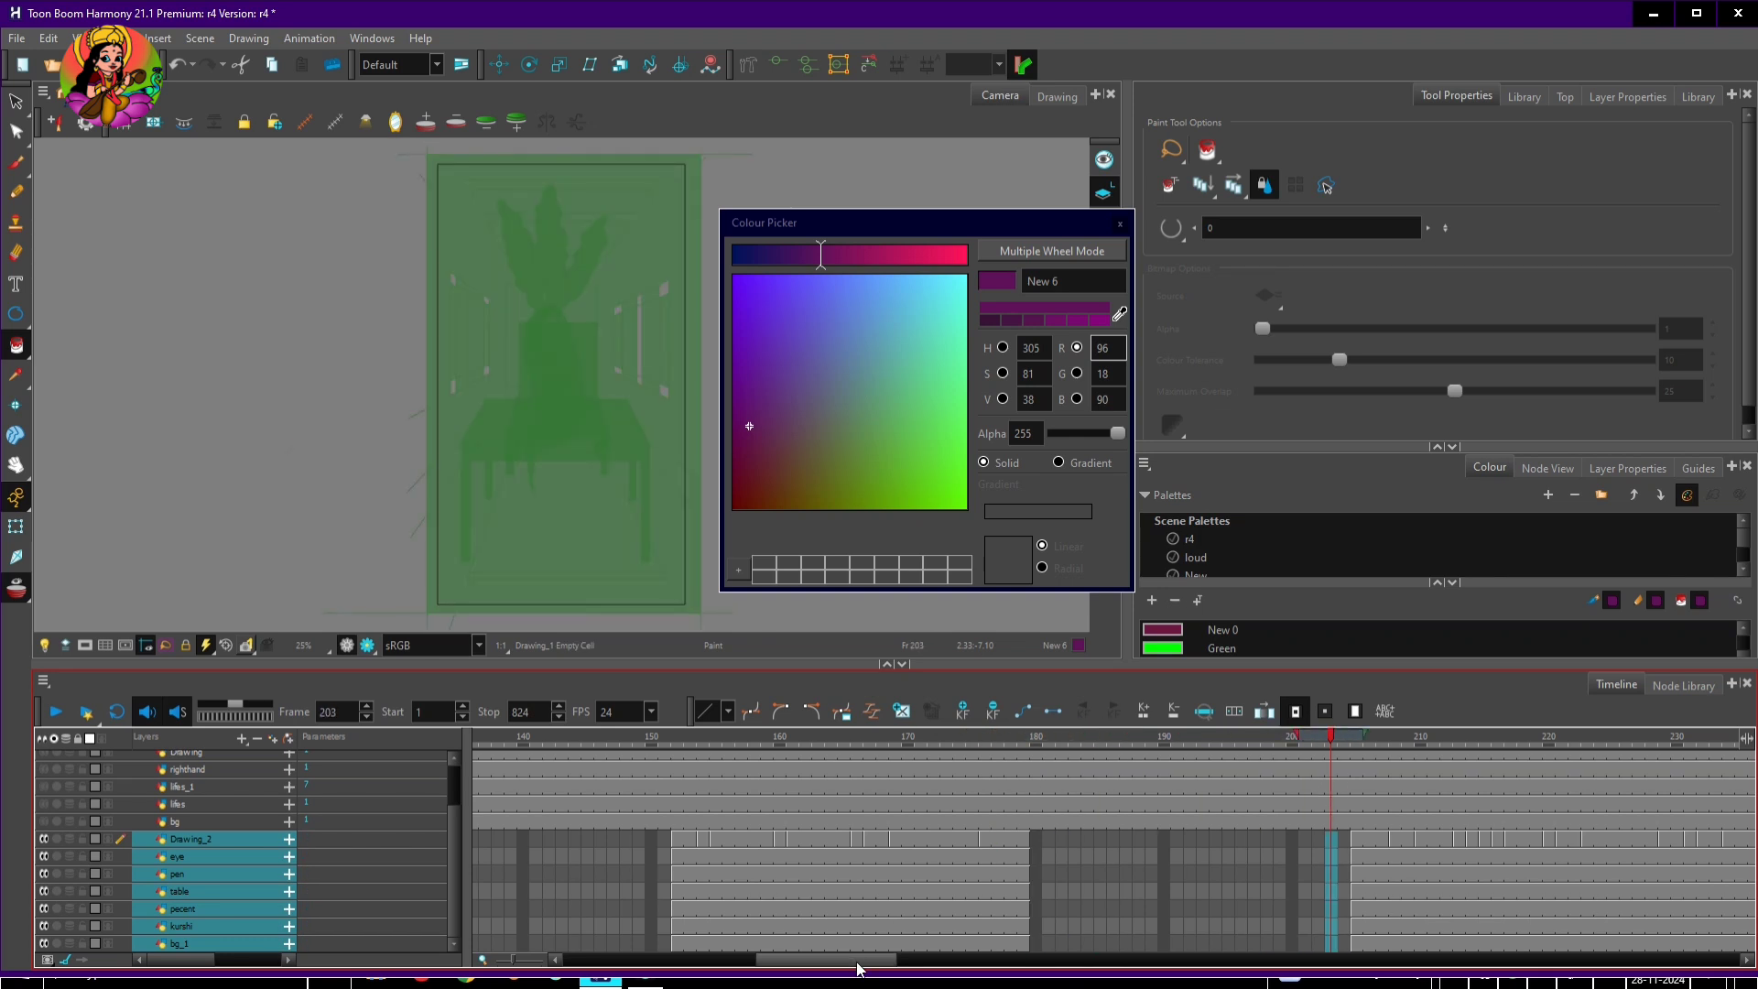
Clear frames 229 to 248 on the layers from Drawing_2 to bg_1
left_click_drag(858, 961, 948, 961)
left_click_drag(588, 745, 1102, 769)
left_click(1101, 826)
left_click_drag(1101, 837, 1017, 972)
key("Delete")
Extend the exposure of the bg and bg_1 background layers onward from frame 270
left_click(718, 822)
key("F5")
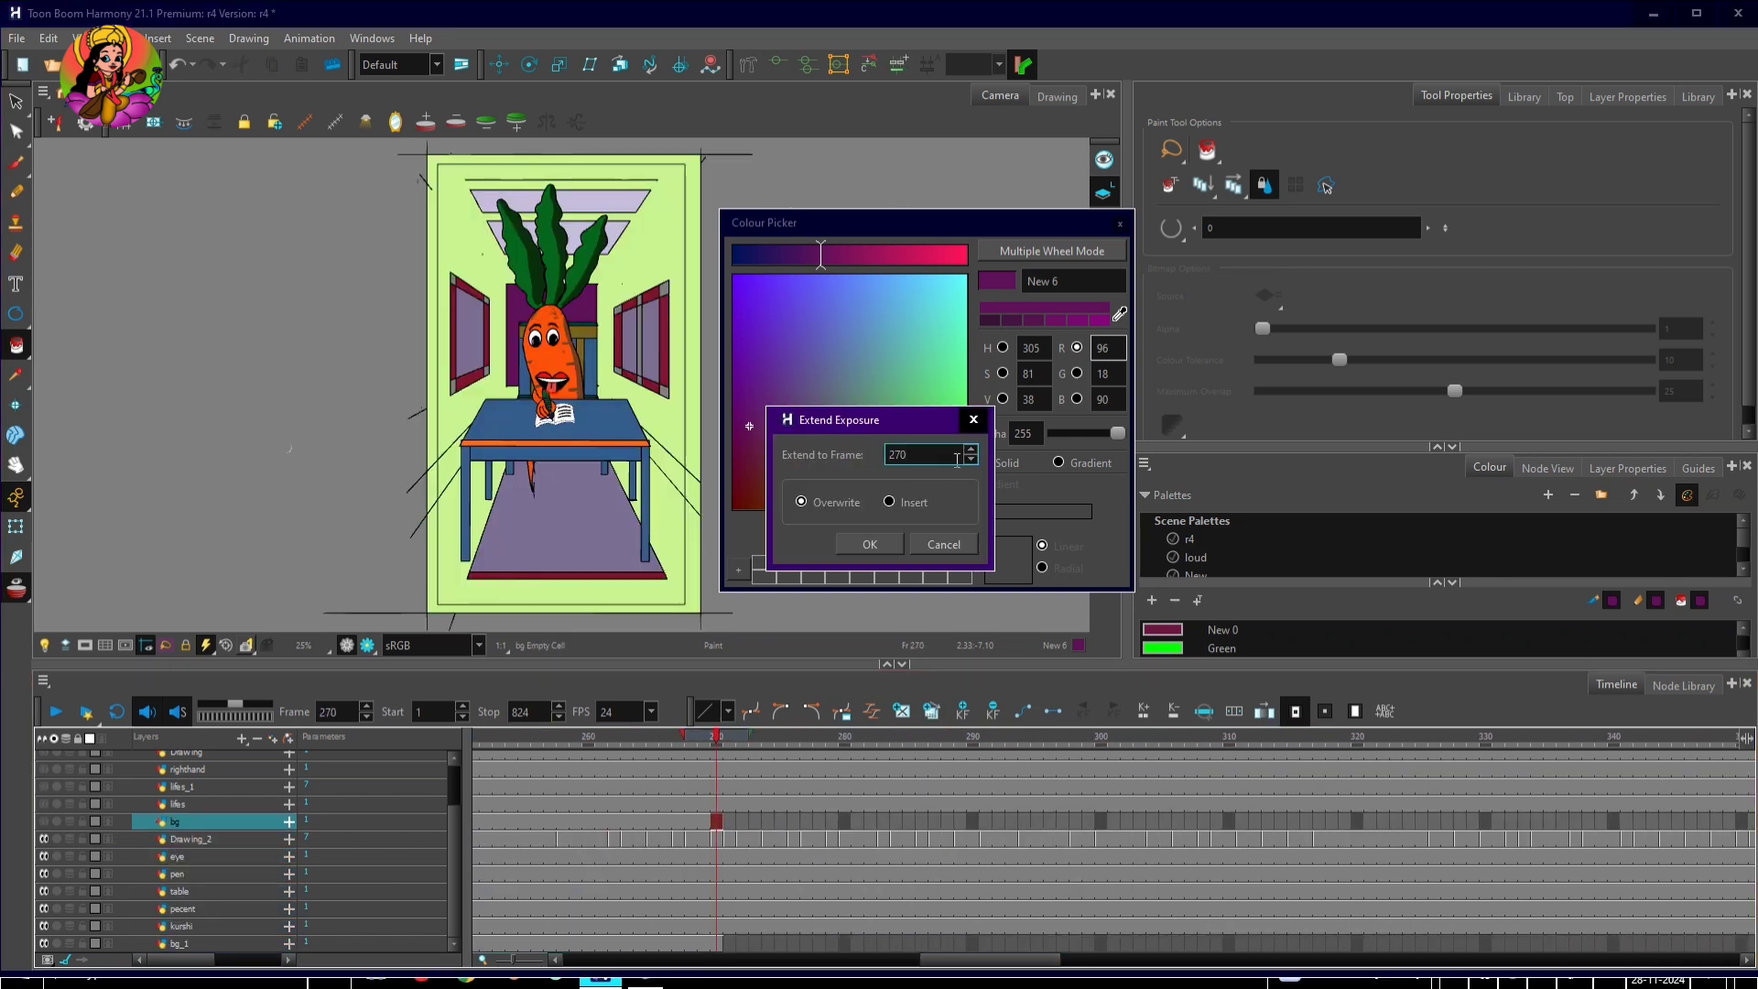
left_click(870, 544)
left_click(718, 943)
key("F5")
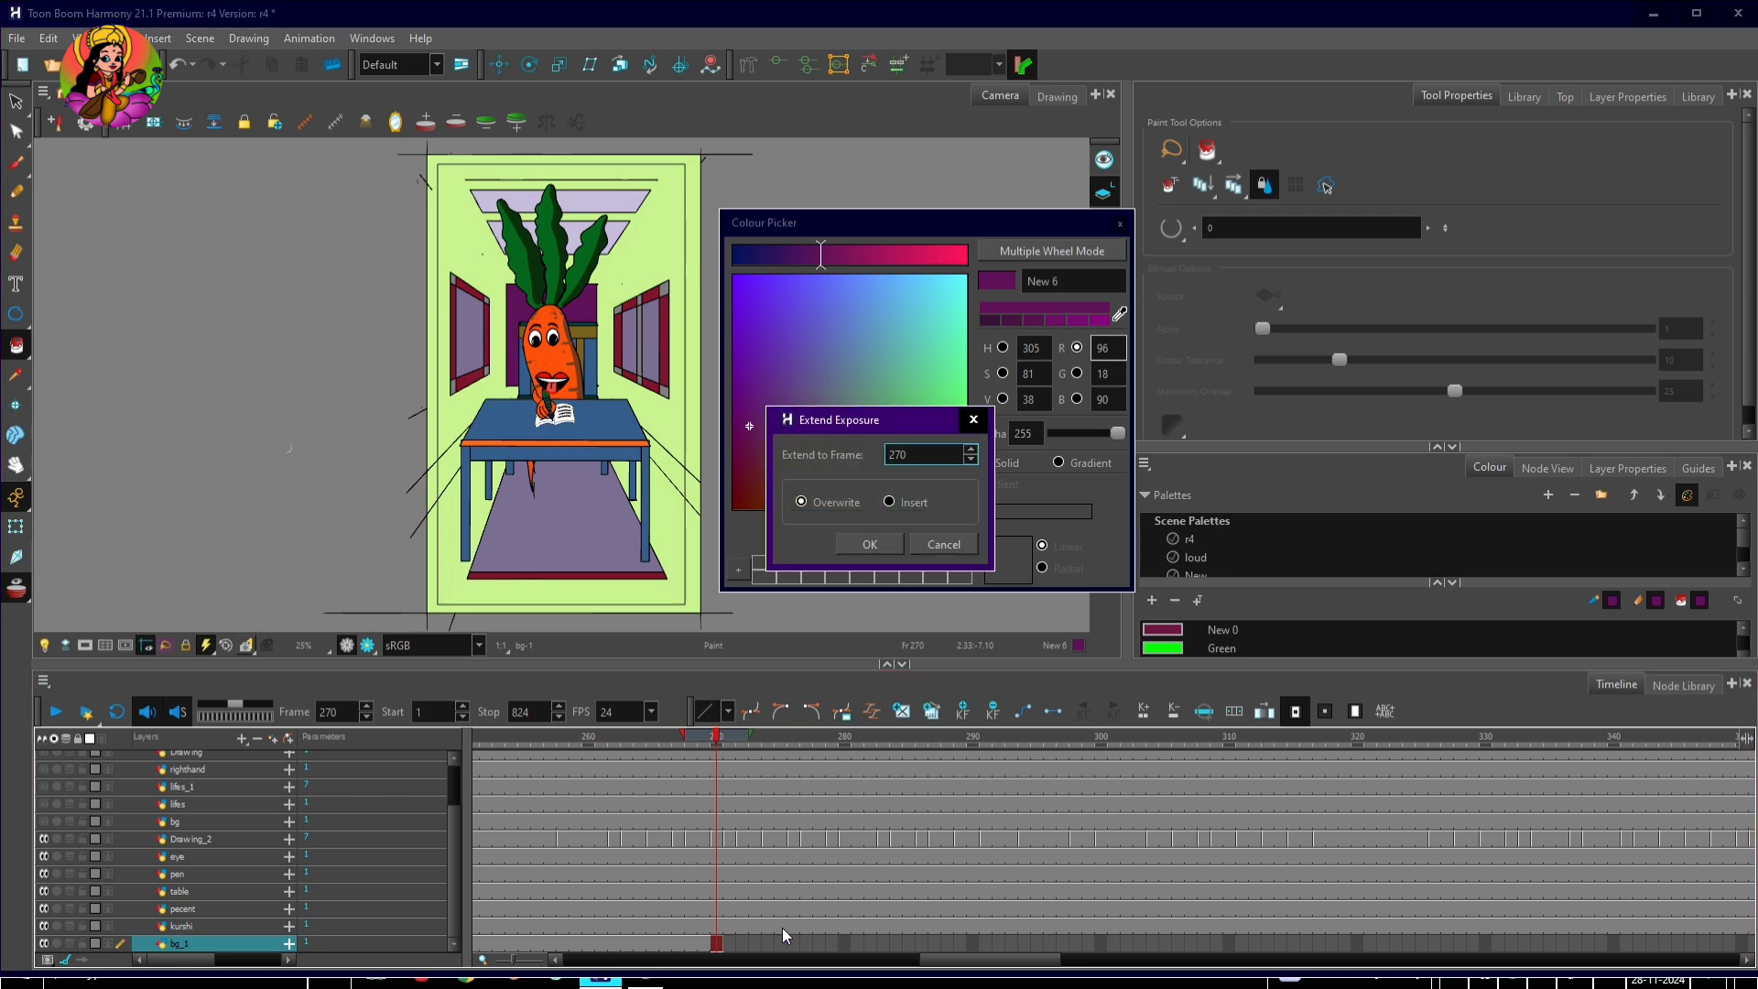
left_click(870, 547)
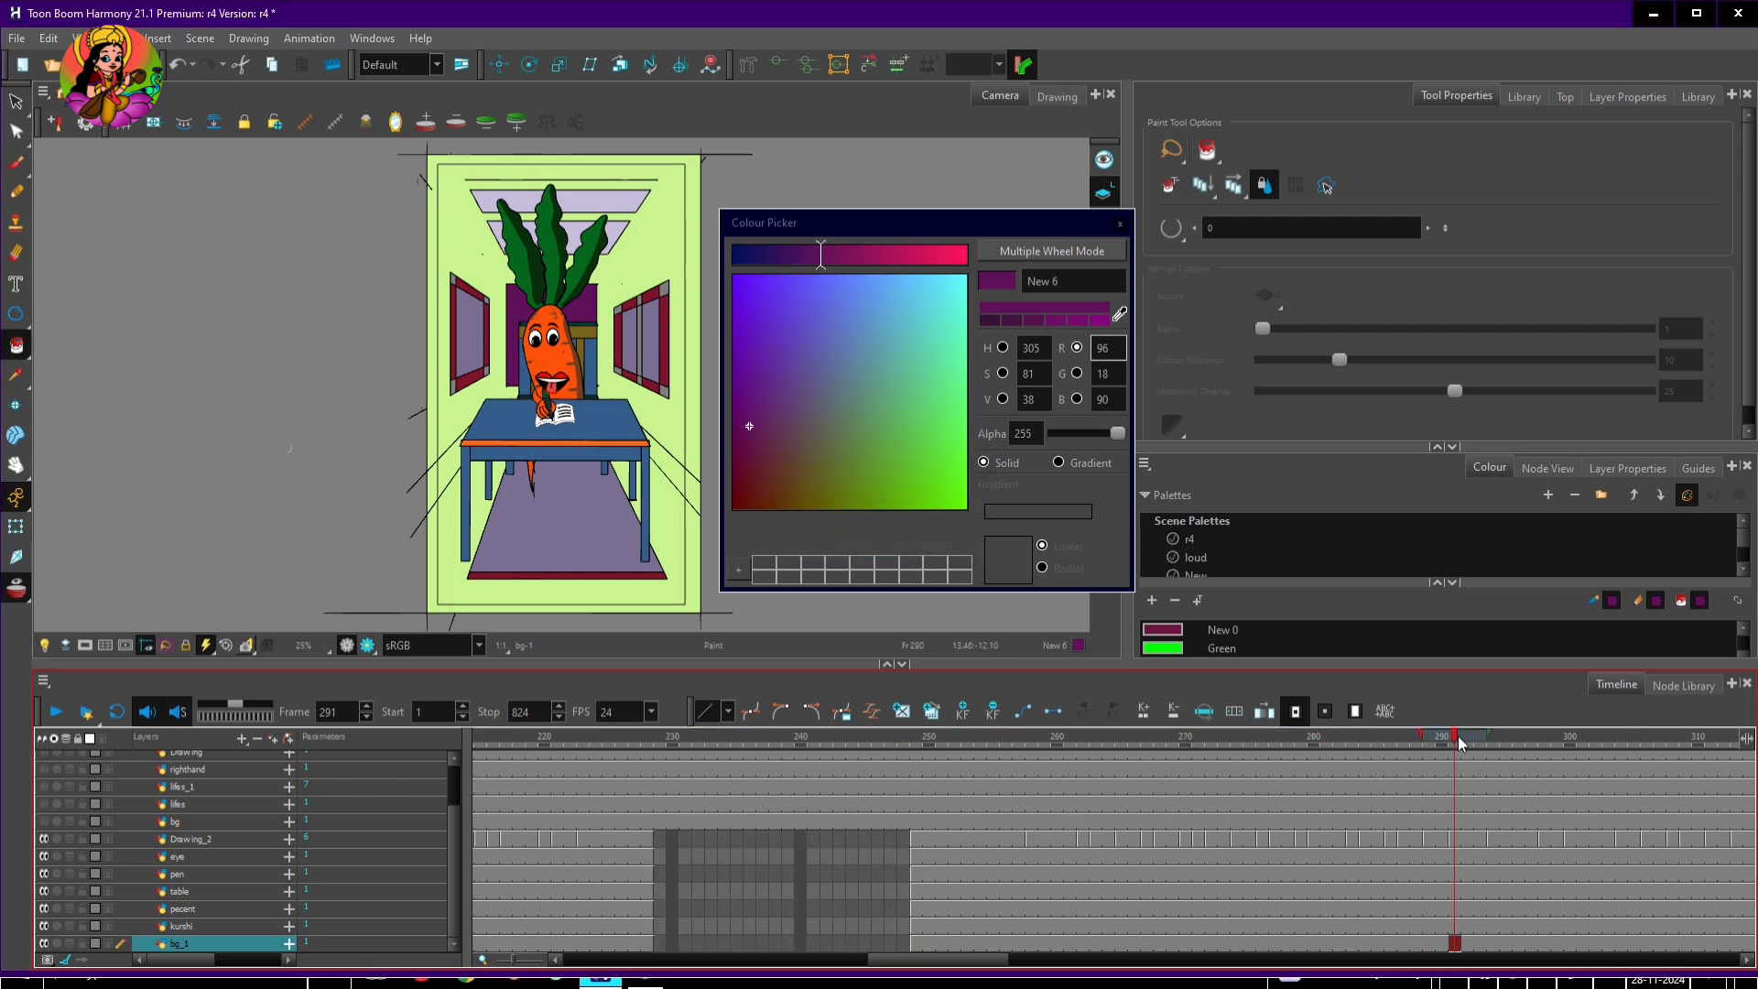
Clear frames 305 to 317 on the layers from Drawing_2 to bg_1
left_click_drag(1454, 738, 1231, 746)
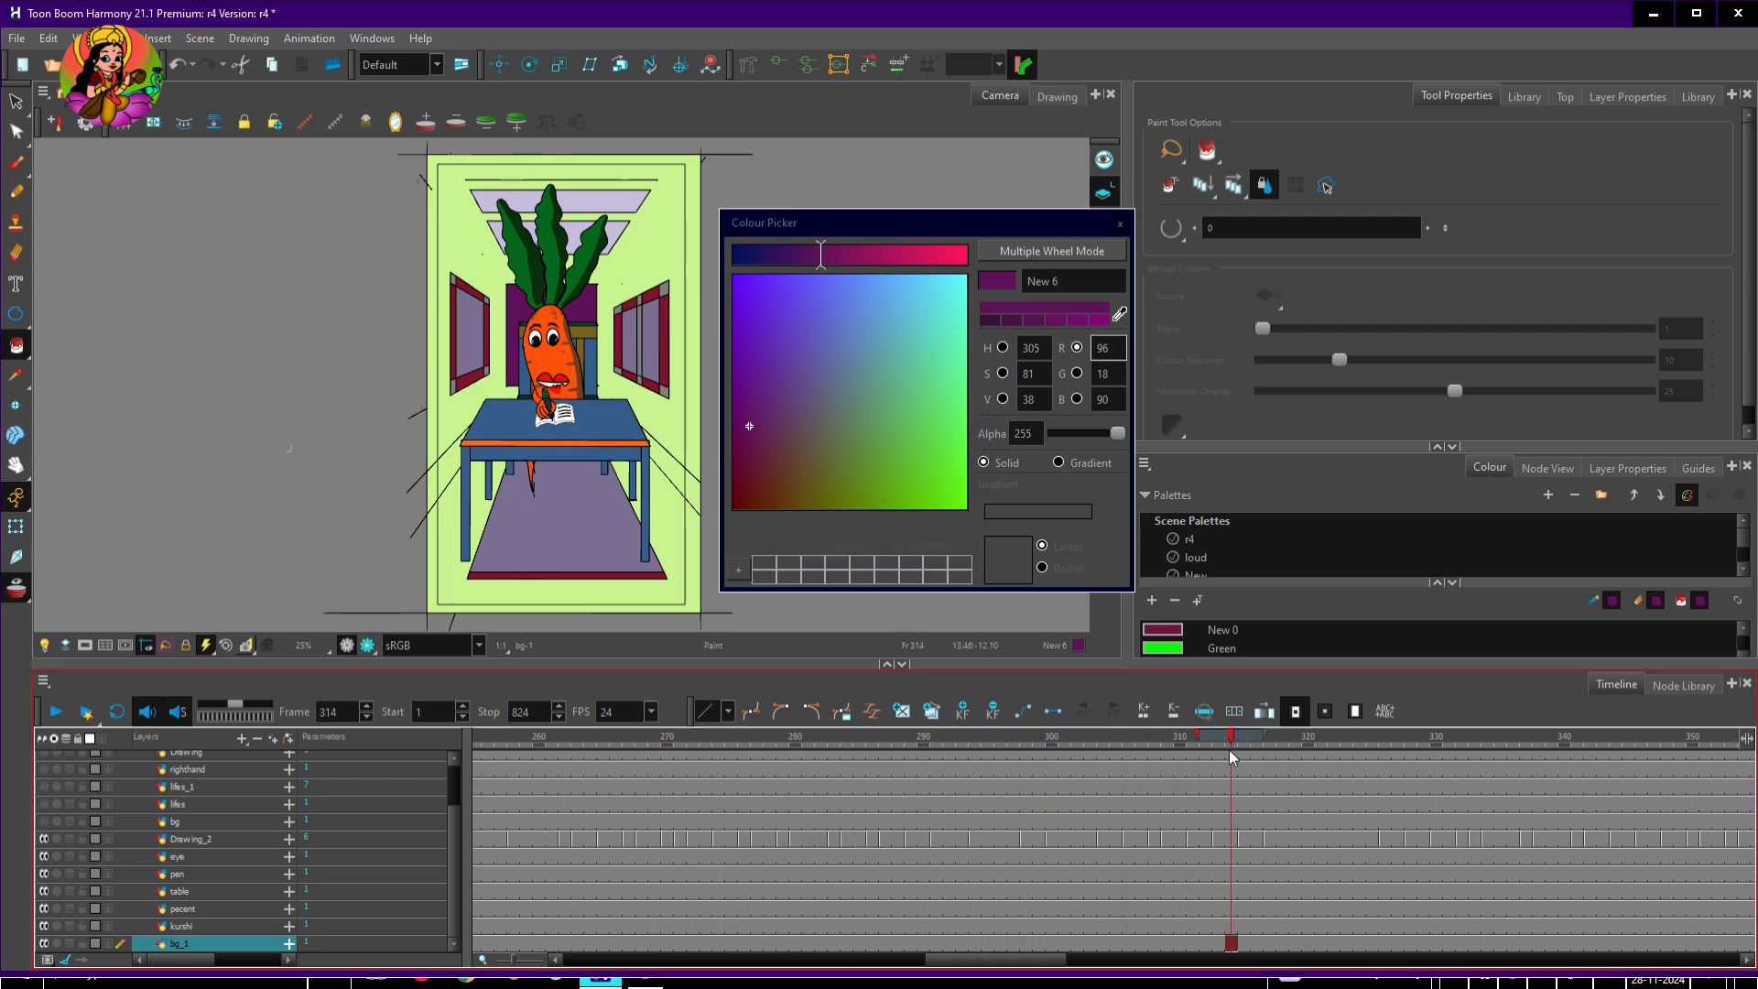
left_click(1269, 822)
left_click_drag(1269, 835, 1118, 982)
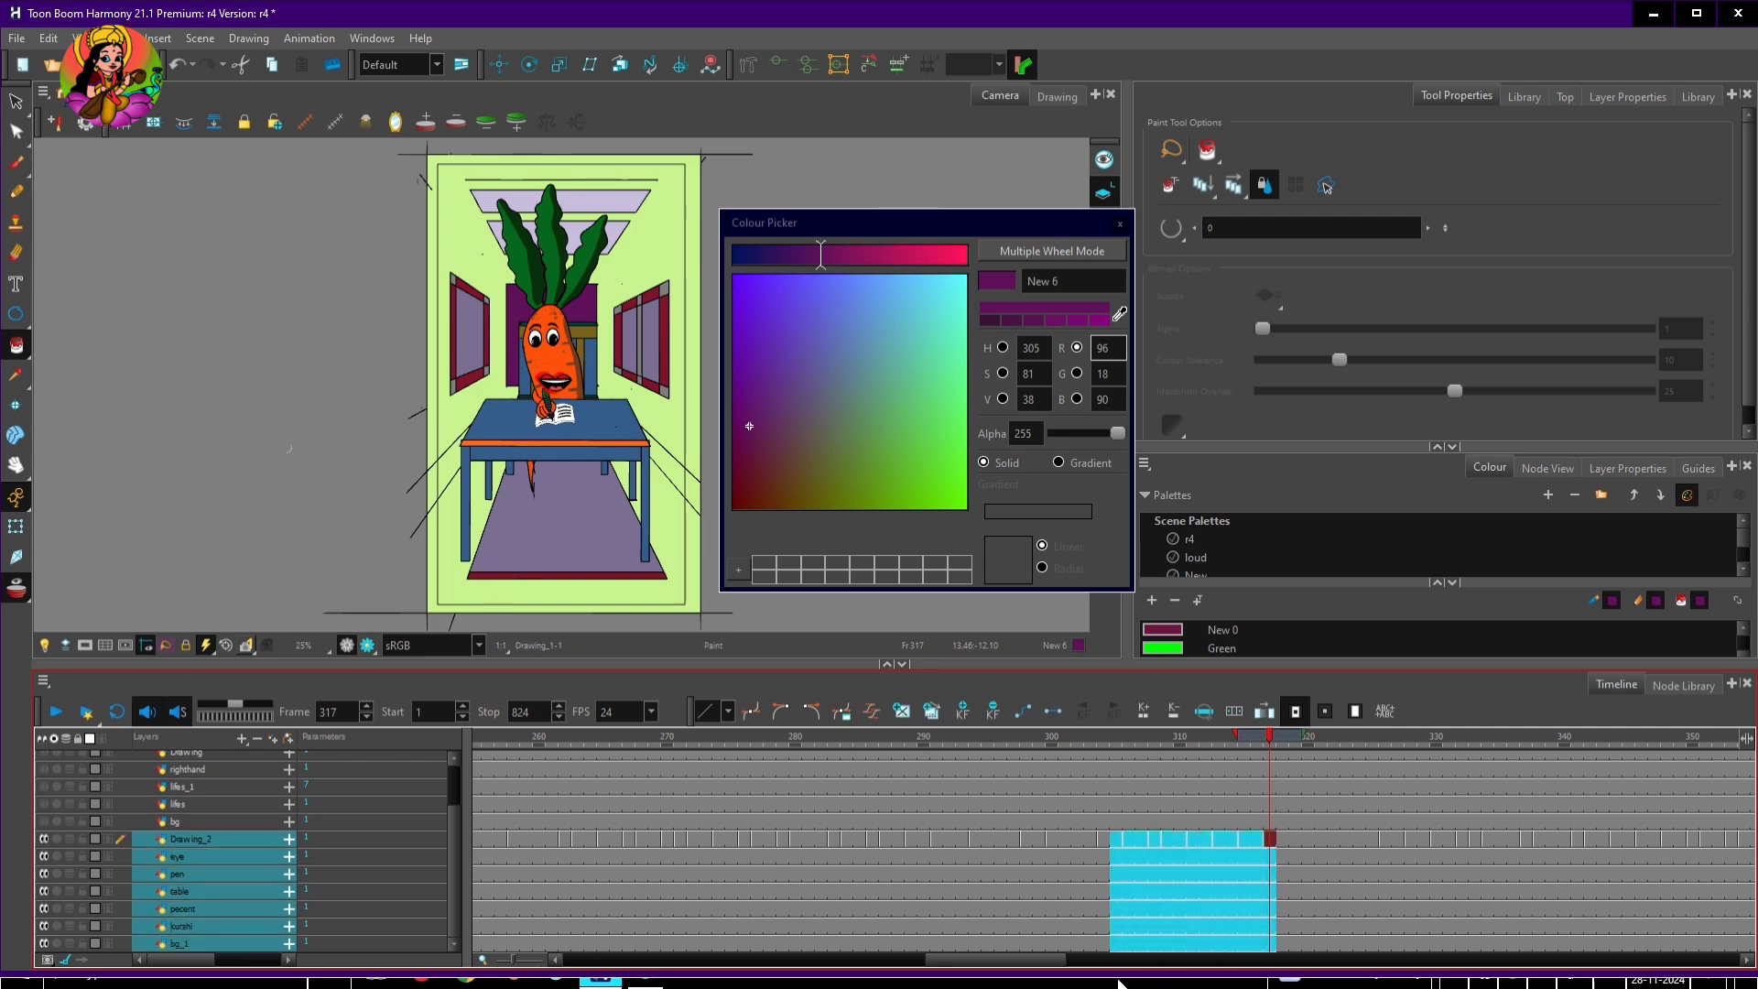
key("Delete")
Clear the further frame blocks past frame 317 on the layers from Drawing_2 to bg_1
left_click_drag(1131, 740, 1106, 767)
left_click_drag(1101, 839, 1046, 976)
key("Delete")
left_click_drag(1104, 744, 1276, 767)
left_click_drag(1275, 767, 1227, 751)
left_click(1232, 838)
left_click_drag(1231, 839, 1070, 982)
key("Delete")
left_click_drag(1028, 743, 1232, 750)
key("Delete")
Clear frames 472 to 481 on the layers from Drawing_2 to bg_1
left_click_drag(1095, 961, 1164, 961)
left_click_drag(768, 751, 1256, 741)
left_click_drag(1181, 961, 1210, 960)
left_click_drag(1036, 743, 1459, 816)
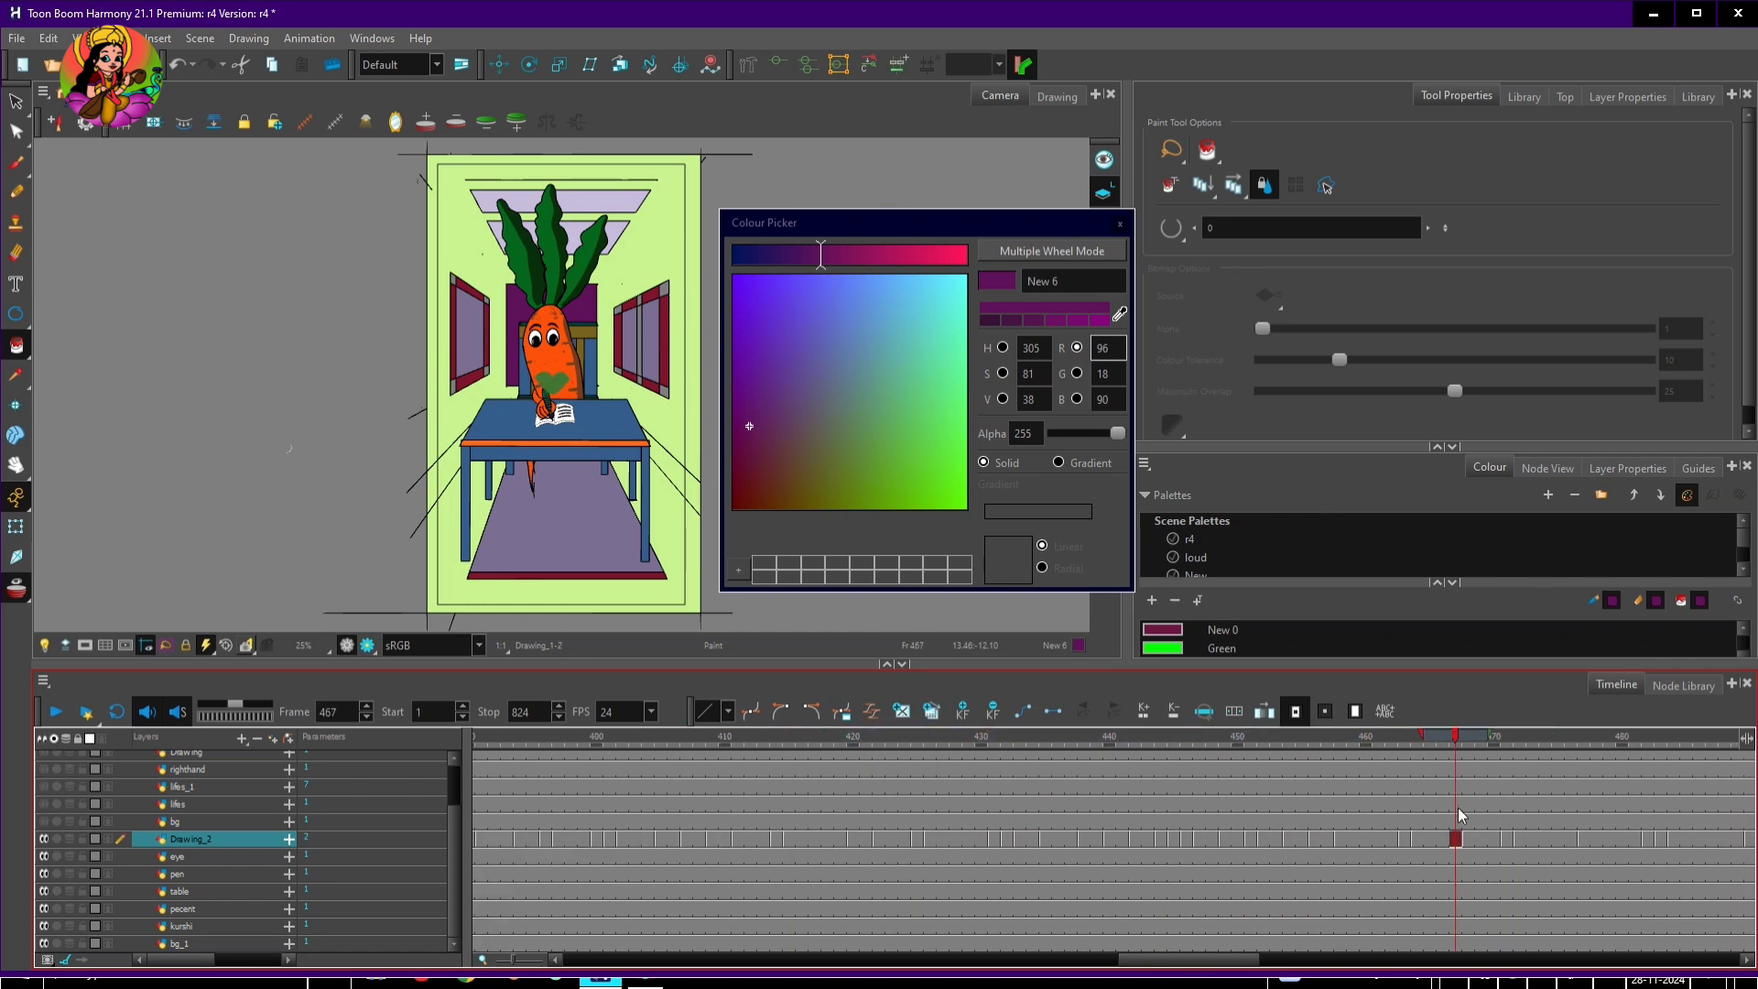
left_click_drag(1190, 961, 1235, 960)
left_click_drag(1129, 740, 1064, 844)
left_click_drag(1205, 839, 1231, 943)
left_click_drag(1231, 837, 1126, 936)
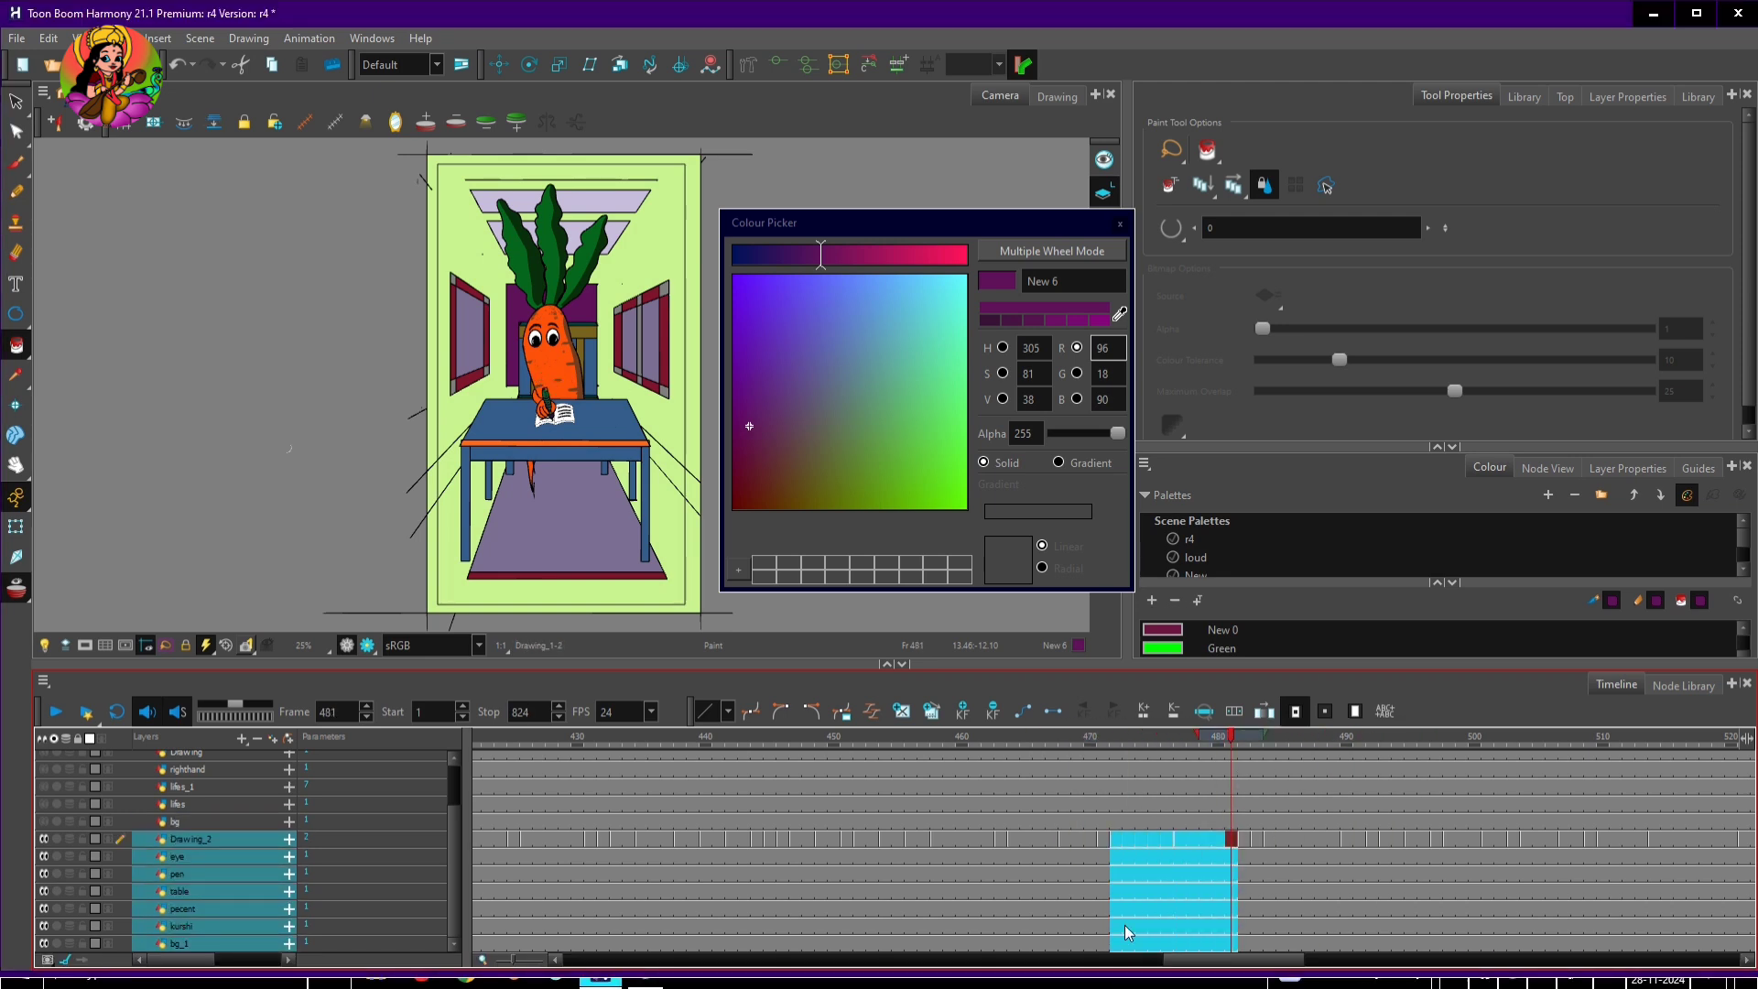
key("Delete")
Clear frames 540 to 559 on the layers from Drawing_2 to bg_1
left_click(1157, 740)
left_click(994, 737)
left_click_drag(1242, 959, 1332, 959)
left_click(1350, 737)
left_click(987, 737)
left_click(963, 737)
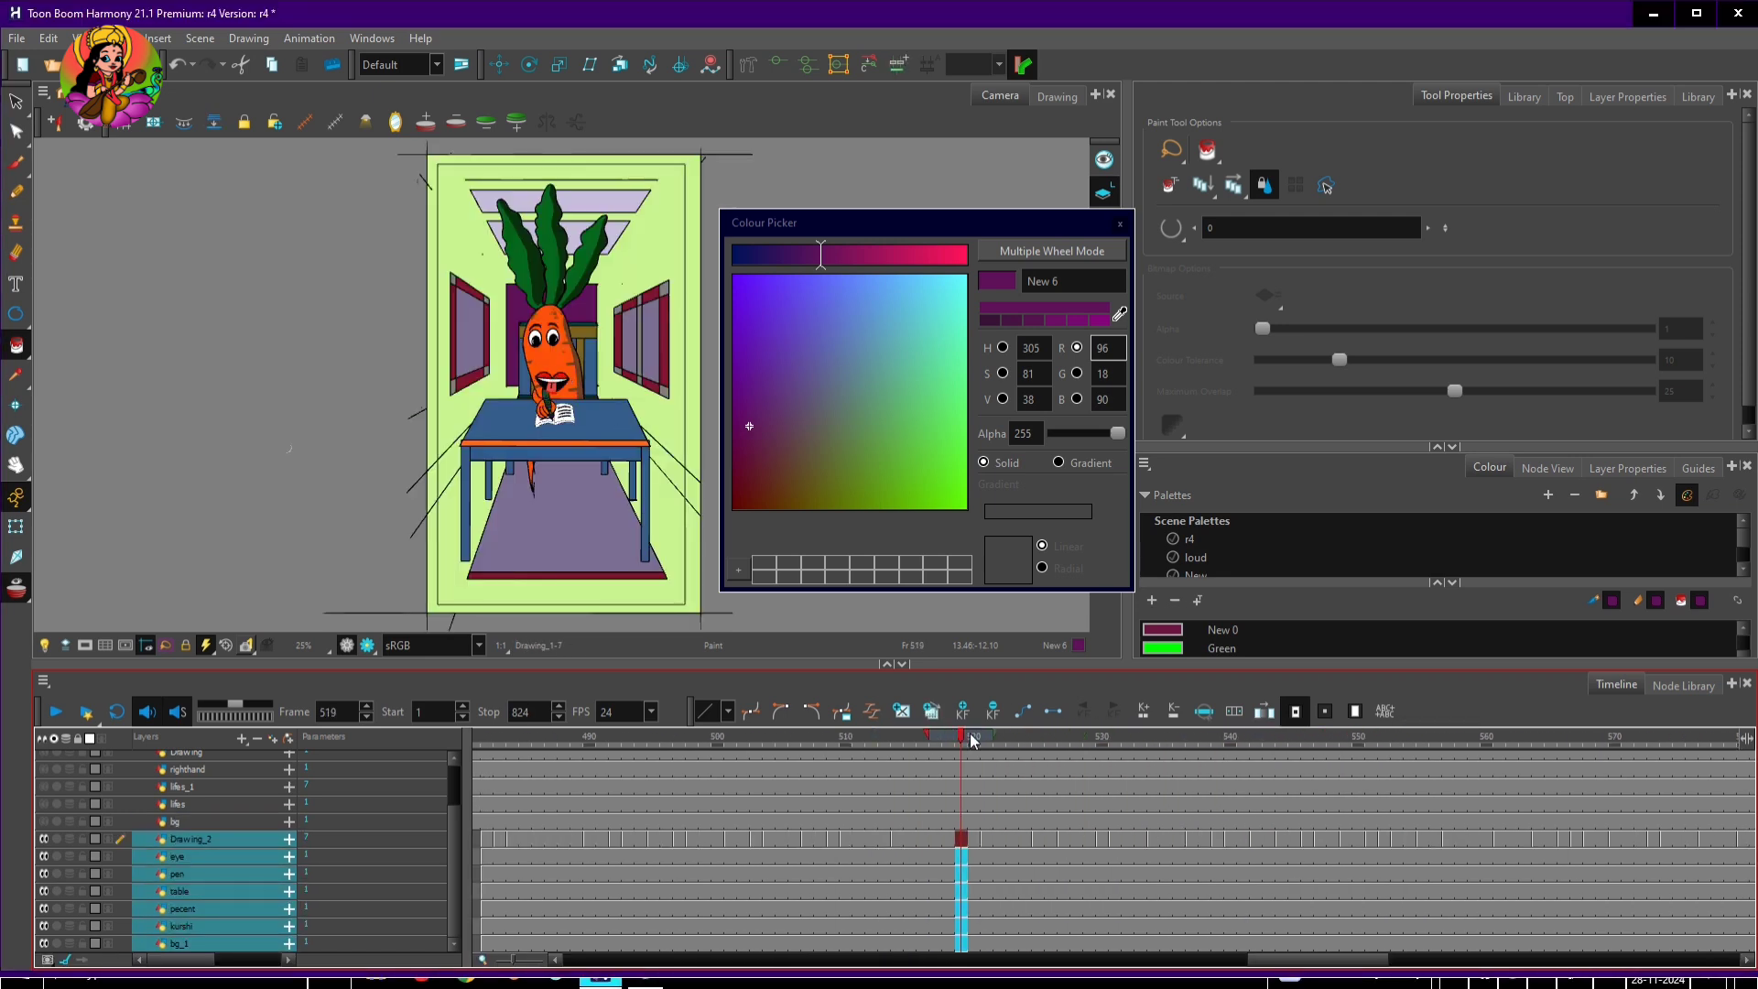
mouse_move(1320, 740)
left_mouse_down()
mouse_move(1248, 749)
mouse_move(1498, 746)
left_mouse_up()
left_click_drag(1485, 824, 1308, 970)
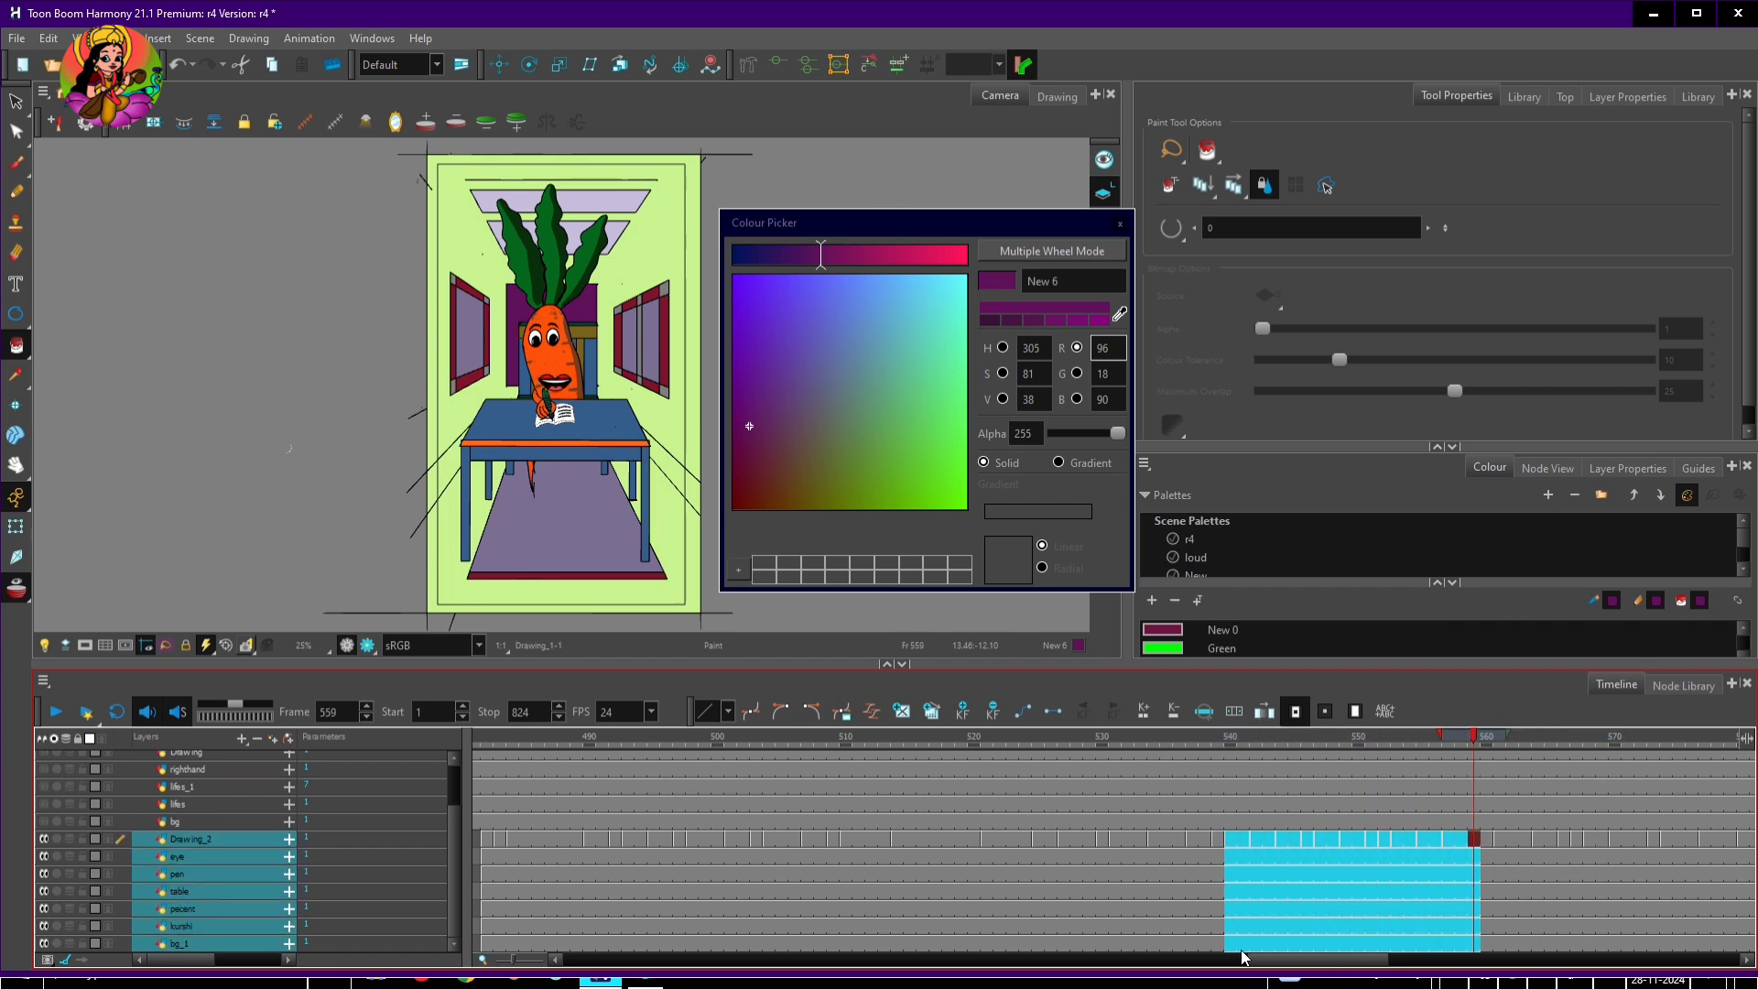
key("Delete")
Clear frames 580 to 597 on the layers from Drawing_2 to bg_1
left_click_drag(1246, 746, 1476, 745)
left_click_drag(1326, 960, 1392, 961)
left_click_drag(1155, 744, 1262, 745)
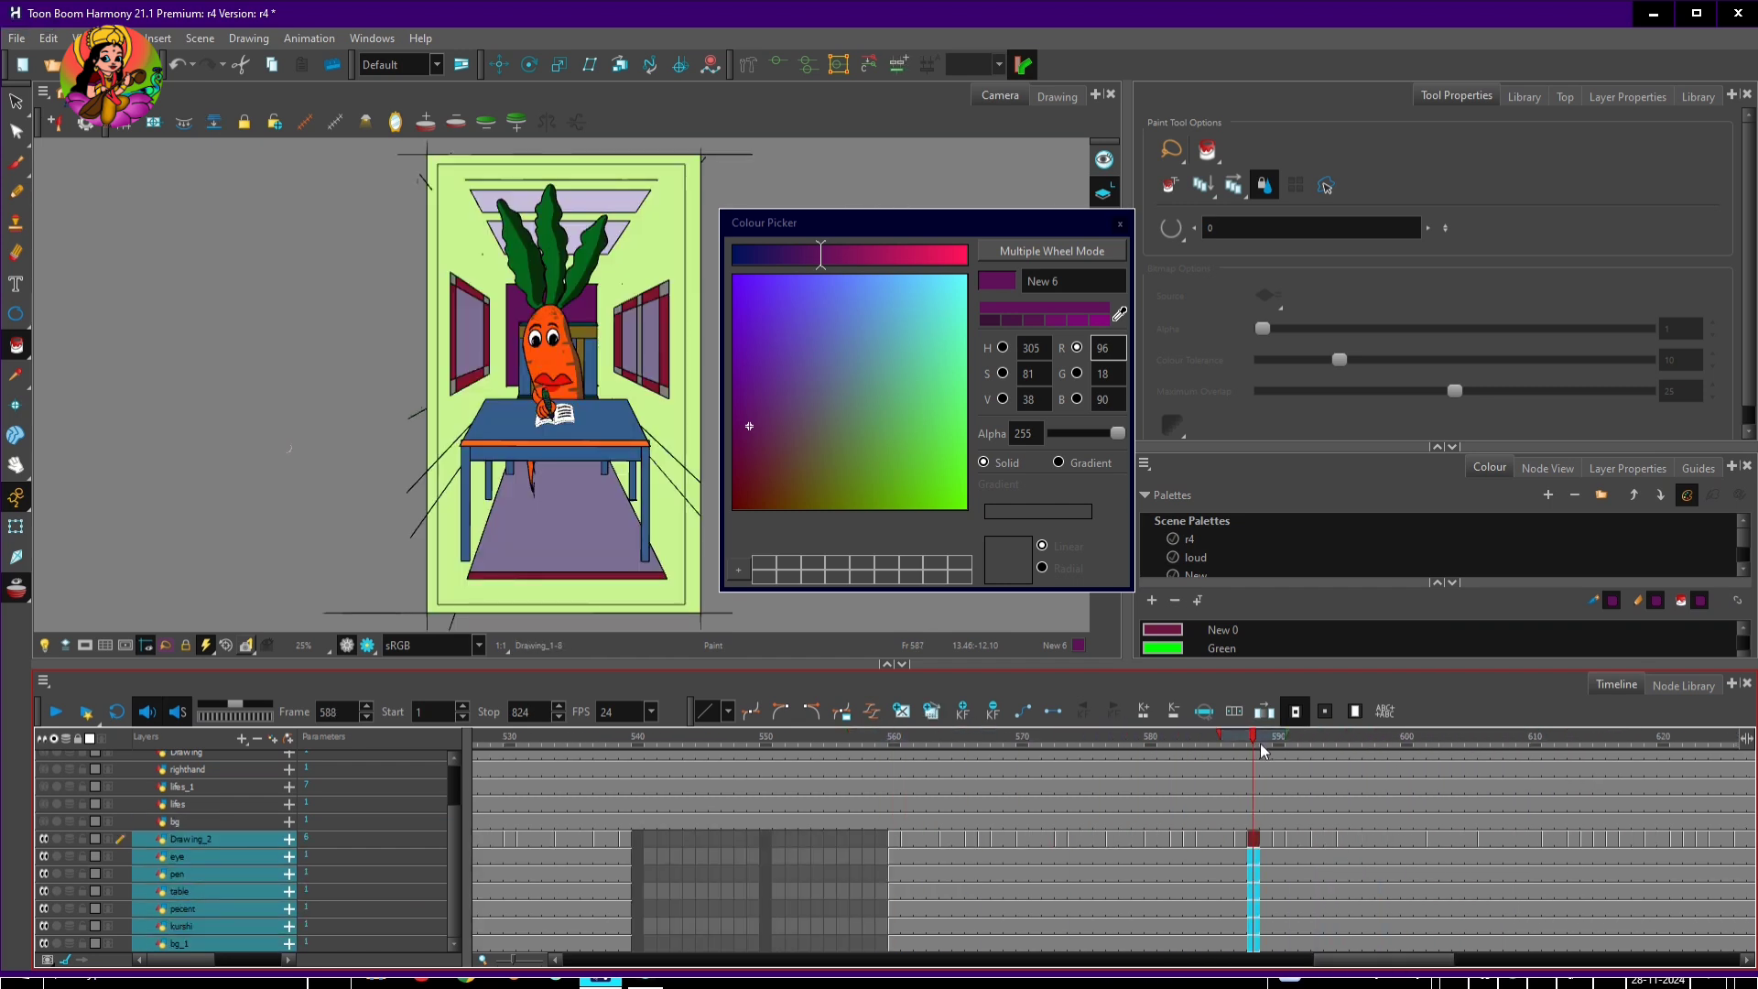
left_click(1369, 821)
left_click_drag(1372, 838, 1222, 943)
key("Delete")
left_click(1216, 824)
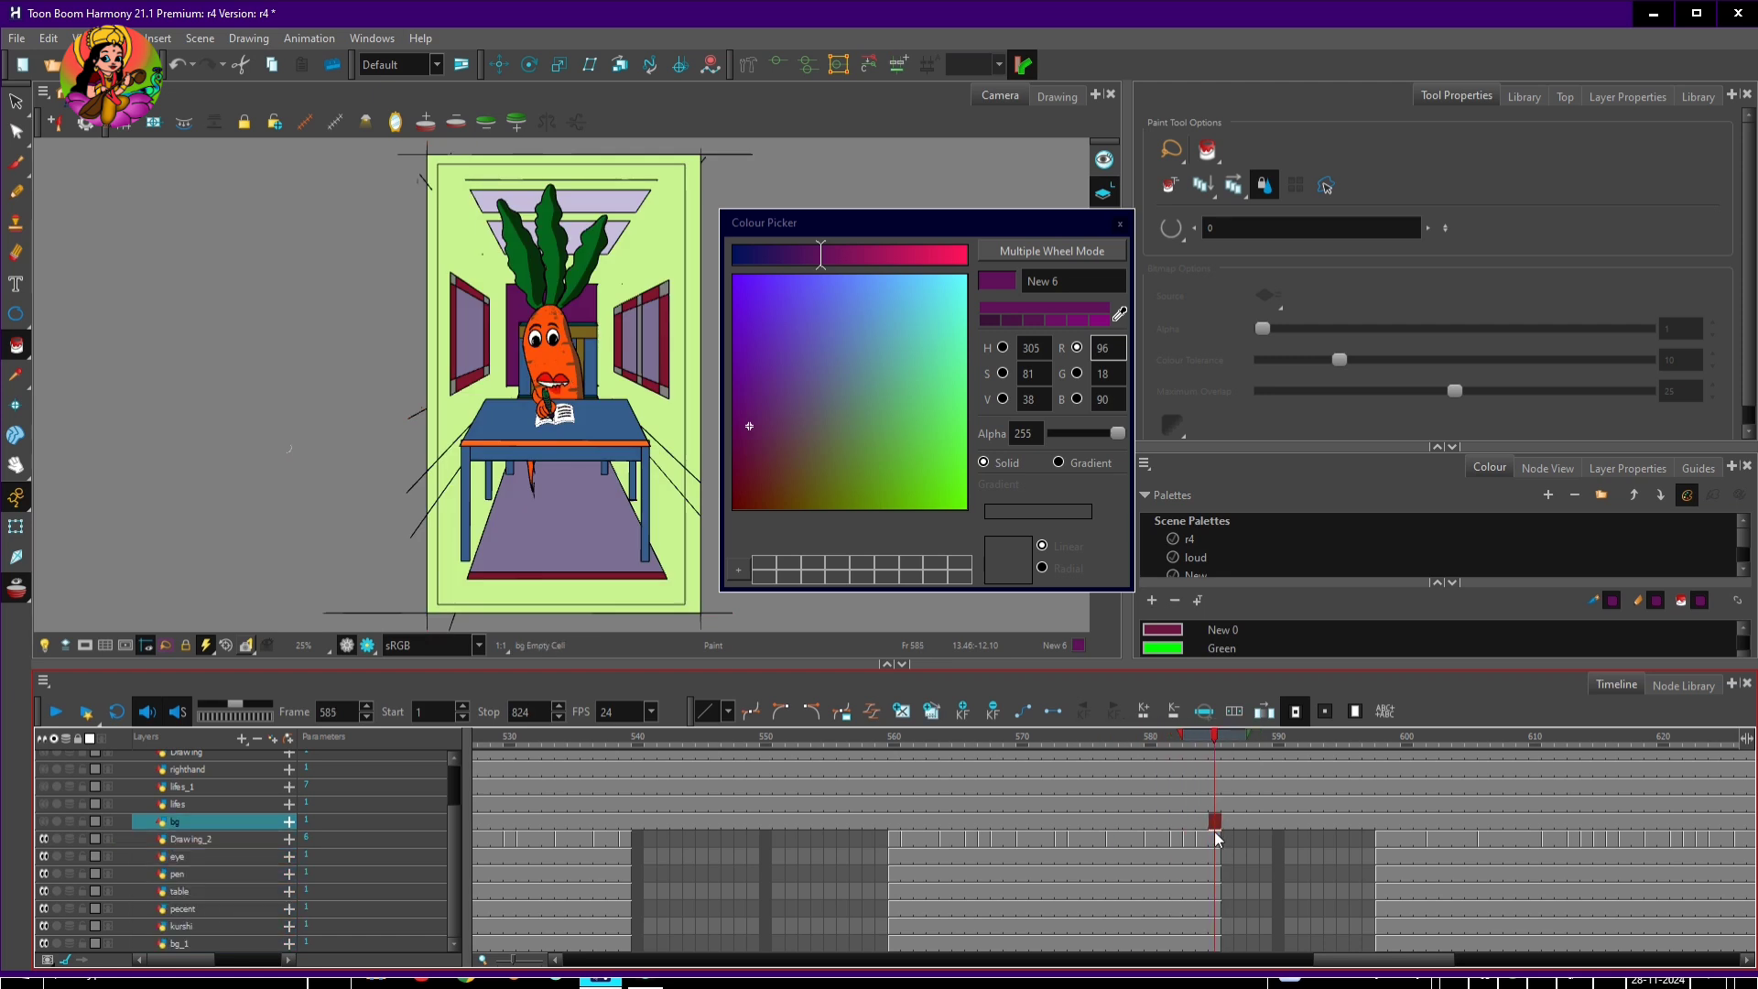
left_click_drag(1217, 838, 1208, 918)
Clear frames 639 to 649 on the layers from Drawing_2 to bg_1
left_click(1322, 742)
scroll(616, 749, "right", 5)
left_click(617, 749)
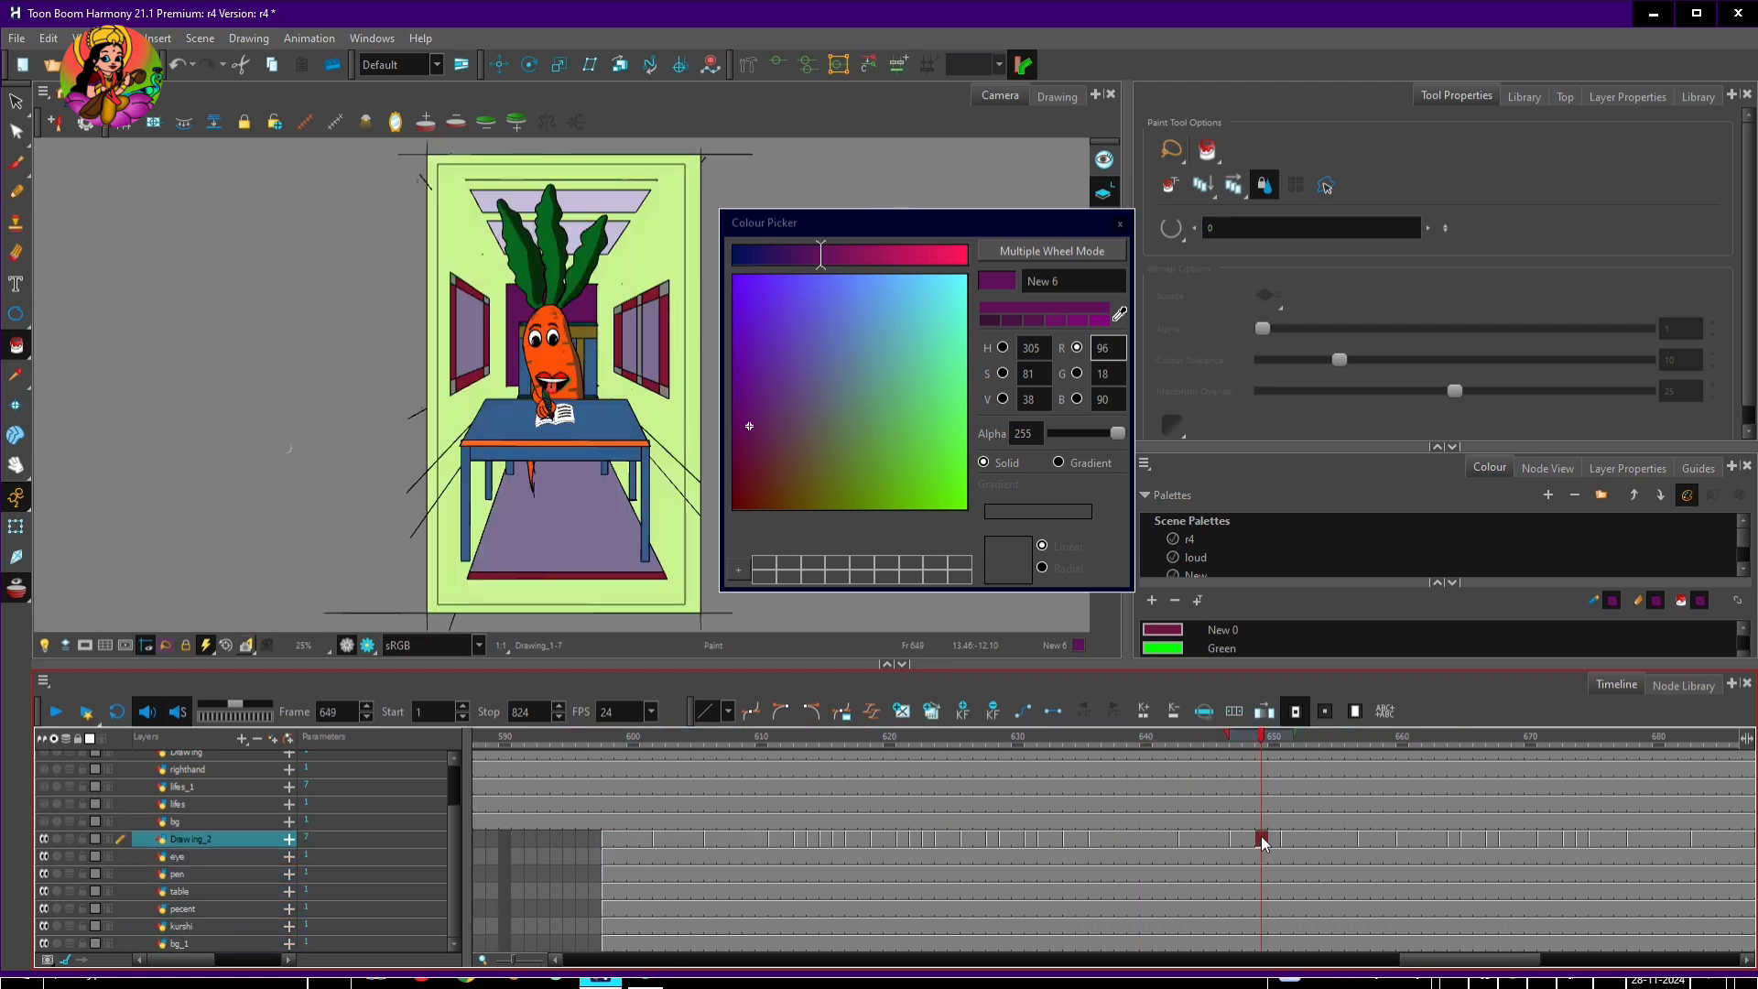
left_click_drag(1261, 841, 1132, 945)
key("Delete")
Clear frames 688 to 743 on the layers from Drawing_2 to bg_1 and go to frame 766
left_click(1102, 742)
left_click(1135, 742)
scroll(764, 744, "right", 5)
left_click(764, 742)
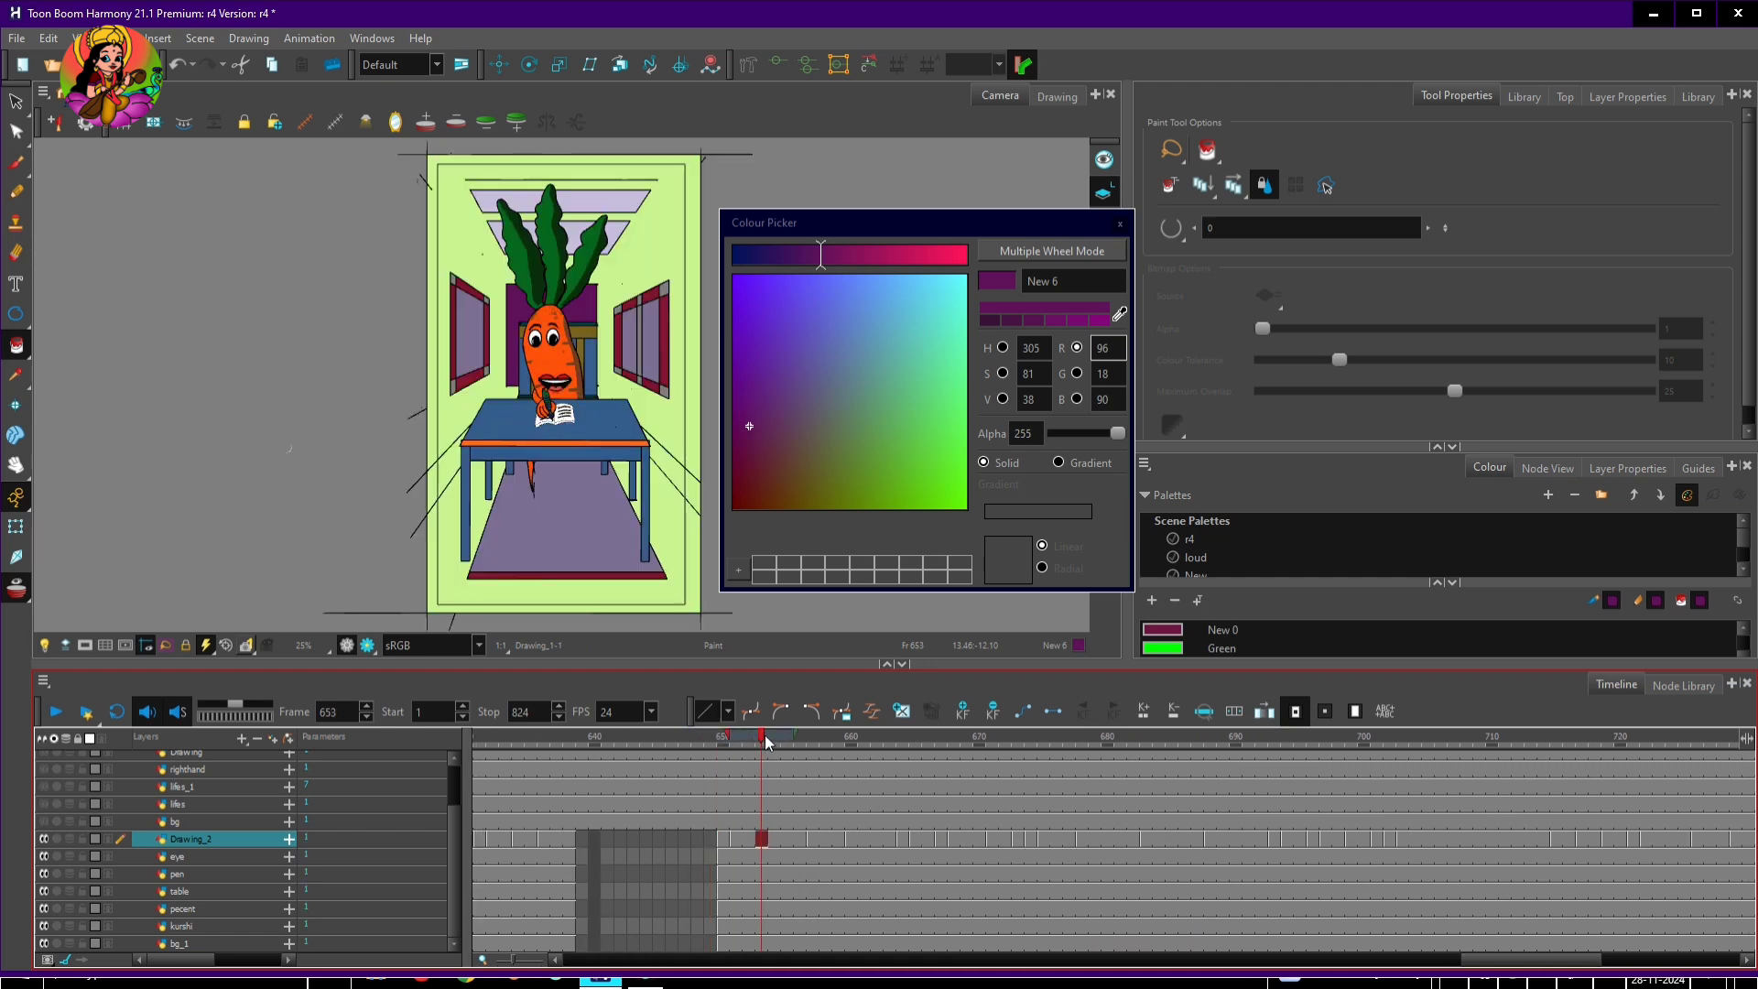
scroll(1271, 738, "left", 5)
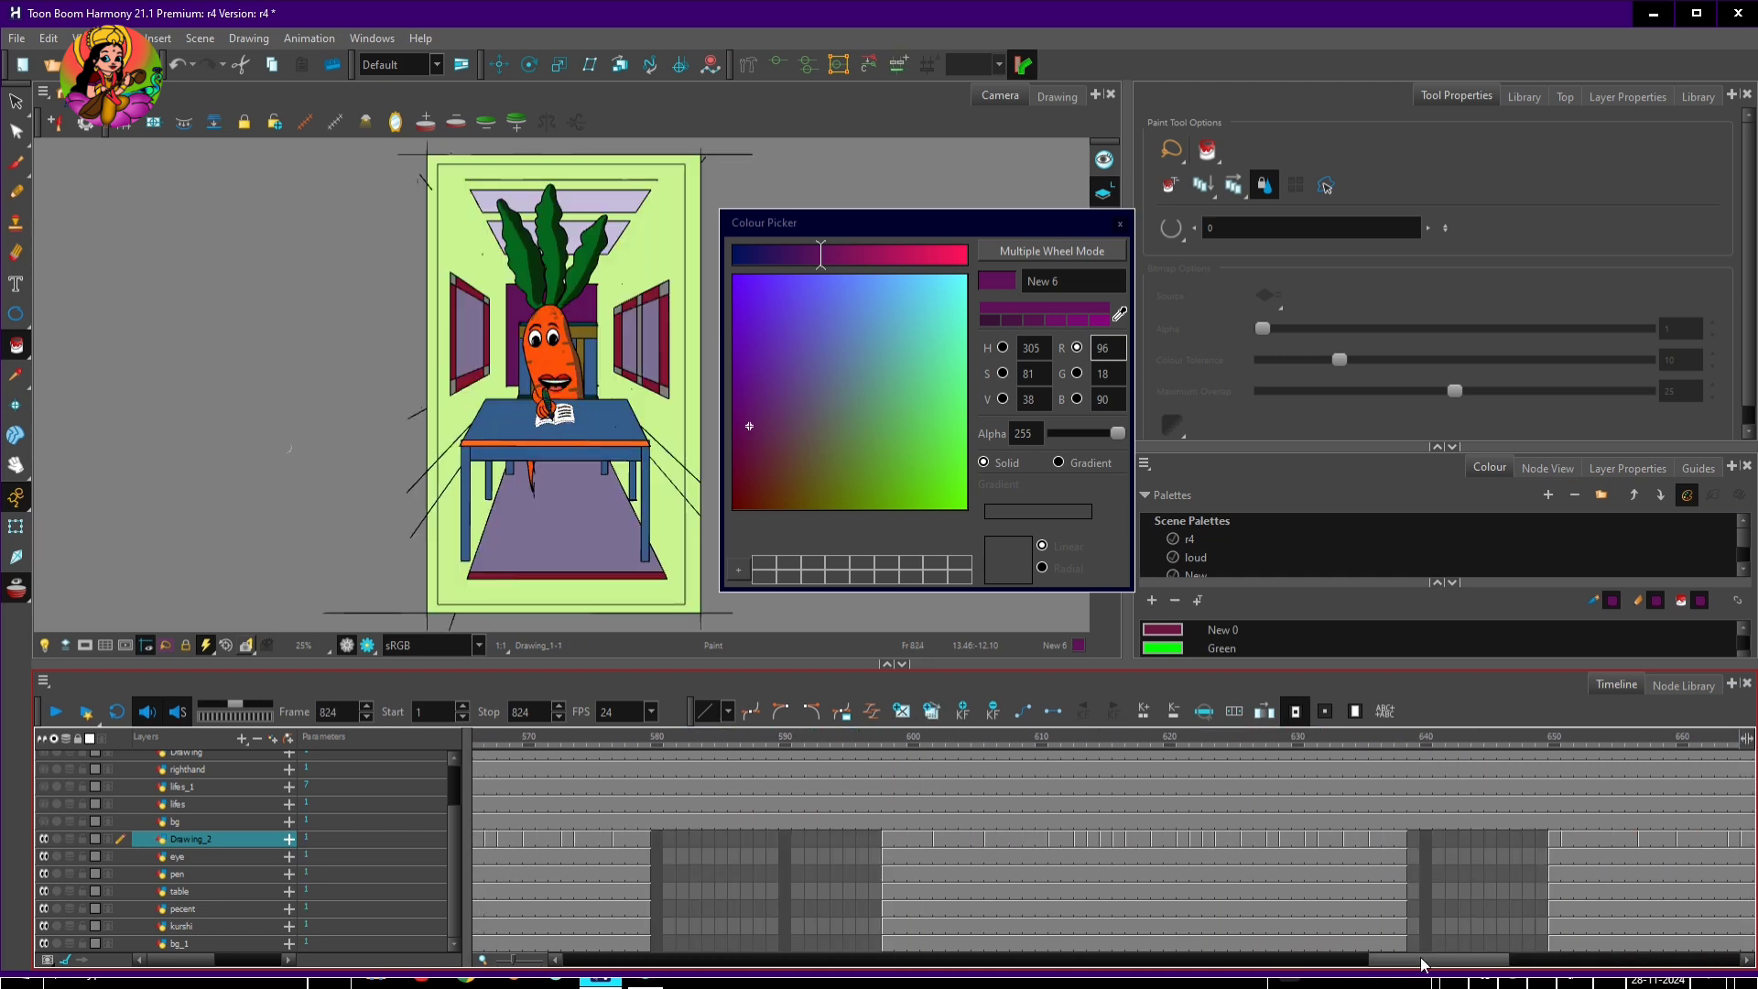
left_click(1088, 741)
left_click(1440, 742)
scroll(1166, 785, "right", 5)
left_click_drag(989, 841, 1334, 944)
key("Delete")
left_click(1362, 742)
left_click_drag(1362, 742, 1624, 741)
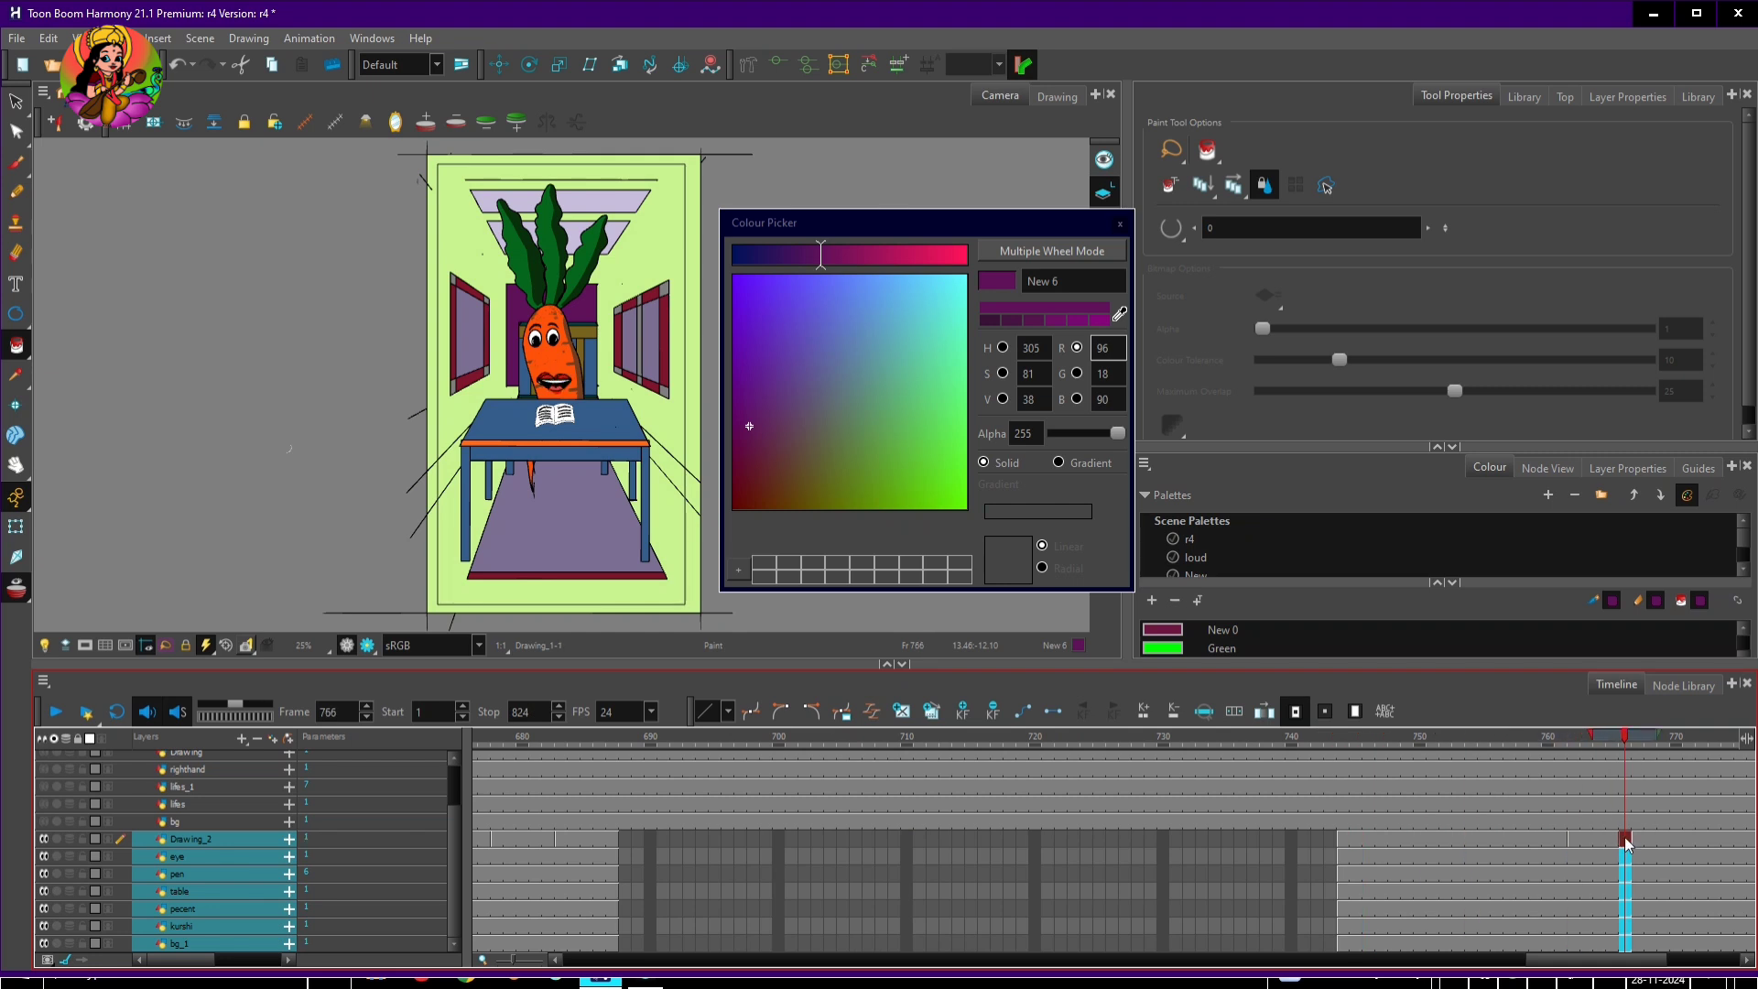
Clear frames 744 to 797 on the layers from Drawing_2 to bg_1
left_click_drag(1624, 839, 1361, 919)
left_click(1625, 822)
scroll(1465, 806, "right", 7)
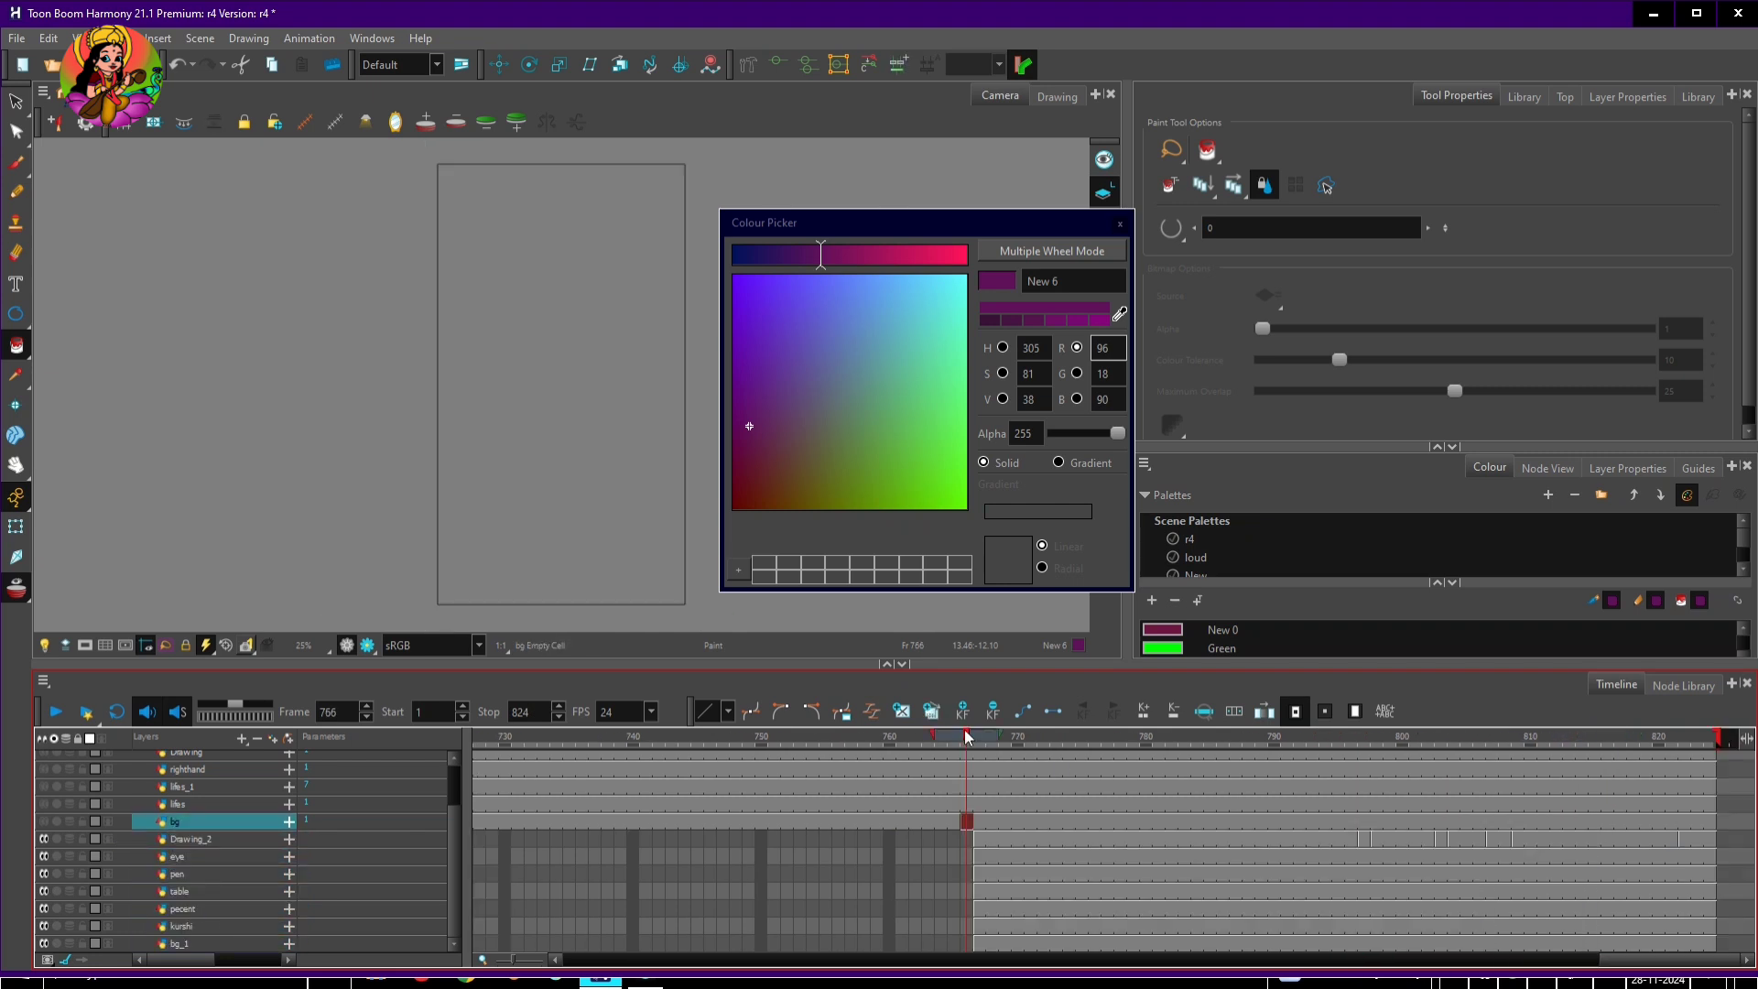
left_click_drag(970, 739, 1725, 812)
left_click(984, 838)
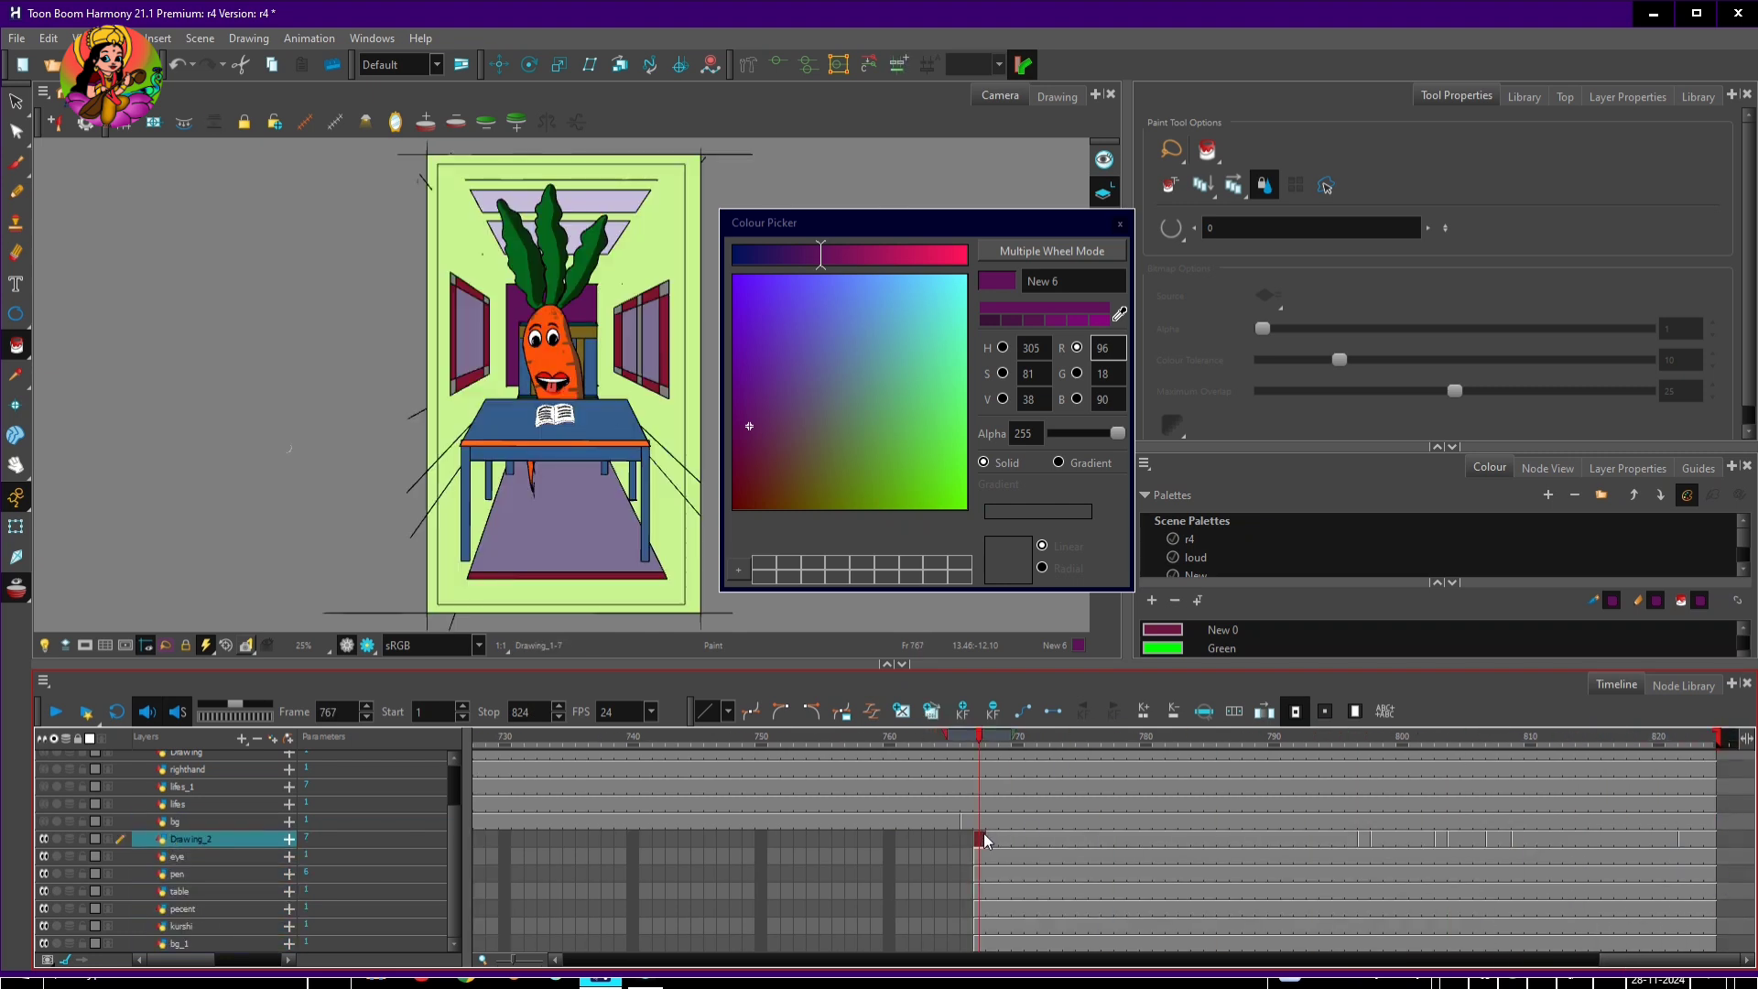
left_click(1414, 839)
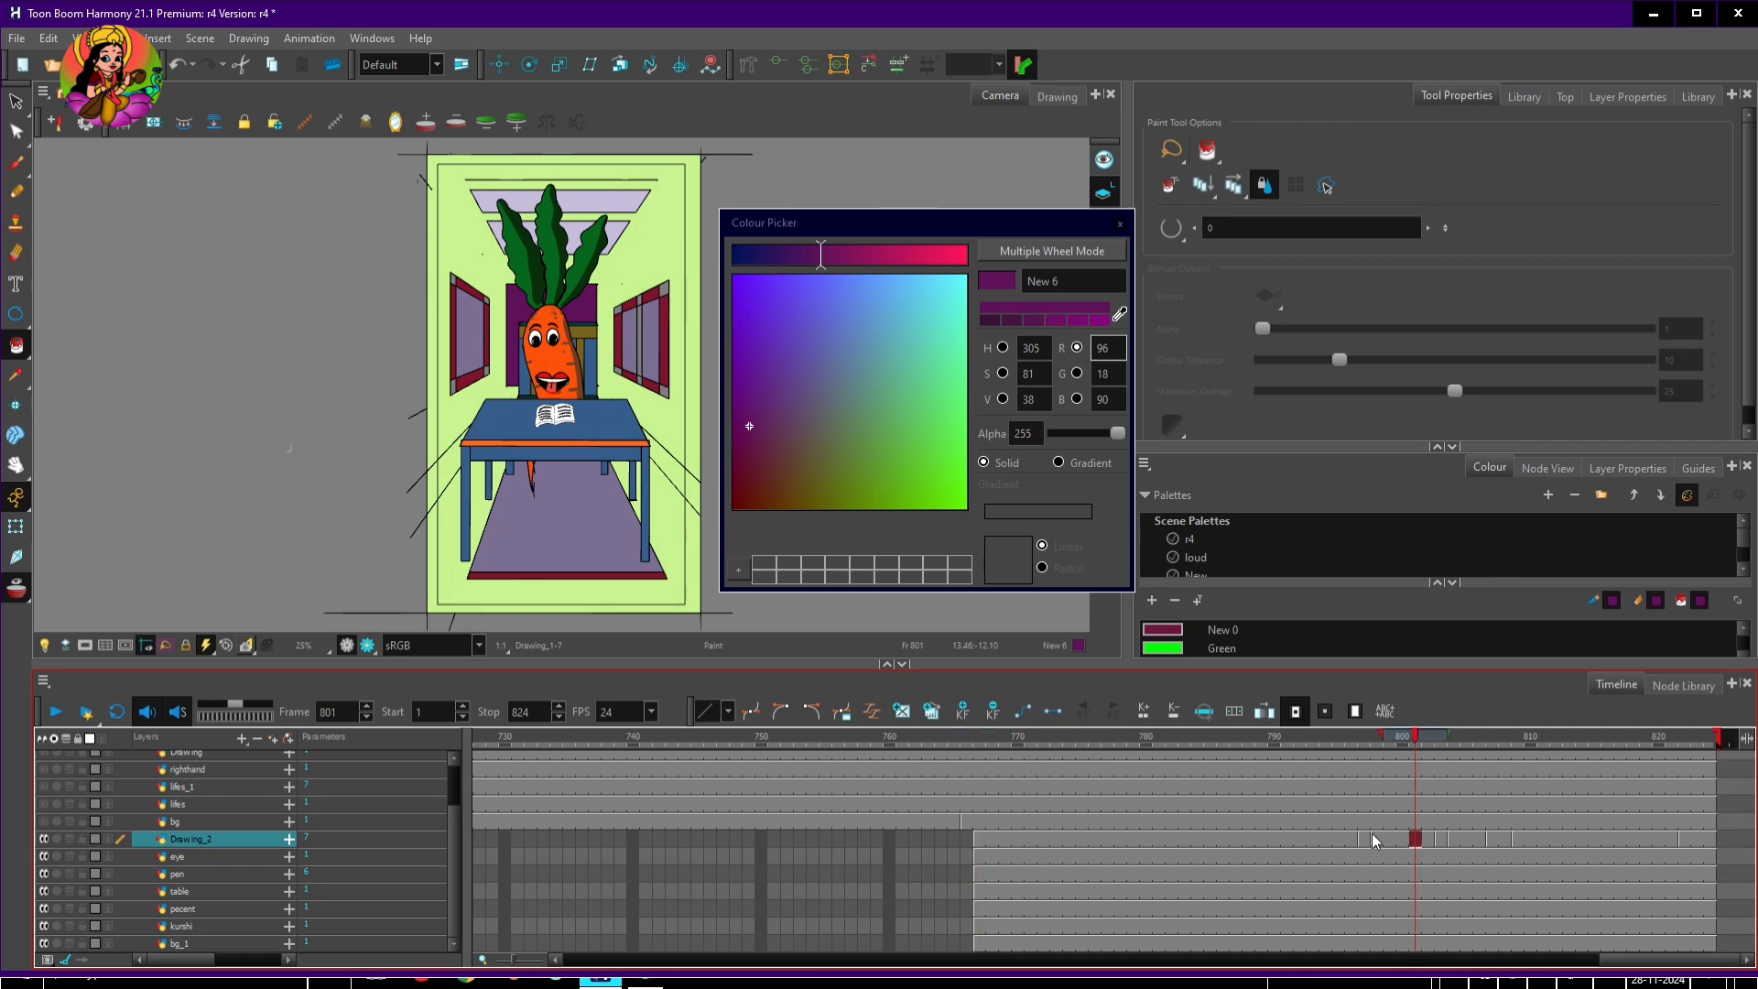
left_click(1363, 823)
left_click_drag(1364, 838, 917, 940)
key("Delete")
Hide the carrot layers from Drawing_2 to bg_1 and go to frame 18
scroll(916, 916, "left", 3)
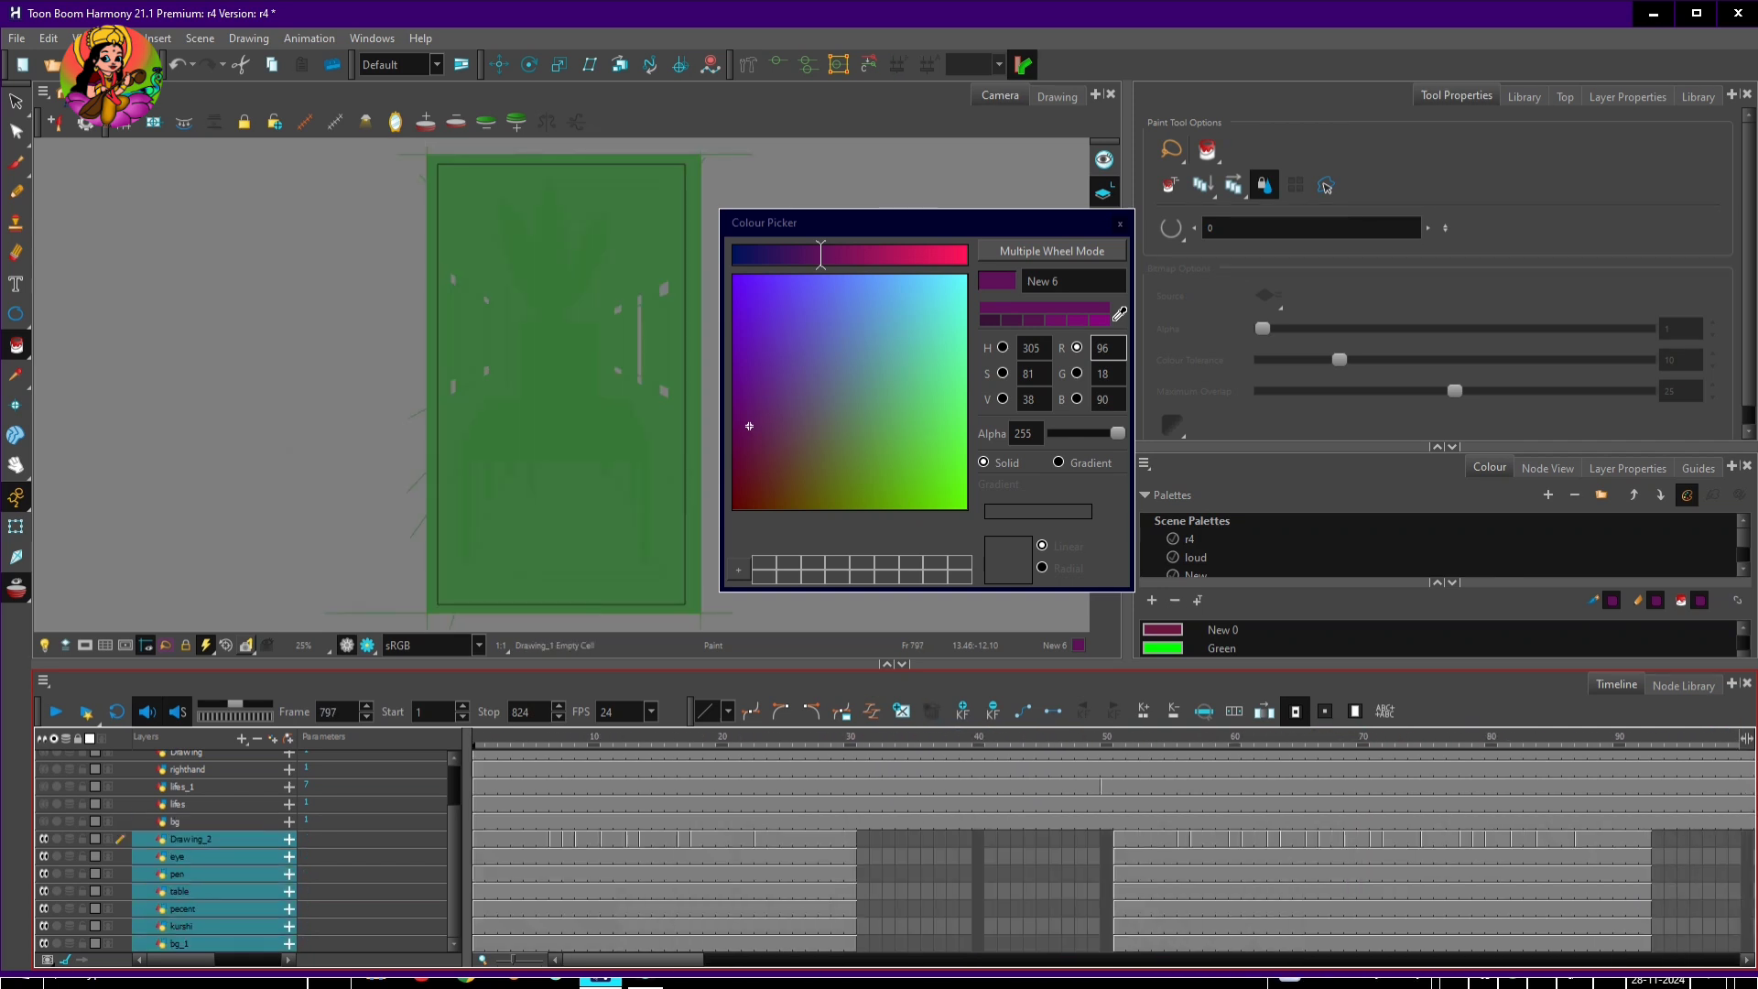
left_click(266, 836)
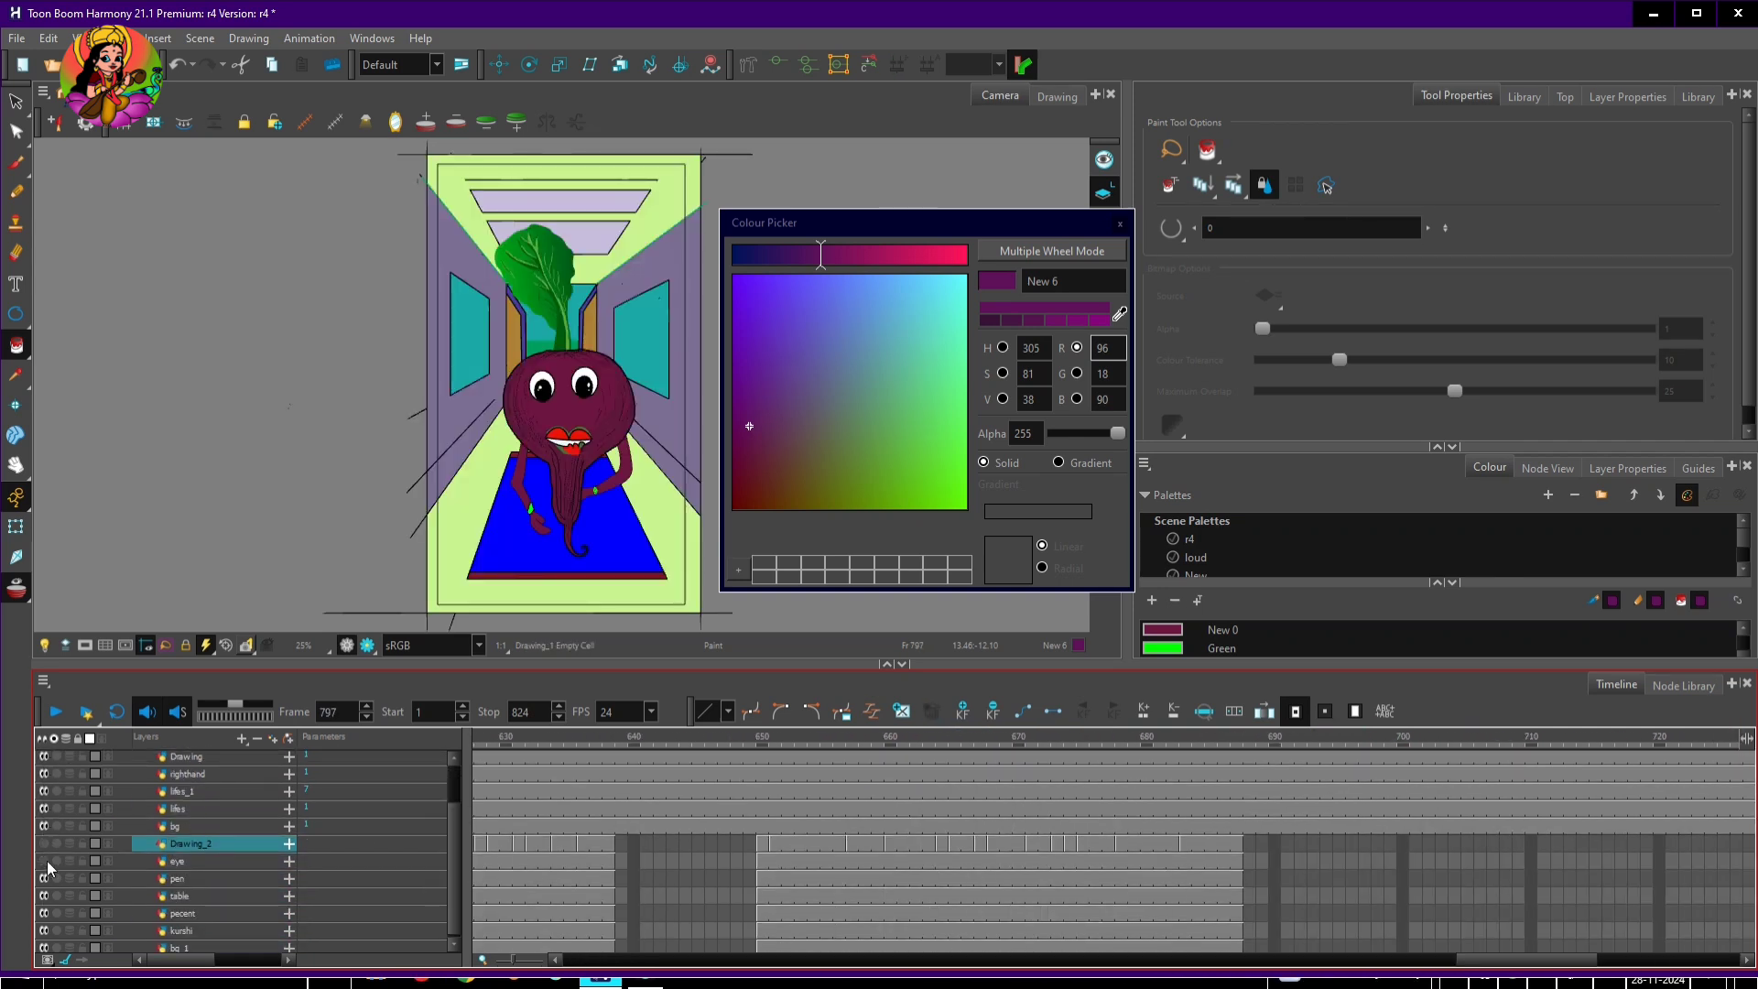
scroll(458, 894, "up", 2)
scroll(641, 869, "left", 15)
left_click(697, 738)
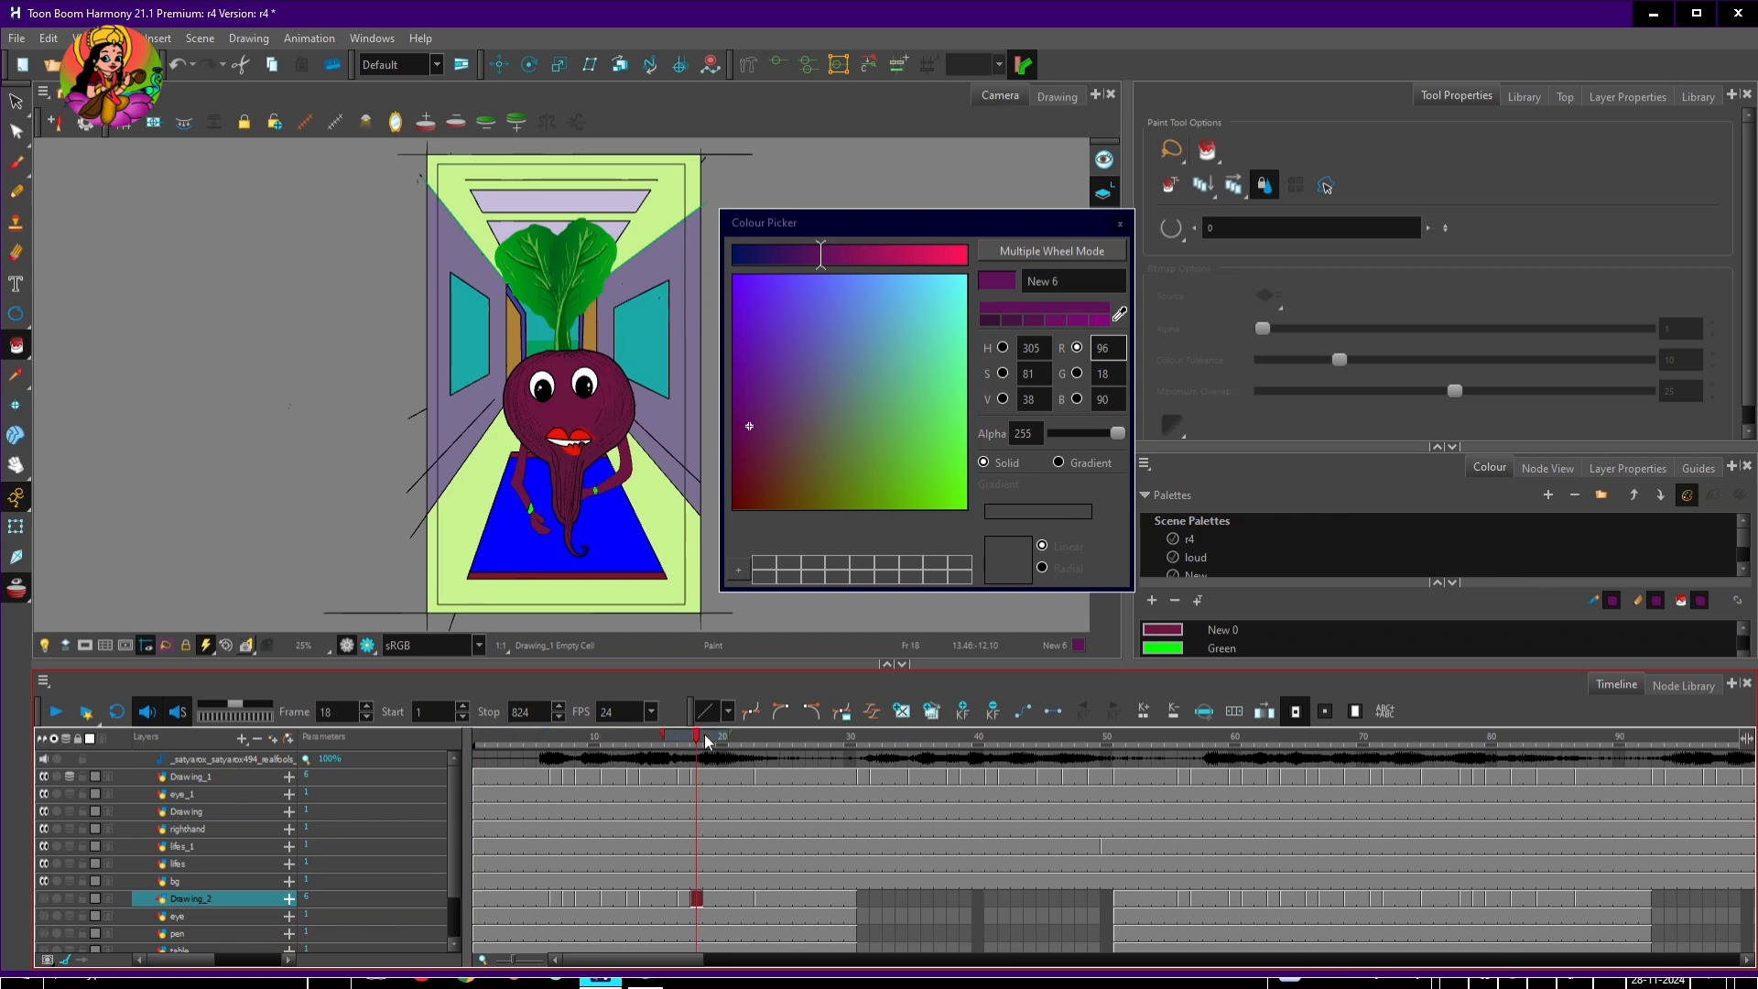
Clear frames 1 to 30 on the beetroot layers from Drawing_1 to bg
left_click(853, 881)
left_click(855, 778)
left_click_drag(855, 762, 798, 883)
left_click(824, 777)
left_click_drag(480, 778, 851, 883)
key("Delete")
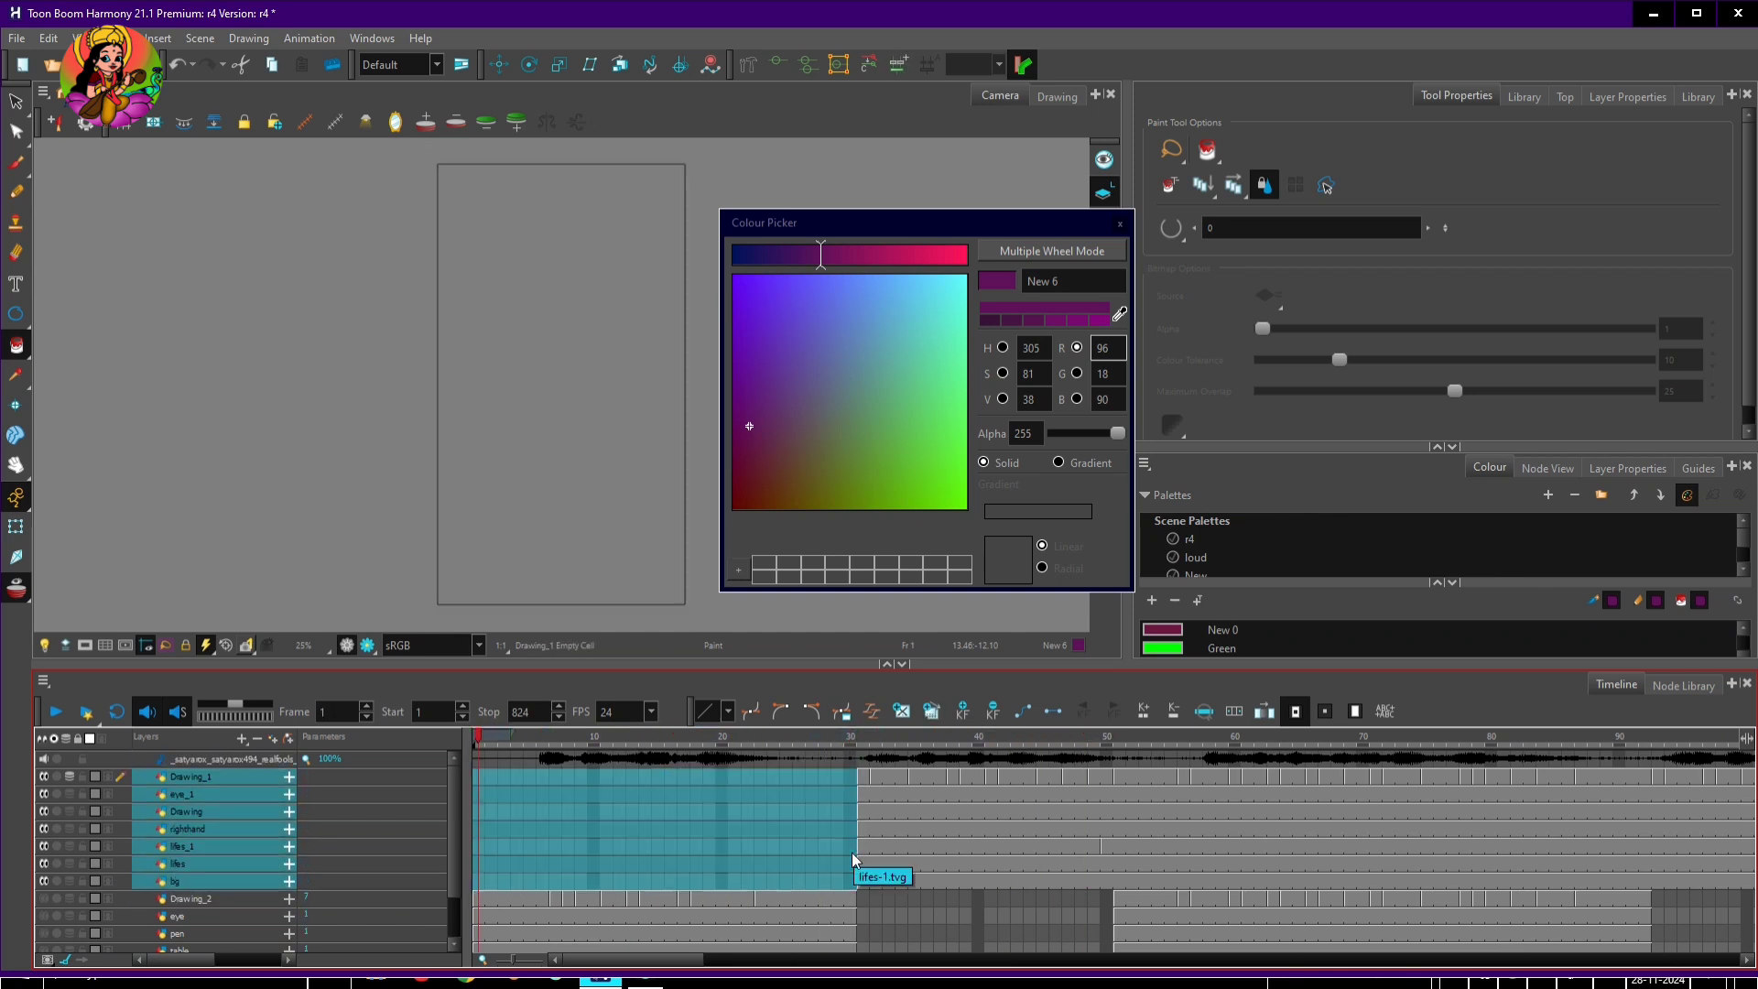
Clear frames 51 to 92 and 152 to 179 on the layers from Drawing_1 to bg
left_click(677, 900)
left_click_drag(664, 960, 694, 960)
left_click_drag(845, 777, 1375, 881)
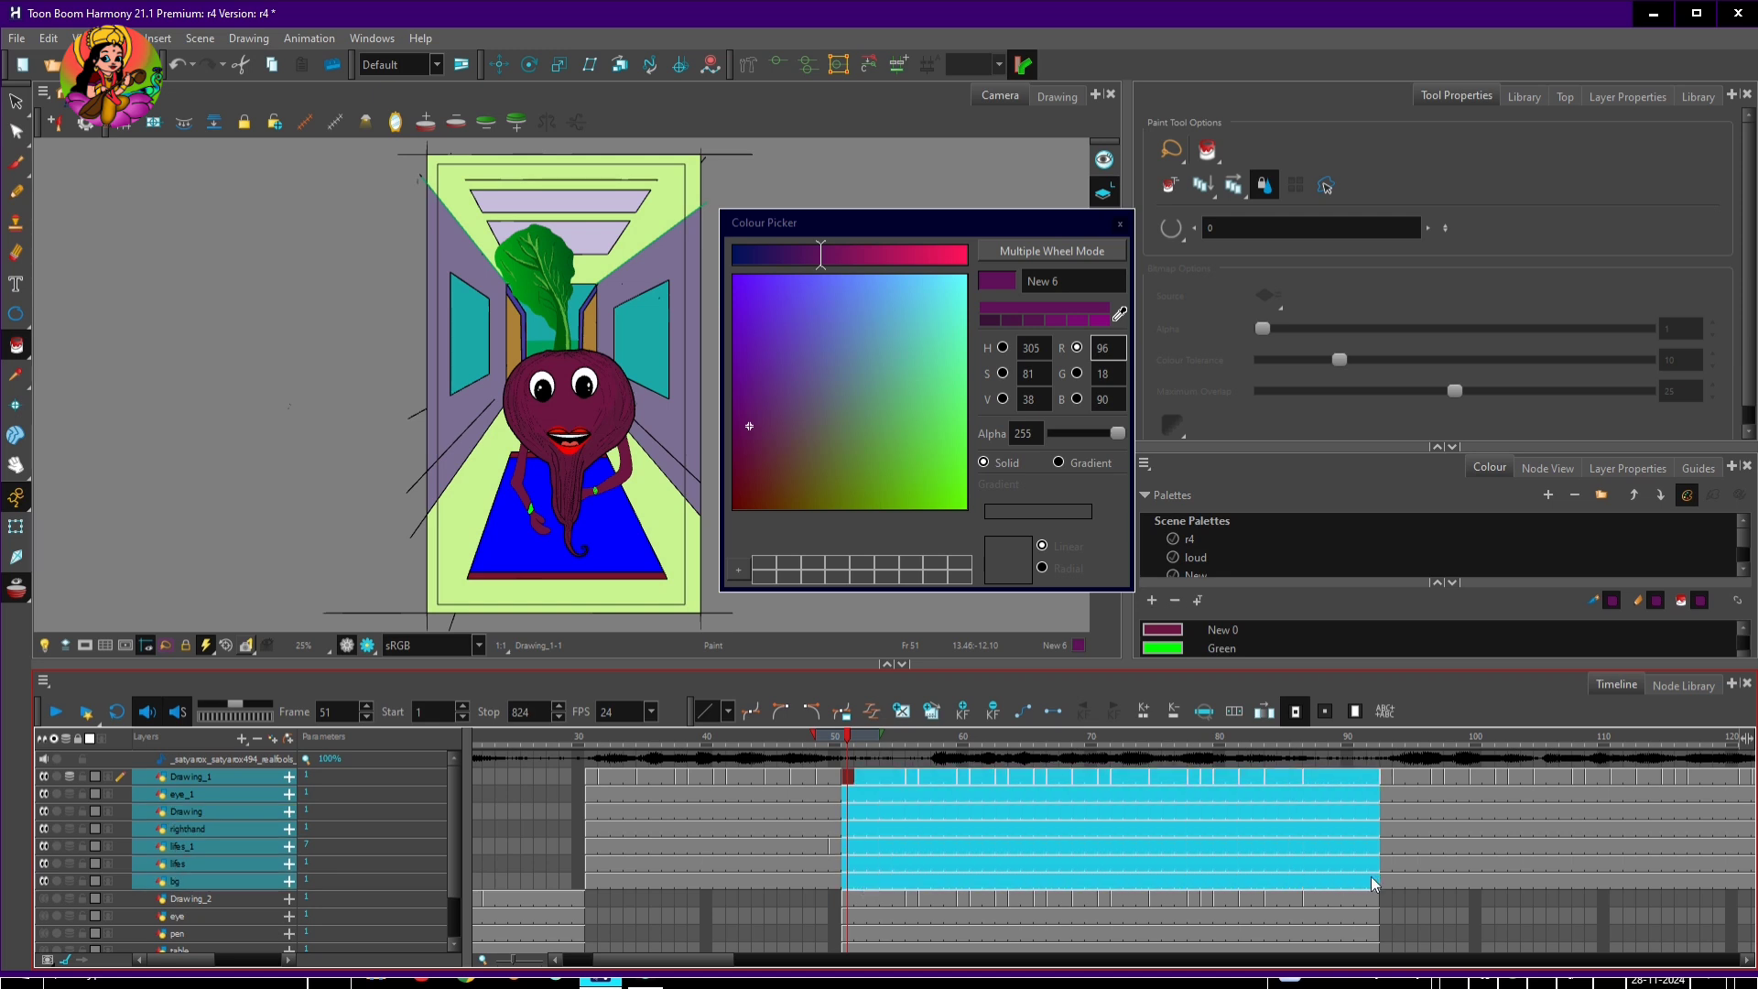
key("Delete")
left_click_drag(743, 966, 901, 961)
left_click(707, 777)
left_click_drag(707, 778, 1060, 881)
key("Delete")
Clear frames 205 to 228 and 249 to 299 on the layers from Drawing_1 to bg
left_click_drag(824, 961, 912, 961)
left_click(572, 778)
left_click_drag(592, 778, 891, 881)
key("Delete")
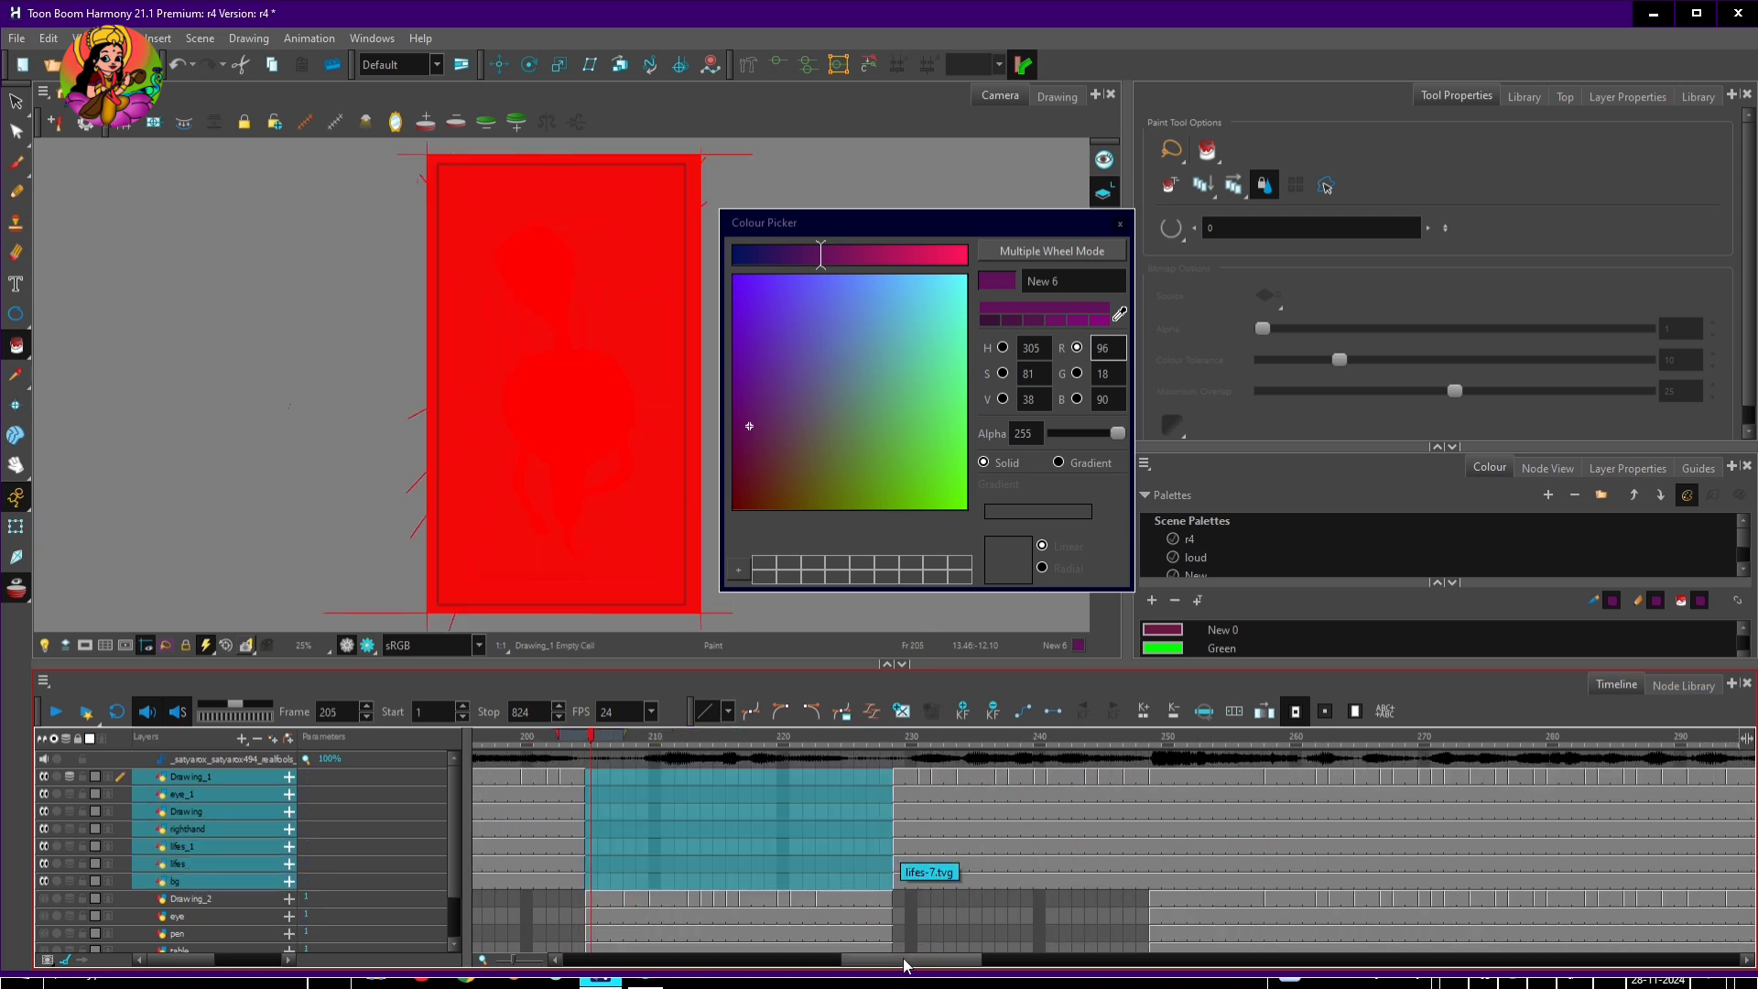
left_click_drag(905, 962, 969, 961)
left_click_drag(588, 777, 1231, 881)
key("Delete")
Clear frames 318 to 341 and 362 to 471 on the layers from Drawing_1 to bg
left_click_drag(974, 959, 1052, 960)
left_click(772, 778)
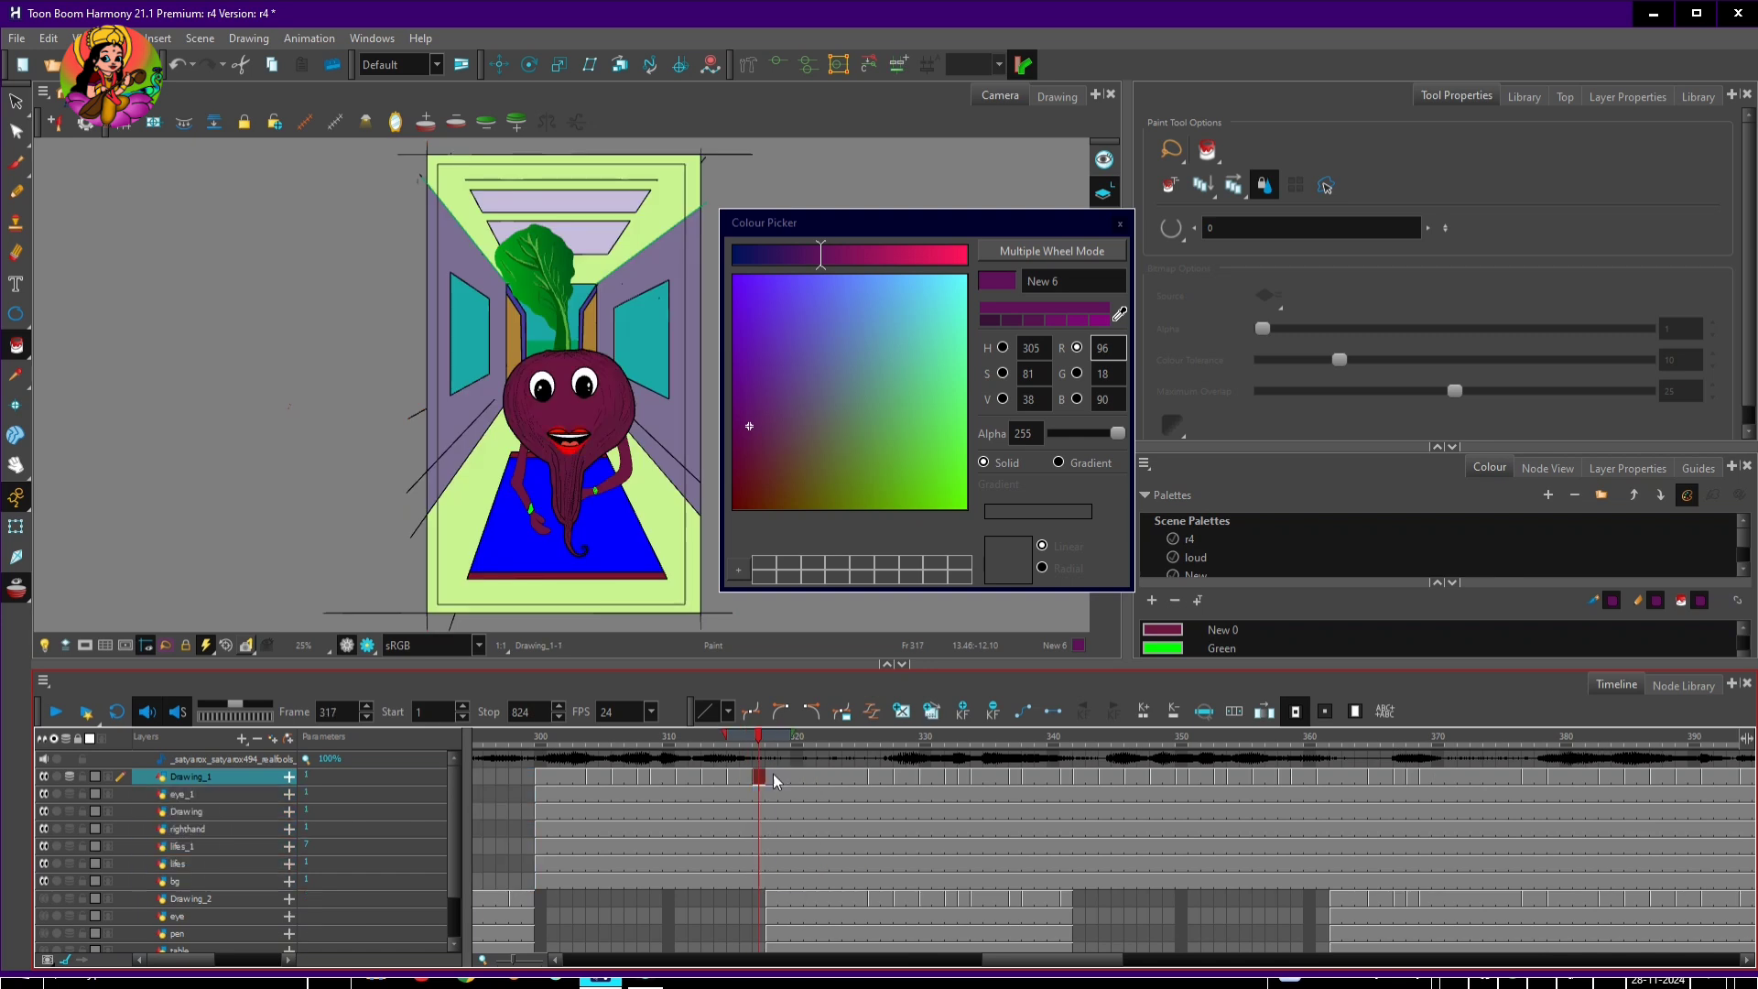
left_click_drag(772, 778, 1069, 880)
key("Delete")
left_click_drag(1087, 959, 1152, 959)
left_click_drag(768, 778, 1604, 879)
key("Delete")
Clear frames 482 to 539 and 560 to 579 on the layers from Drawing_1 to bg
left_click_drag(1181, 960, 1268, 960)
left_click_drag(972, 777, 1709, 879)
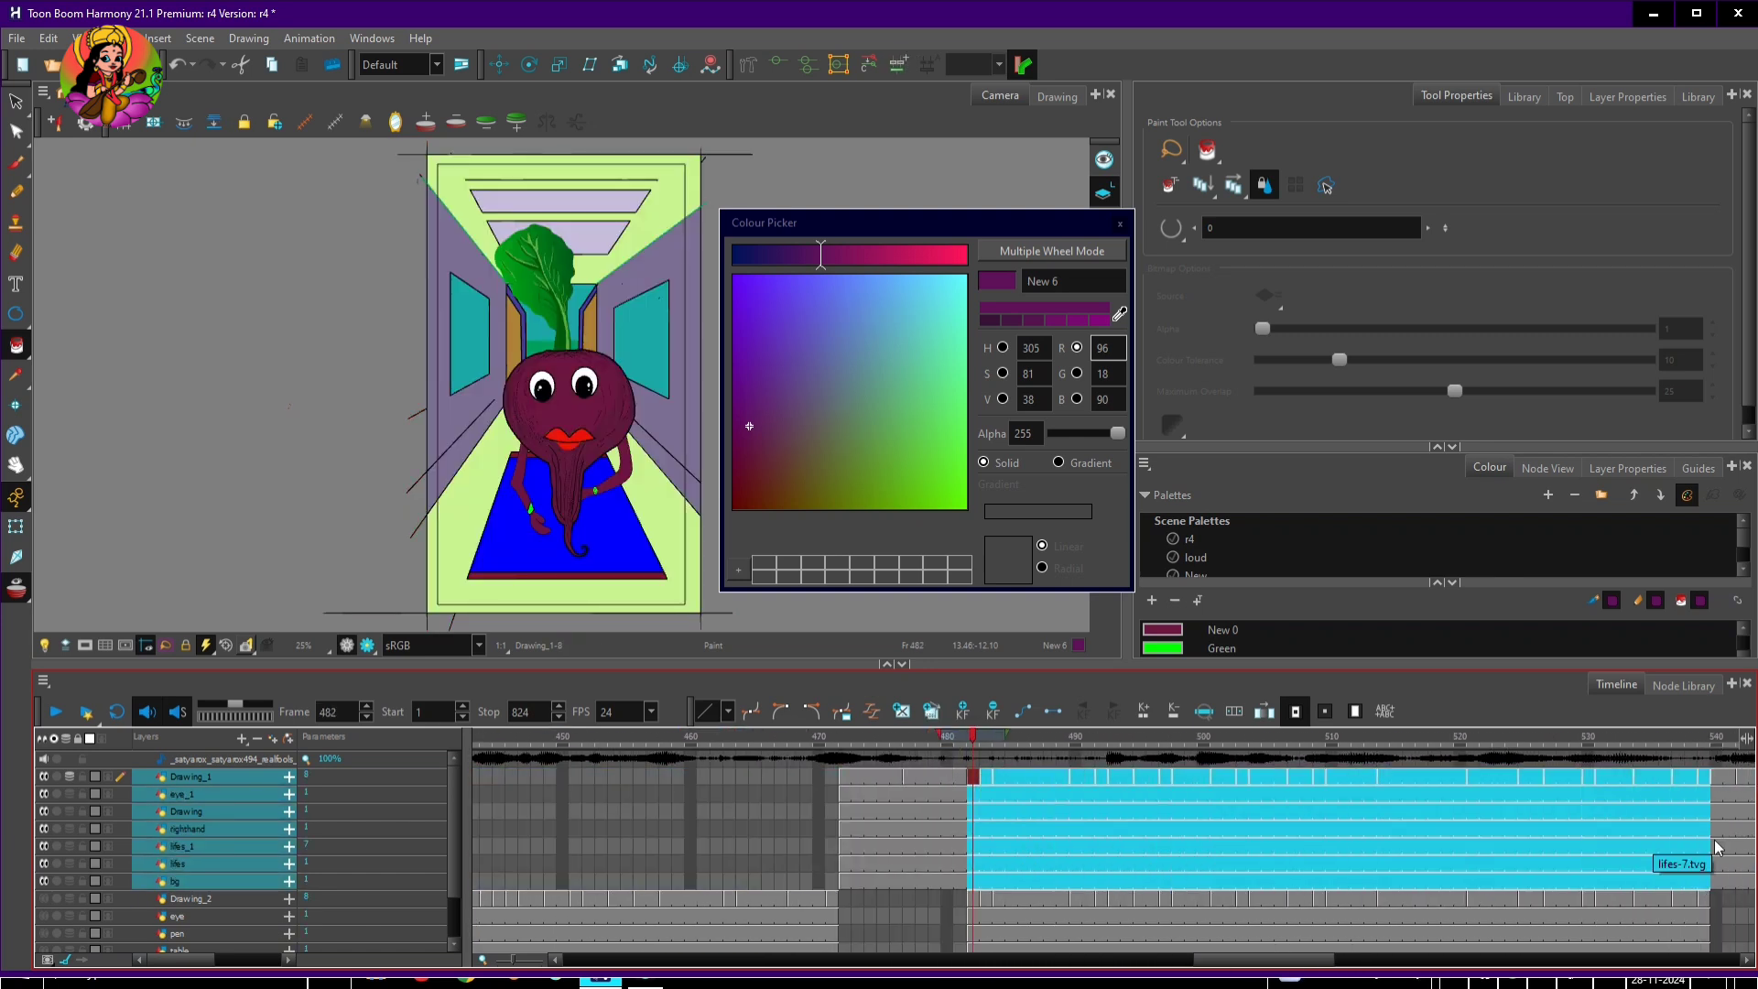
key("Delete")
left_click_drag(1269, 959, 1392, 960)
left_click(829, 777)
left_click_drag(829, 777, 1079, 881)
key("Delete")
Clear frames 598 to 638 and 650 to 687 on the layers from Drawing_1 to bg
left_click_drag(1392, 959, 1441, 959)
left_click_drag(871, 778, 1392, 881)
key("Delete")
left_click_drag(1441, 960, 1505, 960)
left_click_drag(952, 794, 1433, 886)
key("Delete")
left_click_drag(1426, 778, 955, 779)
key("Delete")
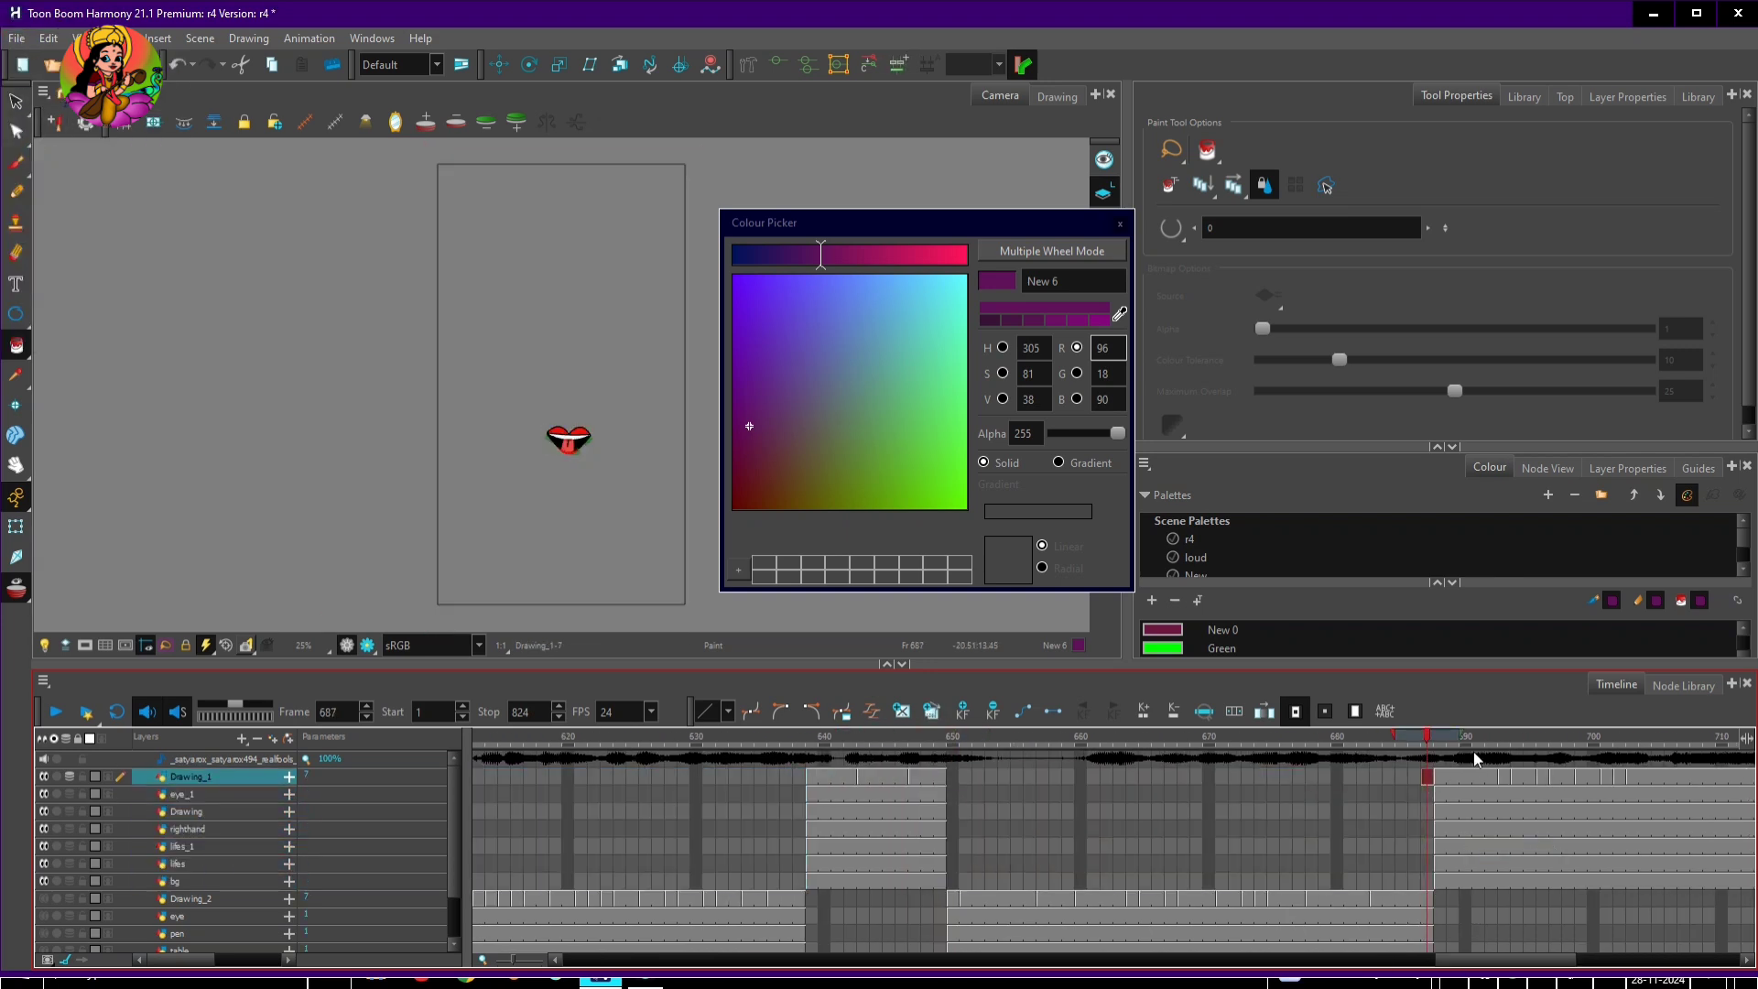
Clear frames 798 to 824 on the layers from Drawing_1 to bg
left_click_drag(1494, 960, 1648, 958)
left_click_drag(1377, 778, 1709, 881)
key("Delete")
left_click_drag(1671, 959, 513, 954)
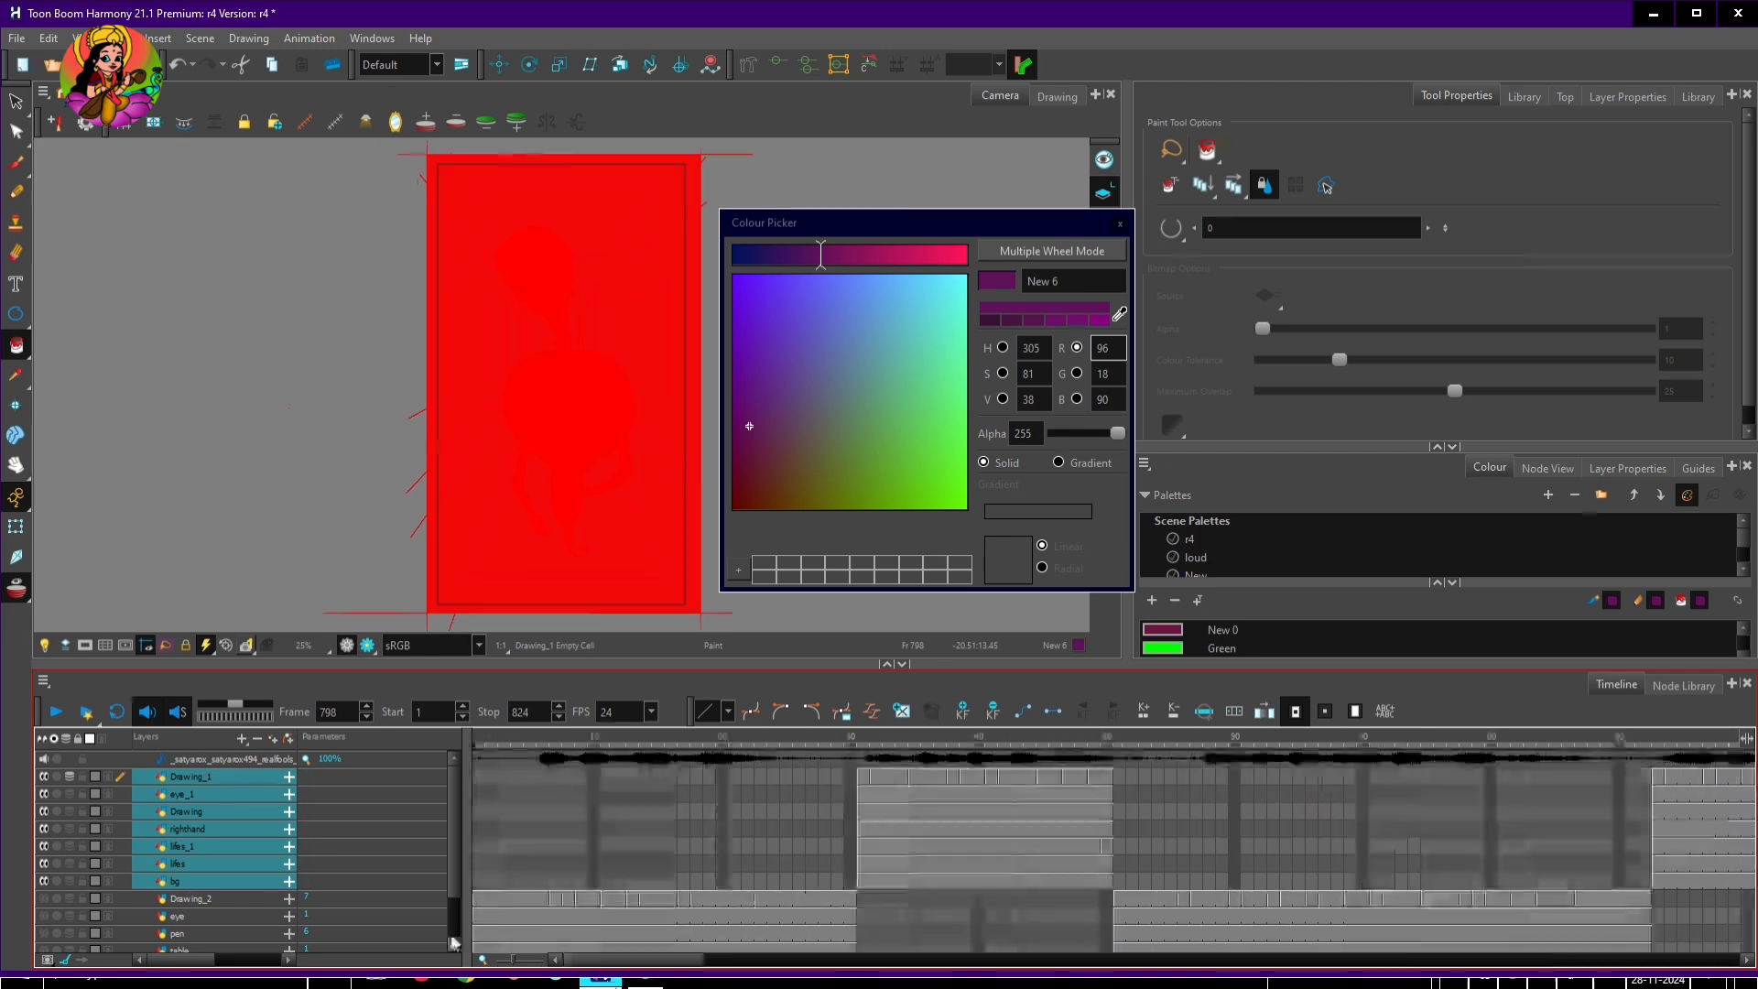
Show the carrot layers again and play the animation from frame 1
scroll(213, 911, "down", 3)
left_click(477, 739)
left_click(477, 758)
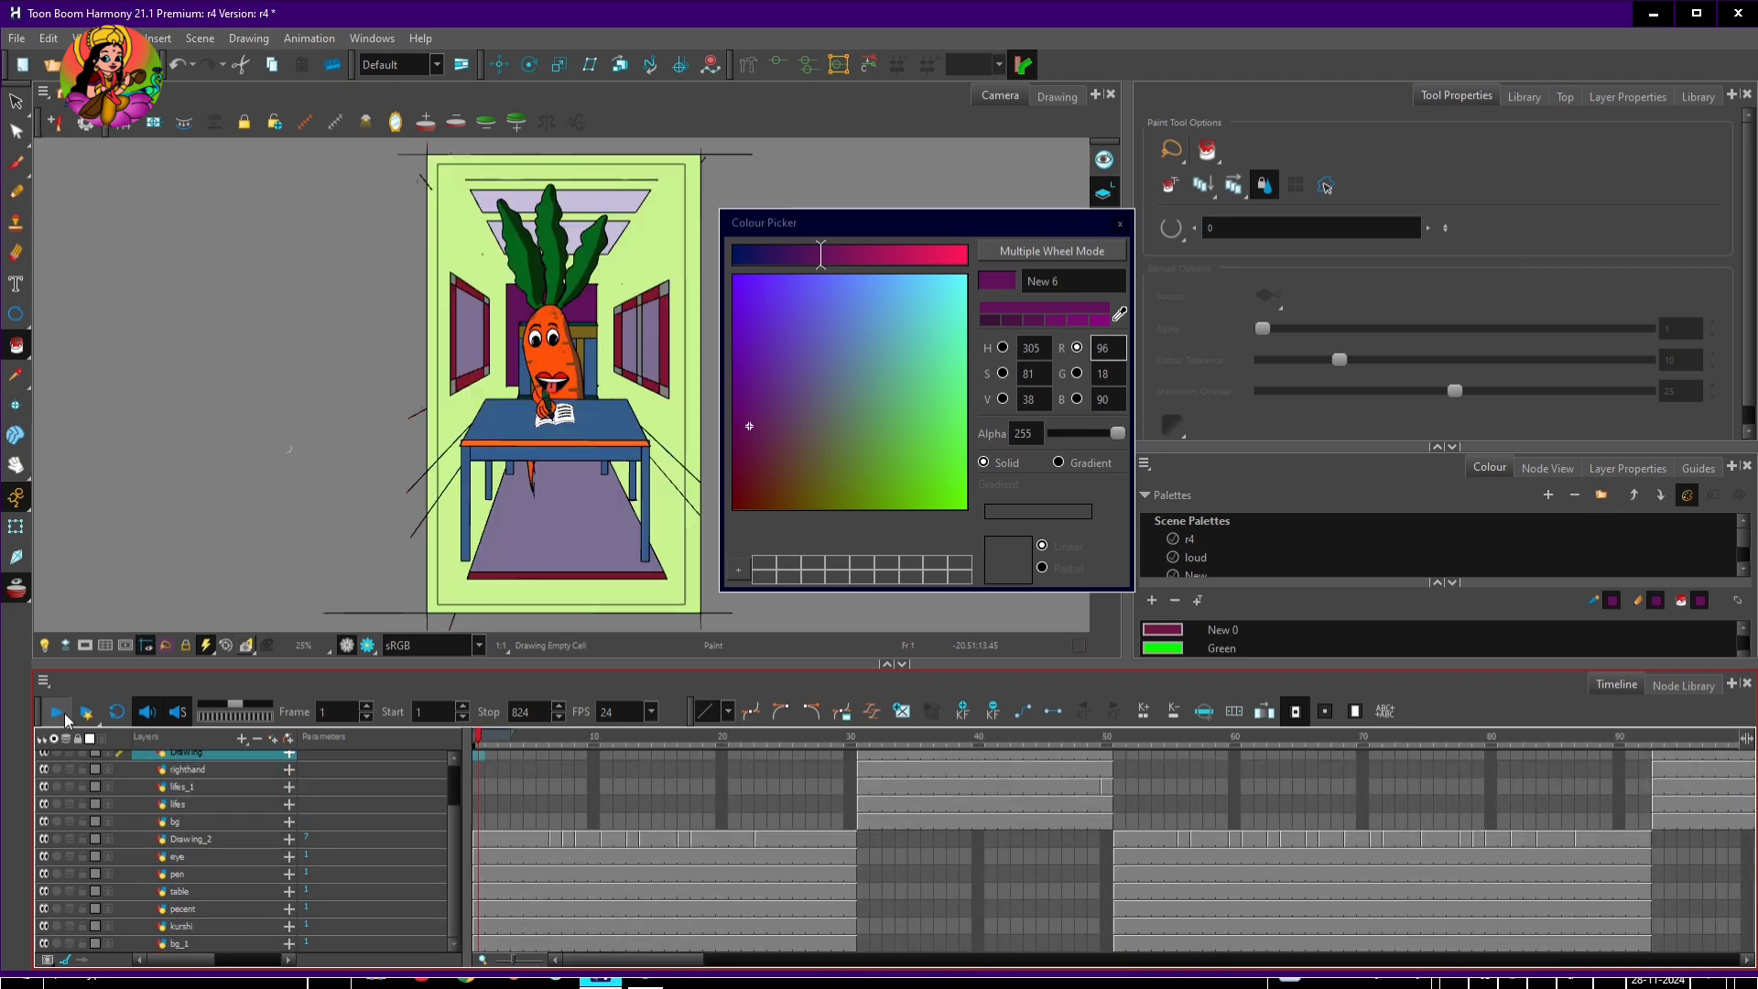
left_click(56, 713)
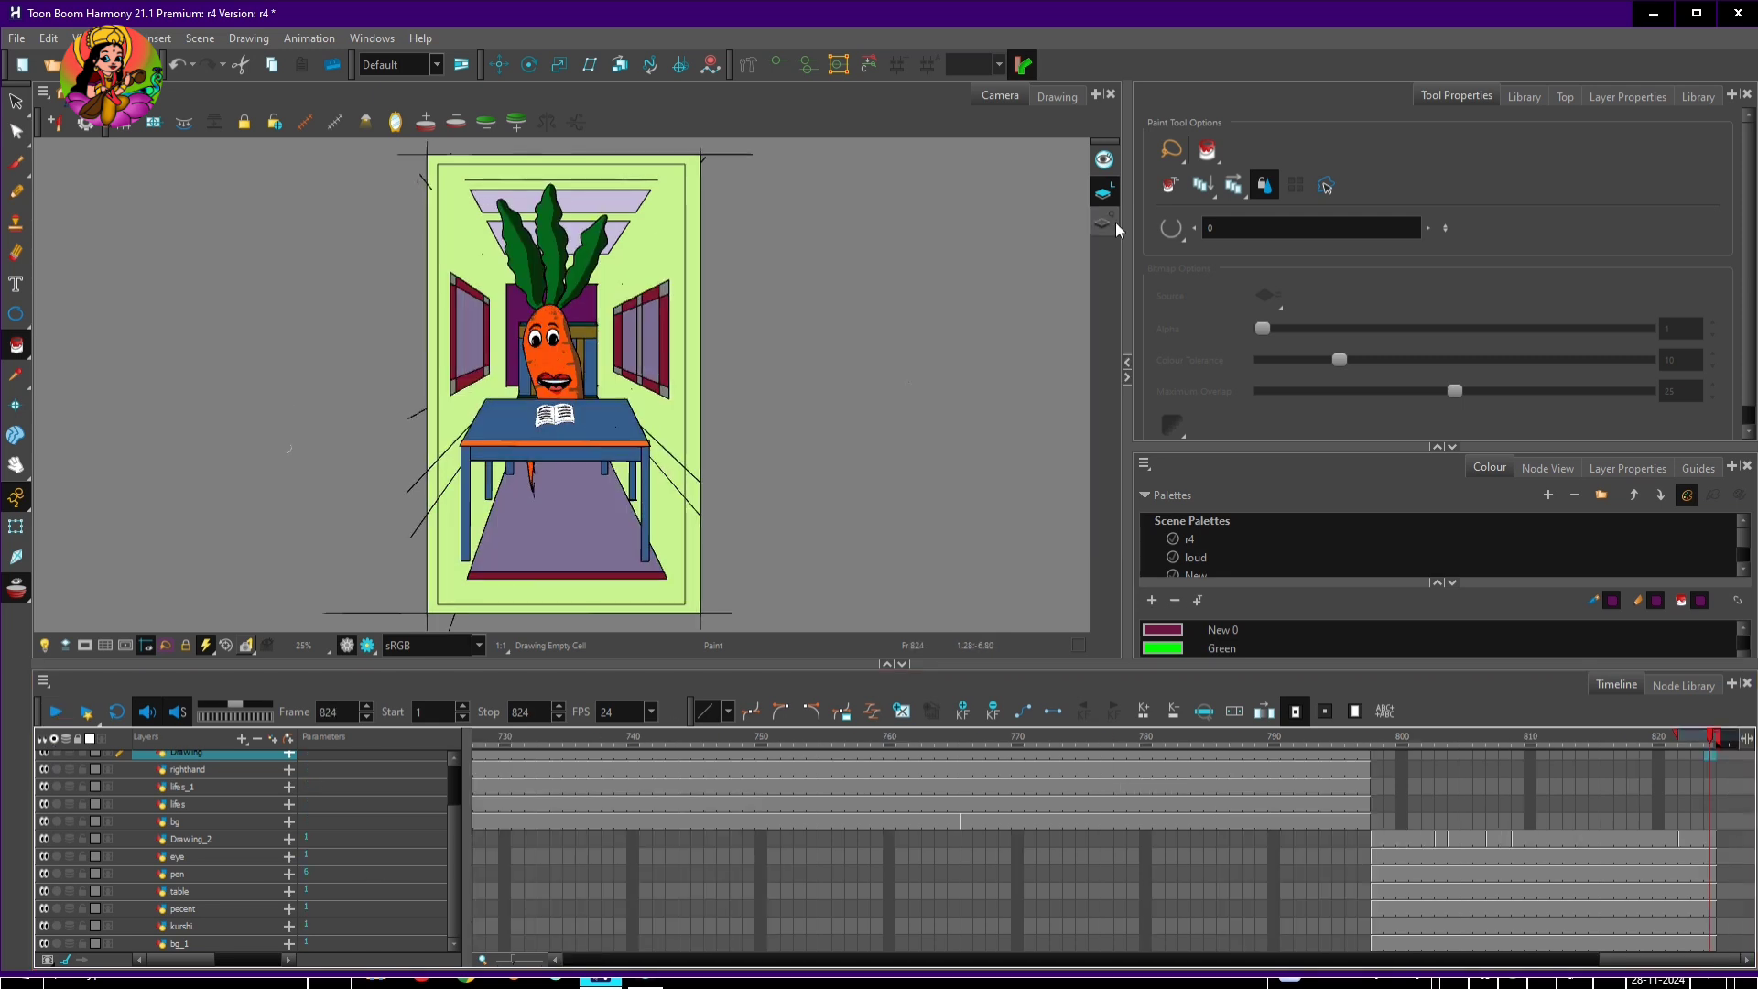
scroll(275, 824, "up", 1)
left_click(502, 806)
left_click(56, 711)
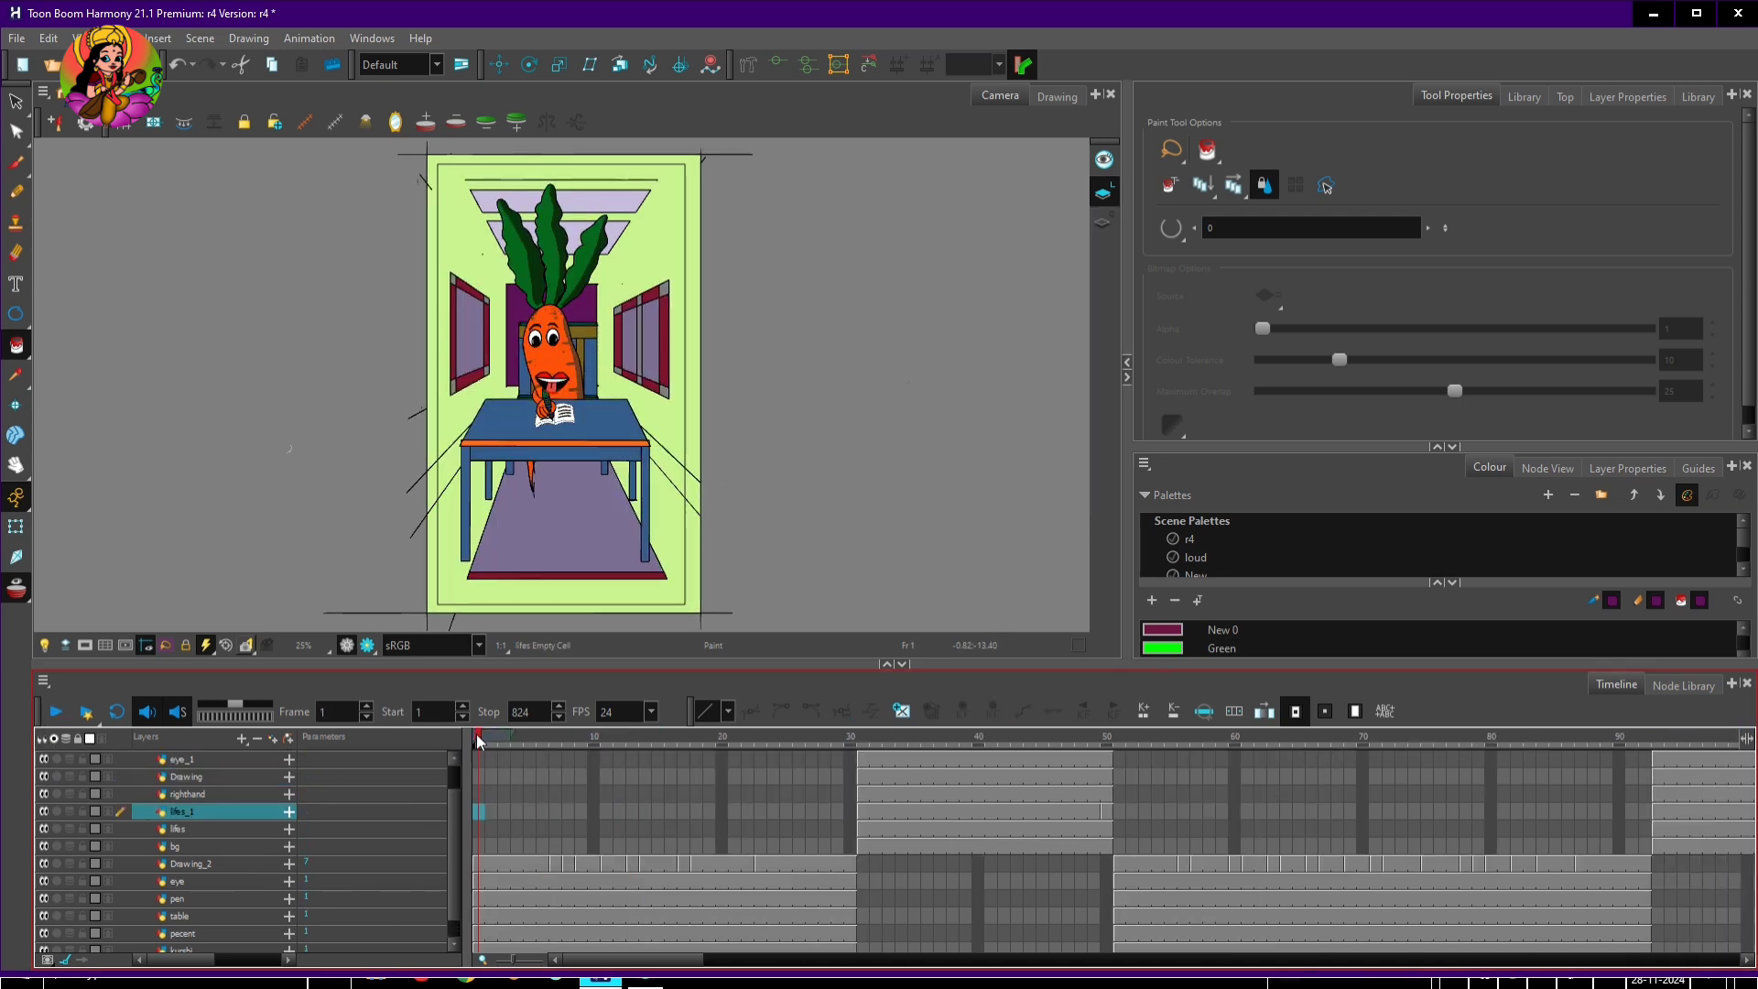
Close the Colour view and duplicate the eye_1 drawing at frames 35 and 38 for a beetroot blink
left_click(1746, 465)
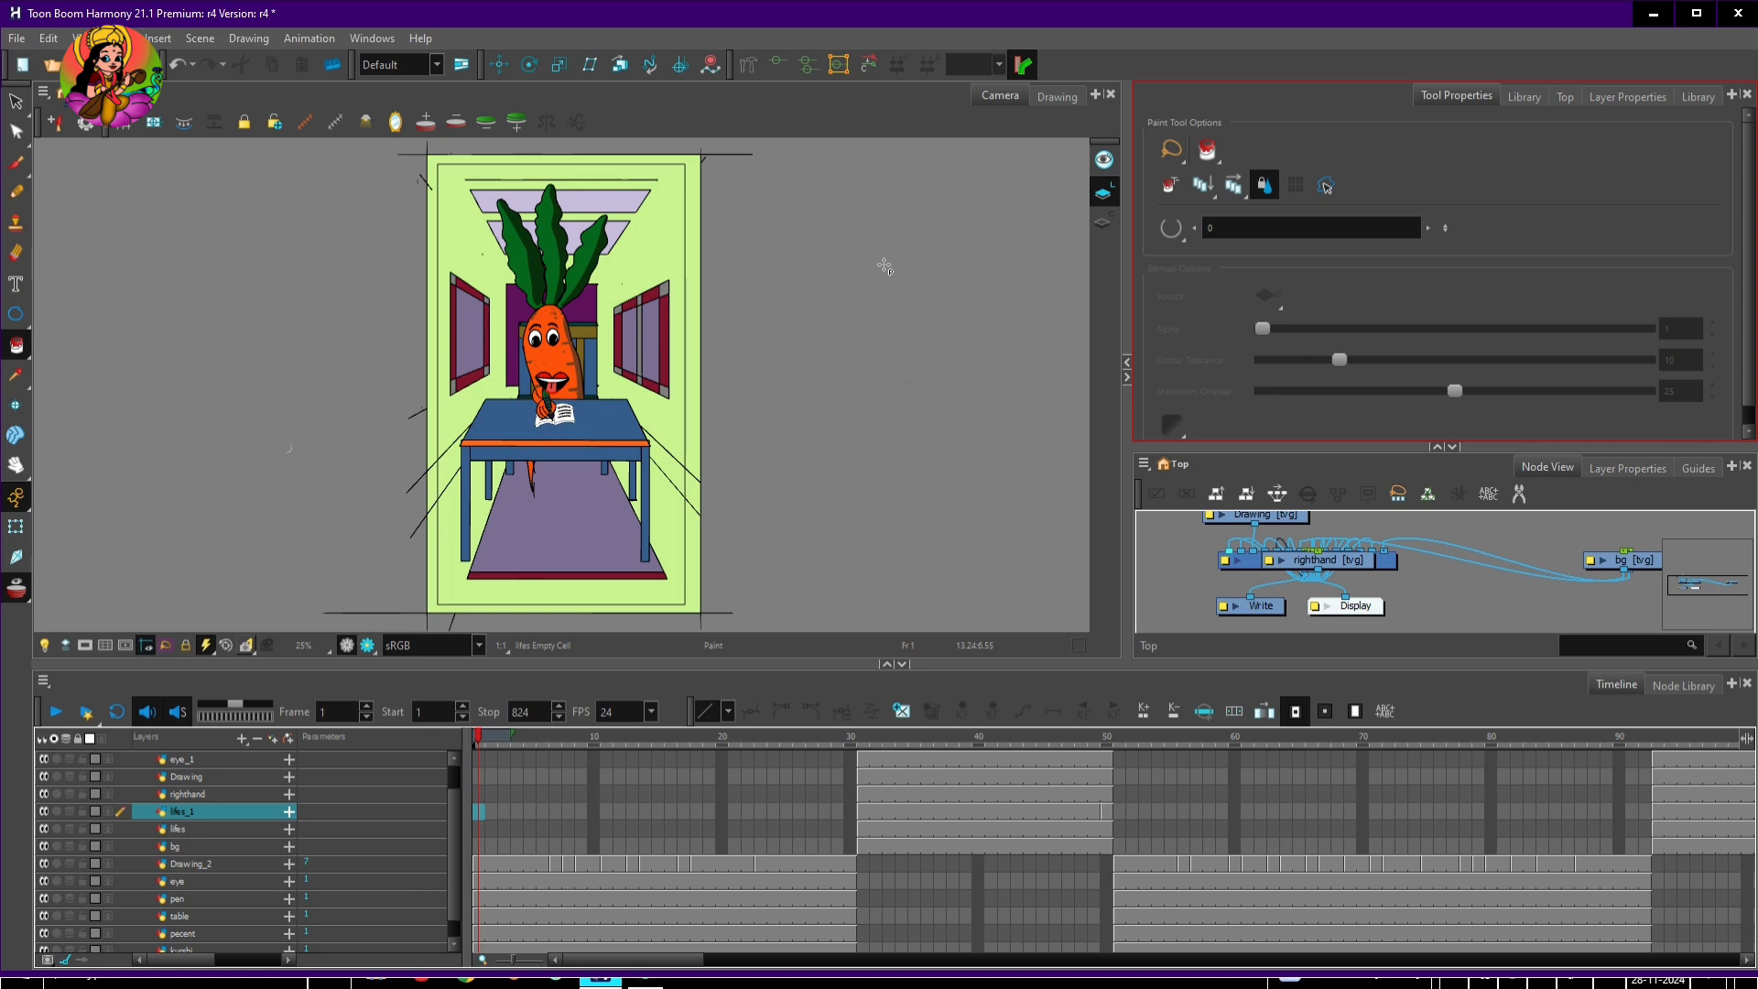
left_click(866, 737)
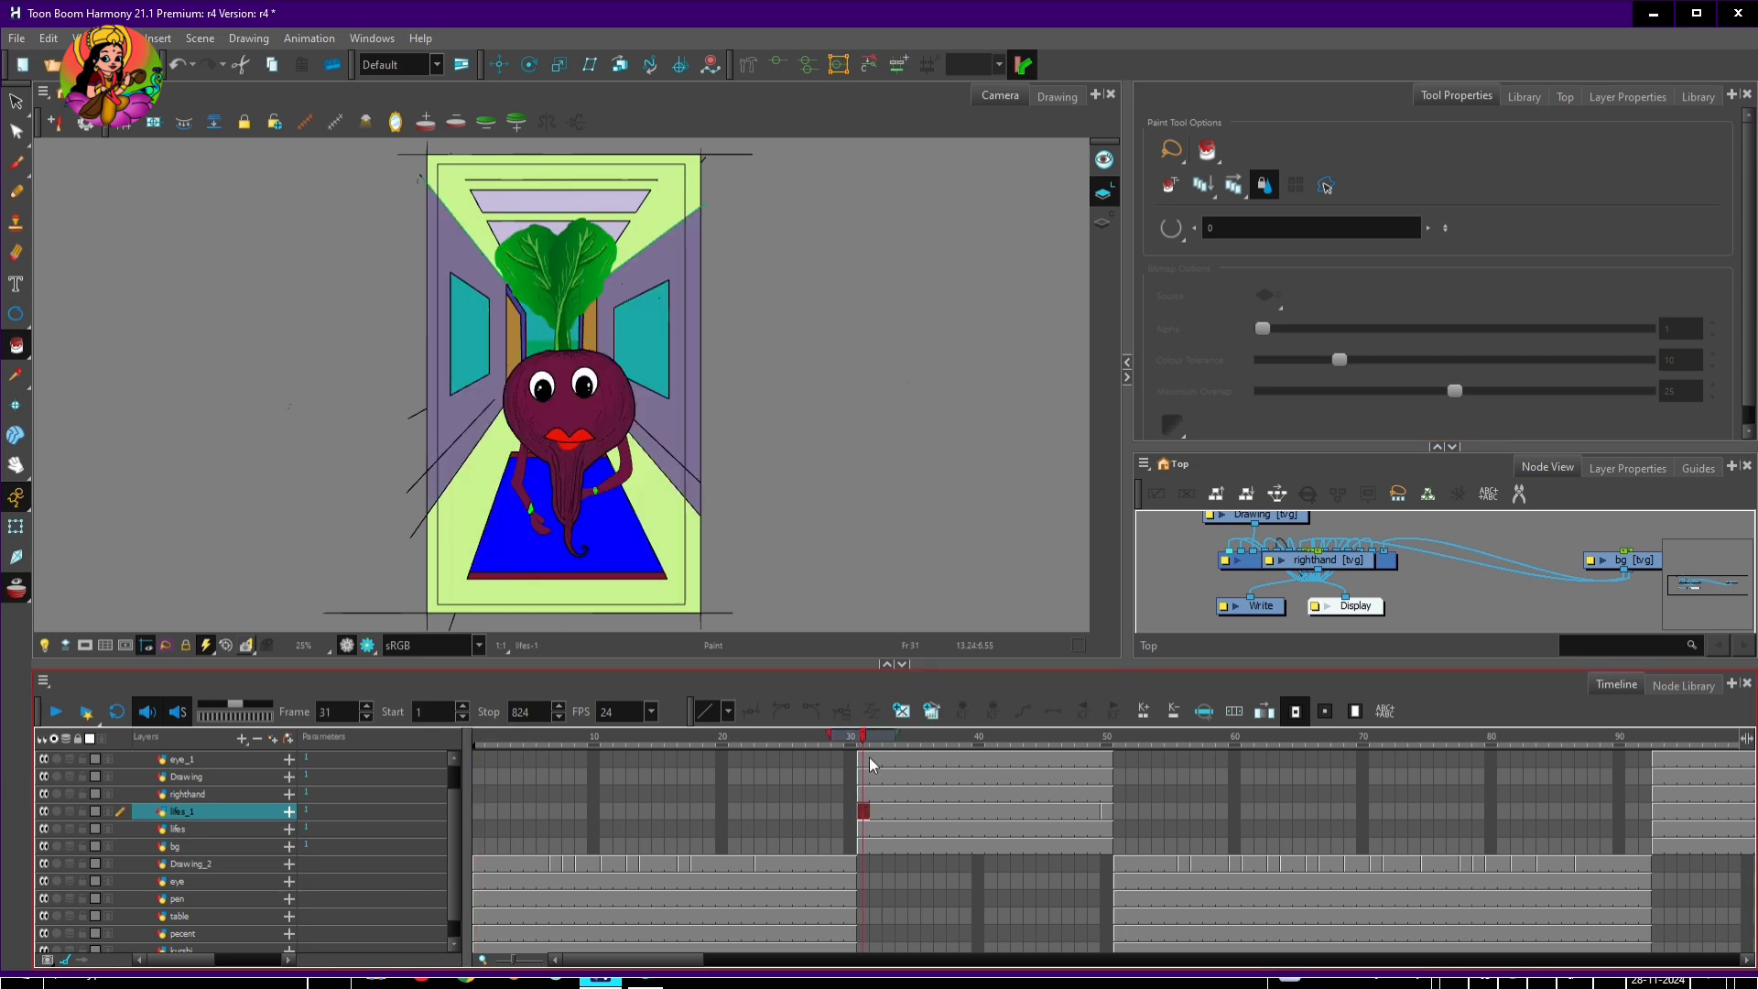
left_click(915, 759)
left_click(953, 759)
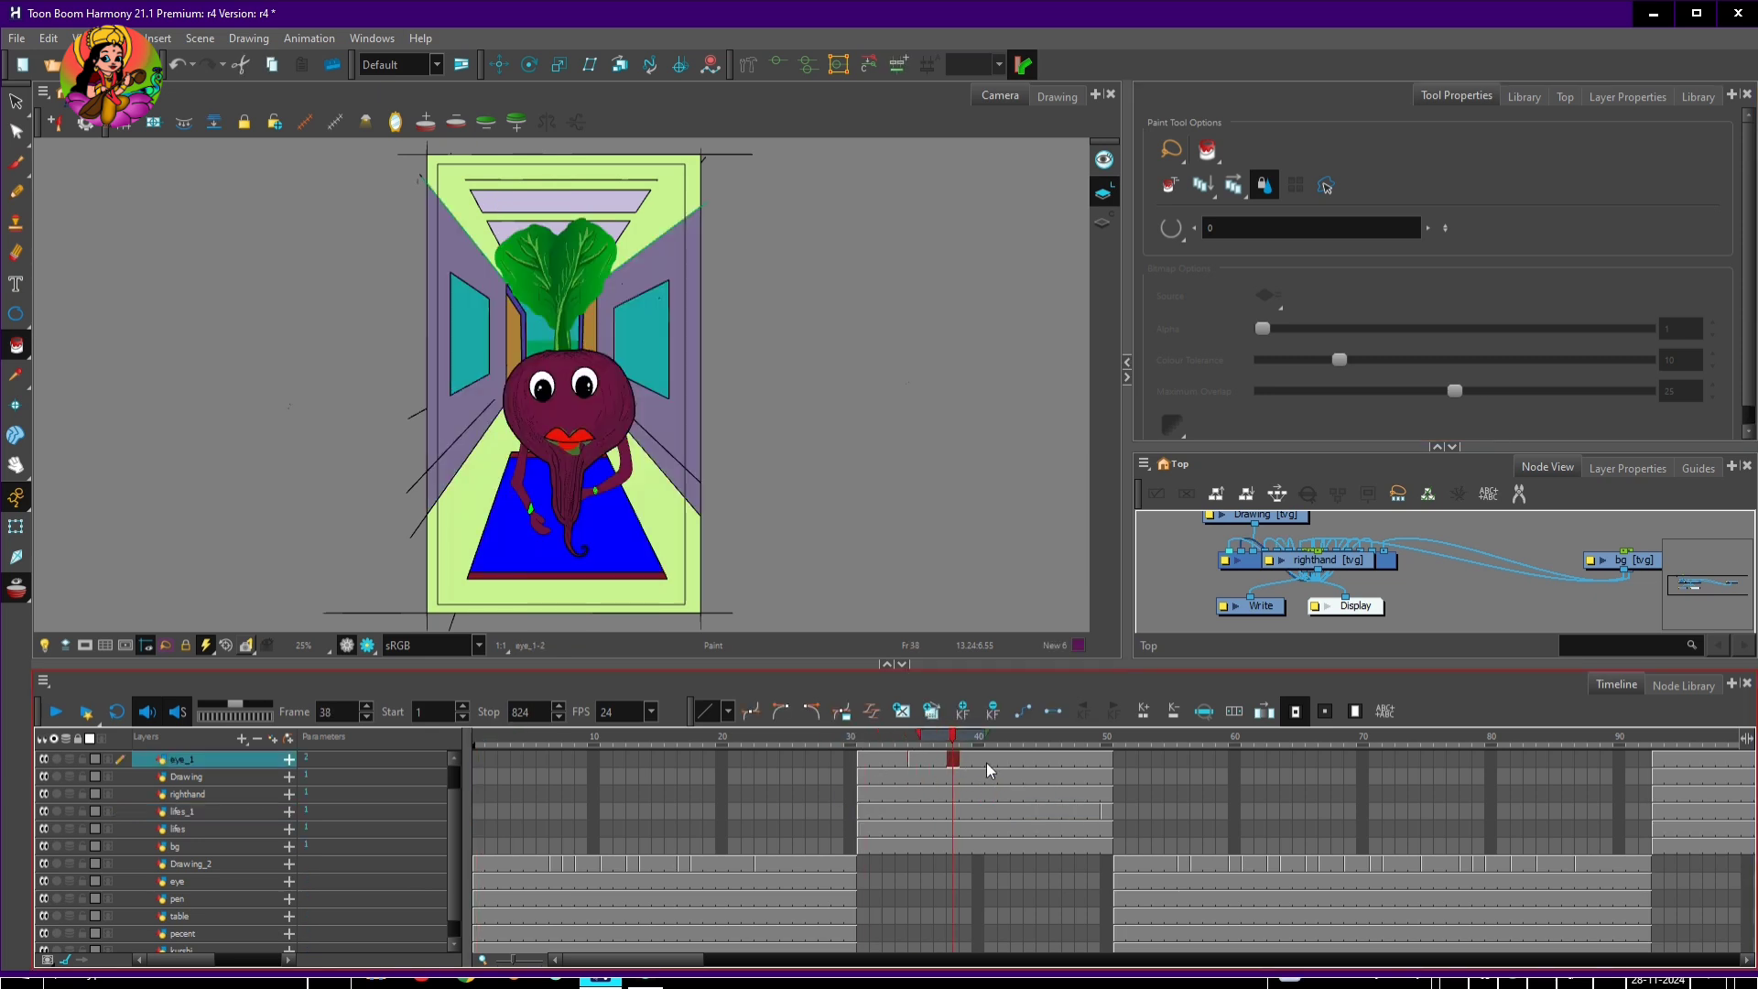
scroll(817, 728, "down", 2)
scroll(821, 728, "down", 2)
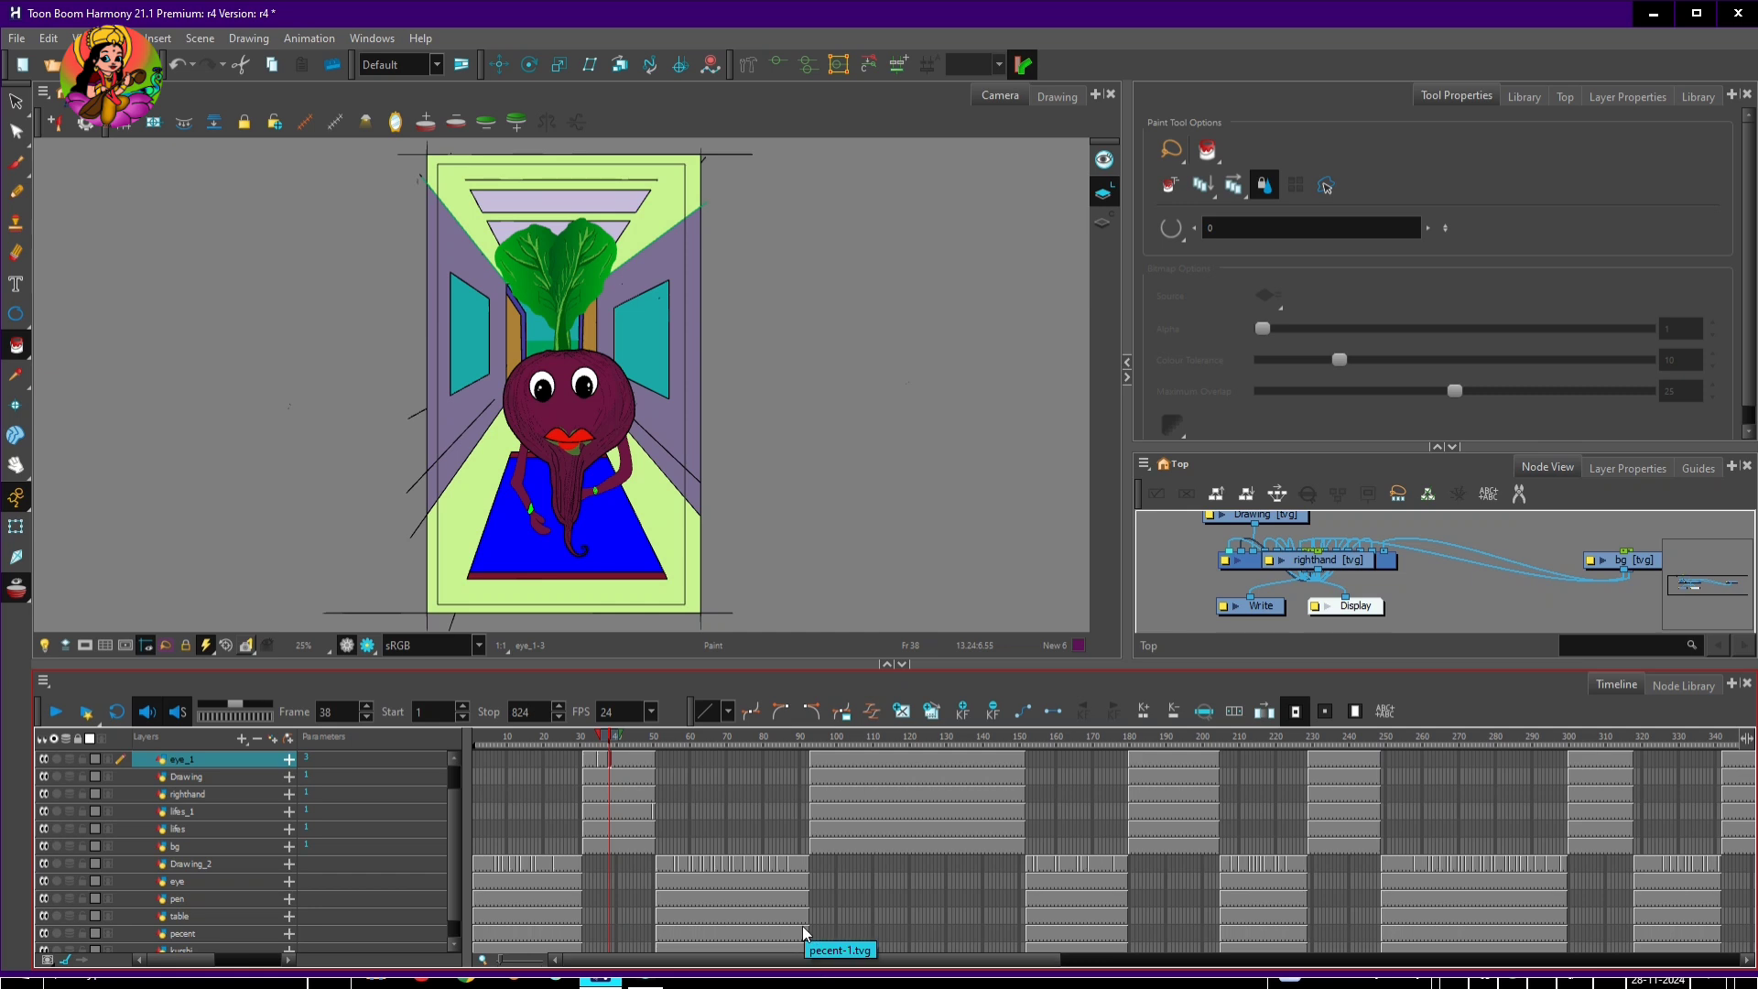
Reopen the Colour view and fill the beetroot's eyes with Black on the eye_1 blink drawings, including frames 110 and 145
left_click(1731, 94)
left_click(1694, 173)
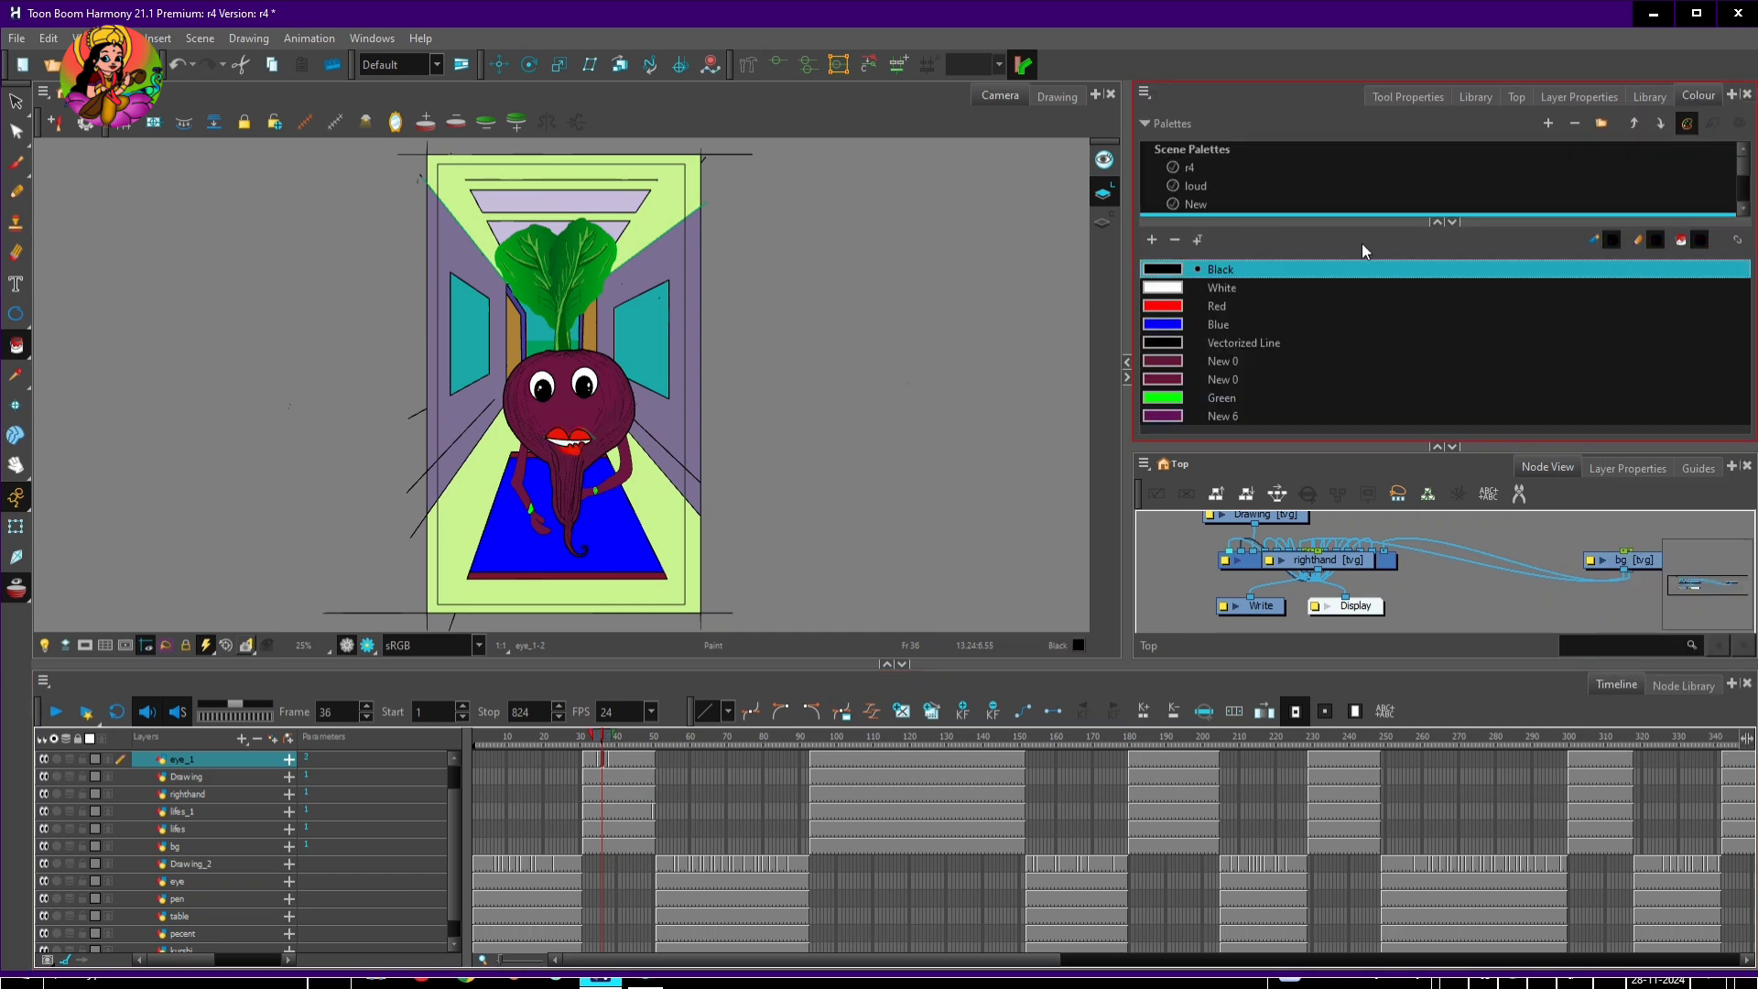
mouse_move(600, 733)
left_mouse_down()
mouse_move(854, 737)
mouse_move(872, 760)
left_mouse_up()
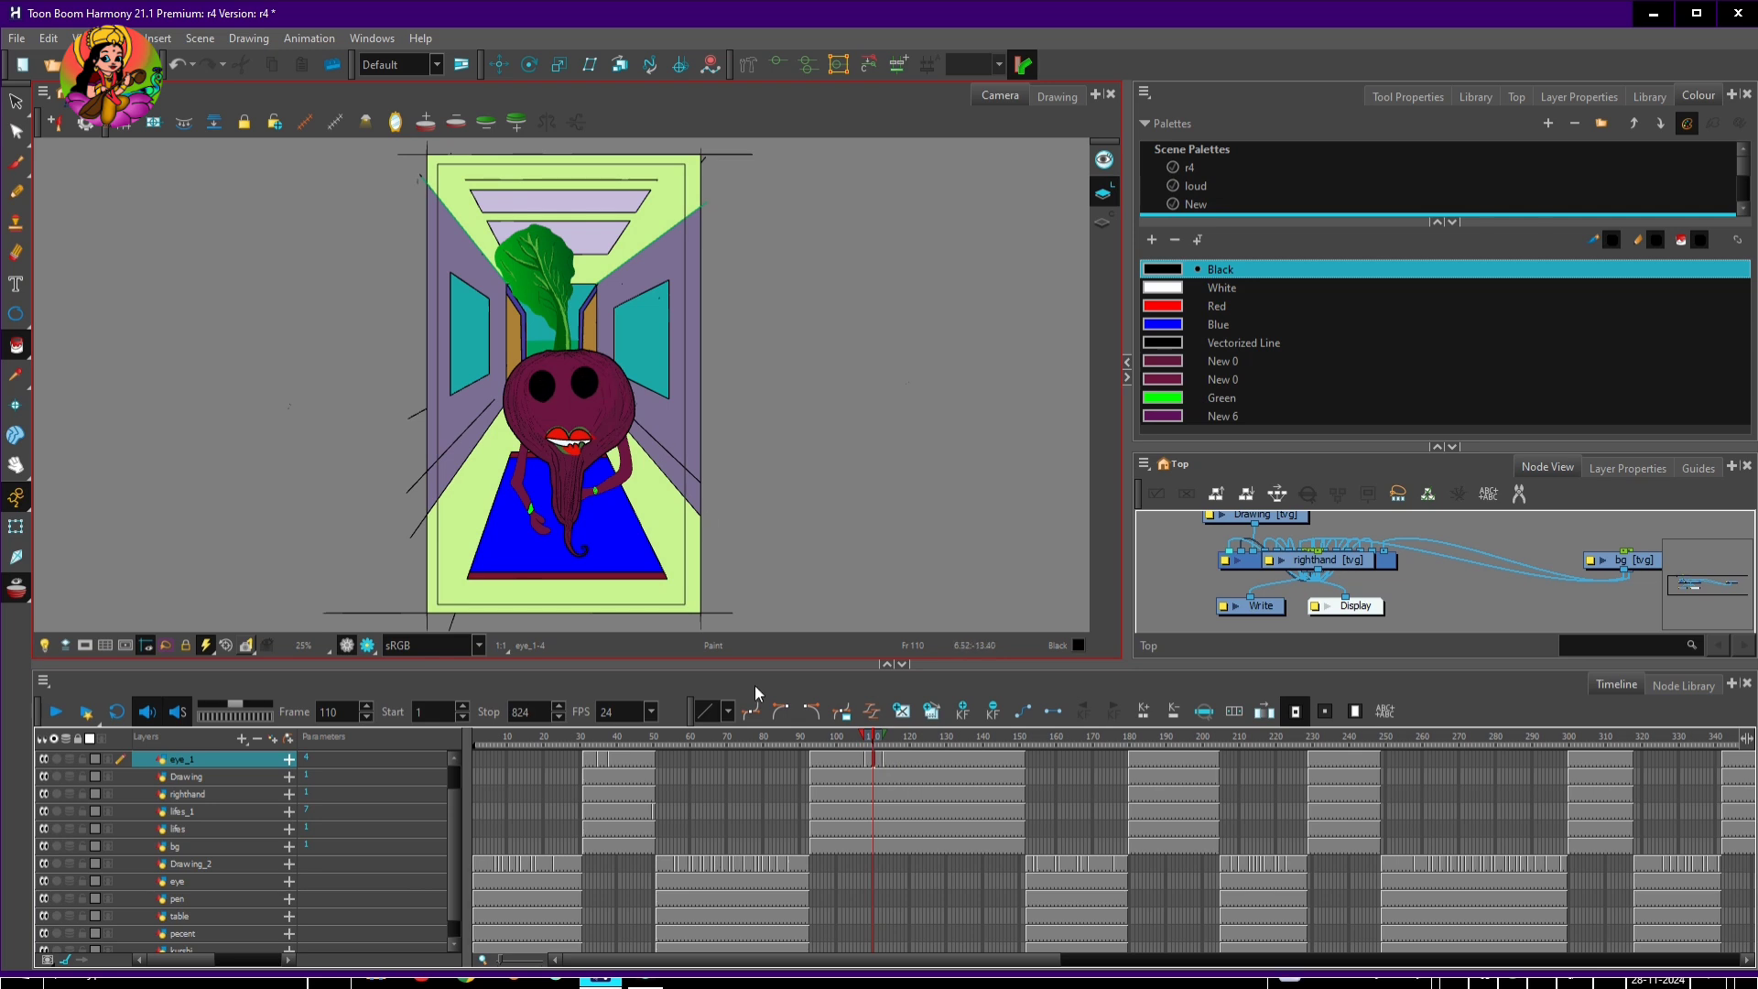
left_click(986, 738)
left_click(538, 386)
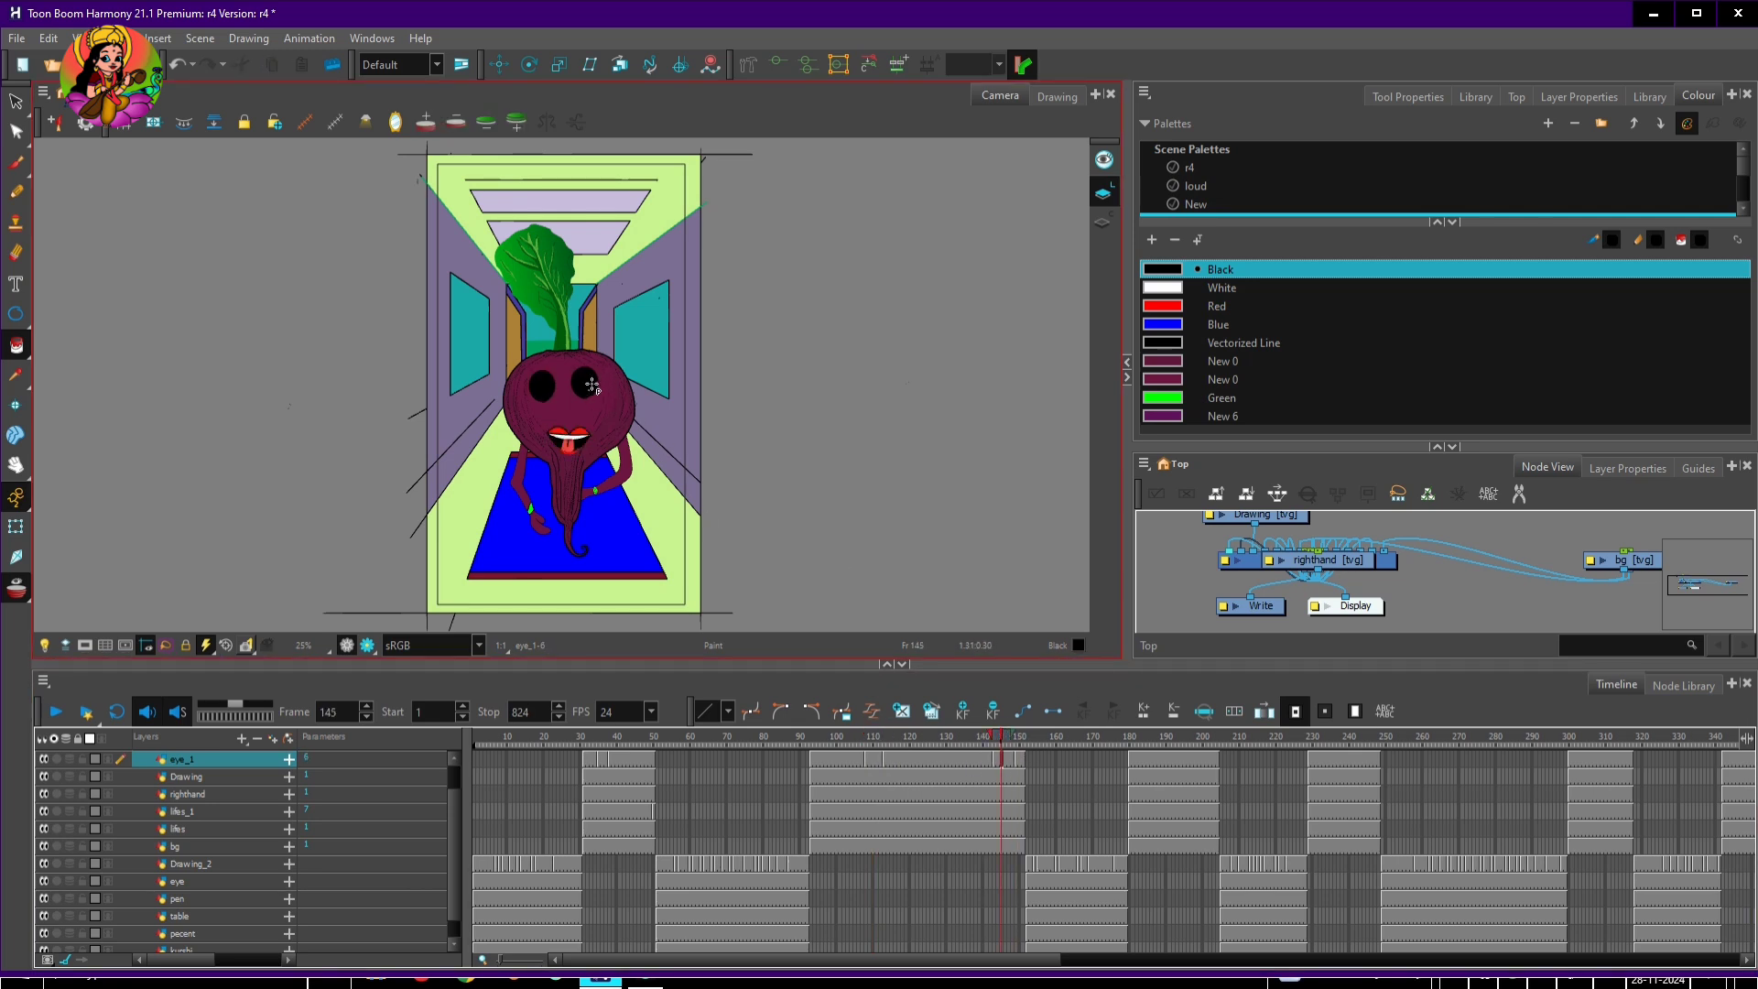
Add further blinks on eye_1 by filling the beetroot's eyes with Black, including at frame 772
left_click_drag(1048, 739, 1609, 740)
left_click(545, 384)
left_click(1381, 739)
left_click_drag(1053, 962, 1708, 936)
left_click(1324, 760)
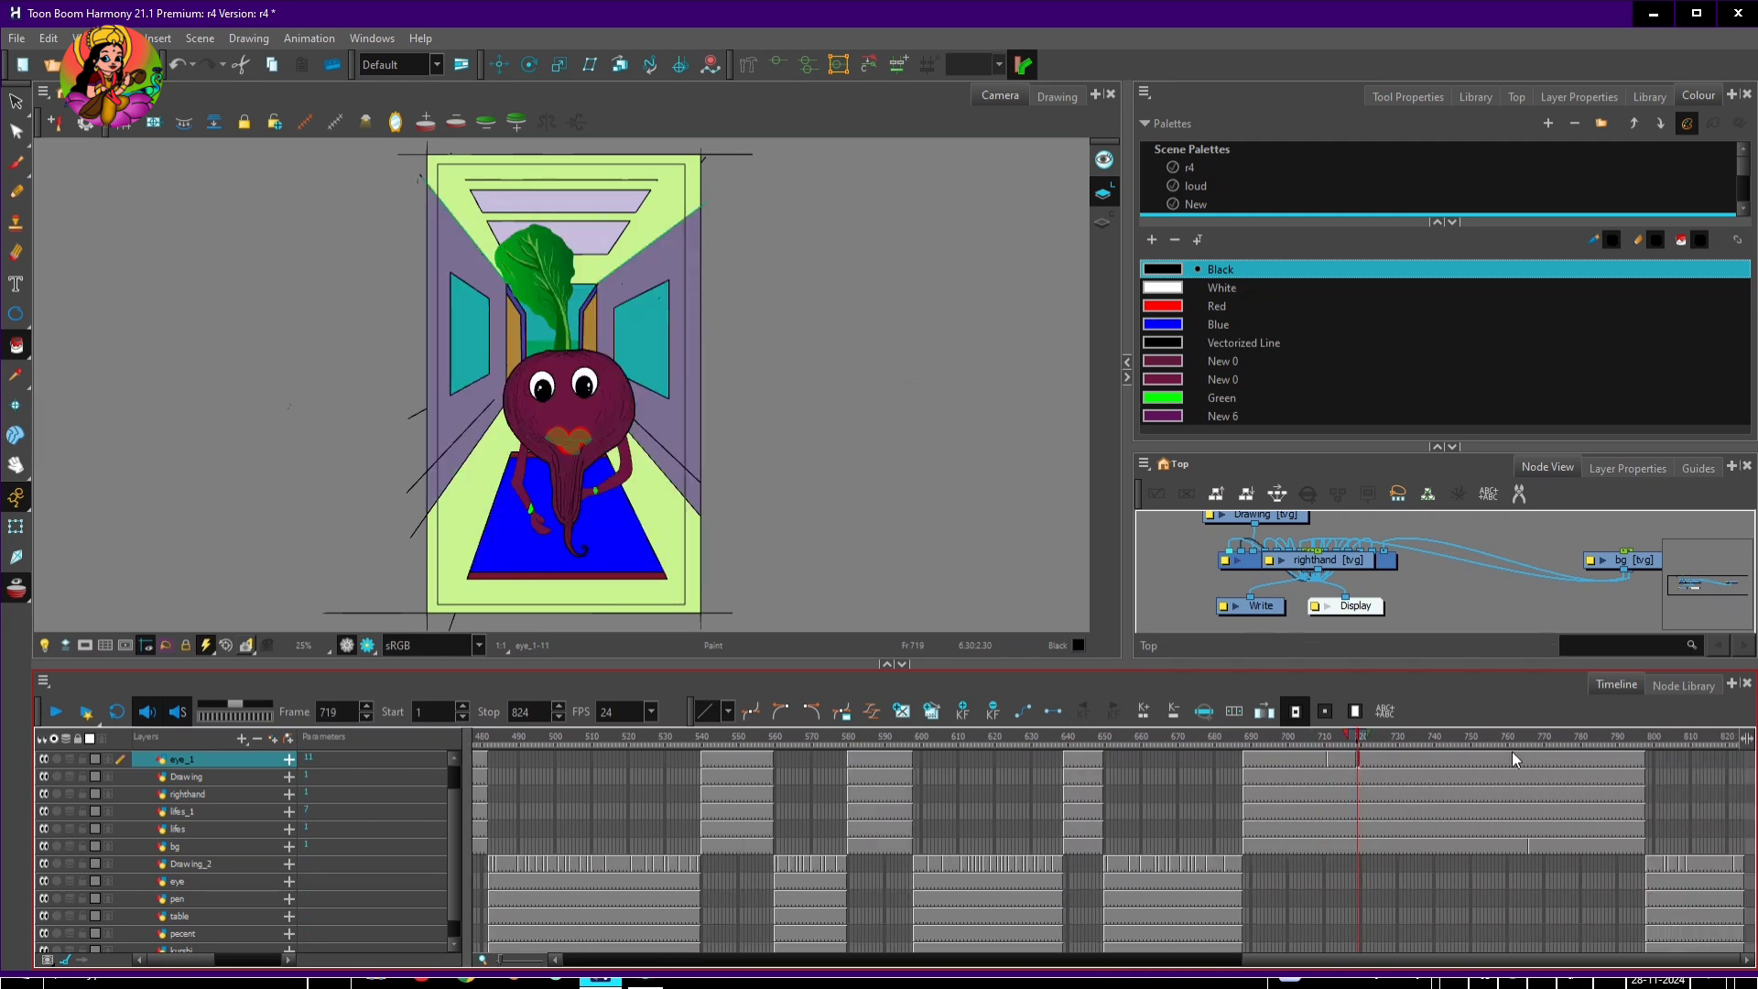
left_click(1347, 760)
left_click(547, 391)
left_click(1551, 740)
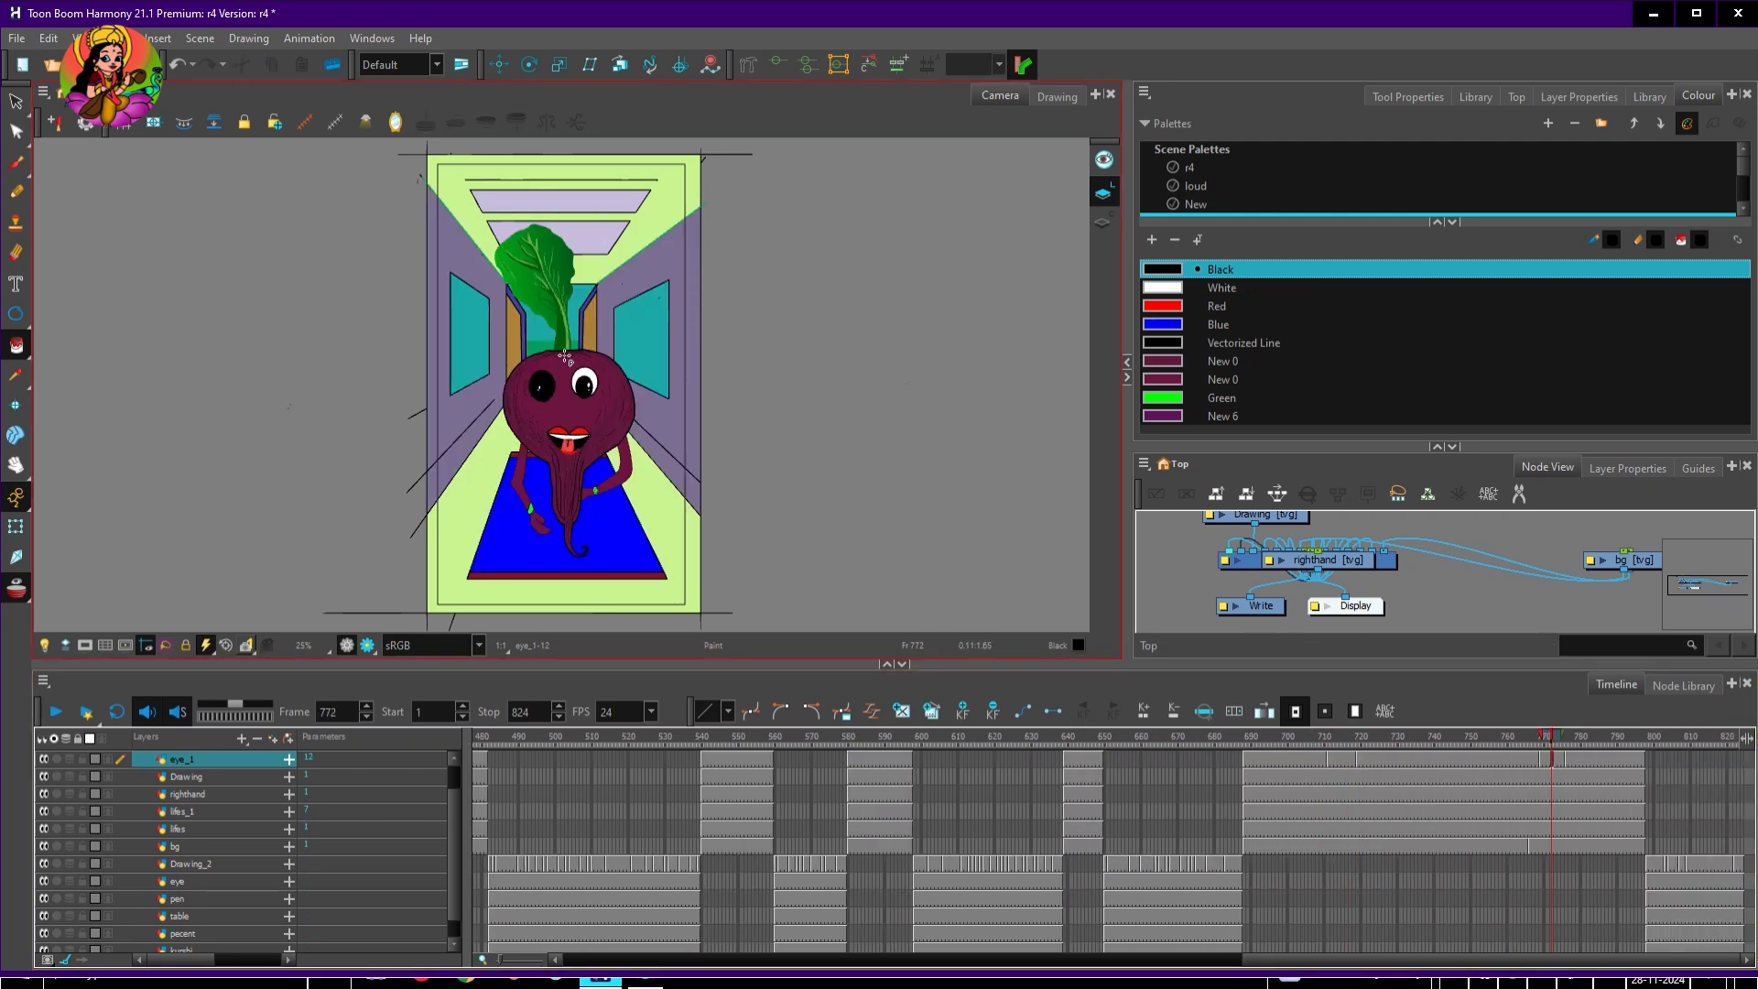
Fill both carrot eyes with Black on the first three blink drawings of the eye layer
left_click_drag(1369, 958, 627, 962)
left_click(513, 885)
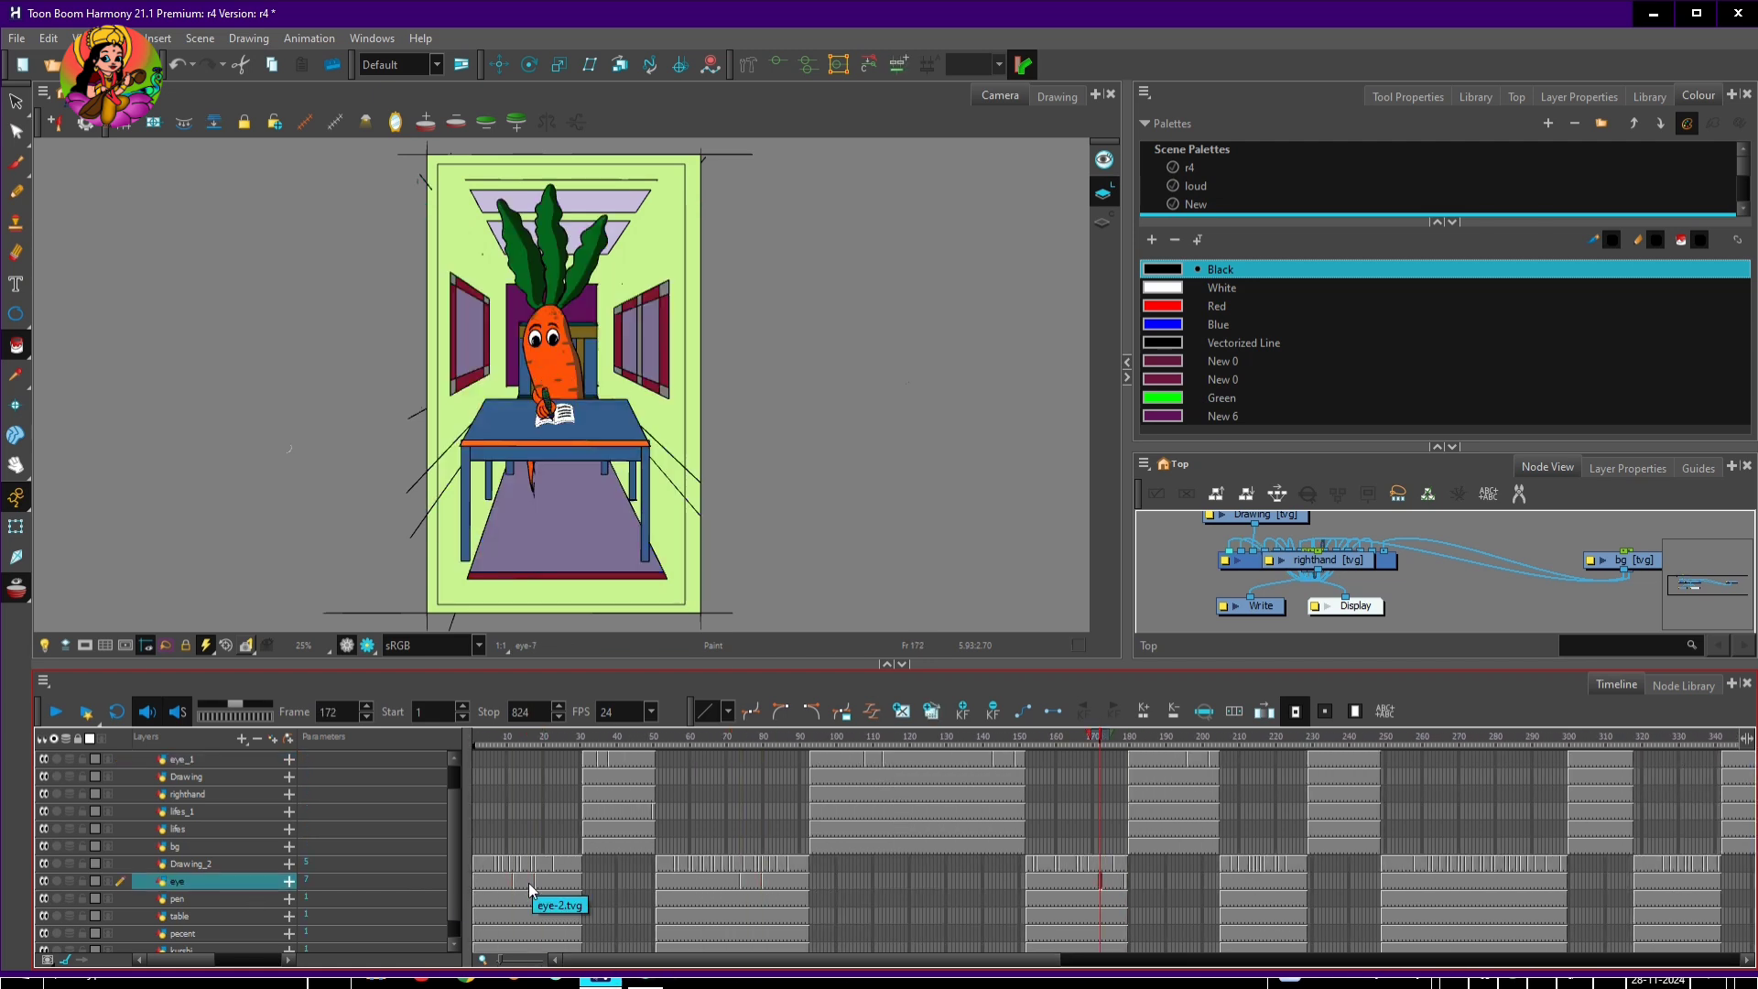
left_click(535, 338)
left_click(555, 337)
left_click(757, 881)
left_click(551, 332)
left_click(570, 331)
left_click(1110, 882)
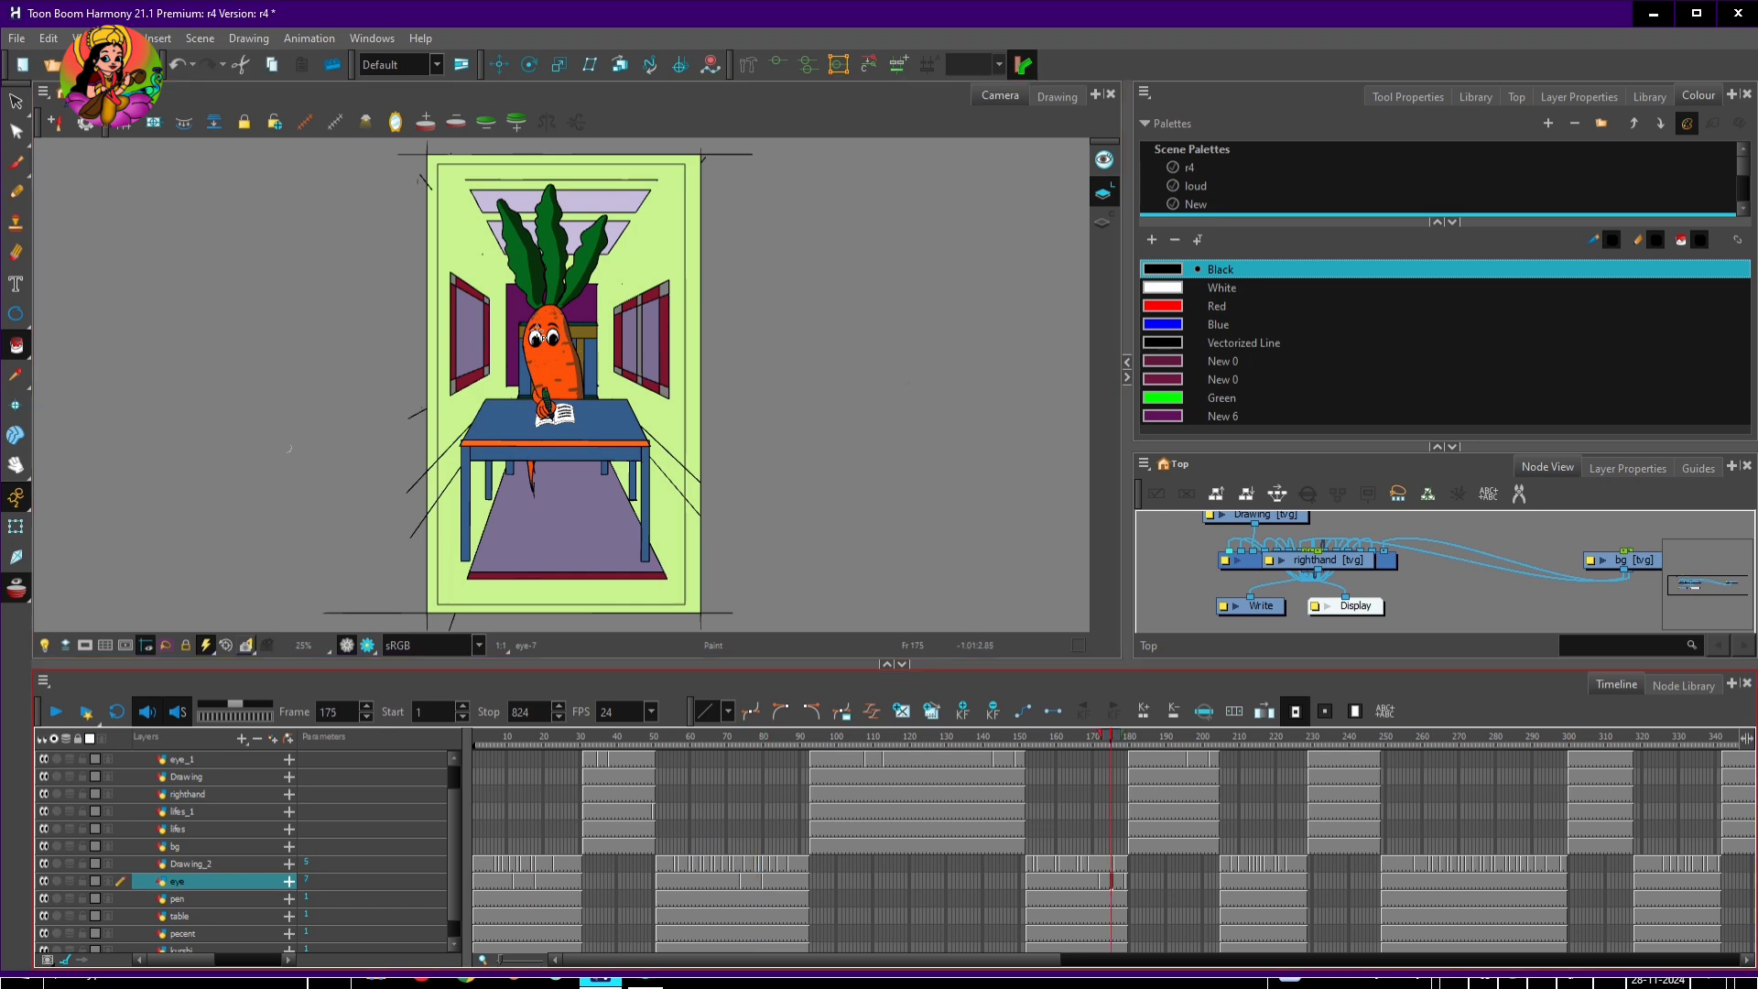
left_click(536, 338)
left_click(557, 337)
Fill both carrot eyes with Black on the eye layer at frame 268 and on the next two blink drawings
left_click_drag(824, 959, 998, 960)
left_click(1005, 882)
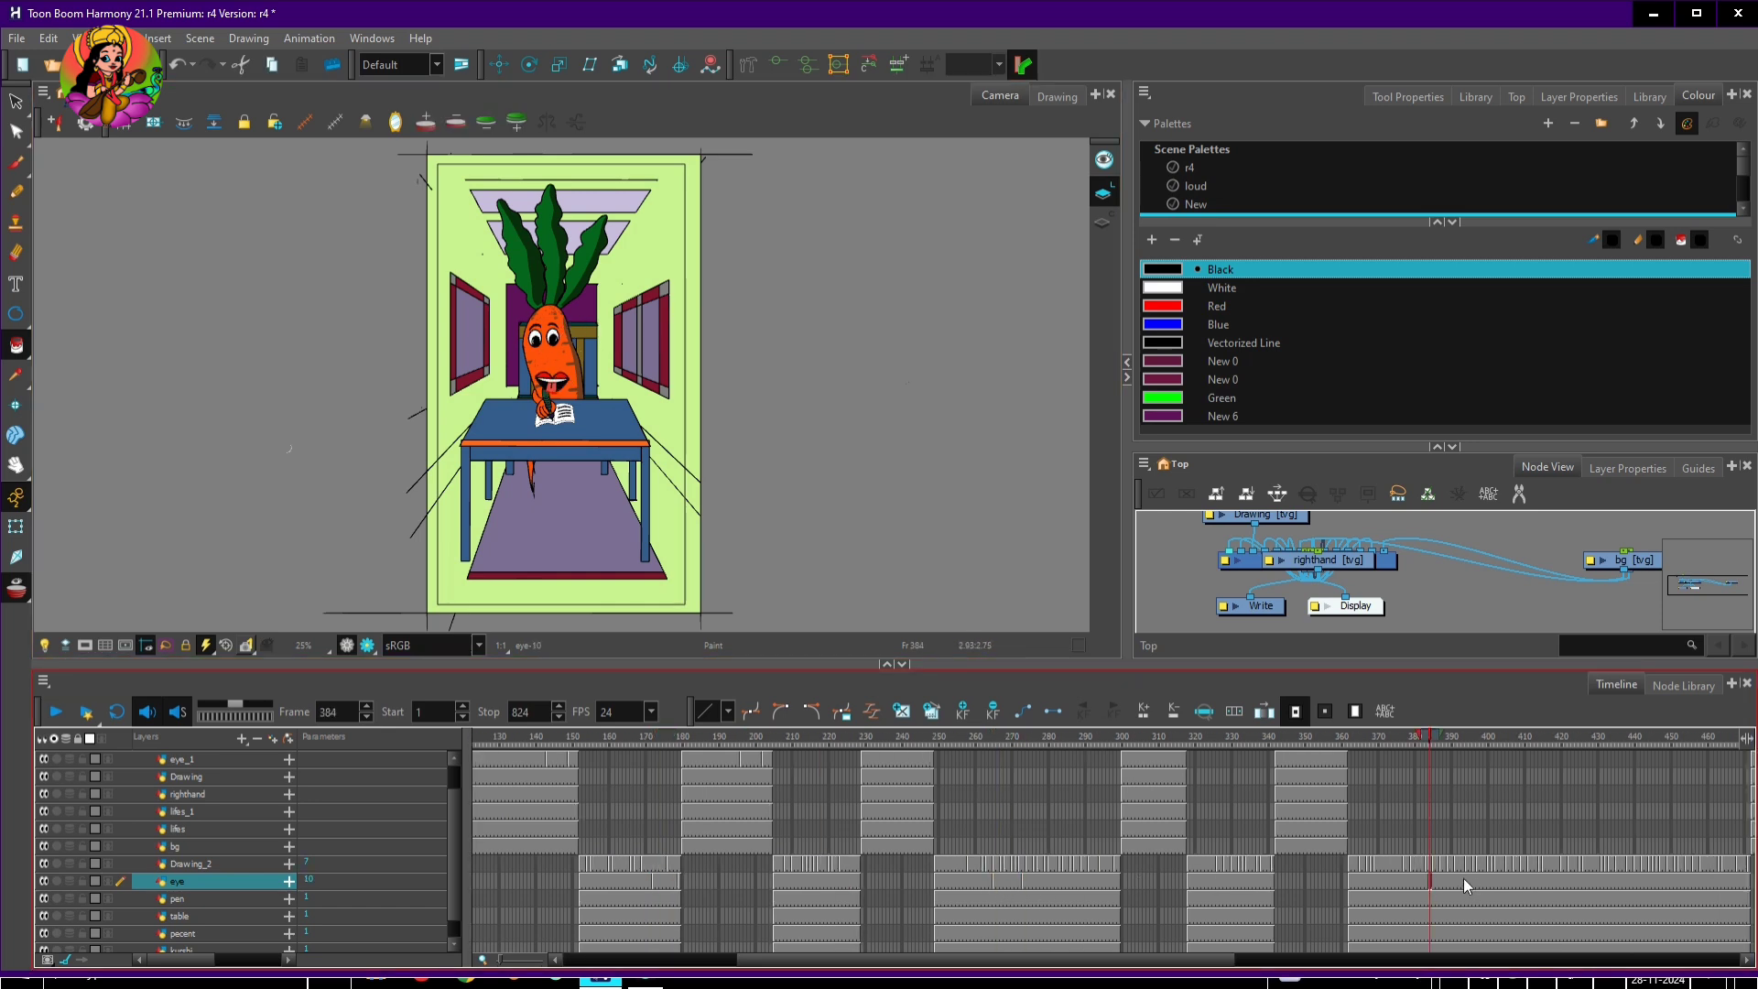
left_click(1469, 885)
left_click_drag(1197, 961, 1319, 960)
left_click(693, 881)
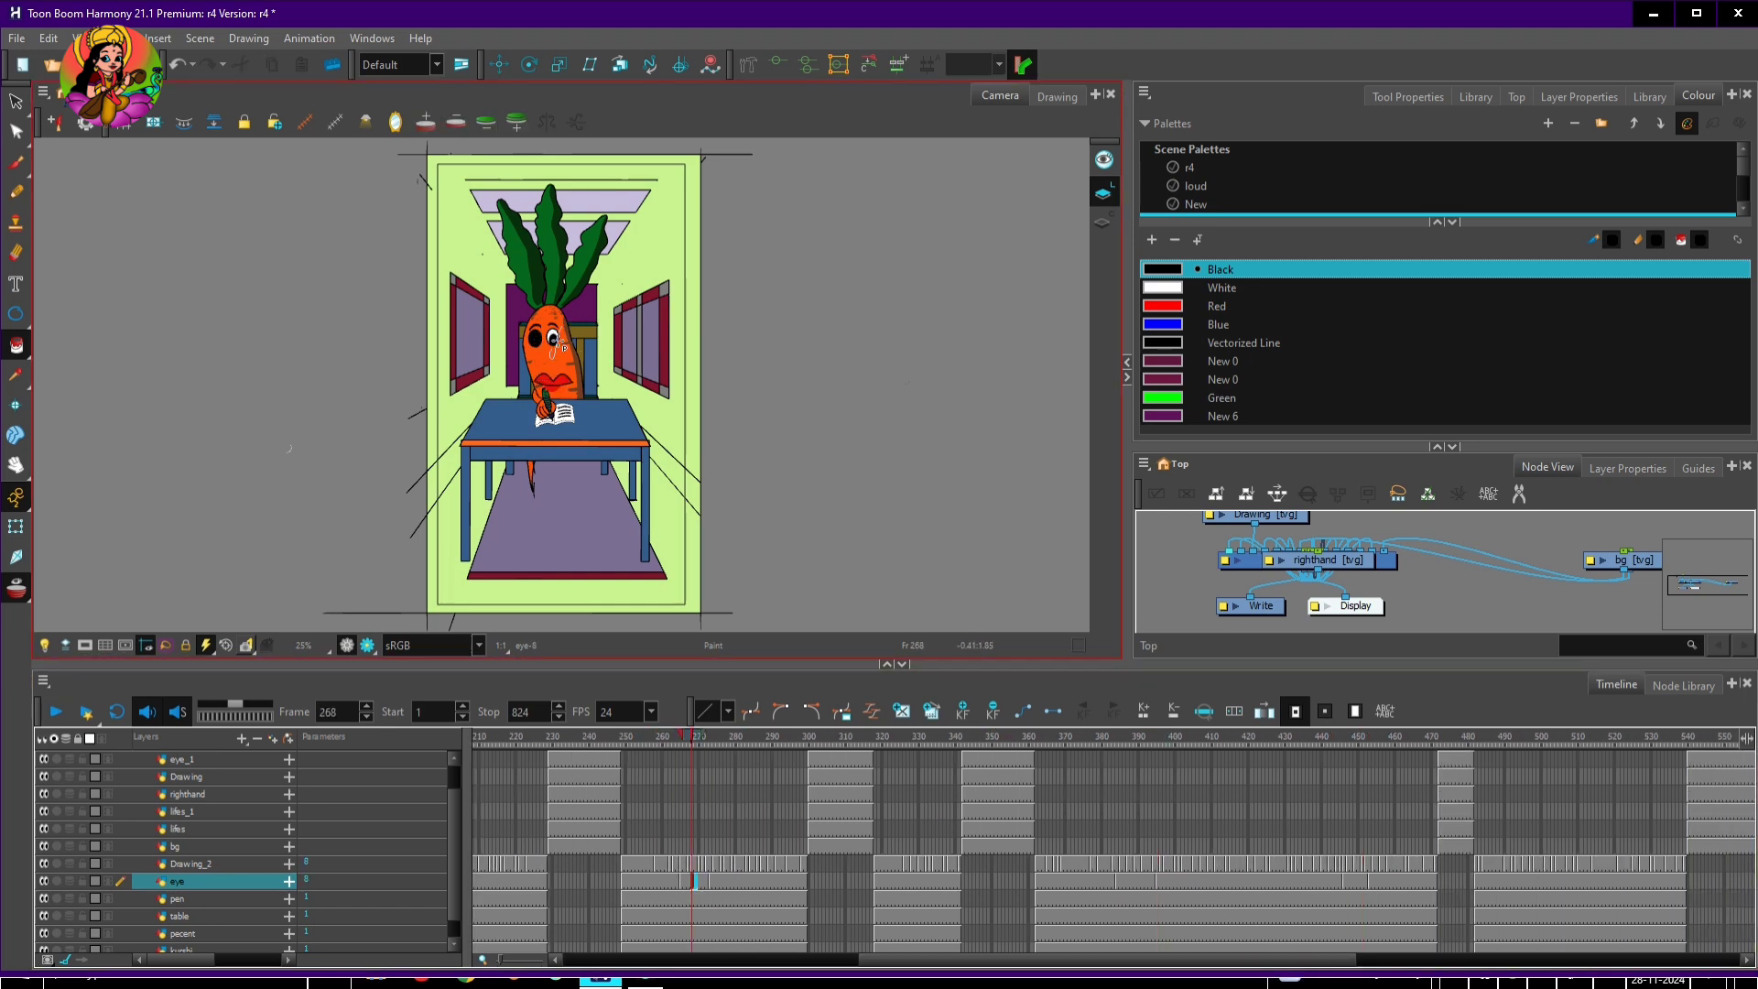
left_click(1135, 882)
left_click(534, 338)
left_click(552, 338)
left_click(1353, 882)
left_click(535, 338)
left_click(552, 338)
Add carrot blinks on the eye layer around frame 529 and at frame 632, filling both eyes with Black
left_click_drag(1126, 961, 1409, 961)
left_click(922, 885)
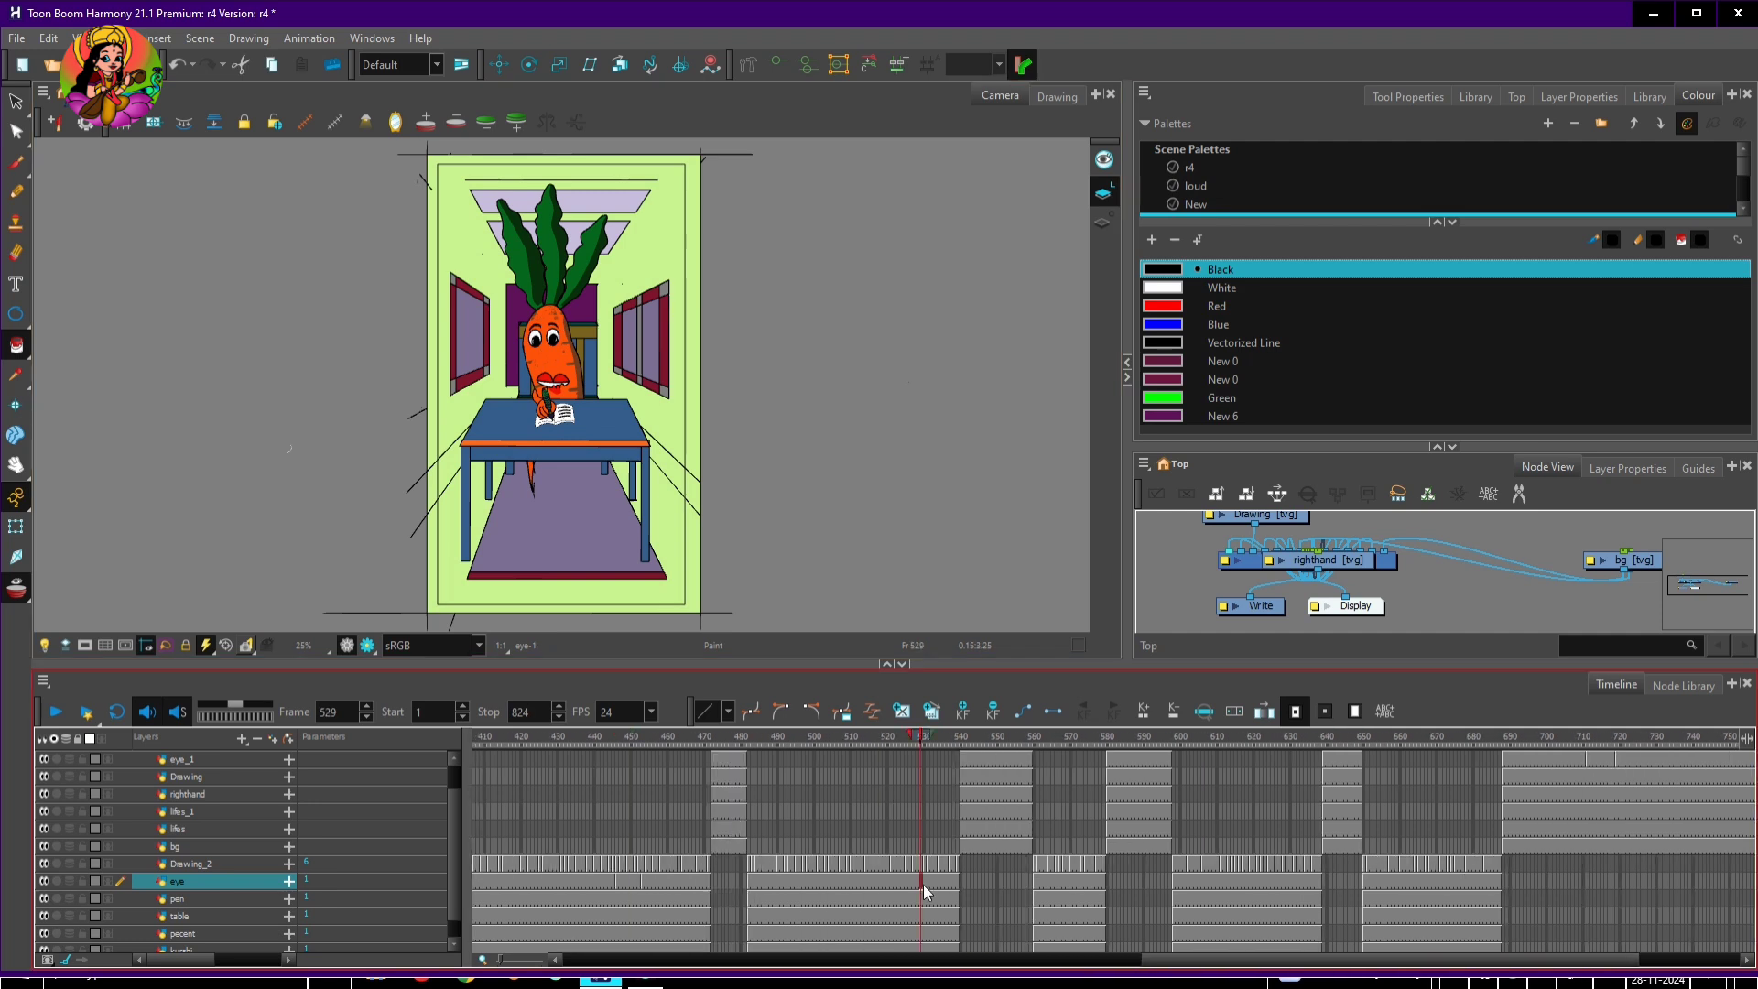
left_click(938, 884)
left_click_drag(1145, 962, 1177, 961)
left_click(1195, 881)
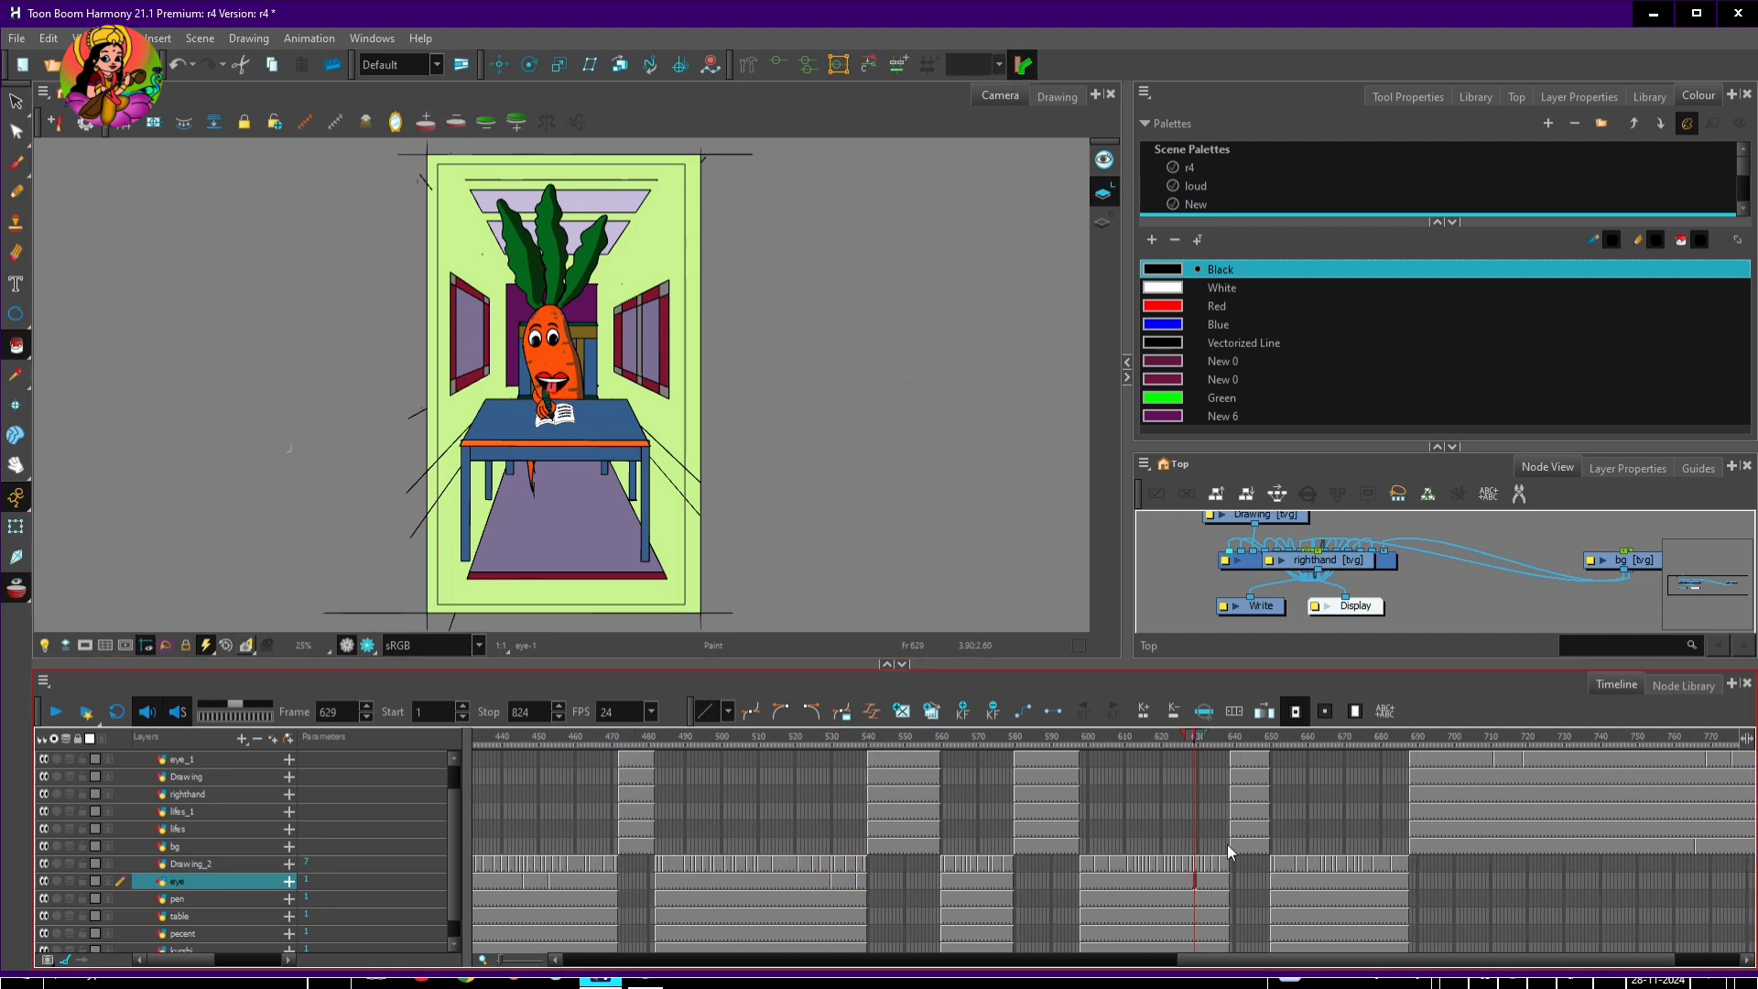
left_click(1206, 882)
left_click(534, 338)
left_click(552, 338)
Build a two-segment deformation chain on the pecent layer, running from the carrot's lower body through its crown to the leaf tips
left_click_drag(1329, 960, 632, 944)
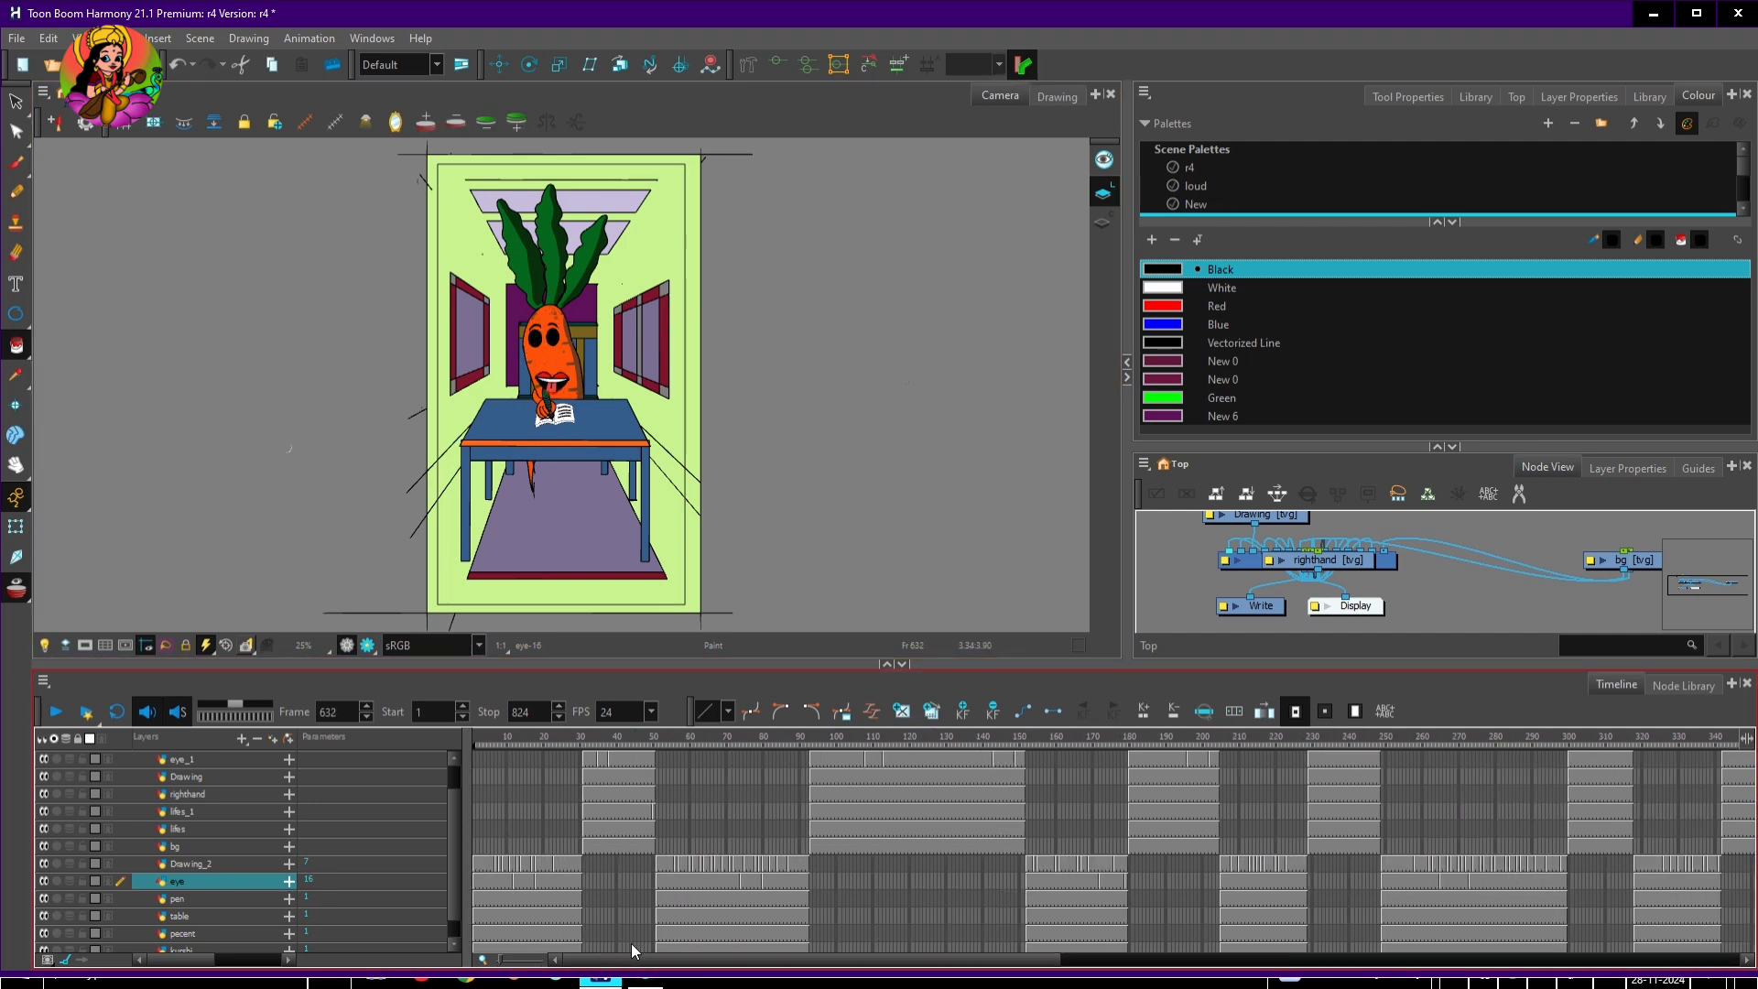
key("2")
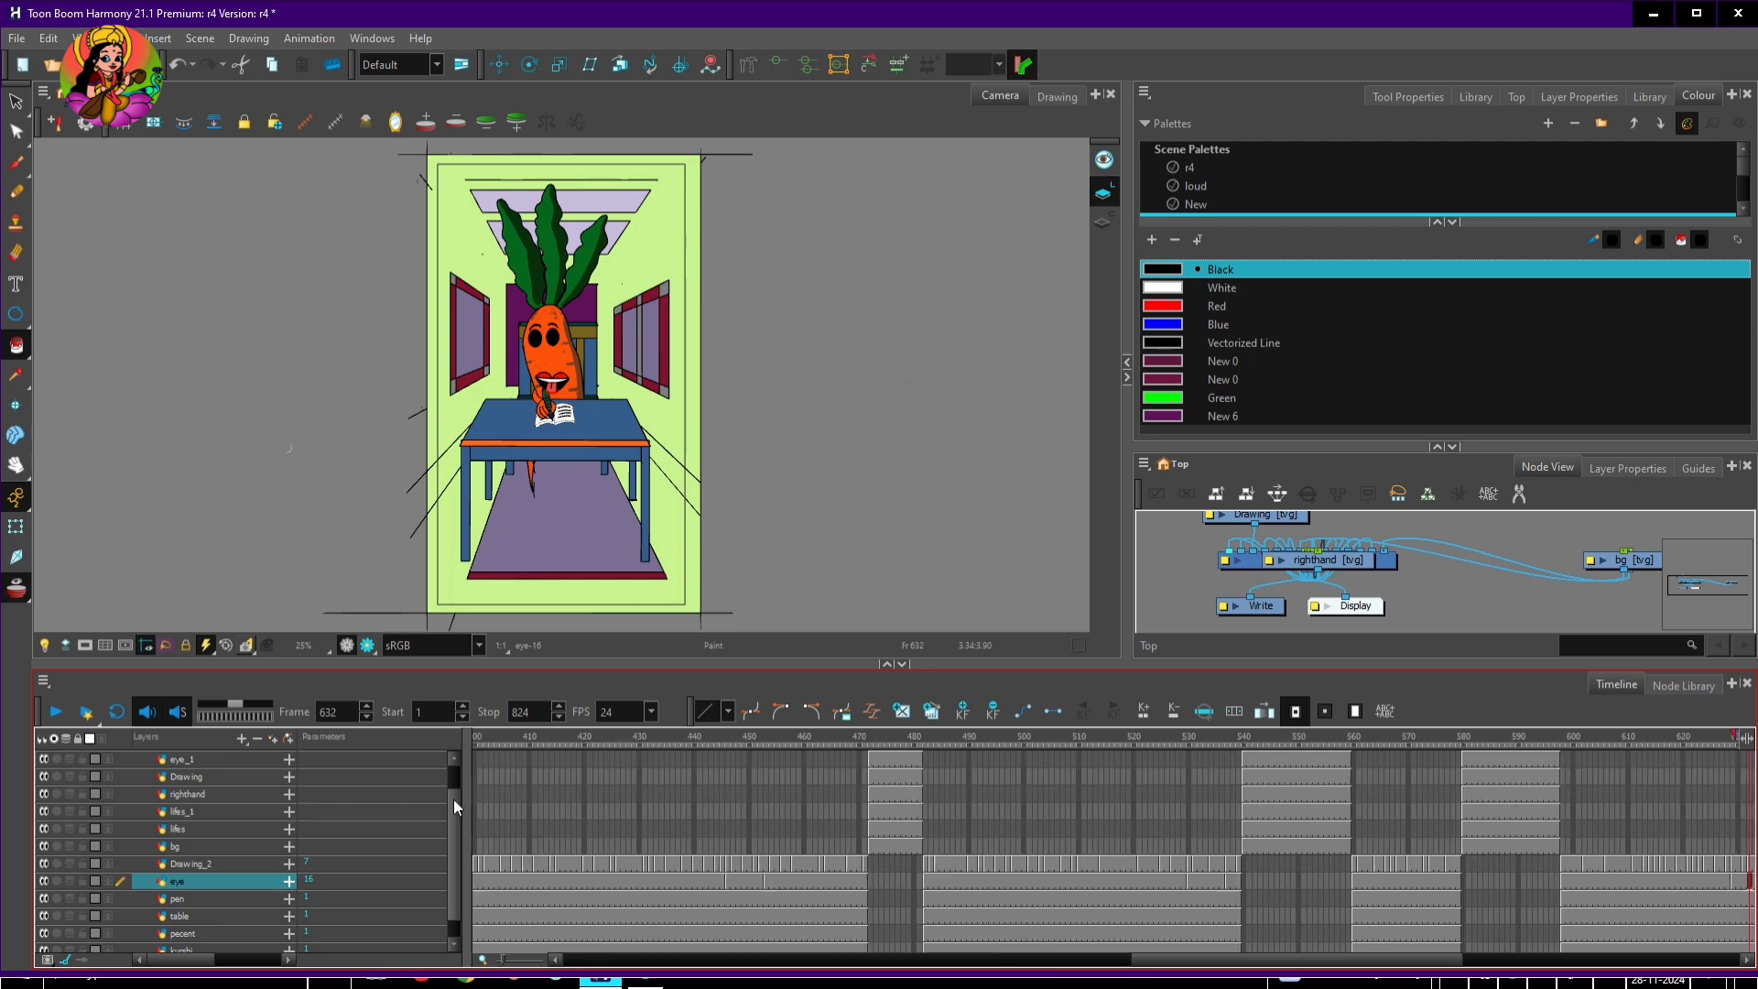
left_click(249, 933)
left_click(748, 64)
left_click_drag(556, 430, 551, 310)
left_click(547, 192)
left_click(16, 527)
Key the swaying pecent deformation across the carrot shots through frame 682 and save the scene
left_click_drag(1168, 959, 568, 952)
left_click(477, 934)
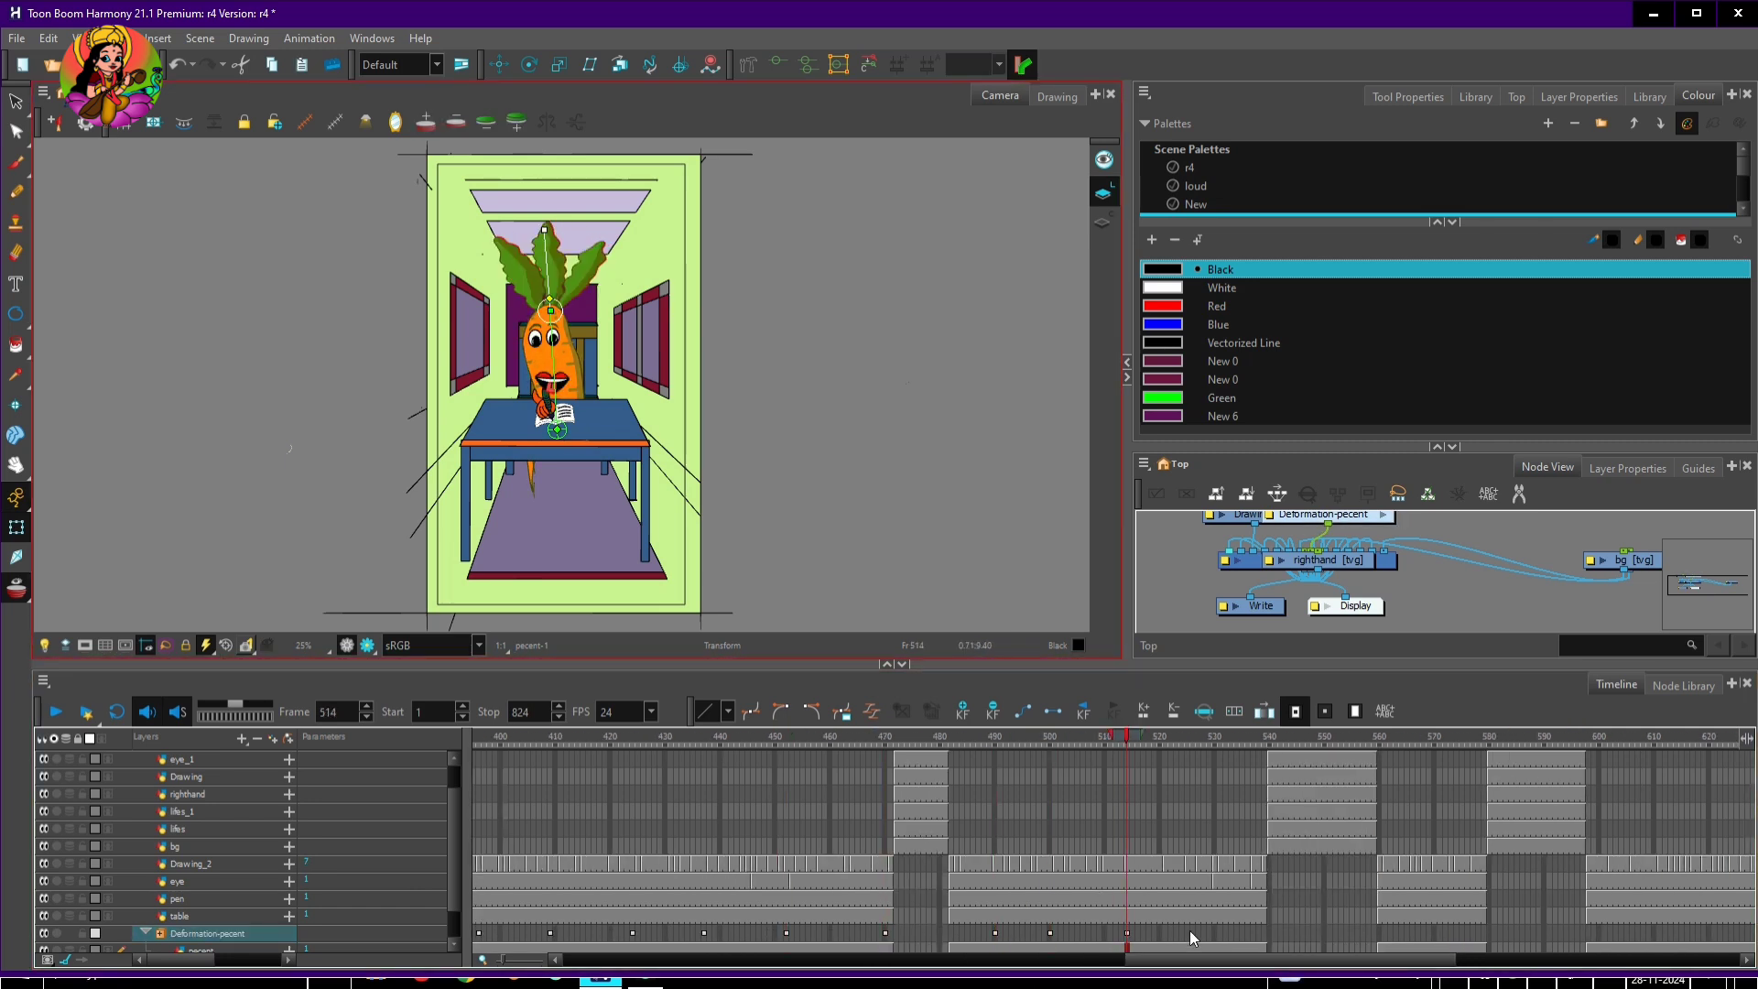
left_click_drag(1205, 955, 1343, 955)
left_click(891, 934)
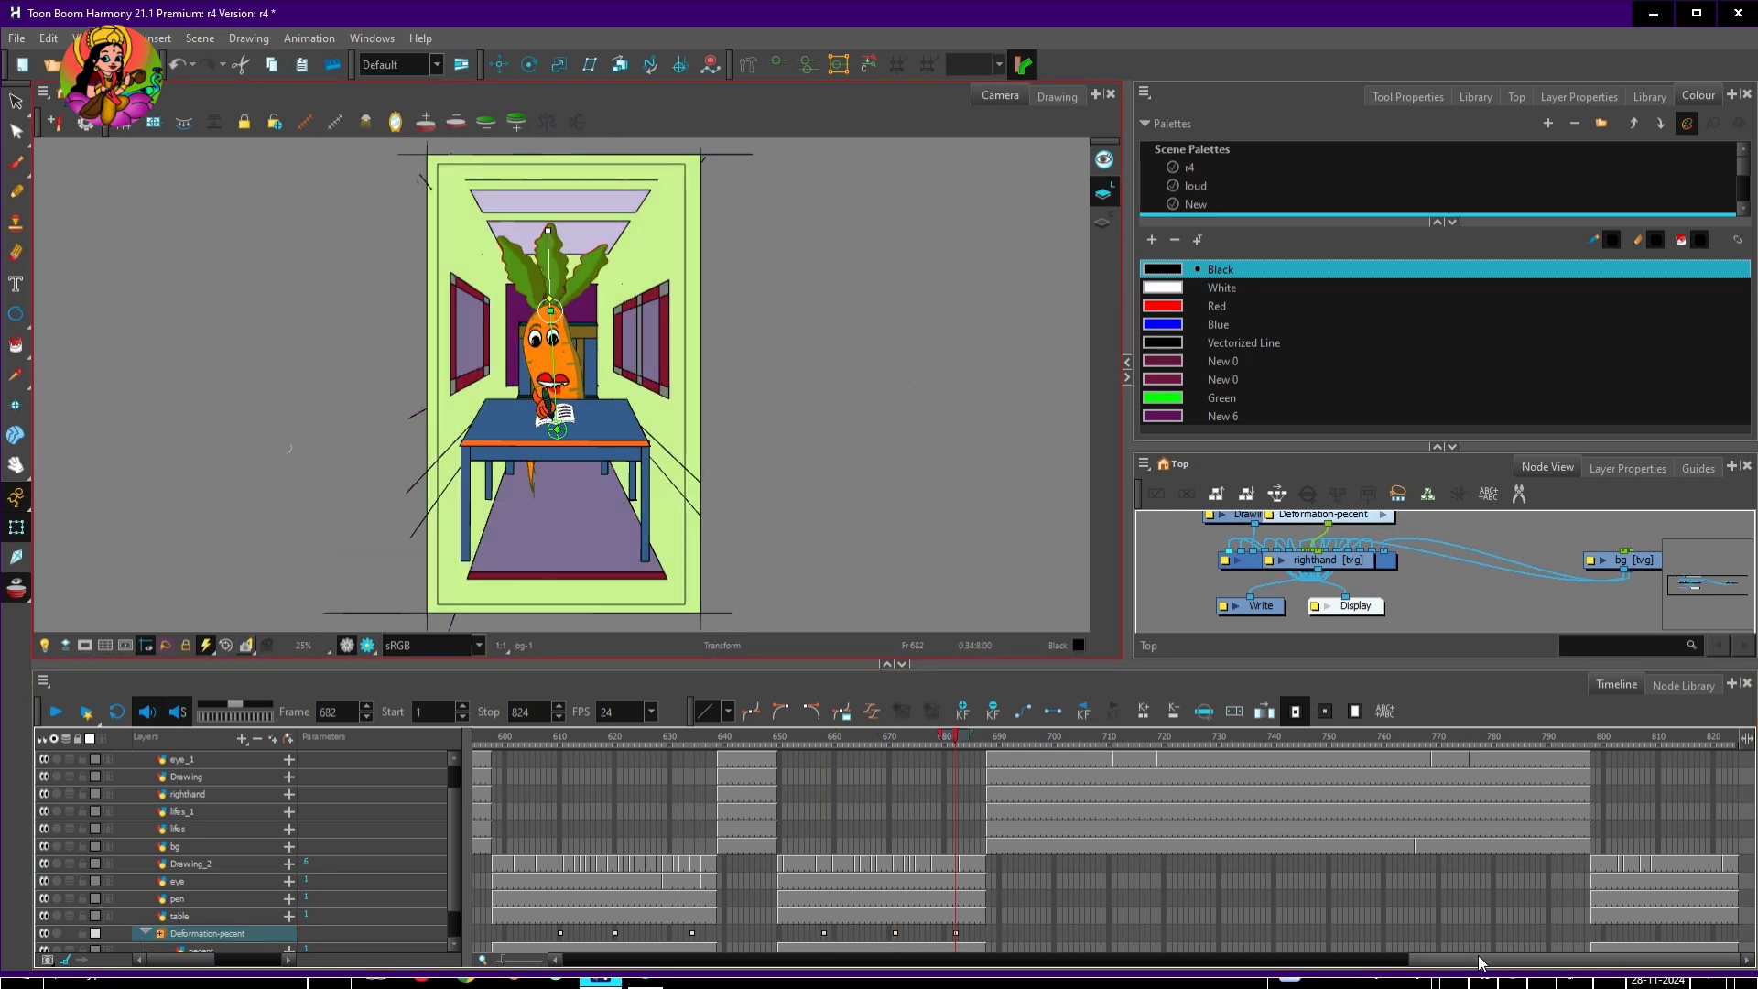
left_click_drag(1468, 959, 400, 951)
scroll(251, 829, "up", 2)
key("ctrl+s")
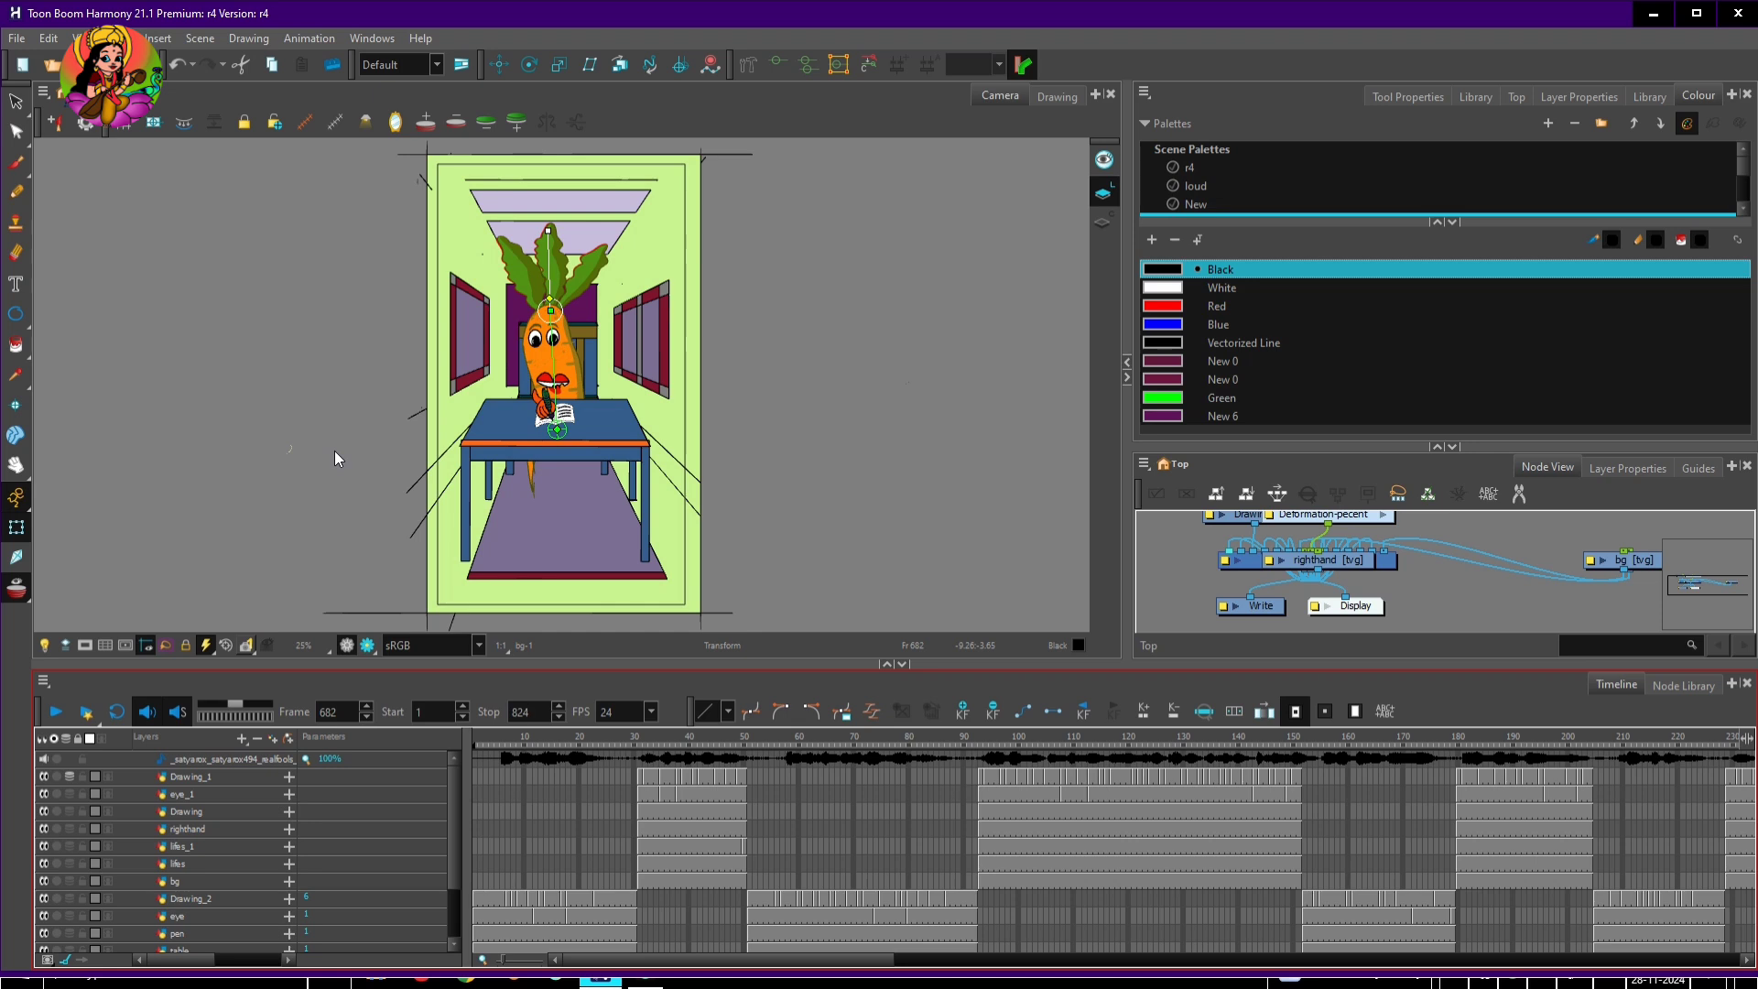
Build a deformation chain on the lifes_1 layer, from the base of the beetroot's right leaf up to its tip
left_click(245, 845)
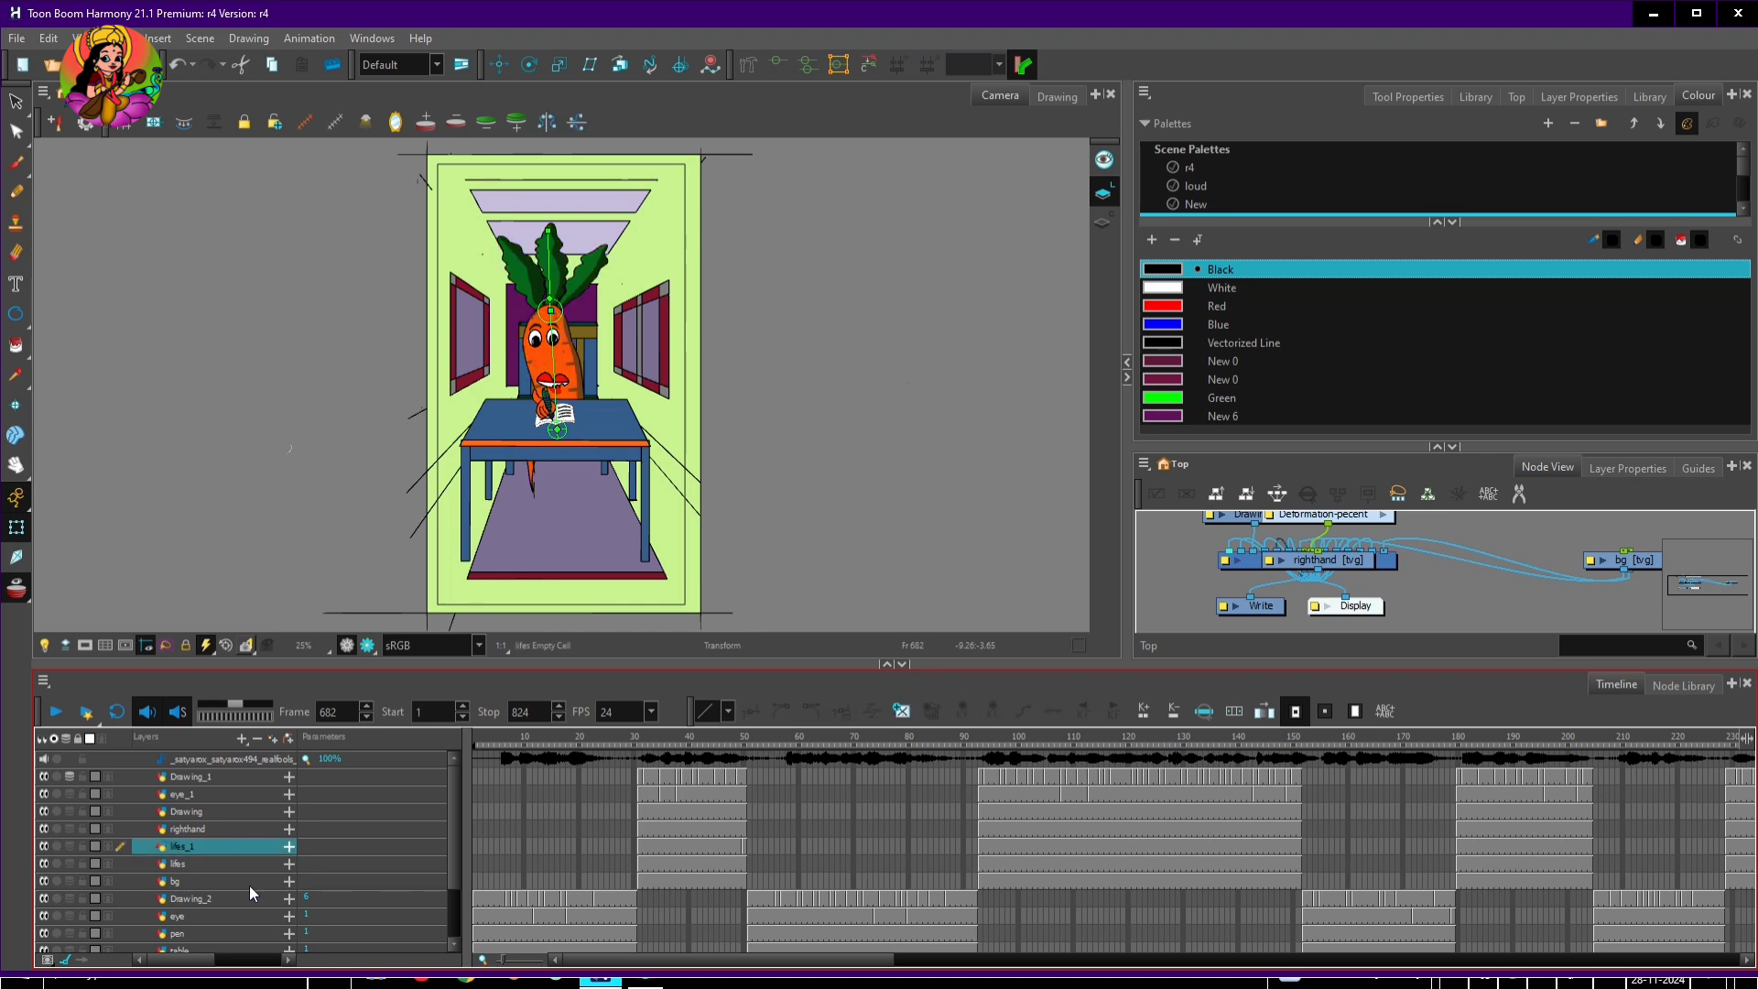
left_click(645, 843)
left_click(749, 66)
left_click(562, 351)
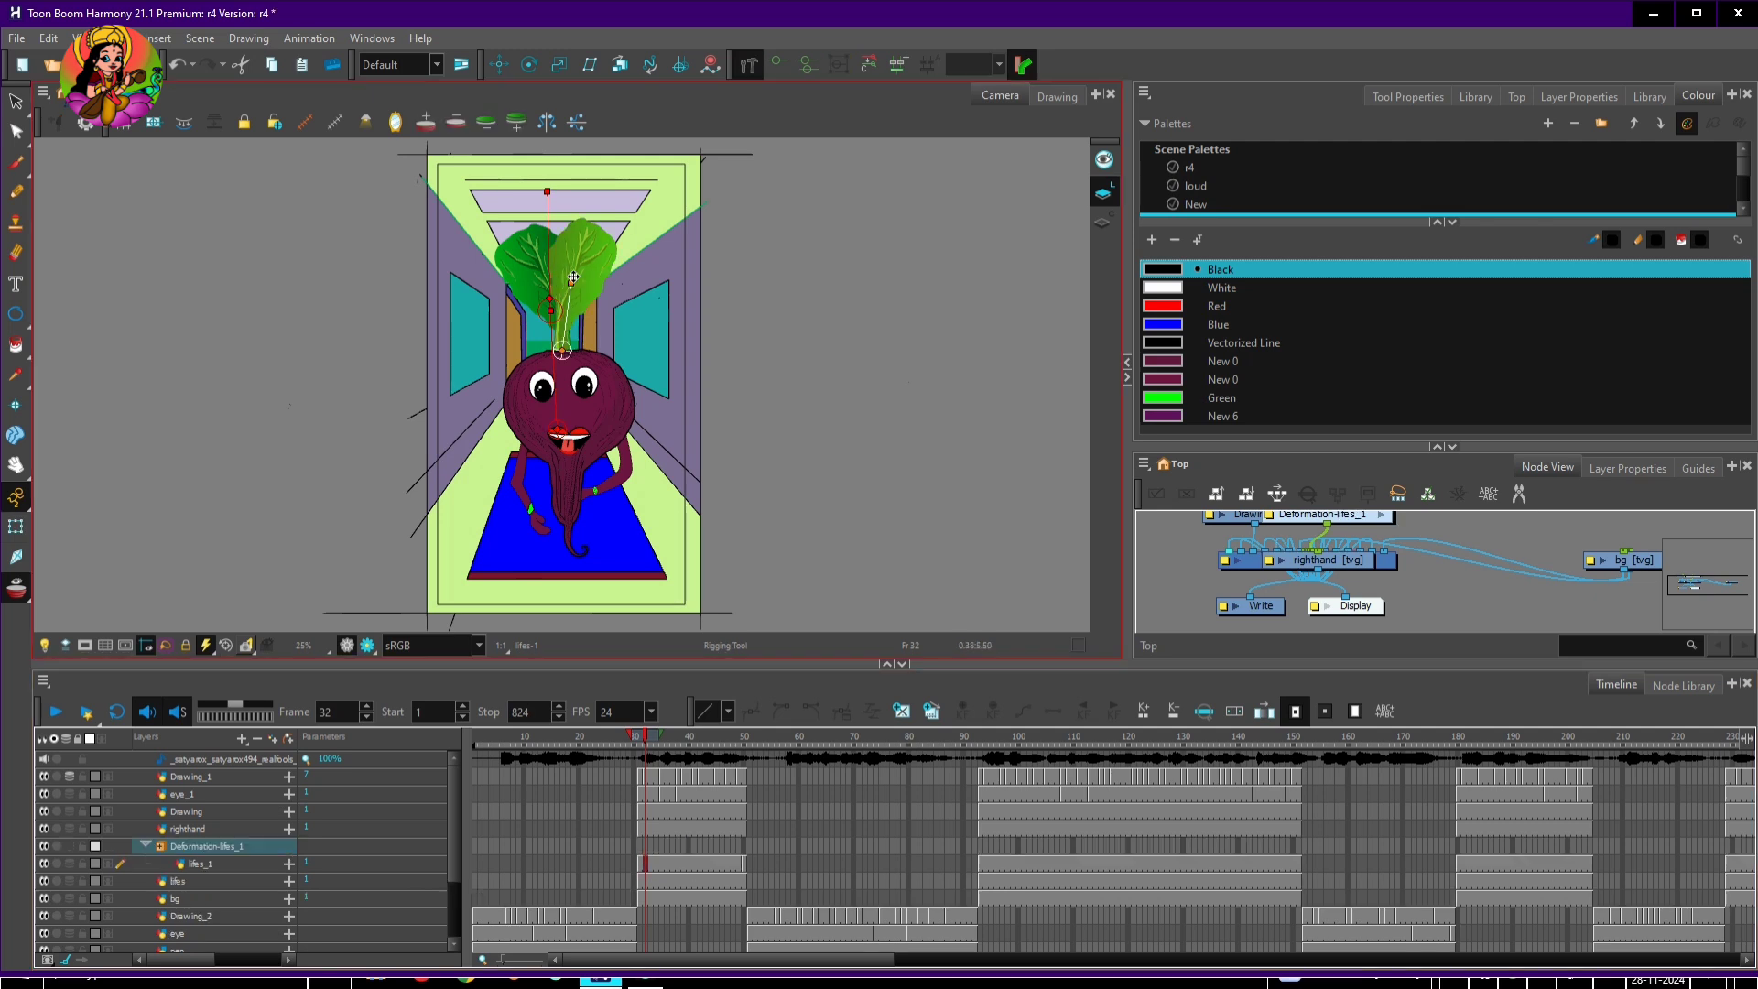
Key the right leaf's sway on the lifes_1 deformation at frames 40 and 49
left_click(673, 844)
left_click(744, 846)
left_click_drag(593, 231, 604, 238)
left_click(738, 845)
Copy the lifes-1 leaf drawing from frame 49 into the beetroot shot that starts around frame 93
left_click(1014, 834)
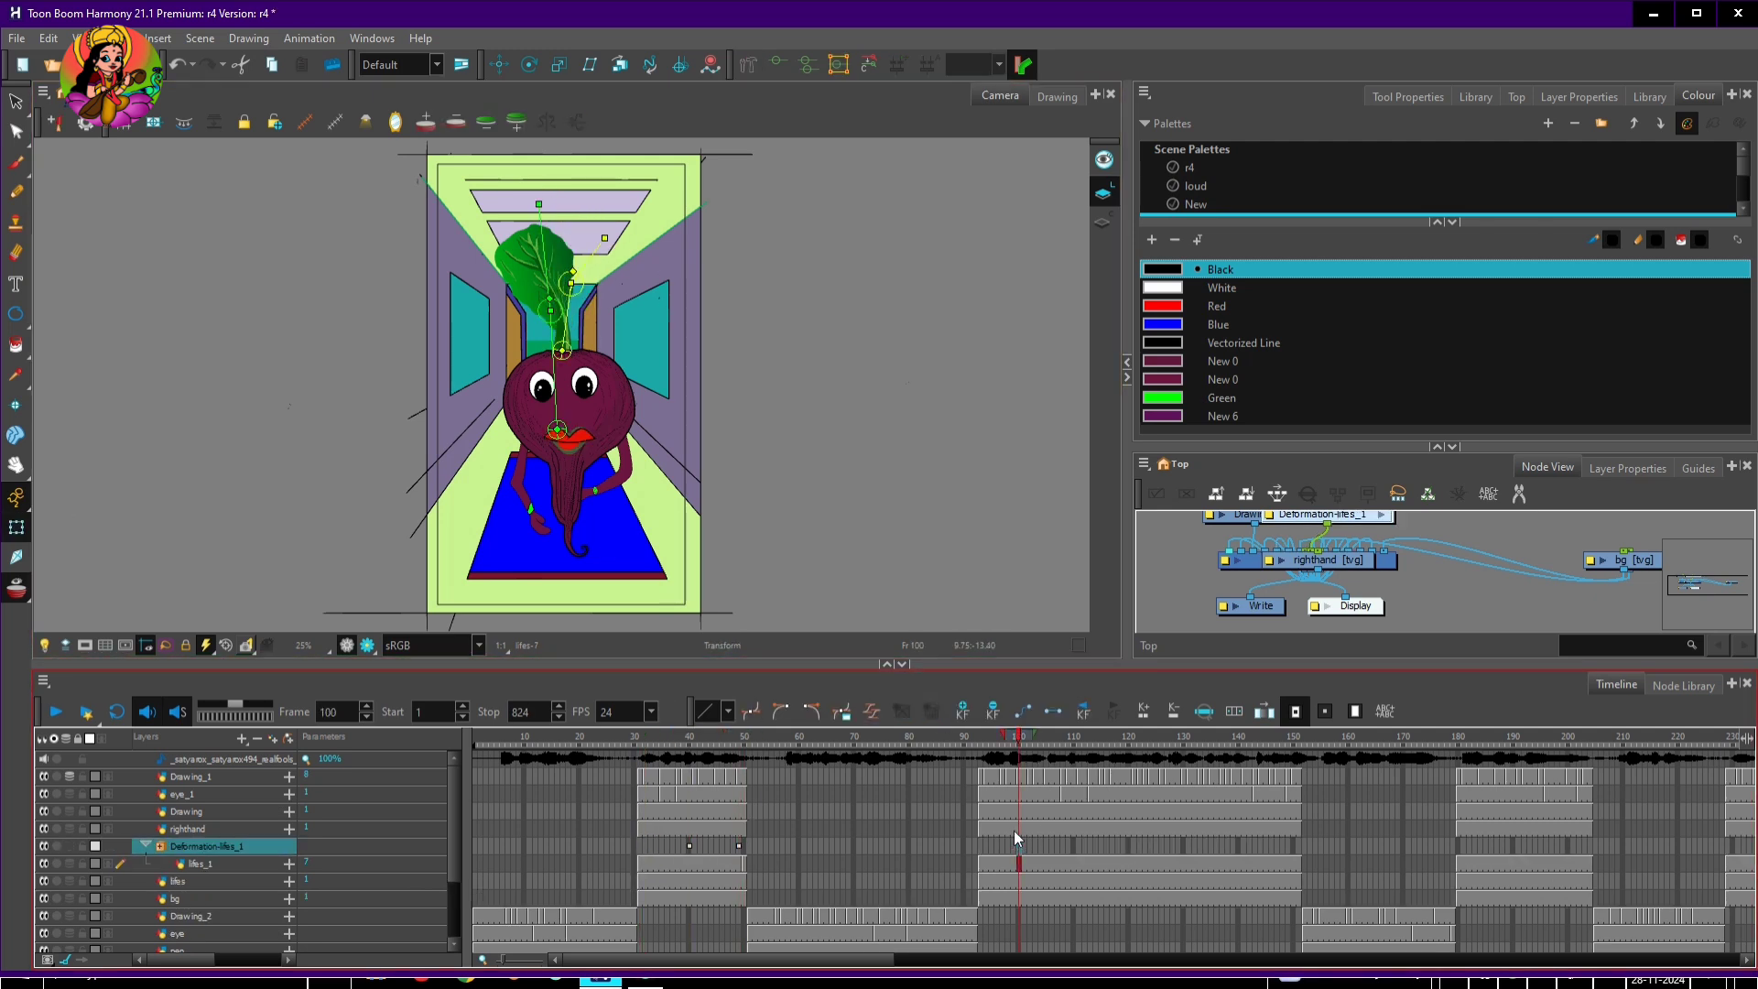
left_click(1071, 765)
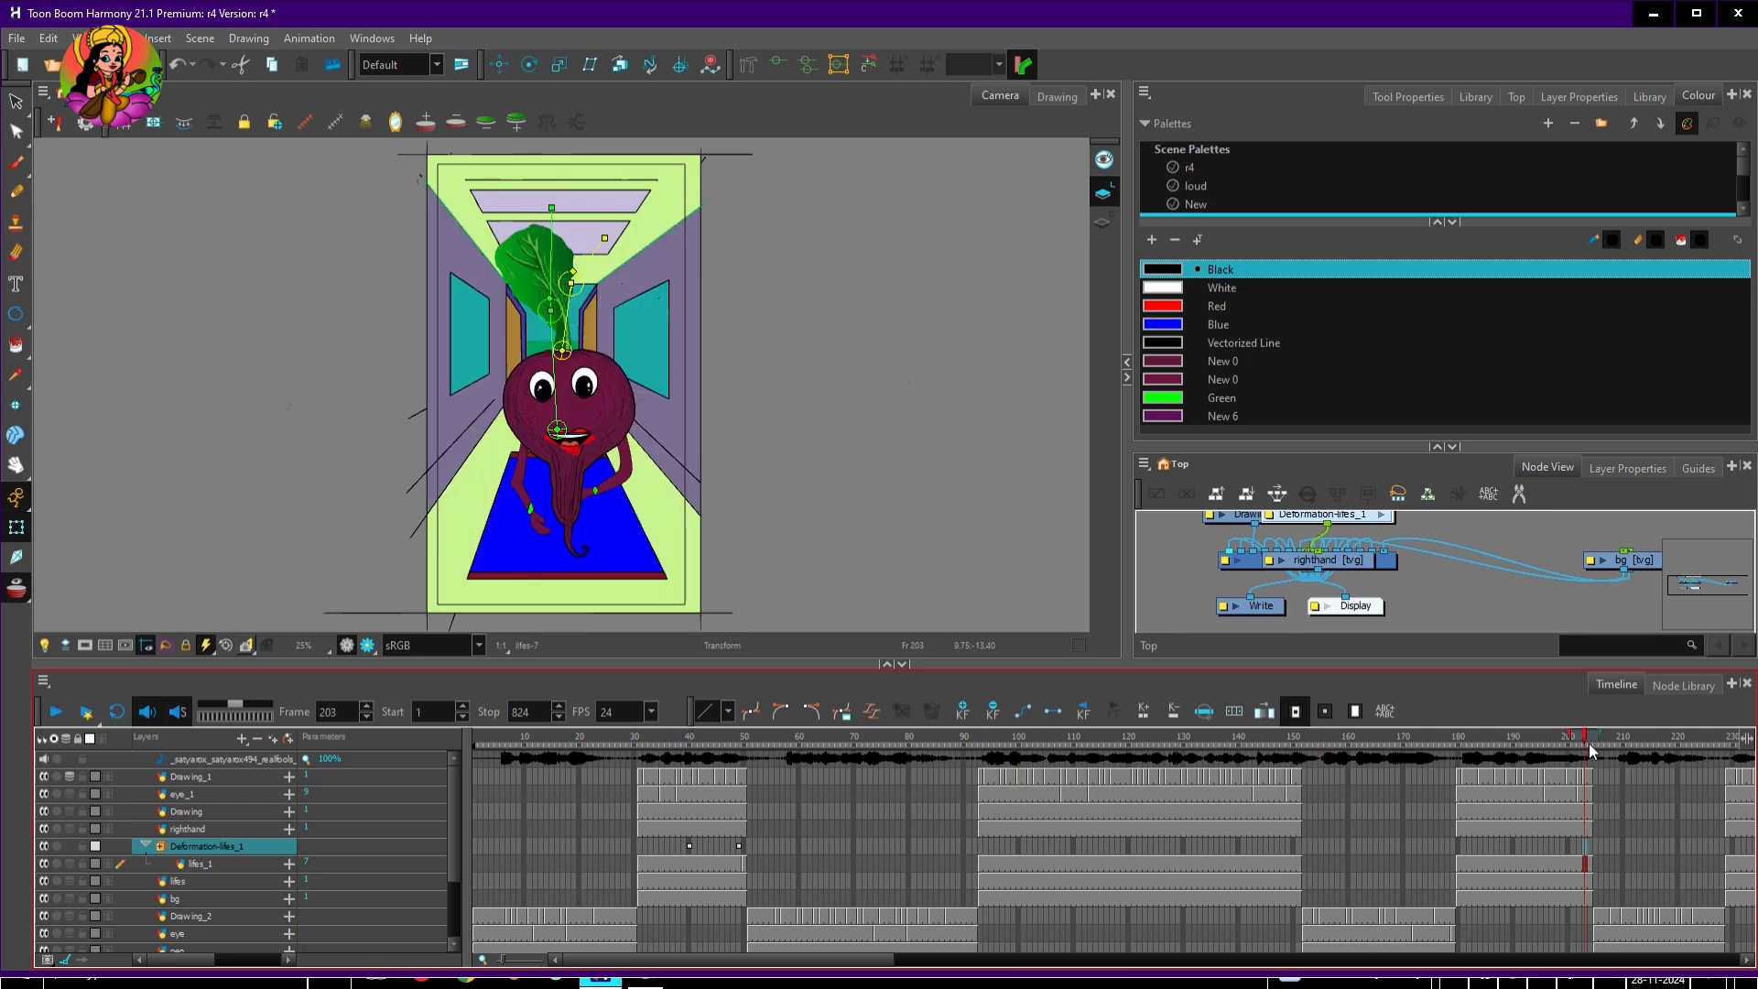
left_click(744, 863)
left_click_drag(744, 865, 997, 865)
left_click(743, 864)
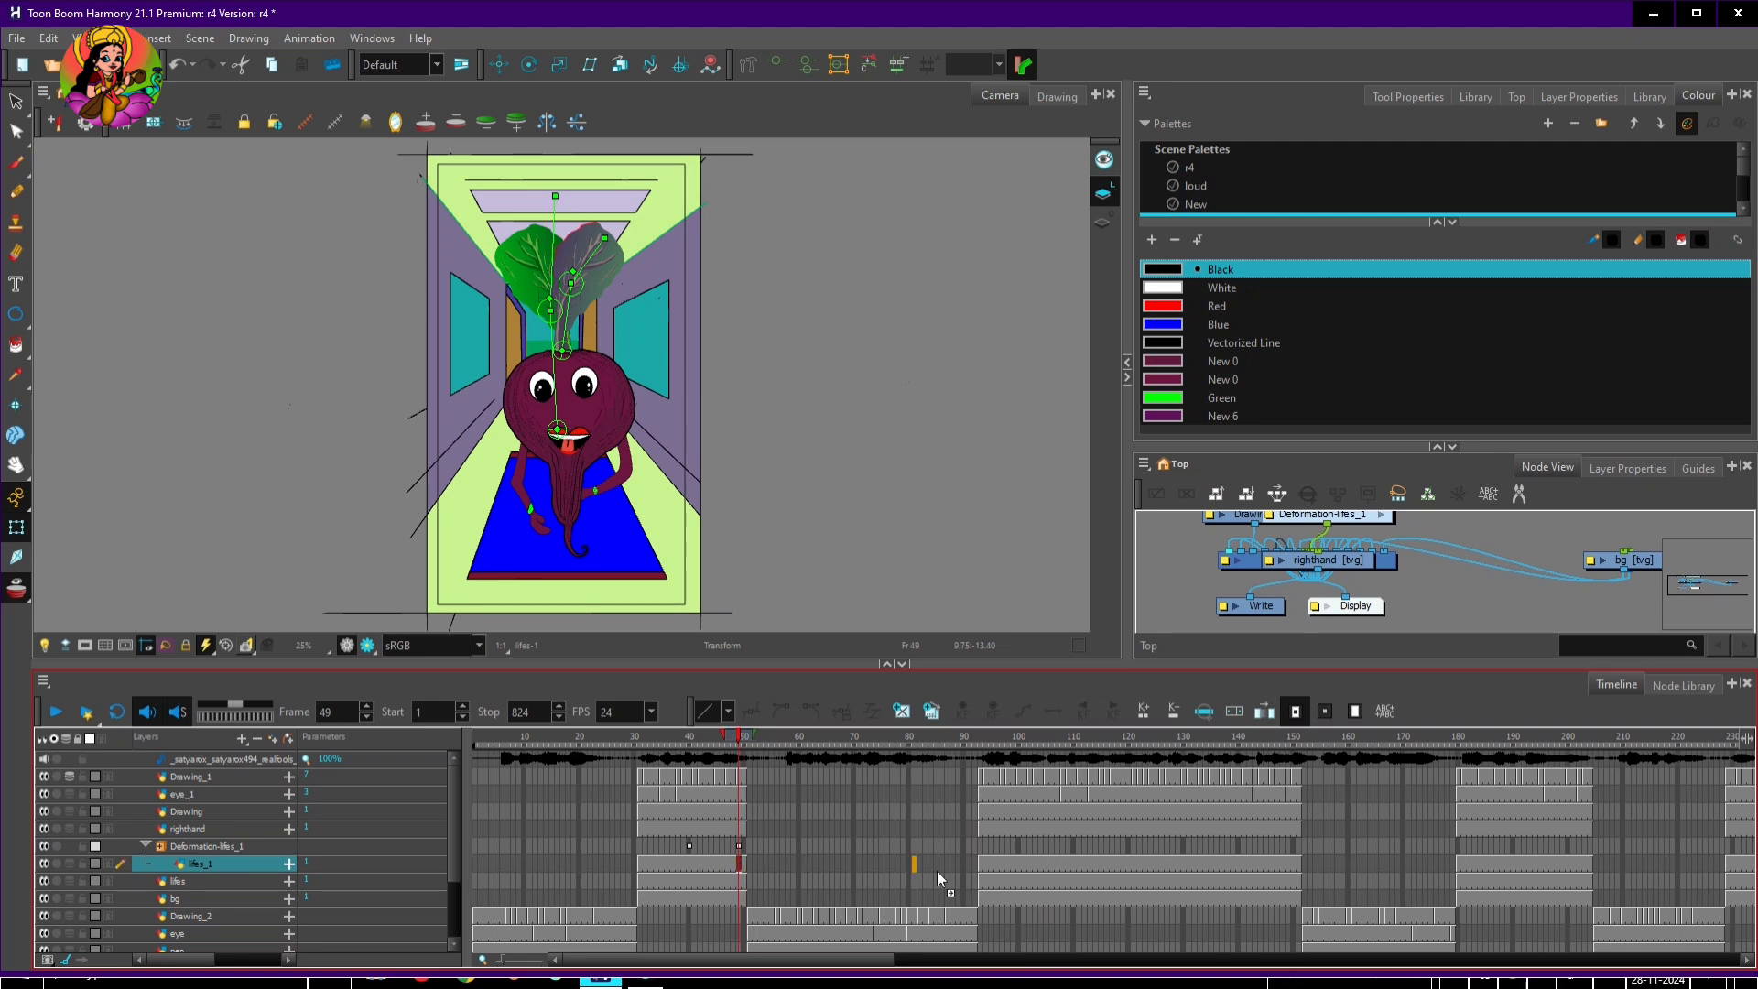
left_click(1172, 865)
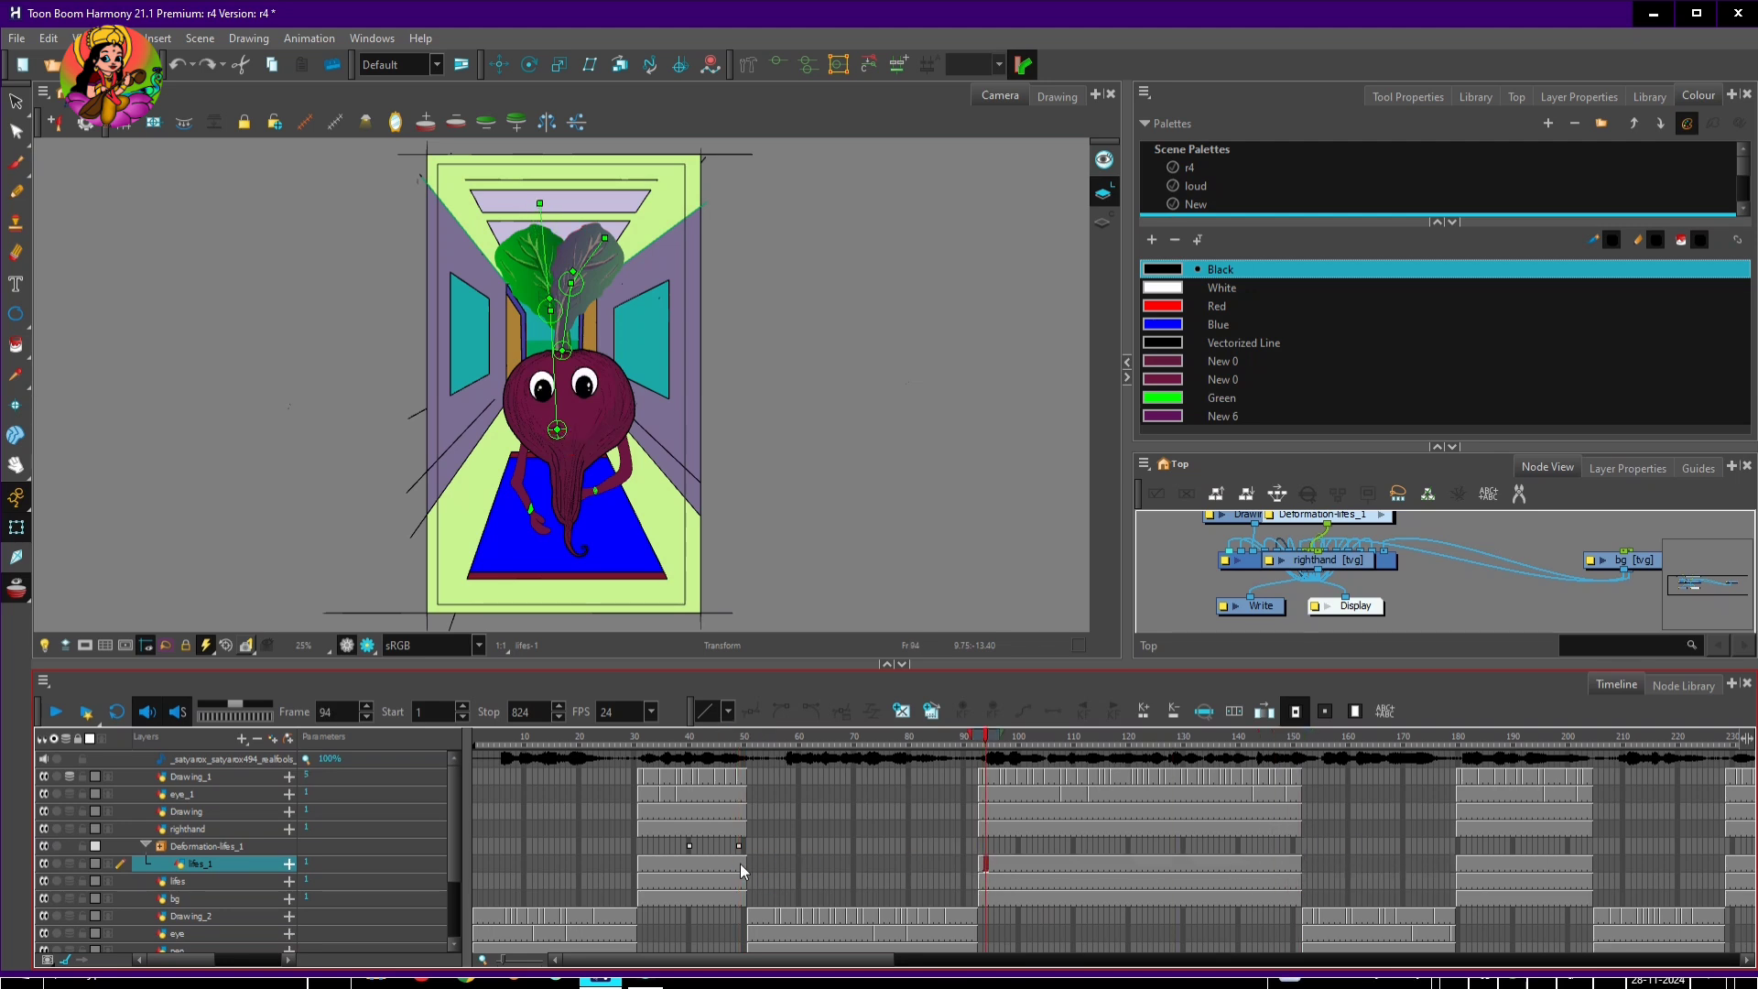
Key the right leaf's sway about every ten frames from frame 100 to frame 150
left_click(981, 846)
left_click(1018, 845)
left_click_drag(604, 239, 601, 237)
left_click(1069, 844)
left_click(1123, 845)
left_click(1184, 845)
left_click(1238, 845)
left_click(1293, 846)
Copy the lifes-1 leaf drawing from frame 151 into the beetroot shot that starts at frame 180
left_click_drag(732, 959, 921, 960)
left_click(738, 864)
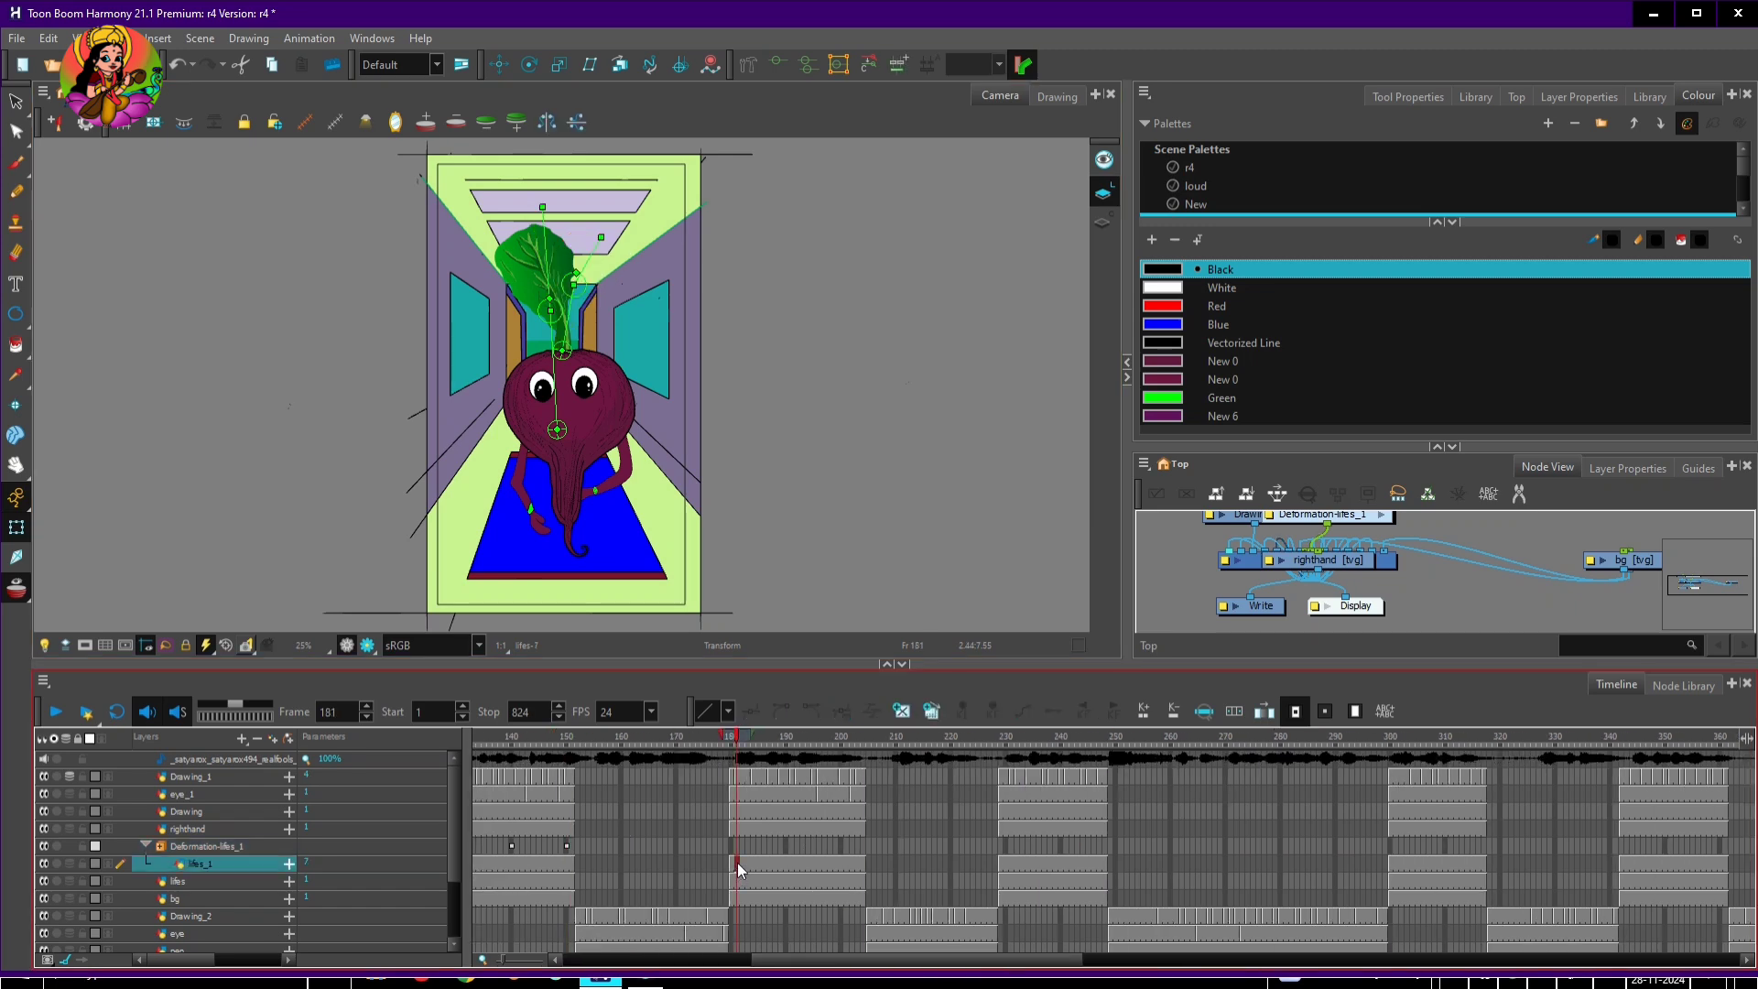
left_click(571, 865)
left_click_drag(572, 864, 727, 865)
key("ctrl+z")
left_click(570, 862)
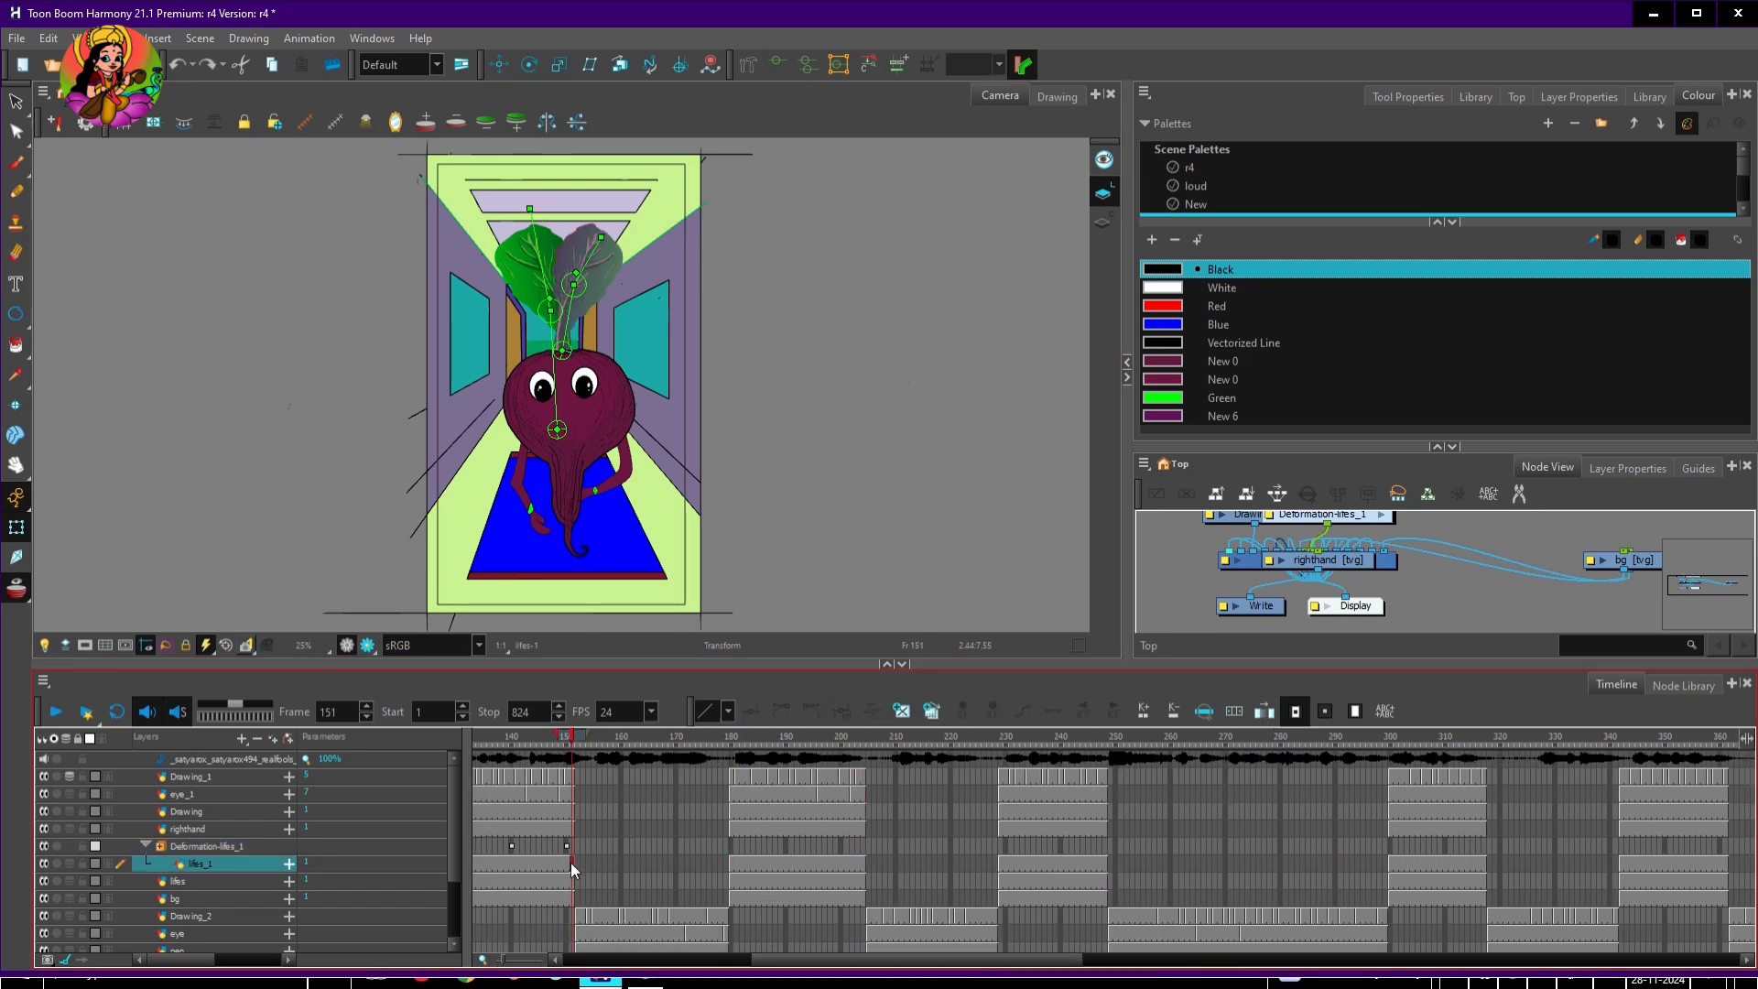
Key the right leaf's sway at frames 180, 190 and 200
left_click(731, 845)
left_click(786, 846)
left_click_drag(600, 237, 593, 239)
left_click(842, 845)
Carry the lifes-1 drawing and the right leaf's sway keys through the beetroot shots from frame 229 to frame 645
left_click(863, 864)
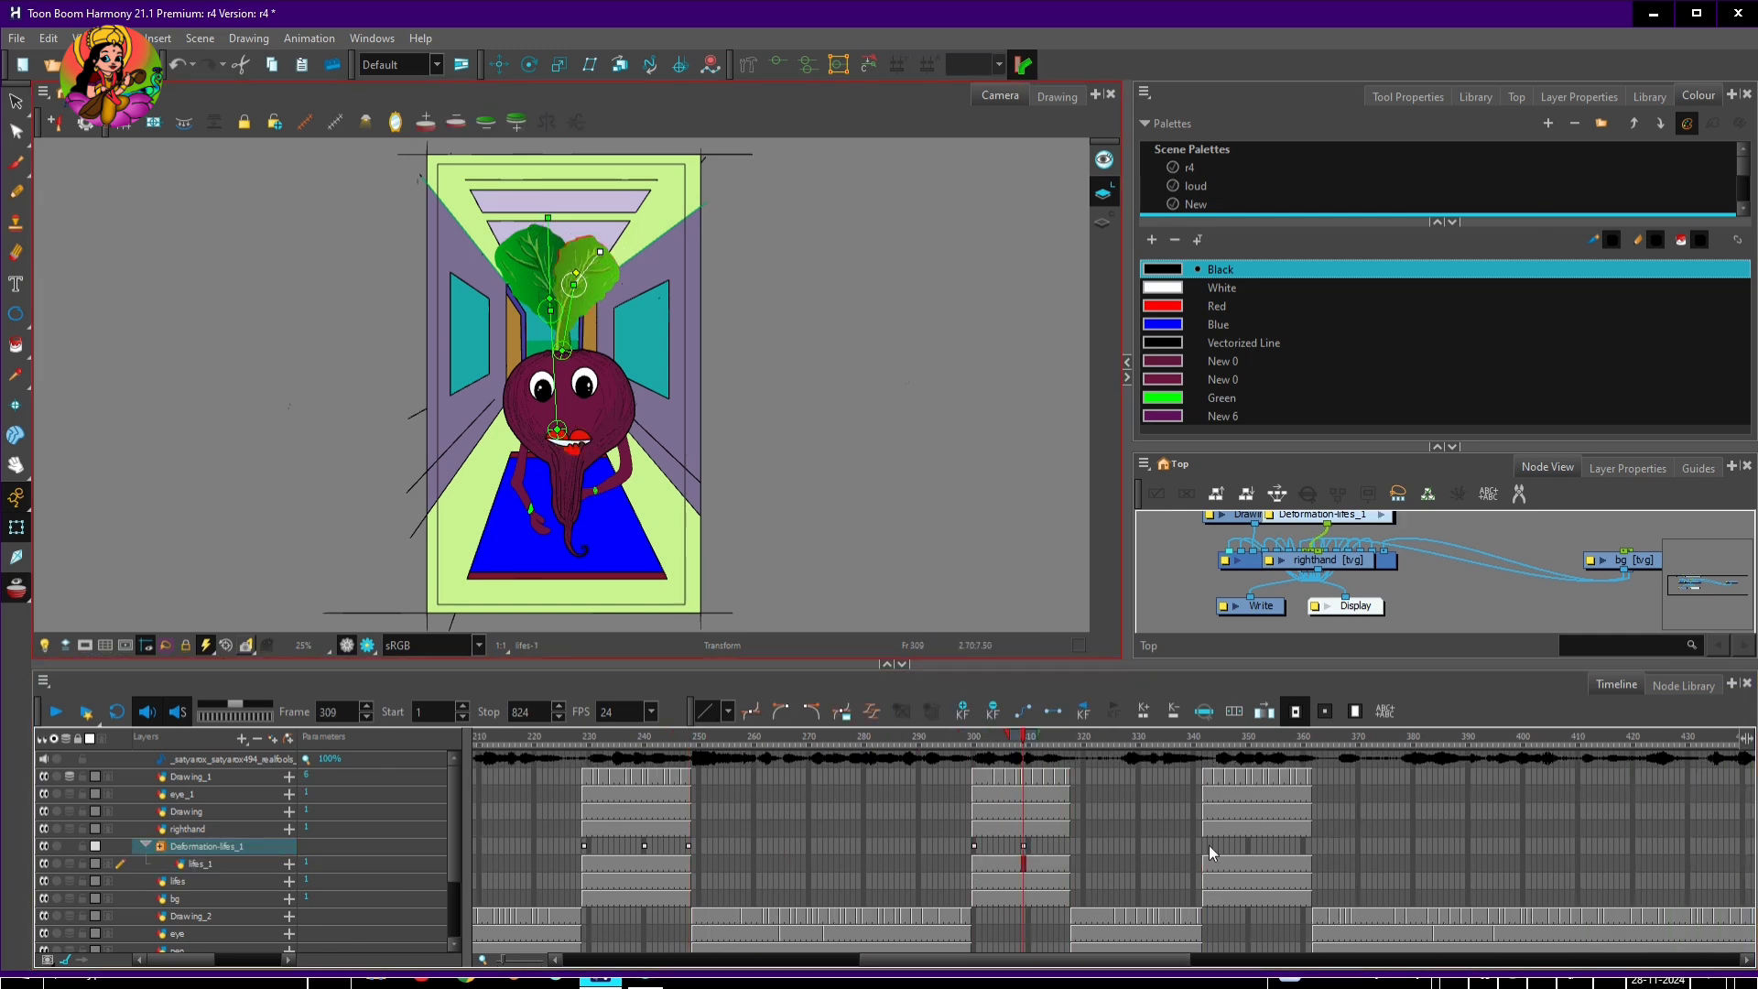
left_click(1070, 865)
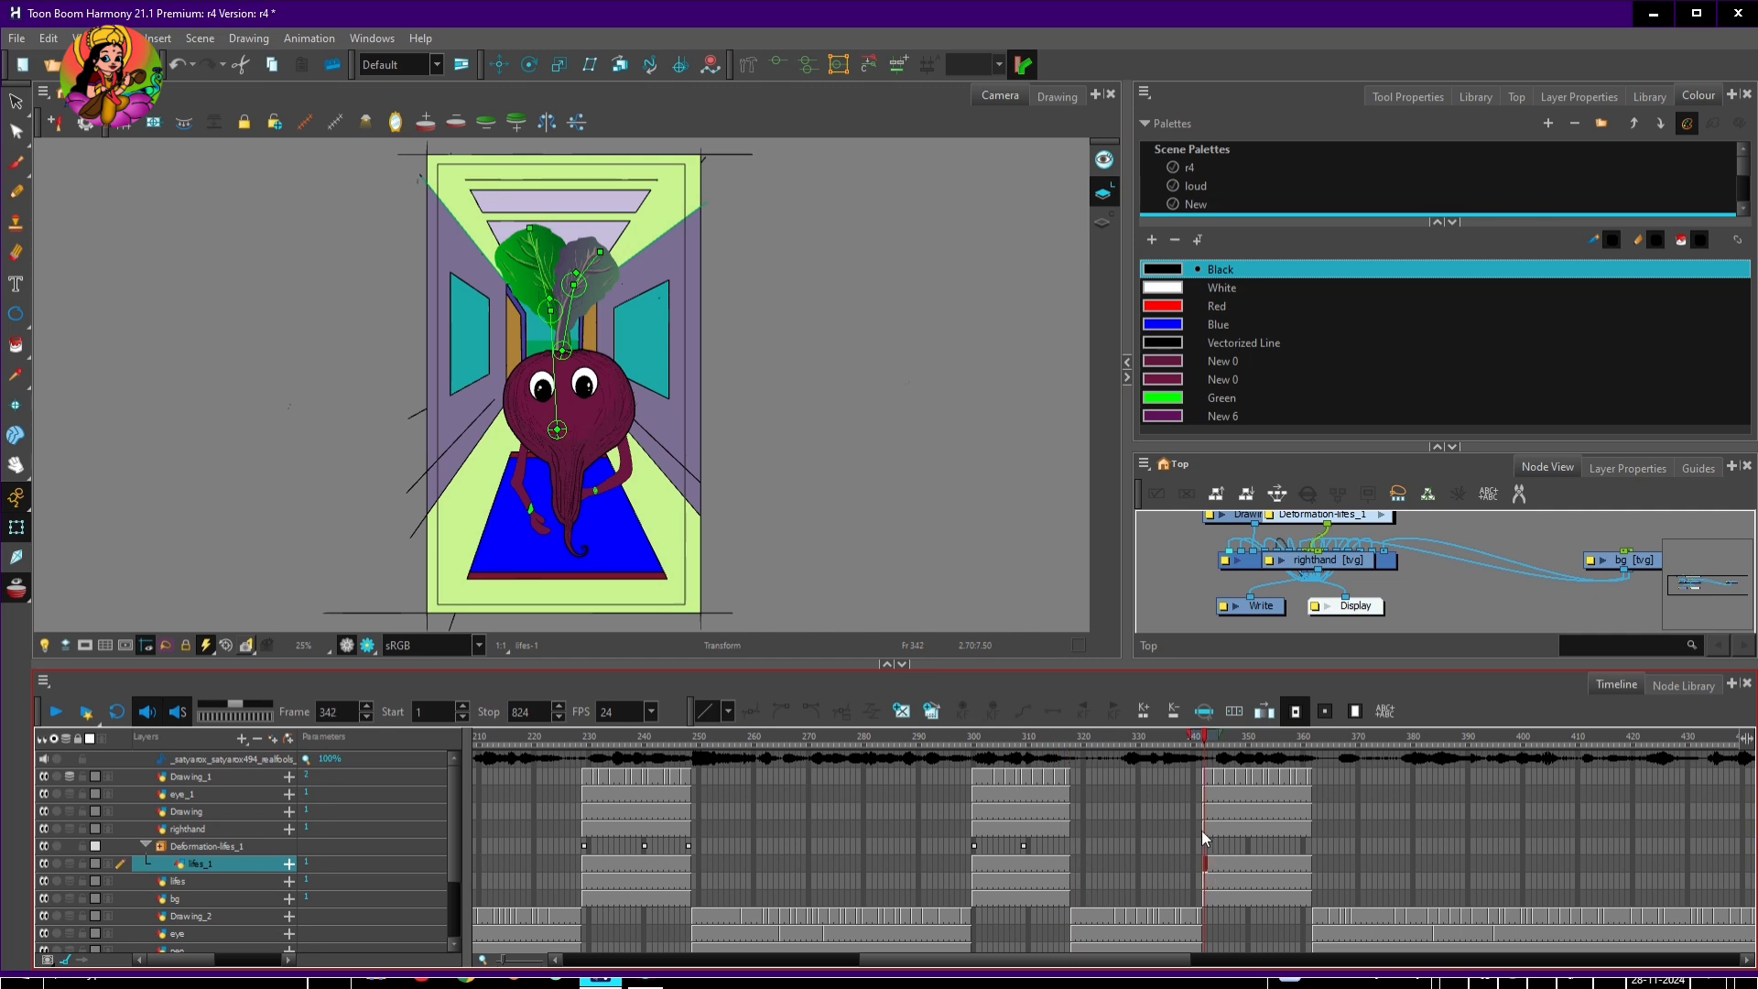
left_click(1302, 844)
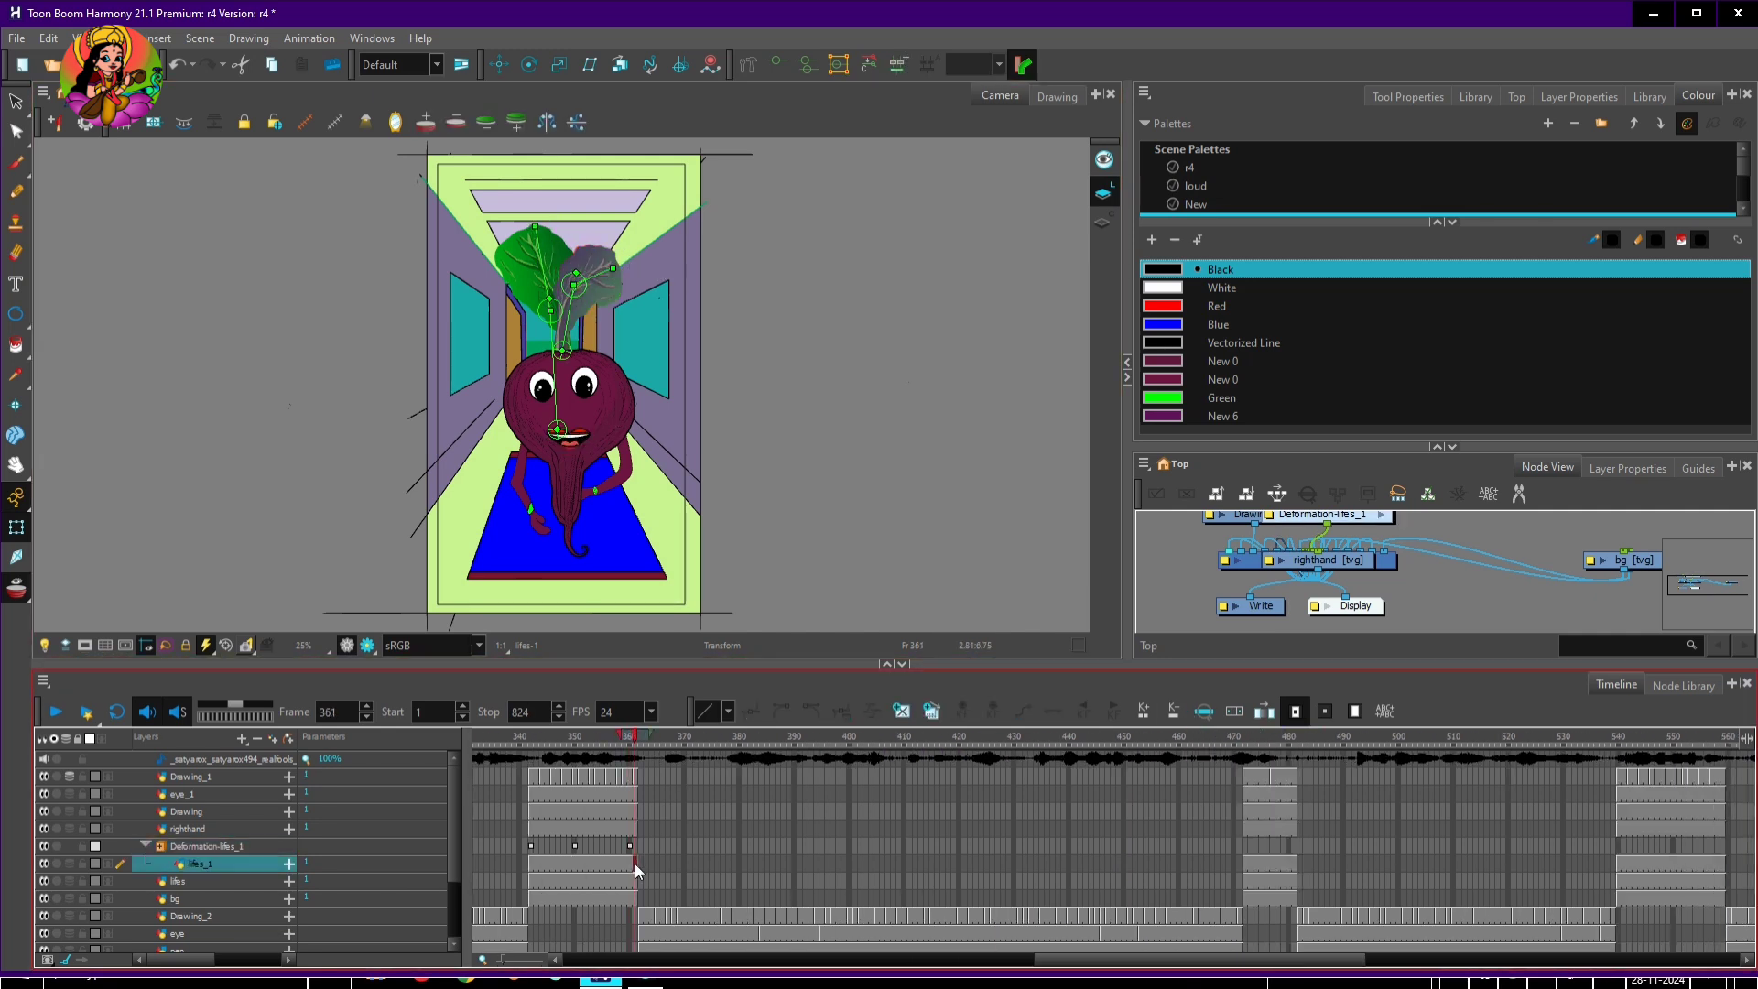
left_click(1025, 866)
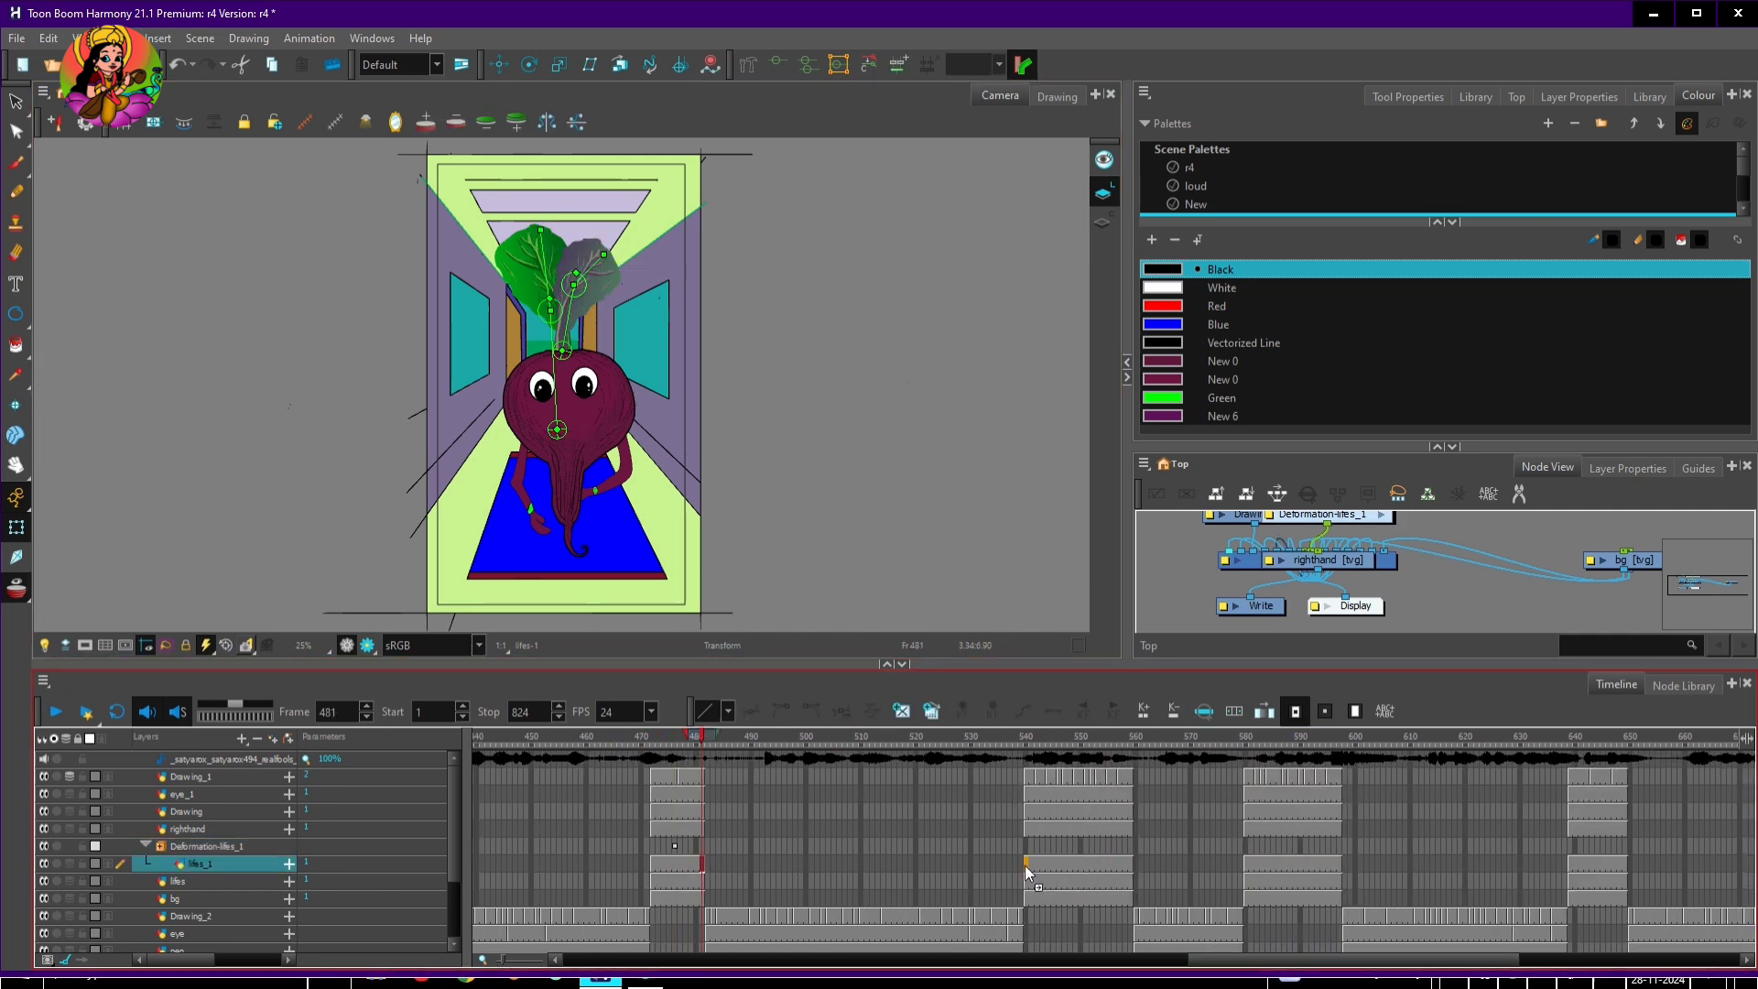
left_click(598, 252)
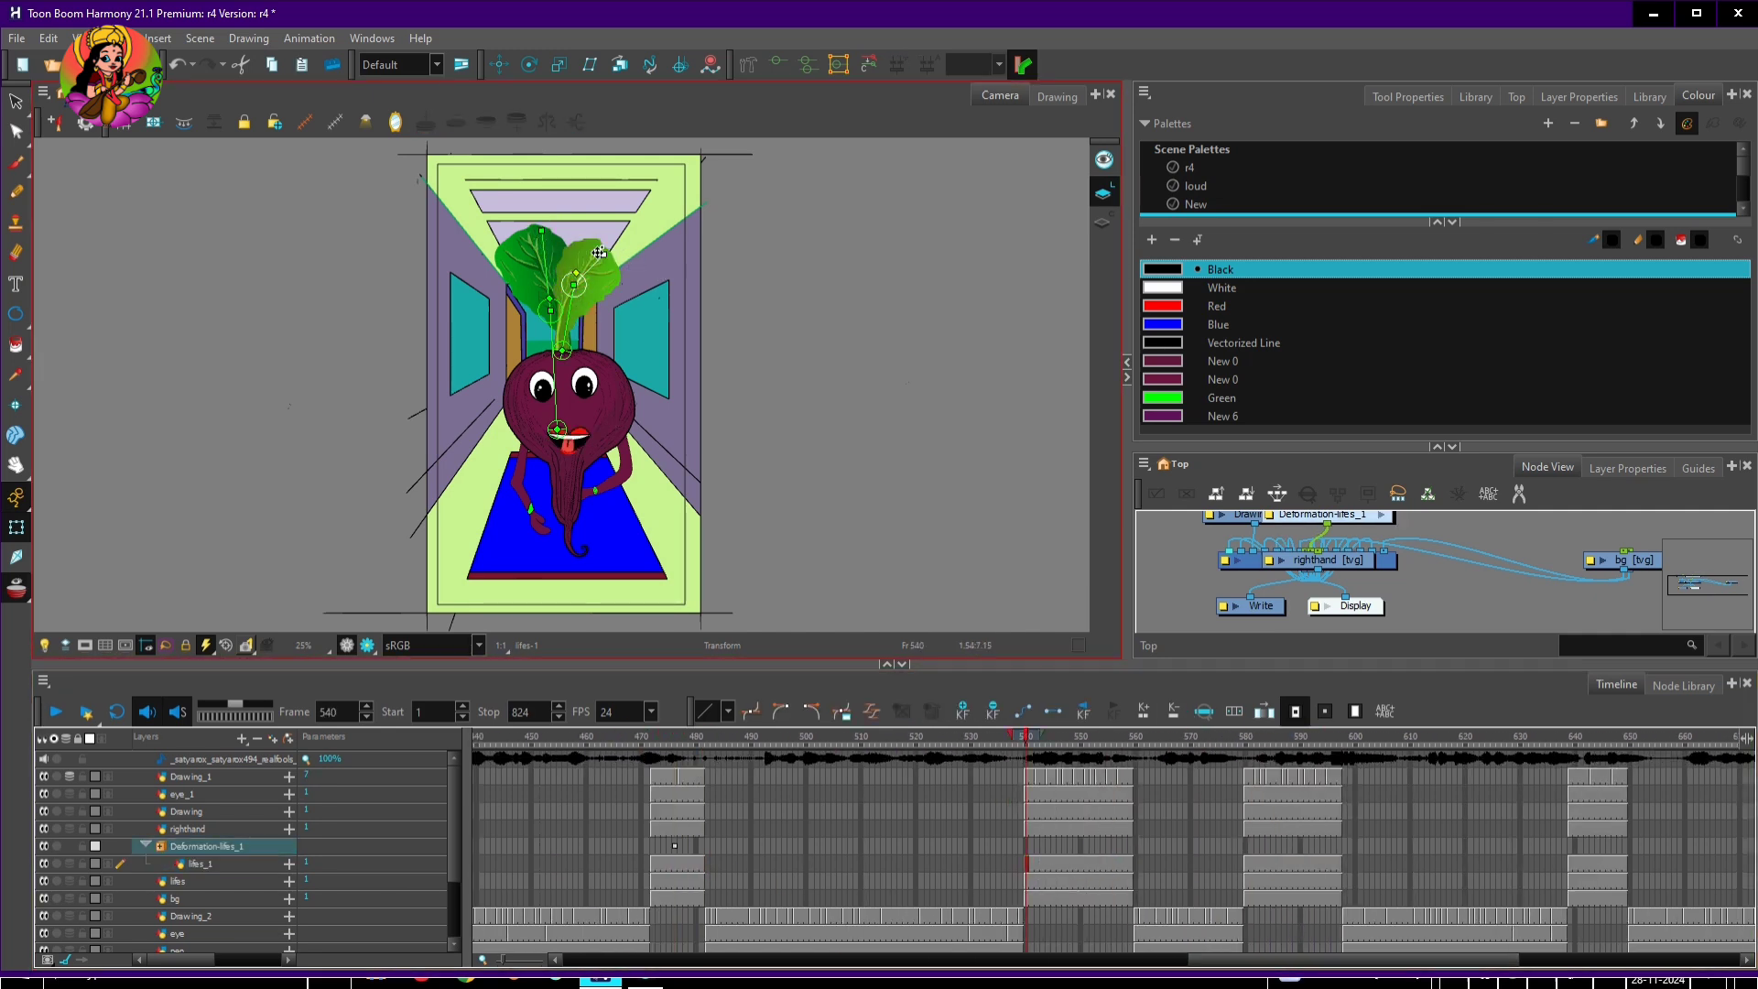
left_click(1132, 865)
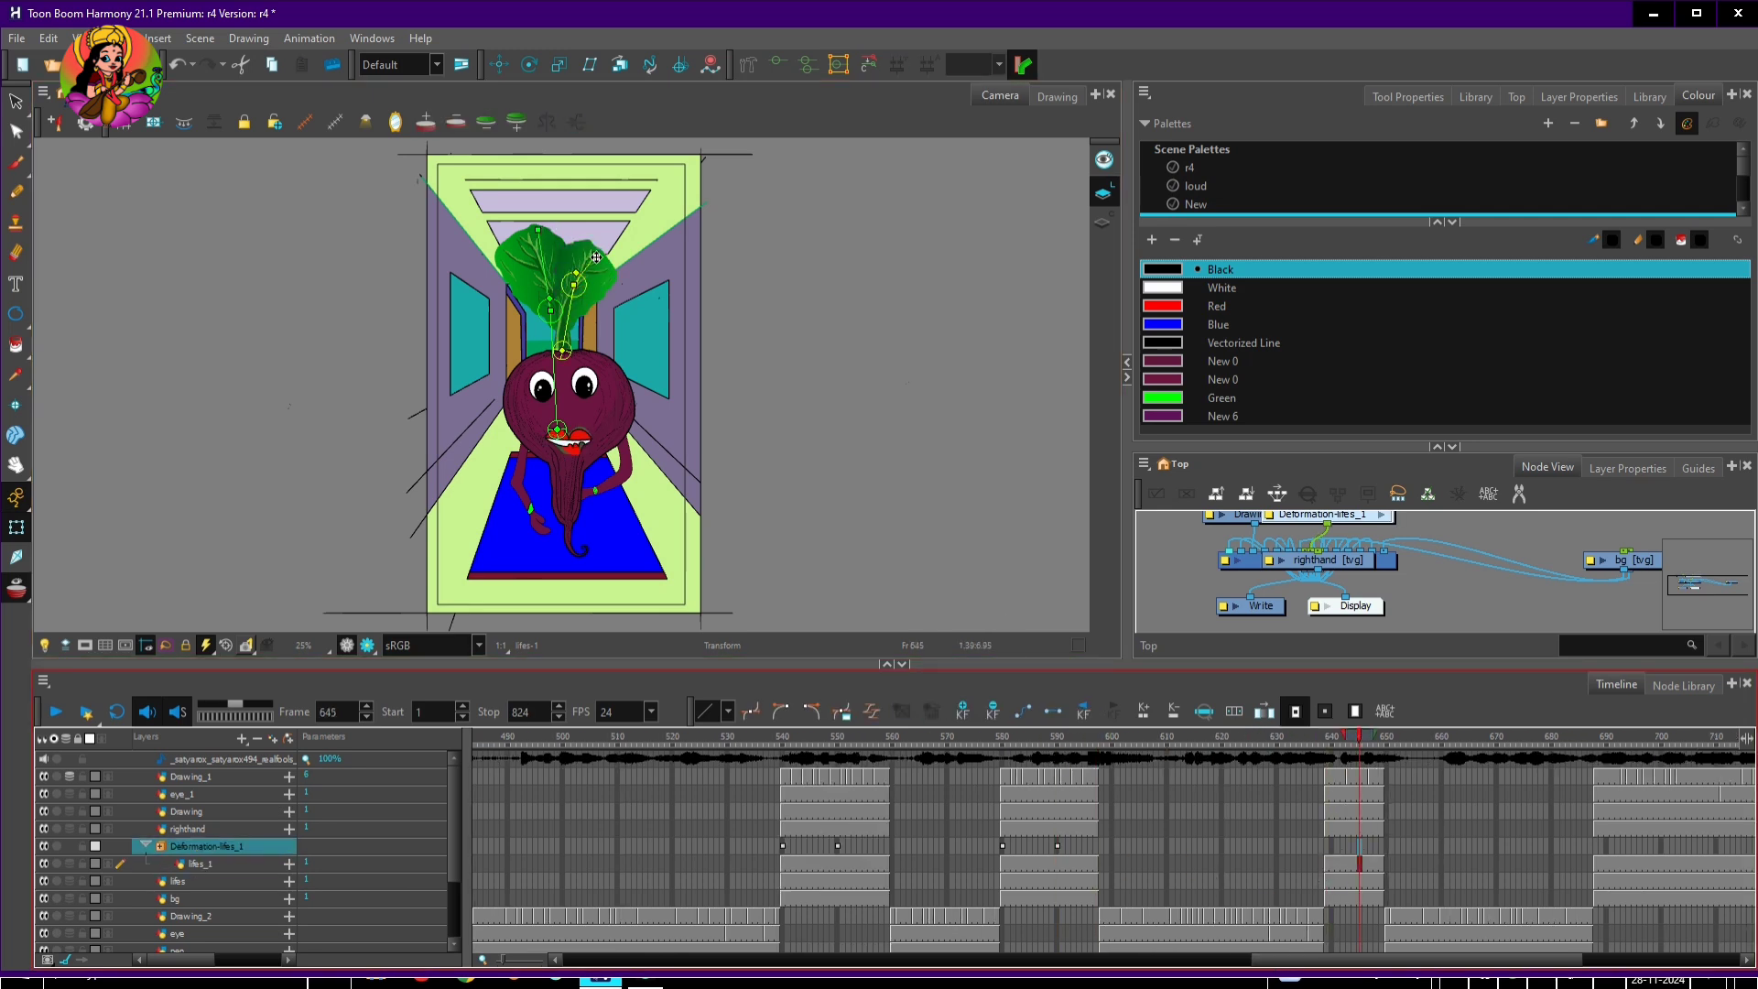
scroll(777, 866, "right", 5)
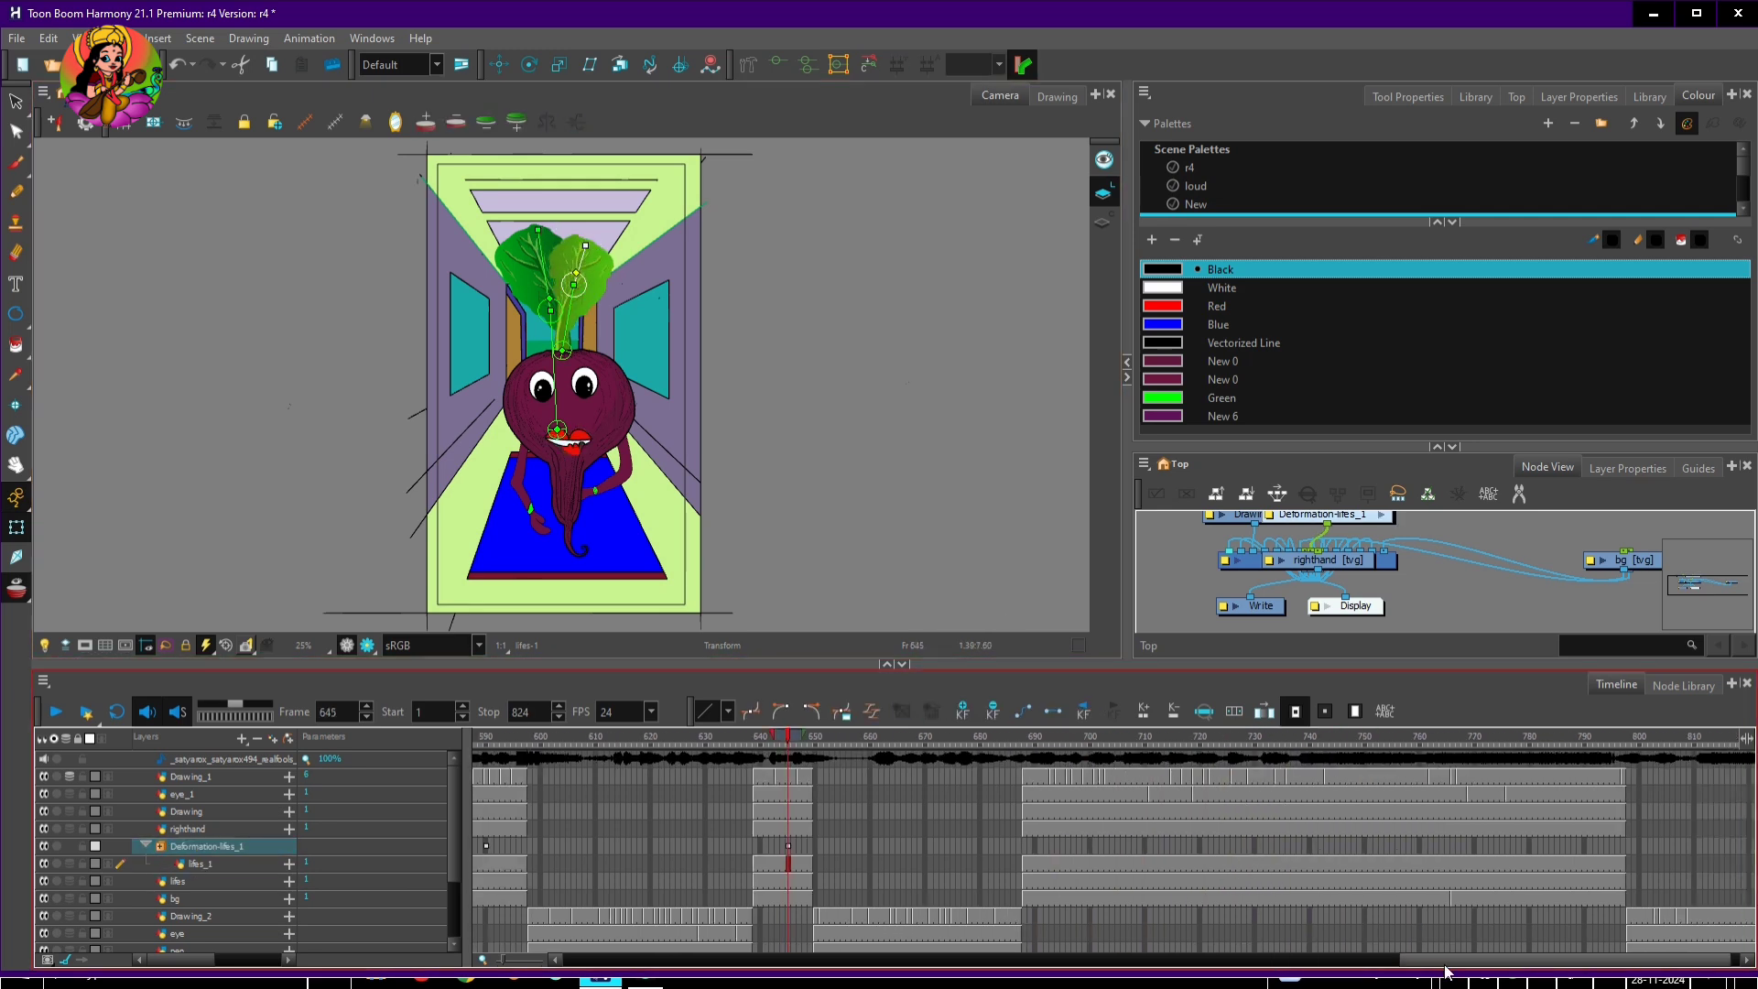
Copy the leaf drawing into the last beetroot shot and key the right leaf's sway from about frame 691 to frame 797
left_click(776, 867)
left_click(1005, 844)
mouse_move(585, 245)
left_mouse_down()
mouse_move(609, 256)
mouse_move(600, 243)
left_mouse_up()
left_click(1061, 846)
left_click(1110, 846)
left_click(1165, 847)
left_click(1219, 846)
left_click(1274, 845)
left_click(1329, 845)
left_click(1385, 845)
left_click(1495, 846)
left_click(1587, 845)
Build a deformation chain for the beetroot's left leaf on the lifes layer and key its sway in the shots through frame 644
left_click(193, 886)
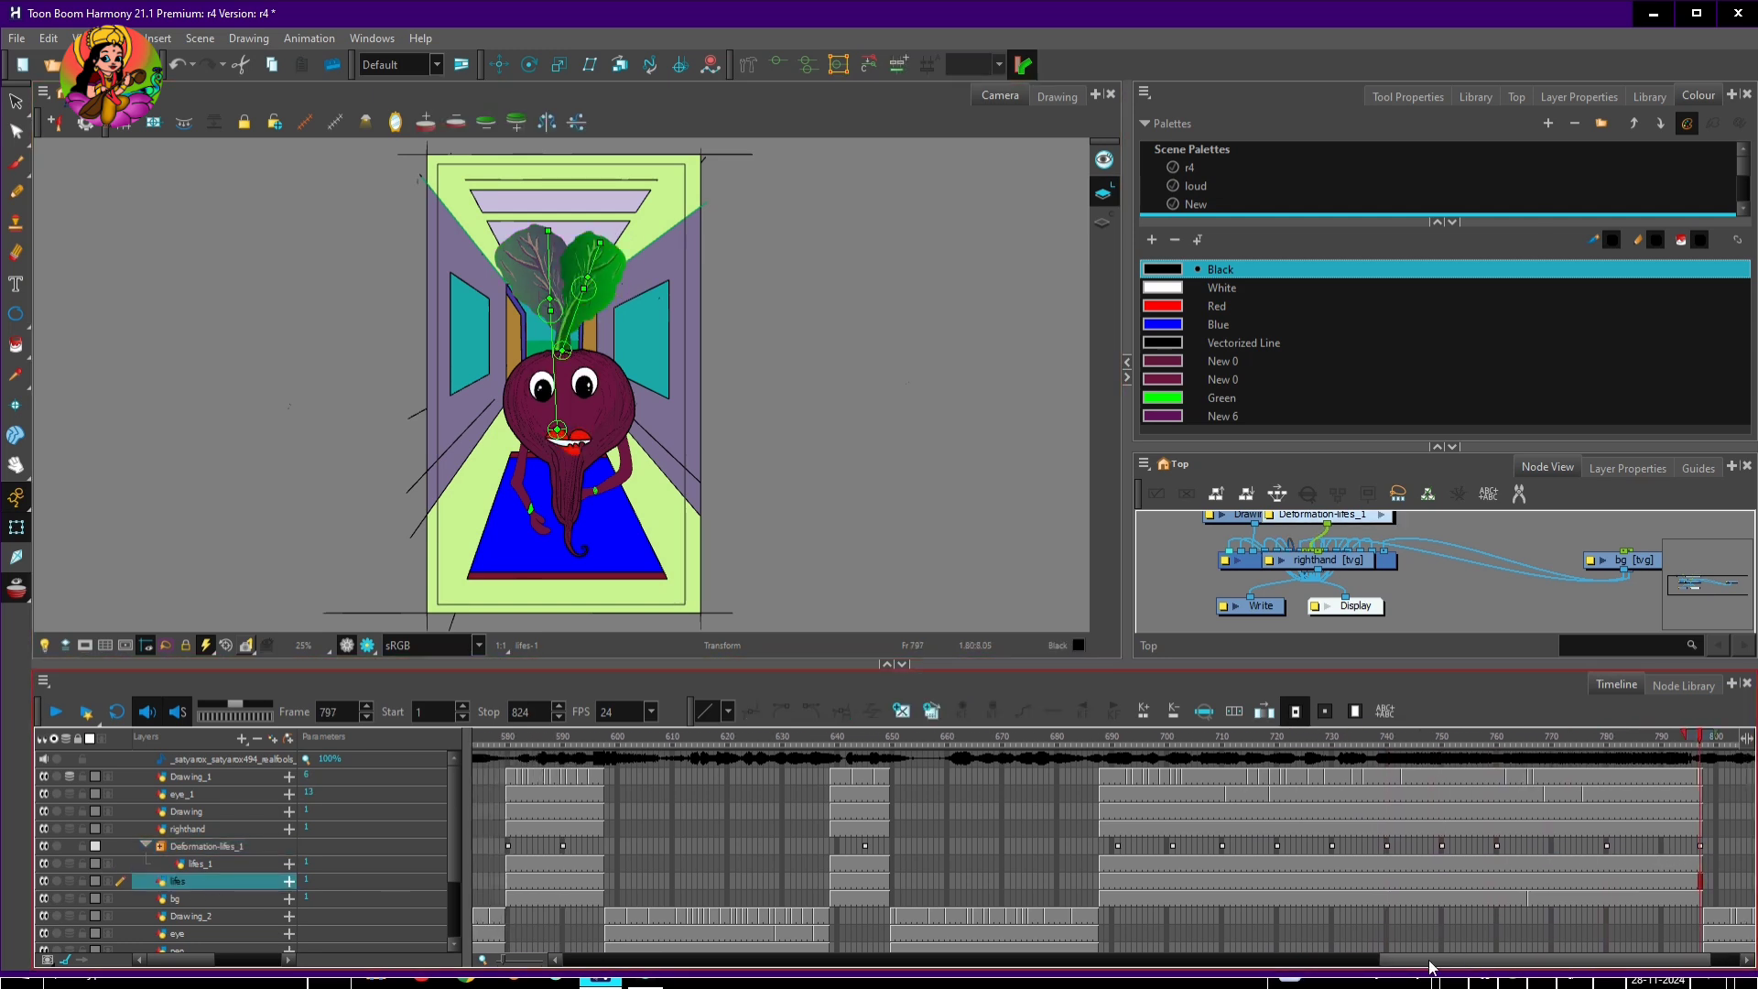
left_click(538, 249)
left_click(691, 883)
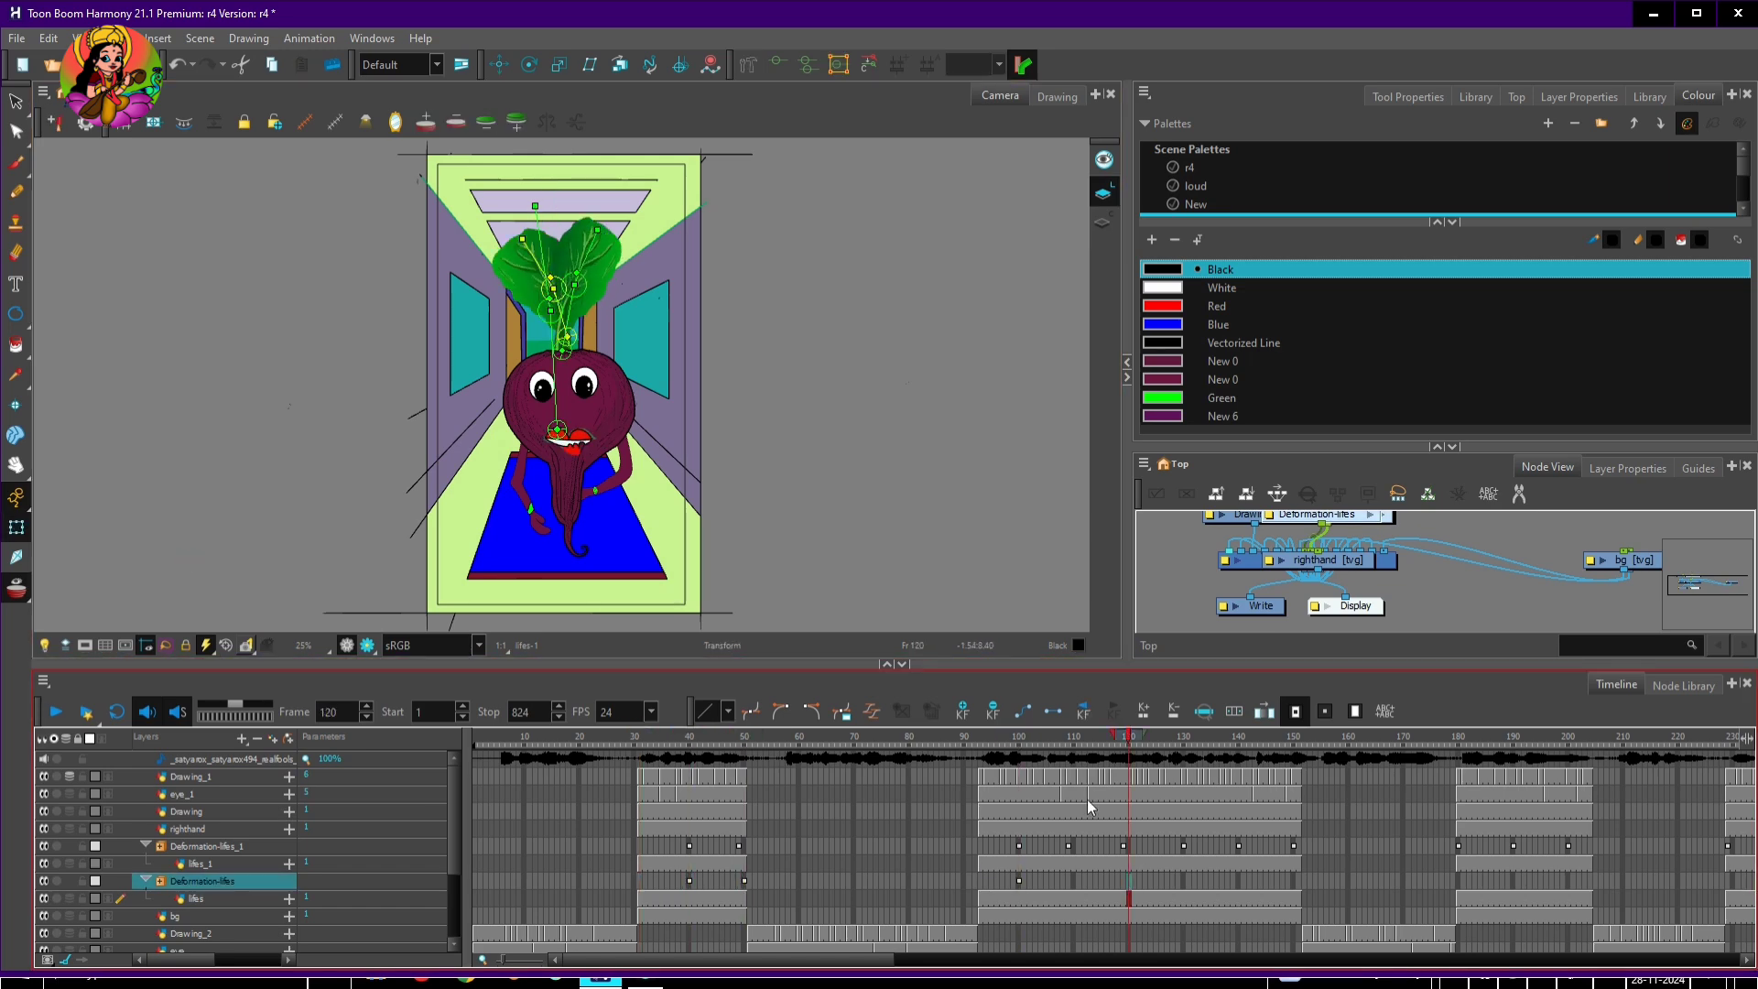
left_click(1175, 820)
key("Return")
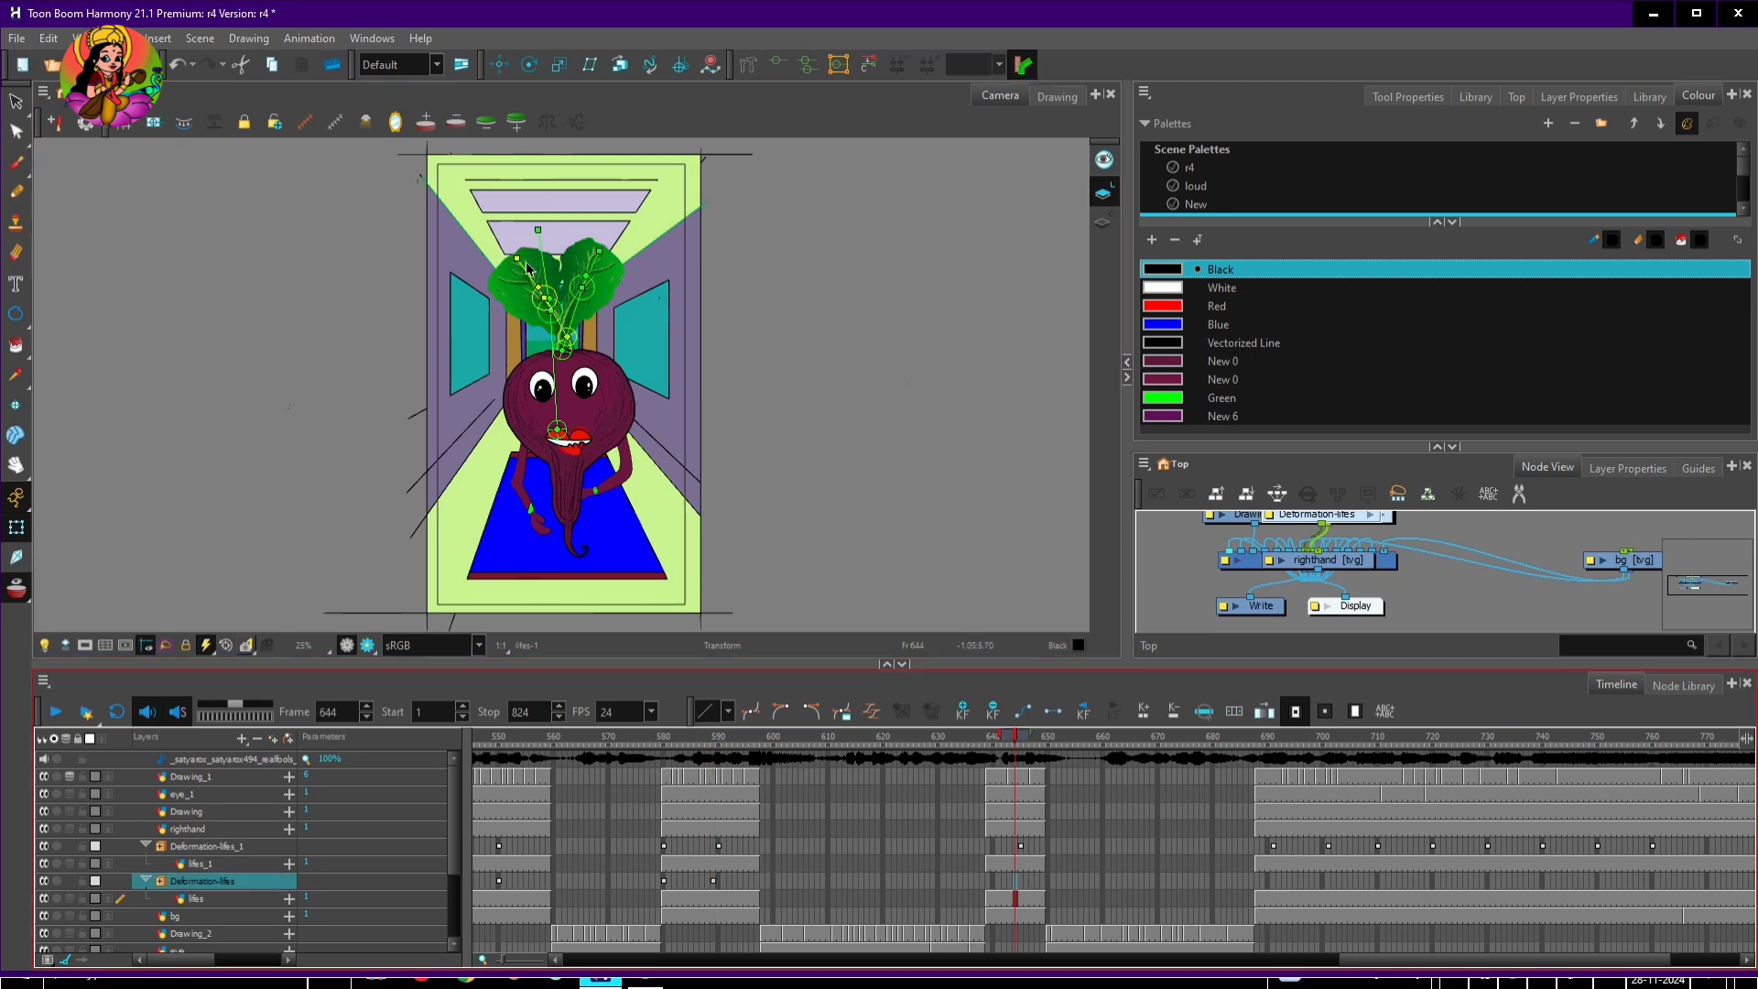
Key the left leaf's sway in the last beetroot shot from about frame 700 to frame 797
left_click(1329, 881)
left_click_drag(545, 298, 516, 258)
left_click(1378, 882)
left_click(1433, 883)
left_click(1488, 881)
left_click(1542, 882)
left_click(1598, 881)
left_click_drag(1486, 959, 1554, 960)
left_click(1383, 881)
left_click_drag(515, 257, 499, 282)
left_click(1493, 881)
left_click(1587, 882)
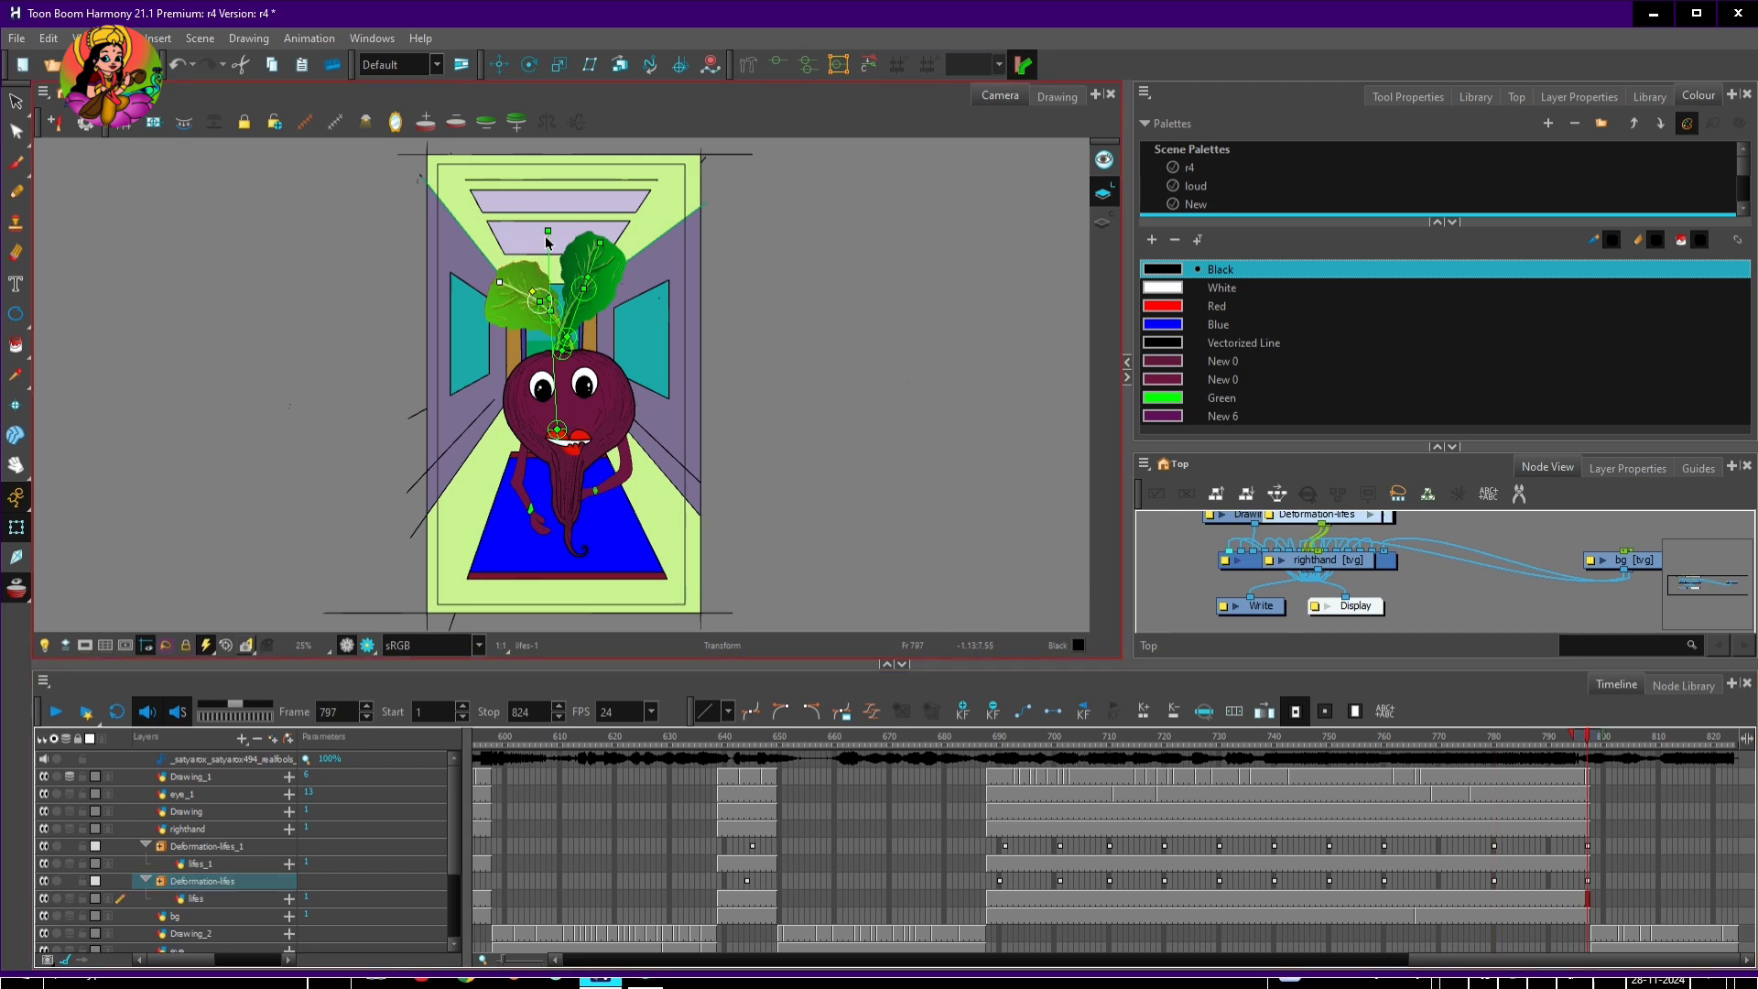
Save the scene and play back the animation
left_click(17, 39)
left_click(36, 142)
left_click(55, 711)
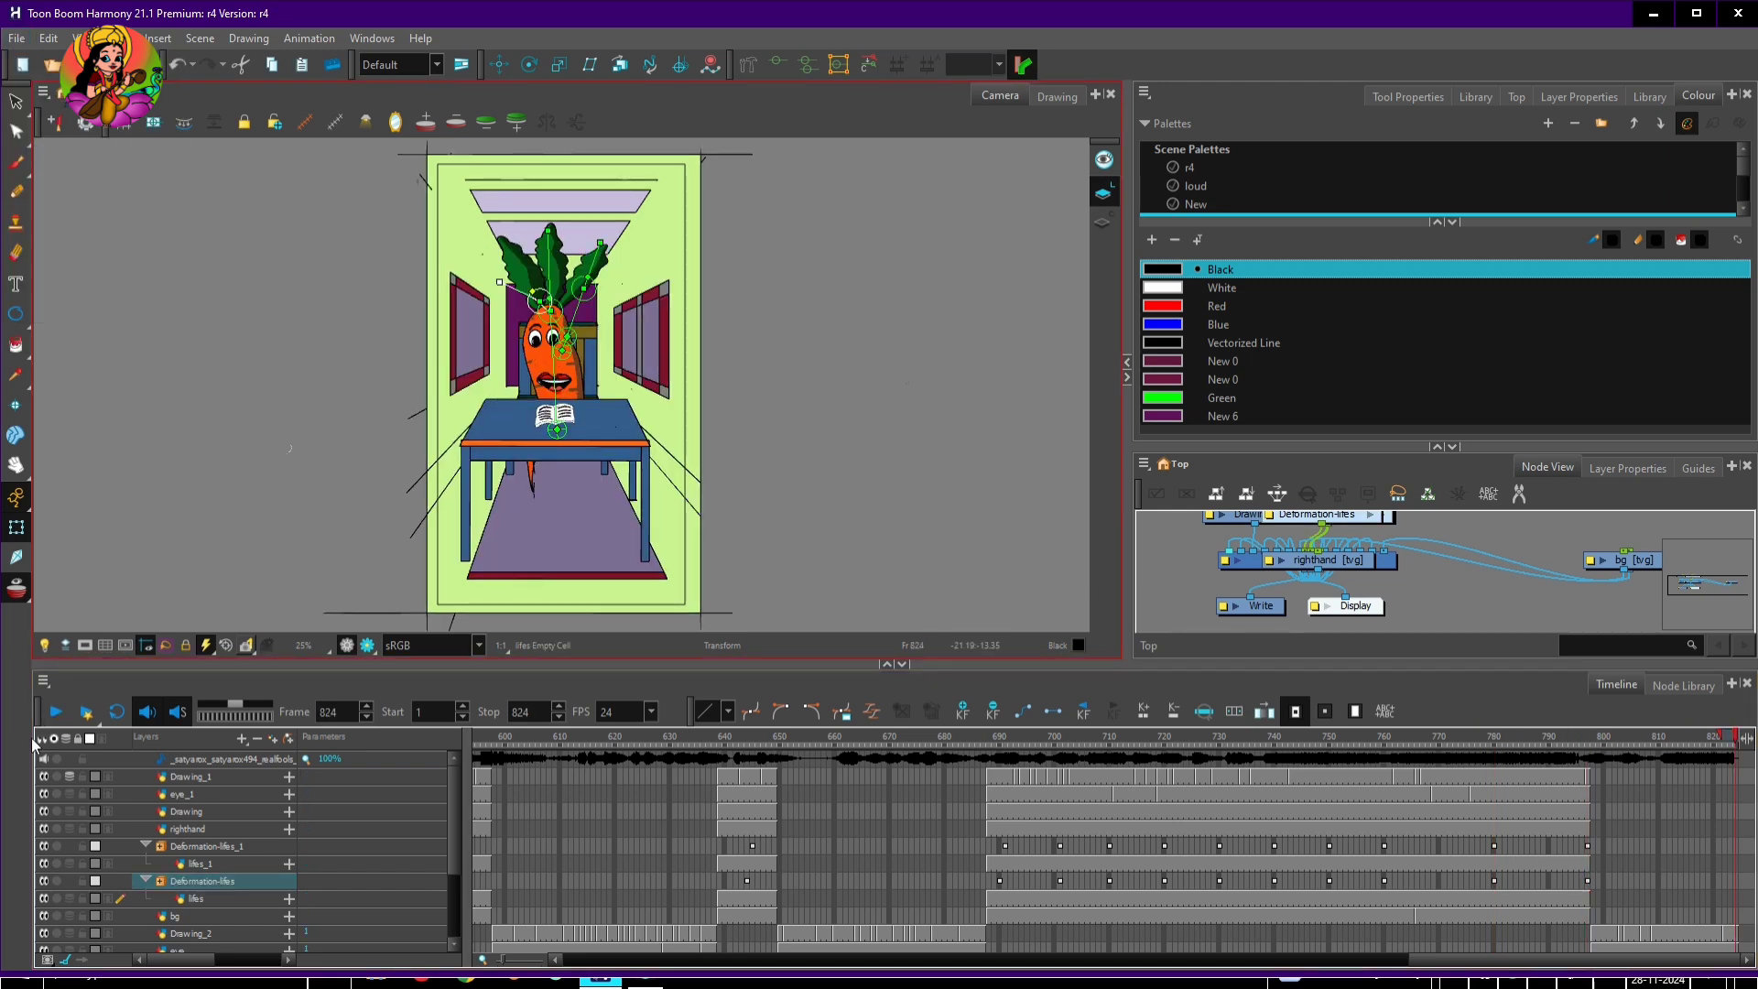
left_click(55, 711)
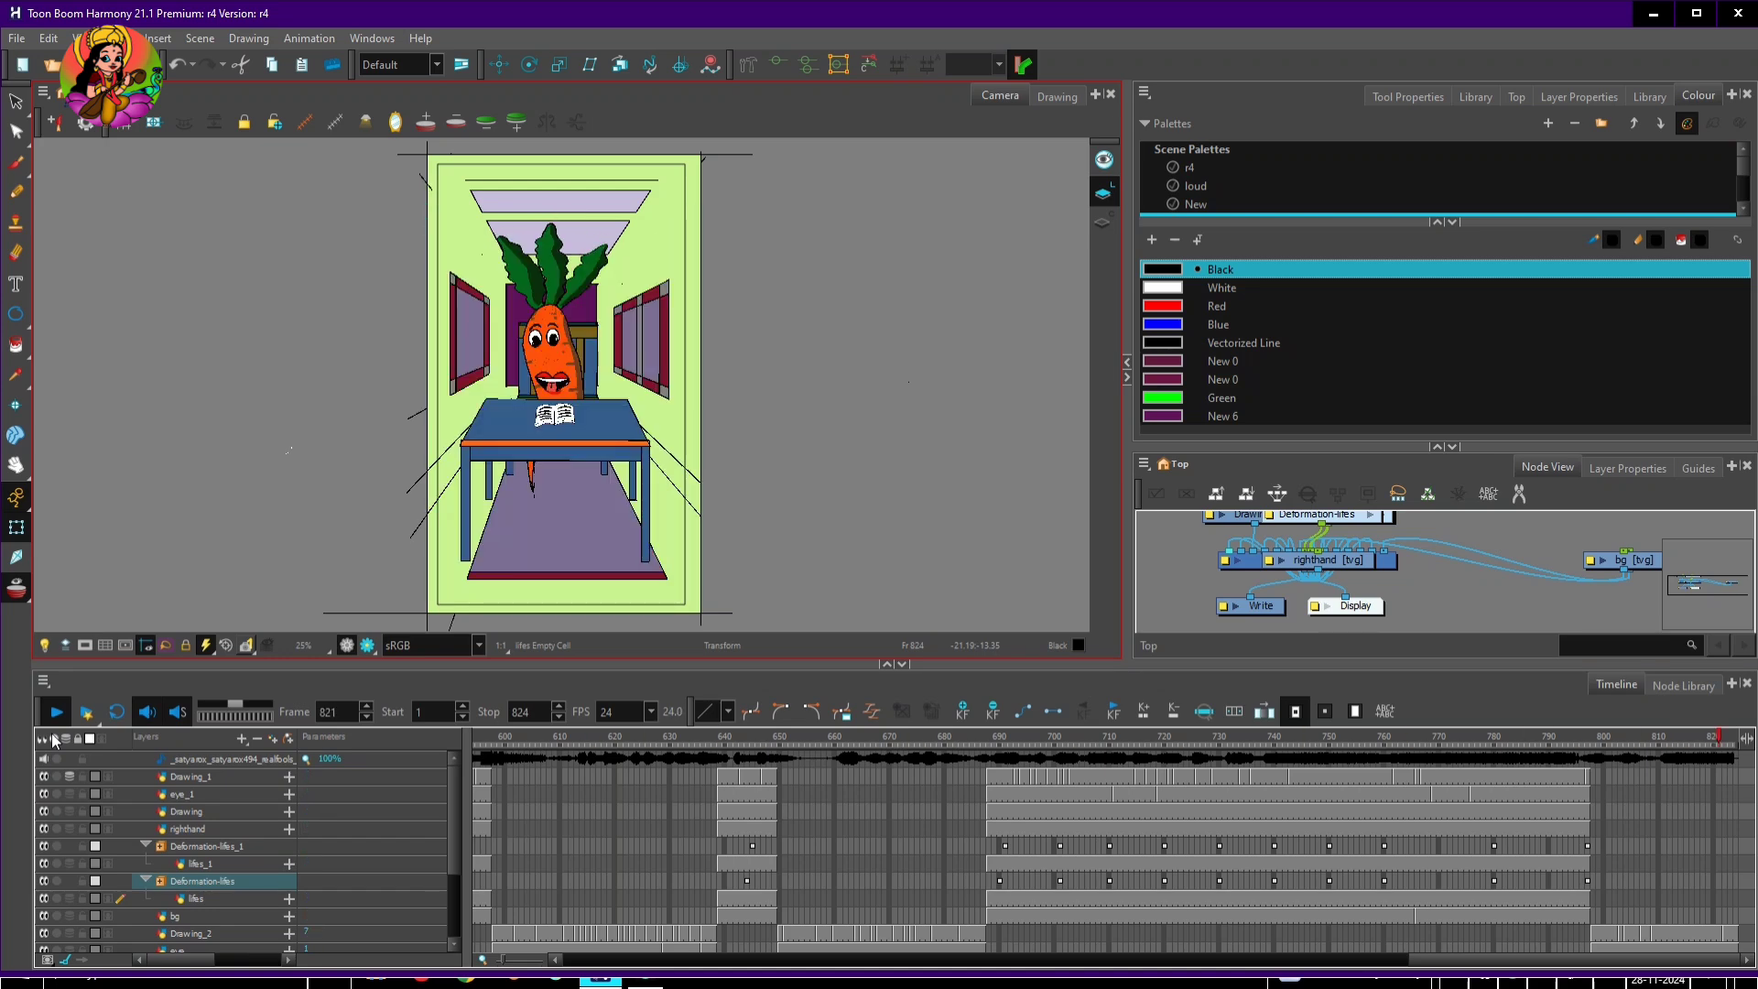
Build a two-segment deformation chain on the righthand layer, from the beetroot's shoulder through the elbow to the hand
left_click(197, 829)
left_click_drag(1456, 960, 601, 963)
left_click(748, 65)
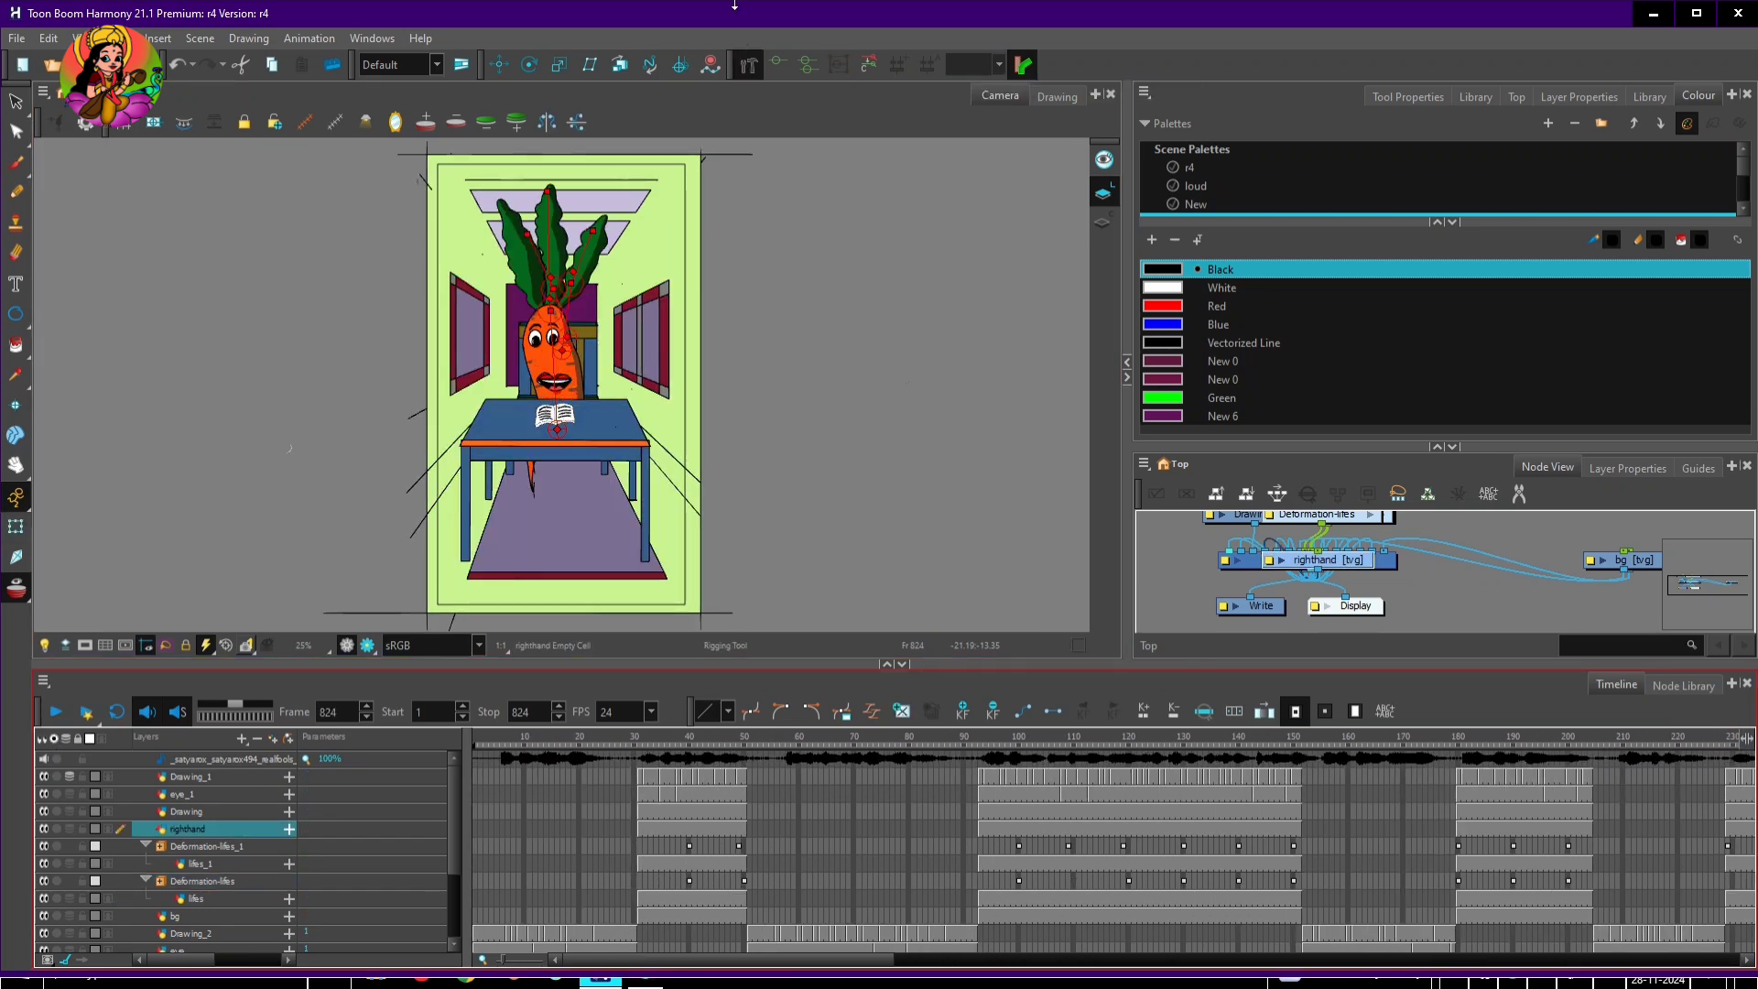
left_click(643, 829)
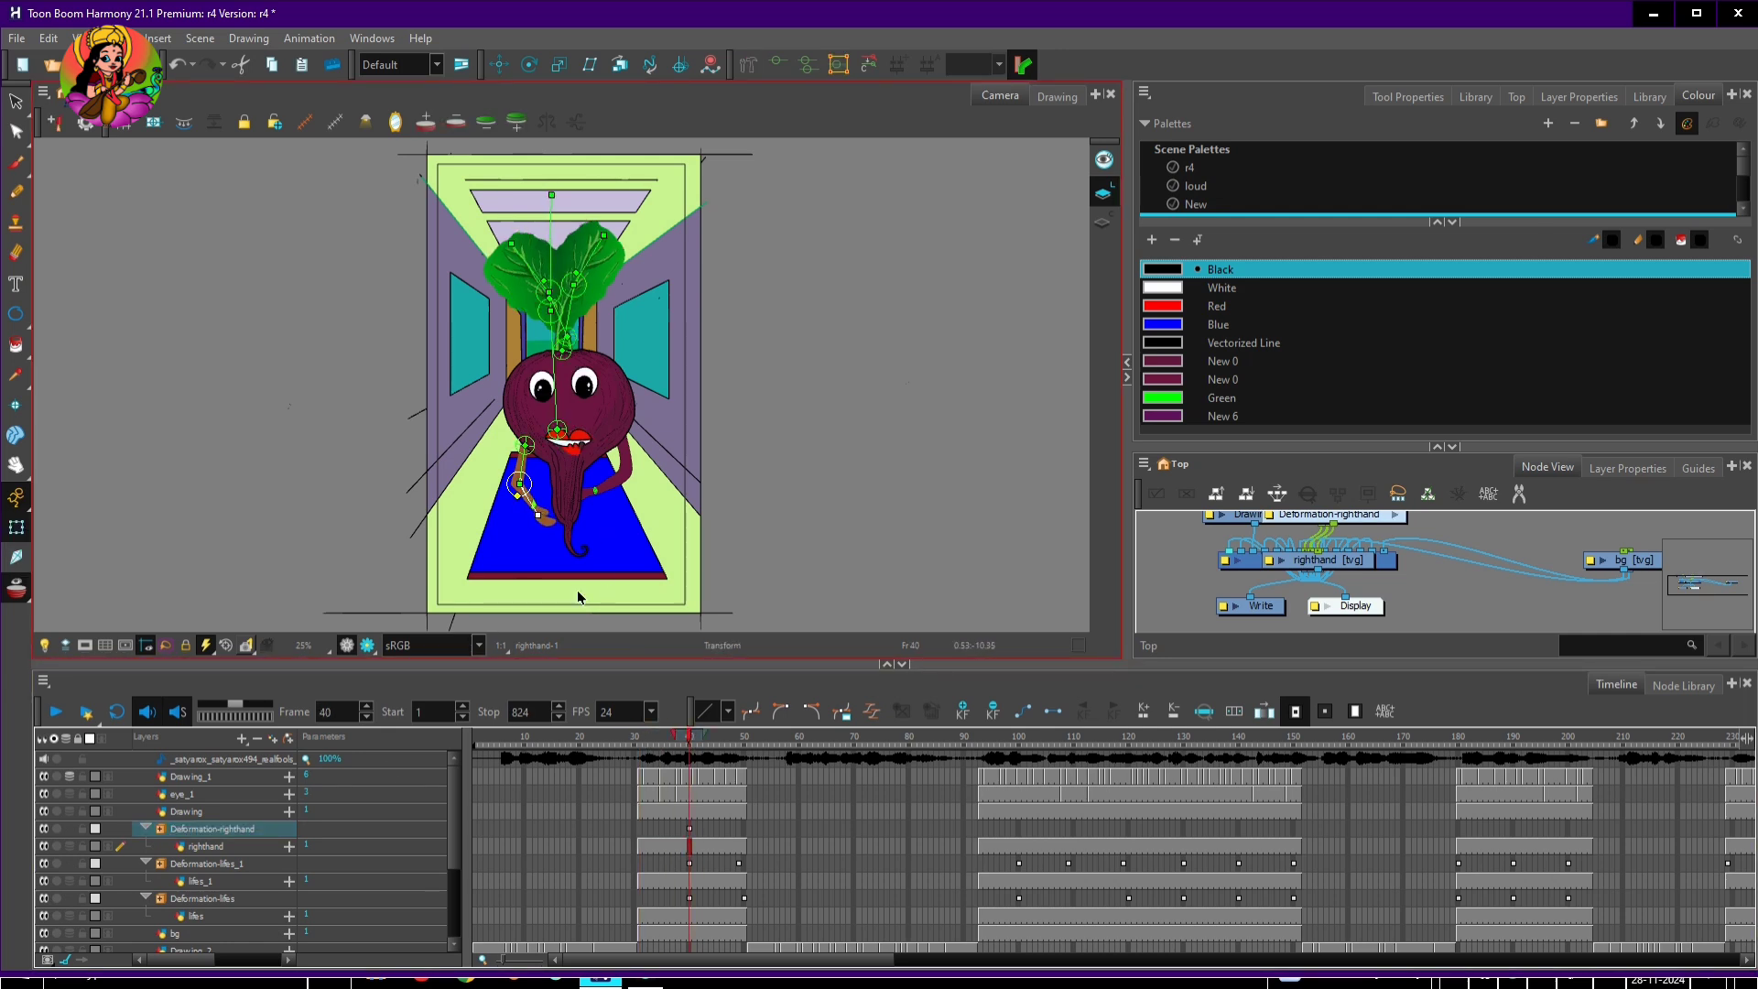
Key the beetroot's arm movement on the righthand deformation at frames 40 and 50
left_click_drag(689, 737, 744, 737)
left_click(744, 829)
mouse_move(537, 515)
left_mouse_down()
mouse_move(549, 502)
mouse_move(534, 509)
left_mouse_up()
left_click(689, 828)
Key the righthand arm bending back and forth at frames 101, 114, 134 and 148
left_click(985, 738)
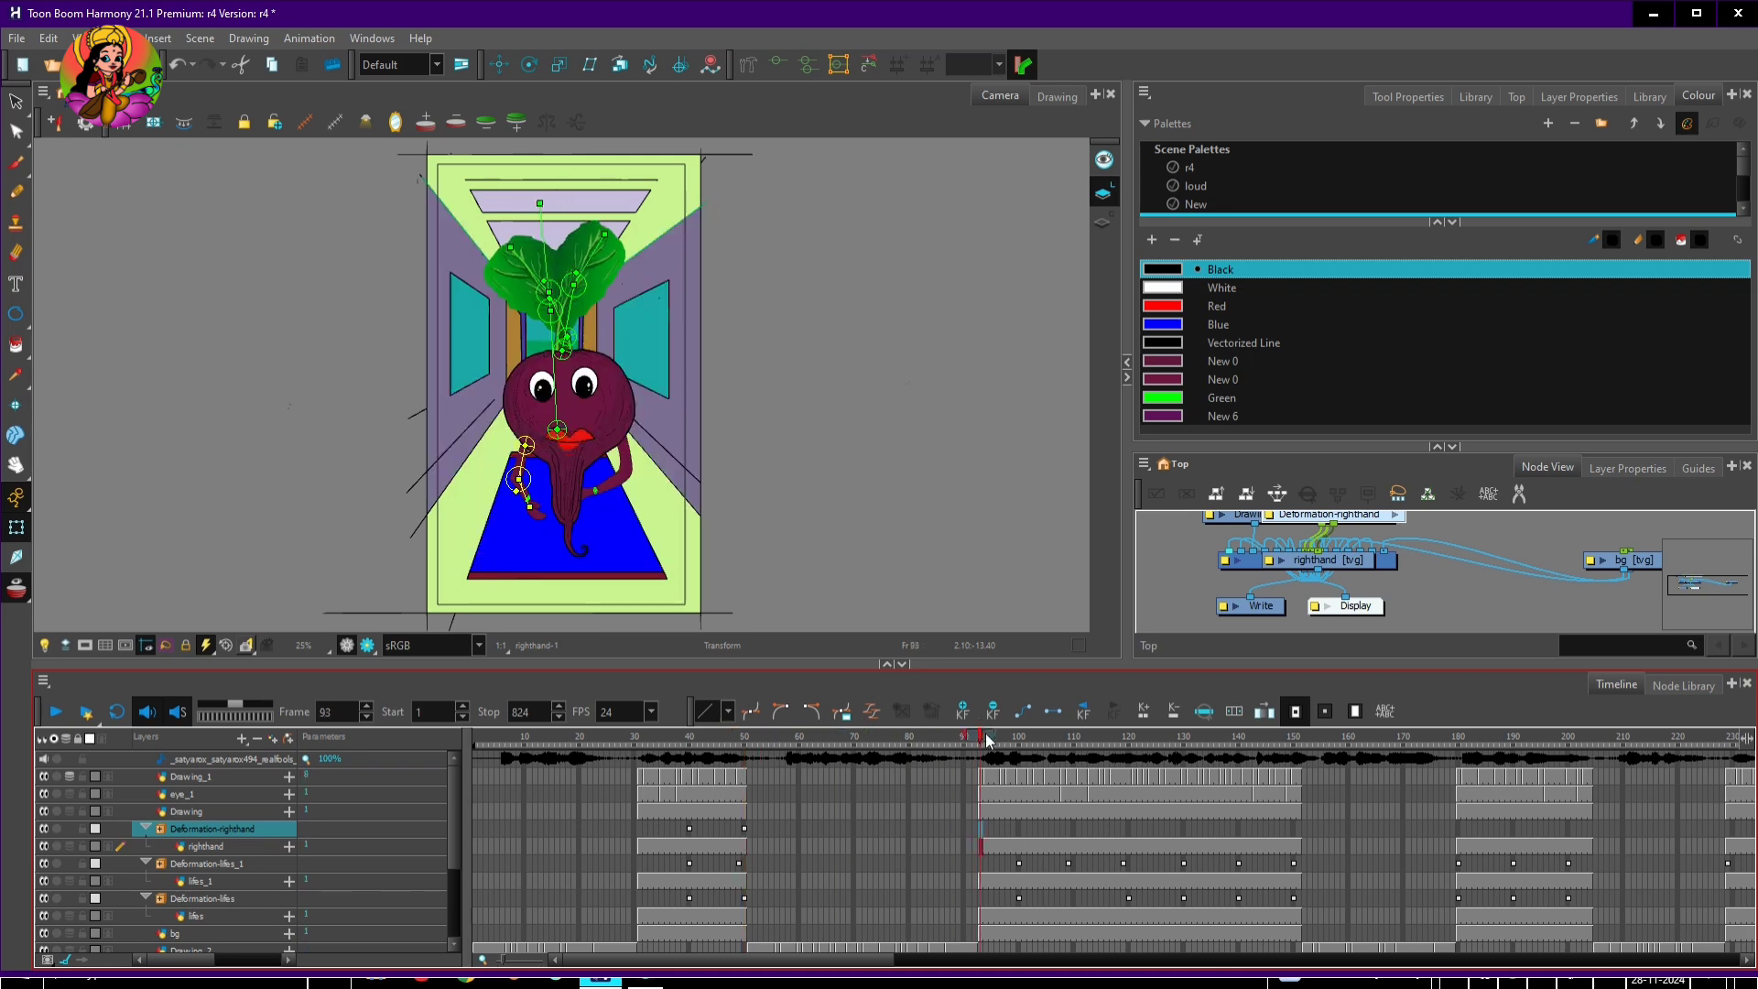
left_click_drag(535, 509, 537, 496)
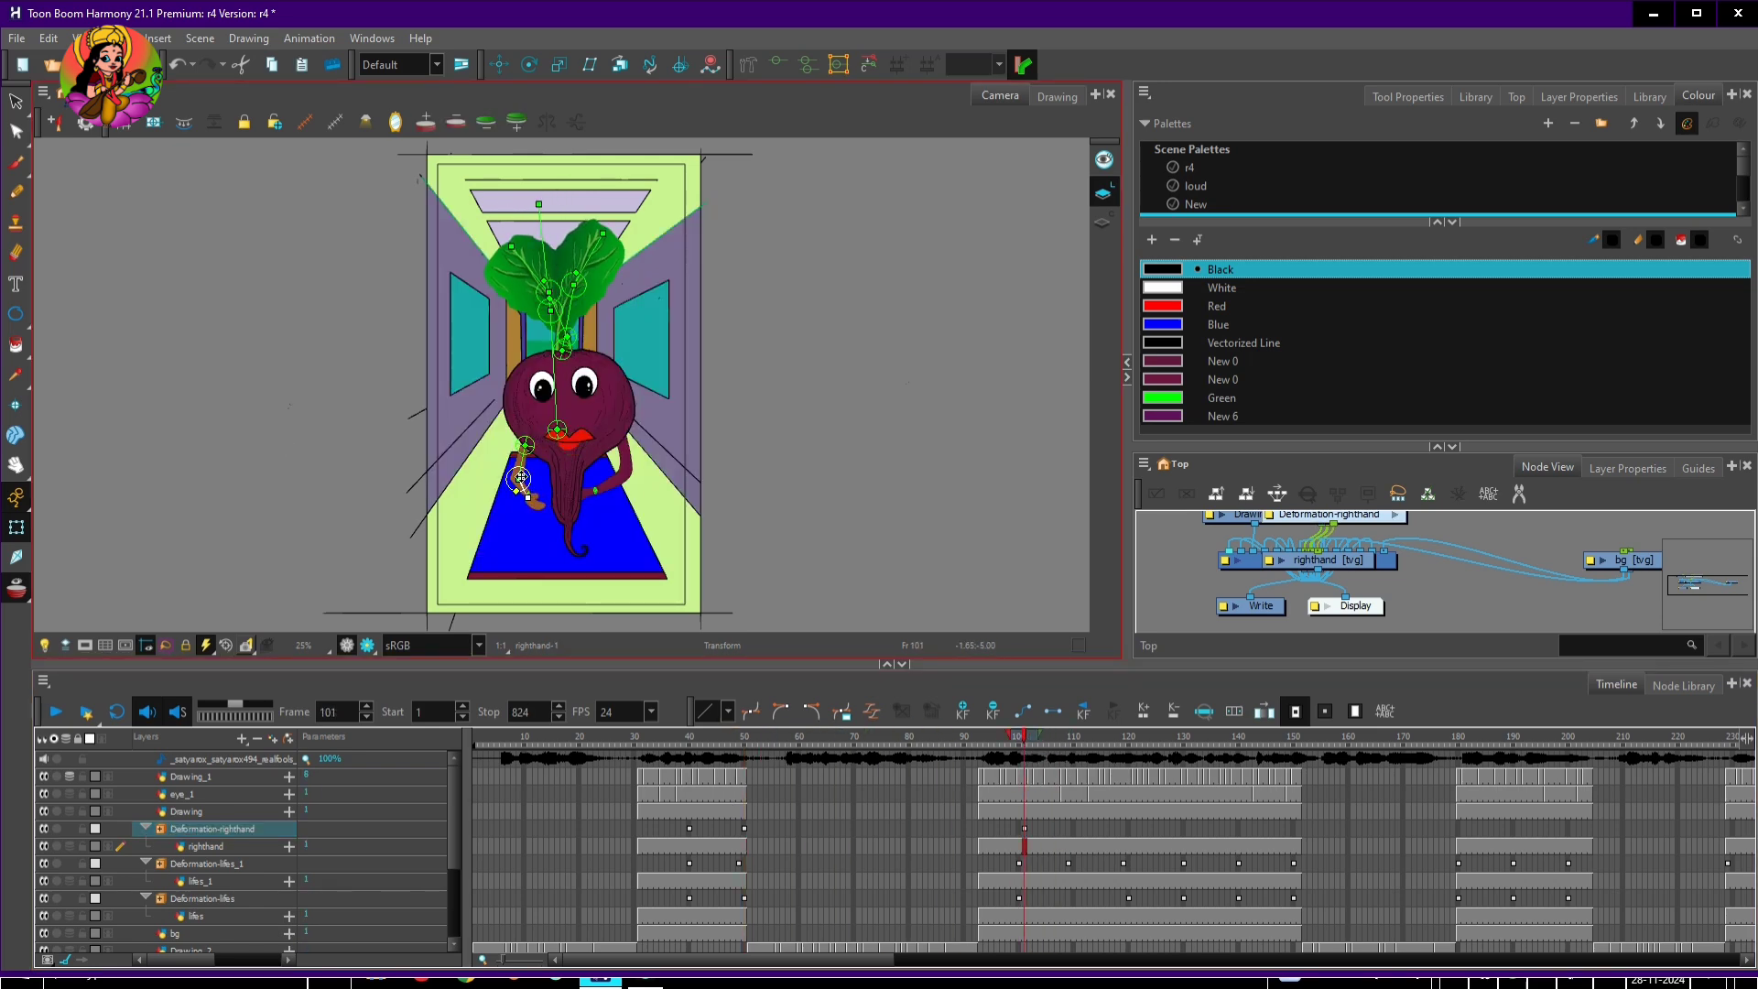
left_click_drag(744, 738, 1096, 785)
left_click(510, 473)
left_click_drag(511, 473, 521, 474)
left_click_drag(1098, 738, 1206, 745)
left_click_drag(521, 474, 512, 476)
left_click_drag(1205, 738, 1284, 740)
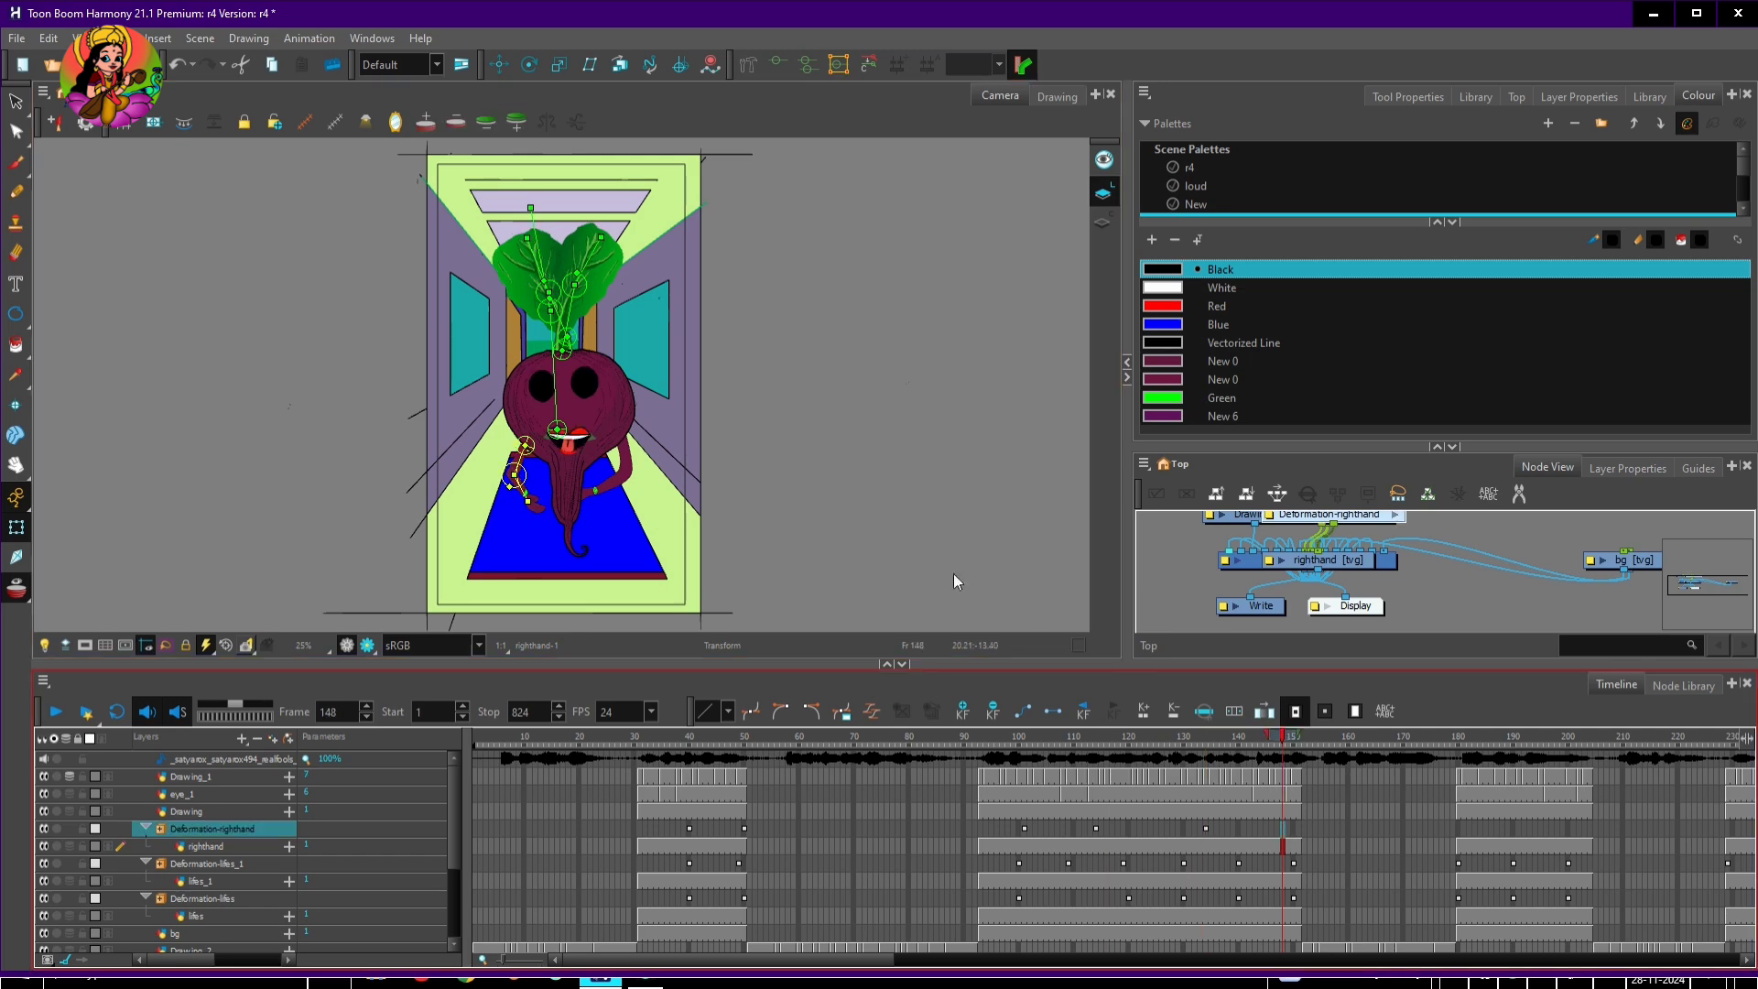
left_click_drag(512, 476, 520, 479)
Key the righthand arm's pose at frames 186 and 198, undoing a stray move of the layer out of its deformation
left_click_drag(1291, 738, 1440, 758)
left_click_drag(847, 959, 1019, 952)
mouse_move(827, 738)
left_mouse_down()
mouse_move(789, 748)
mouse_move(827, 738)
left_mouse_up()
left_click_drag(533, 503, 548, 488)
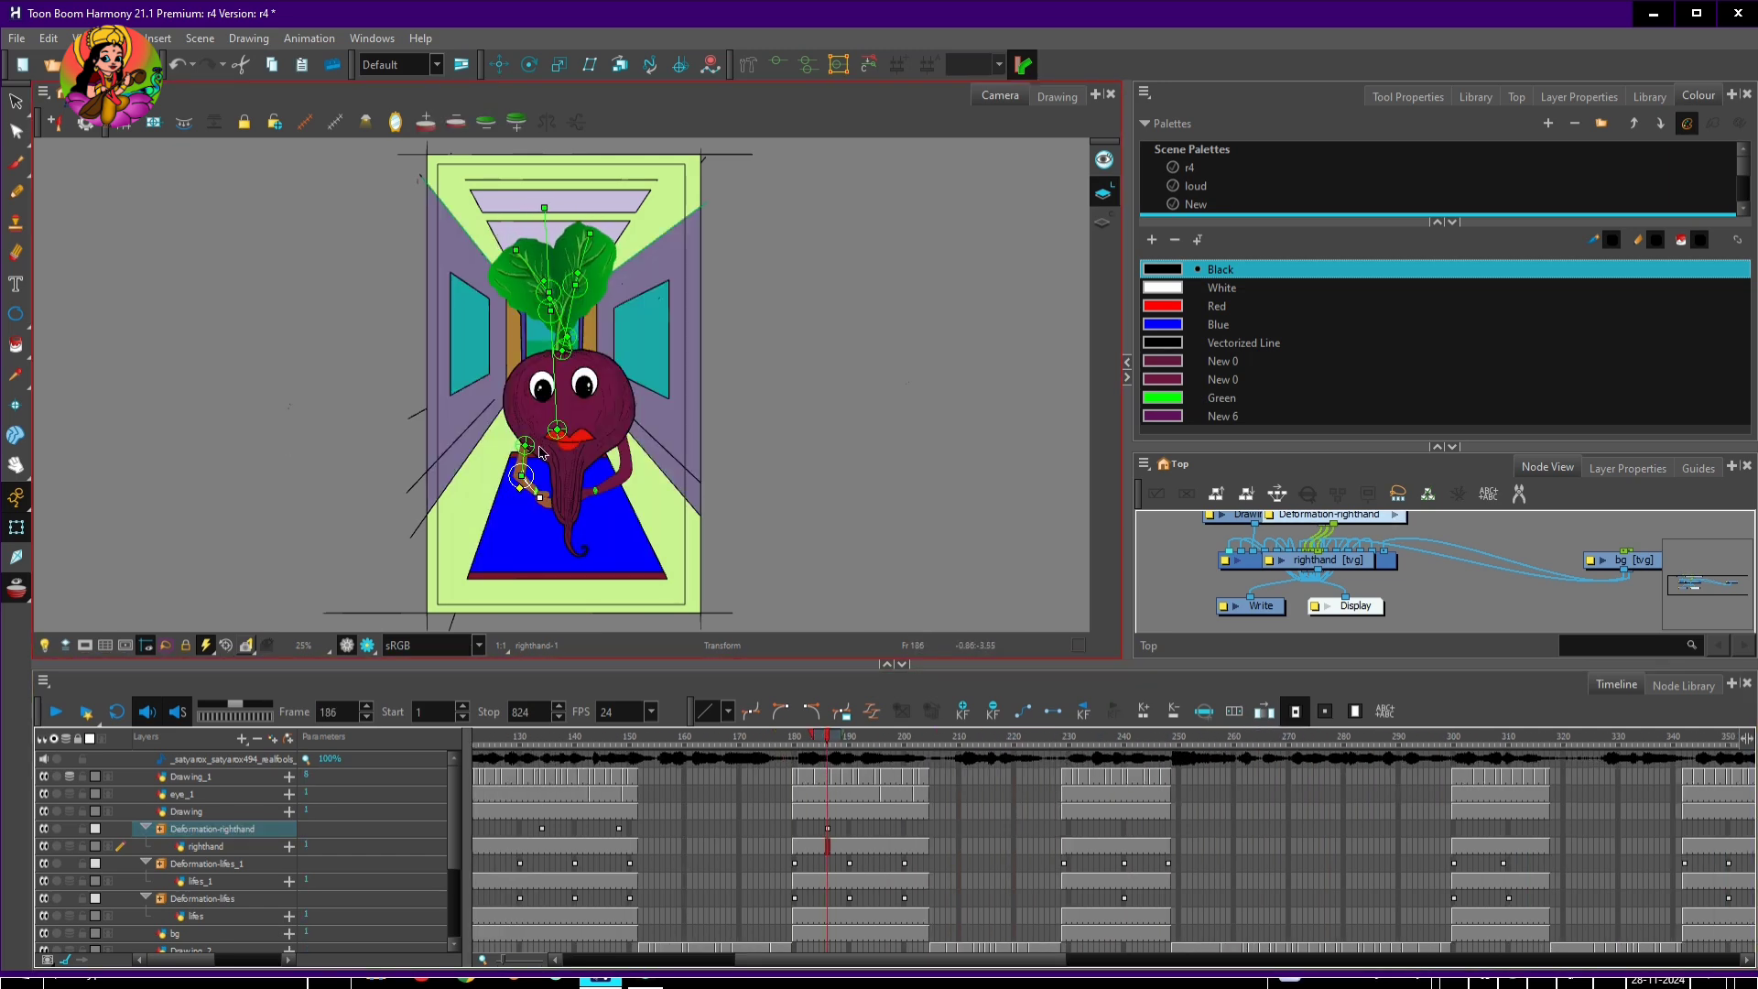
left_click_drag(205, 846, 216, 821)
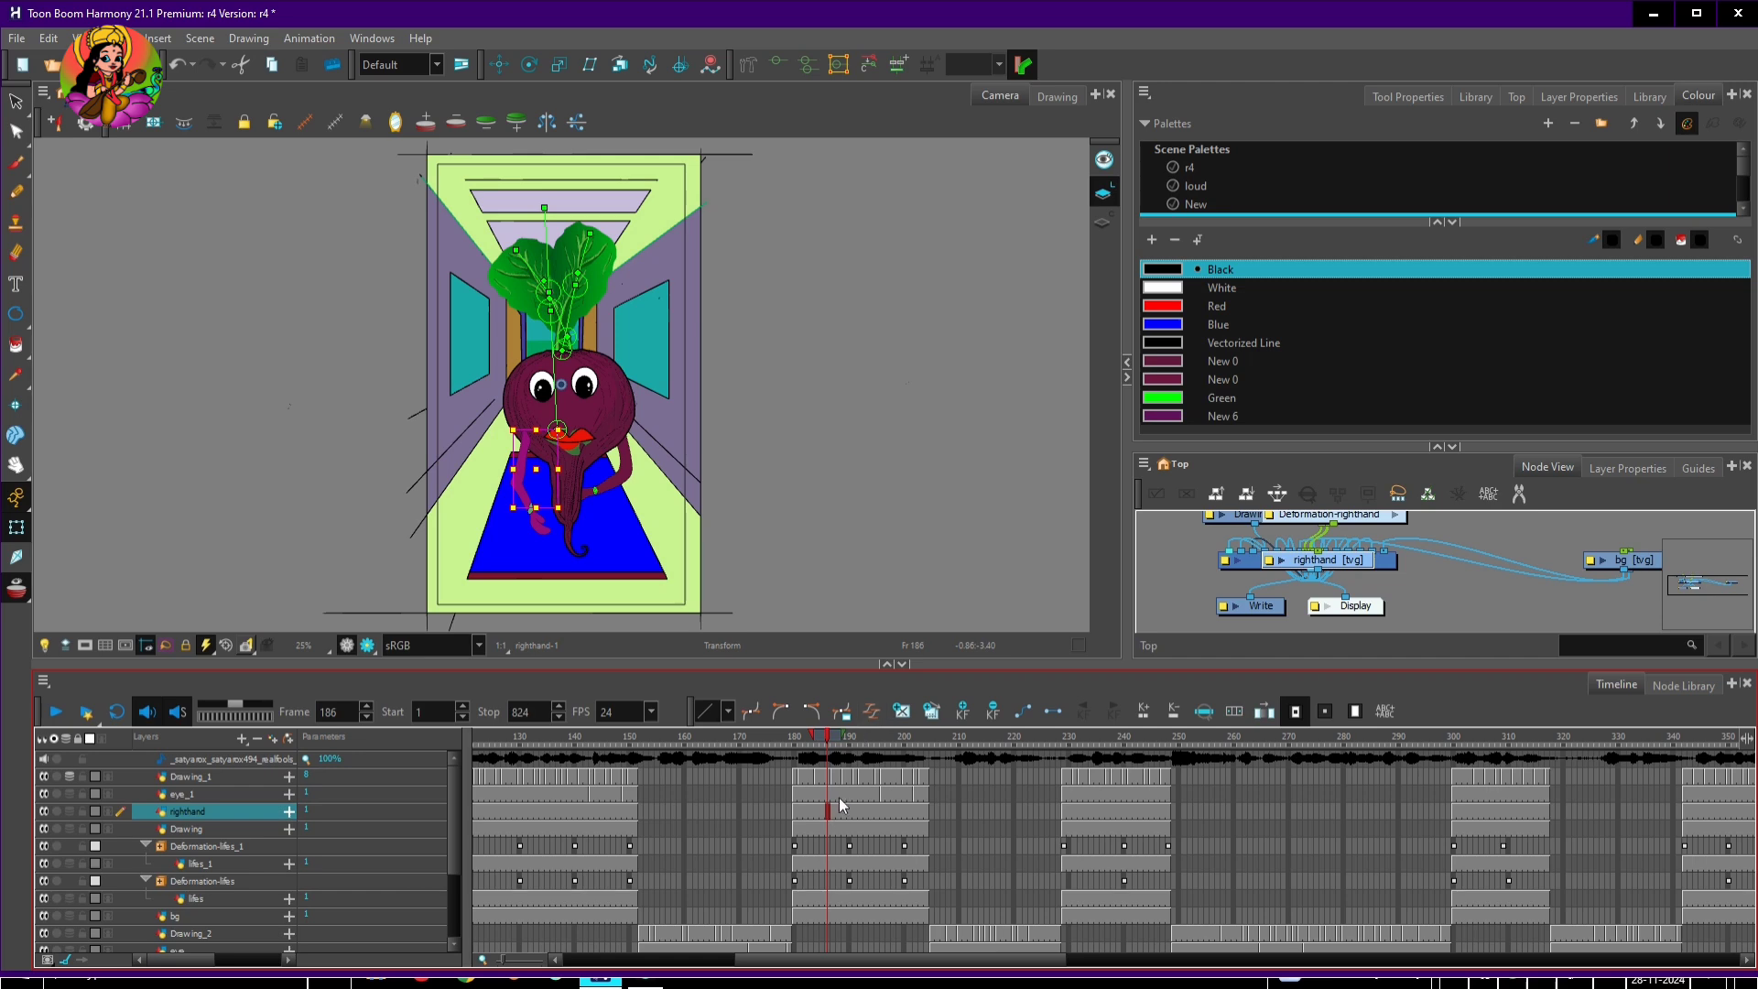
key("ctrl+z")
left_click(890, 828)
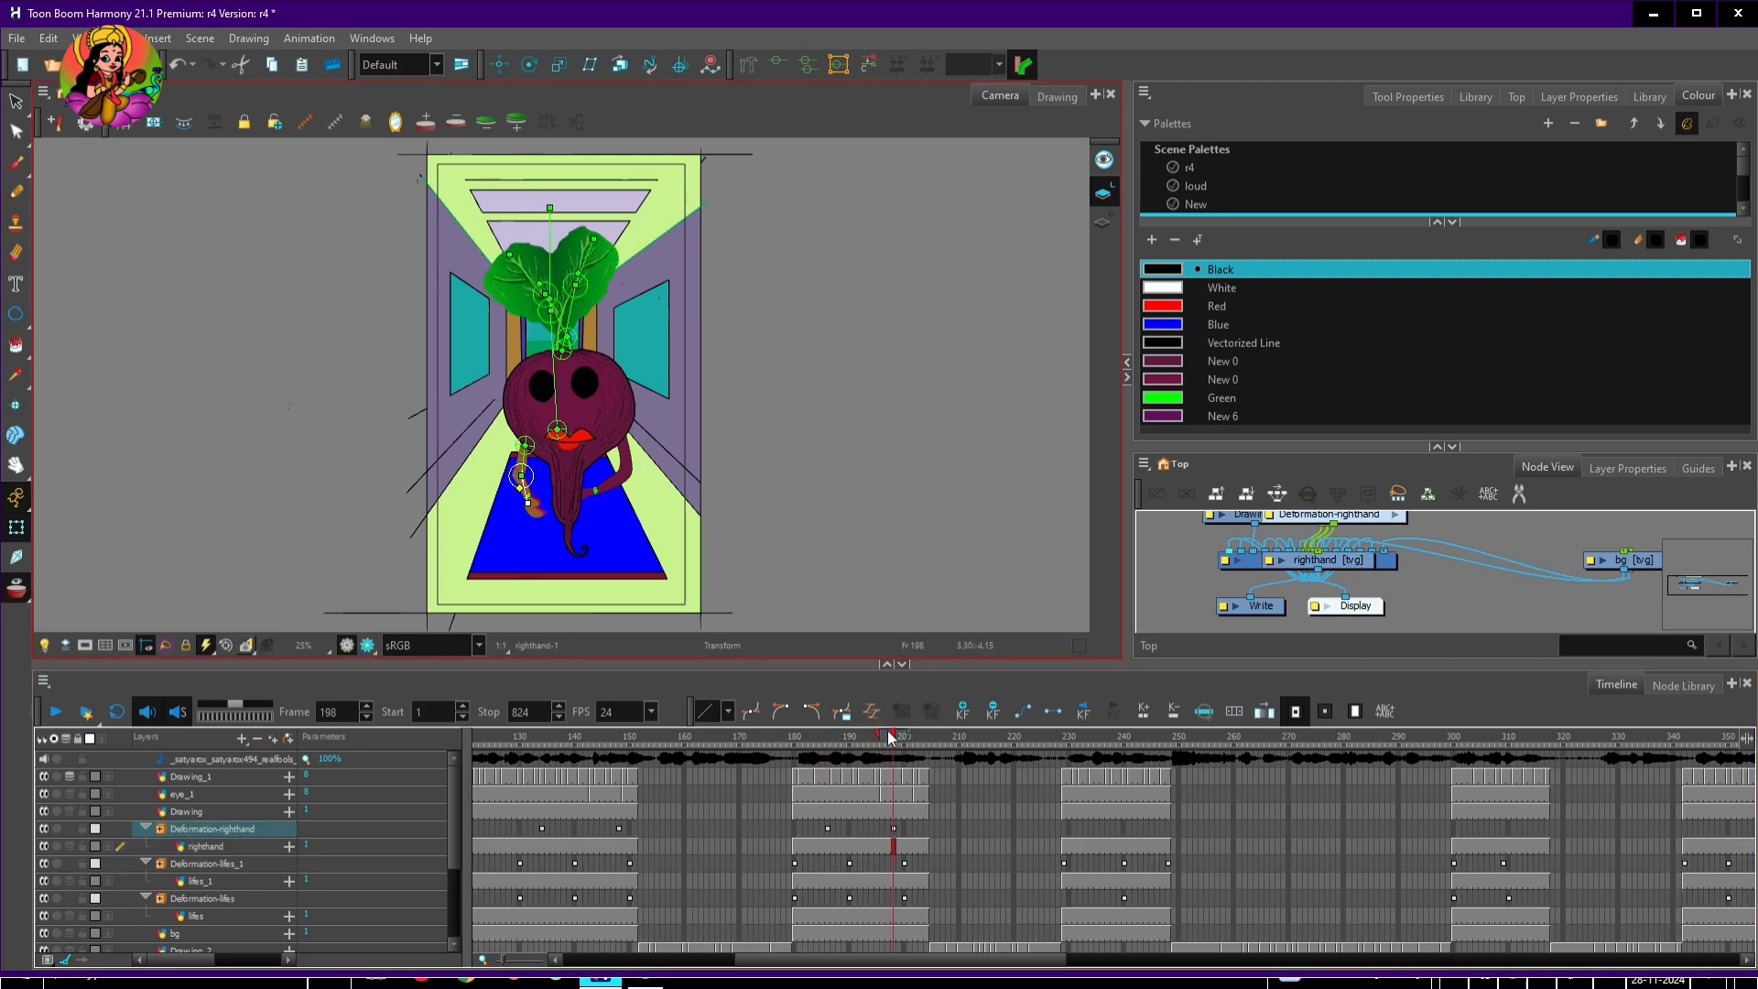
Key the righthand arm's poses at frames 306, 310, 346 and 357
left_click_drag(890, 738, 1485, 738)
left_click_drag(914, 959, 1127, 960)
left_click(529, 501)
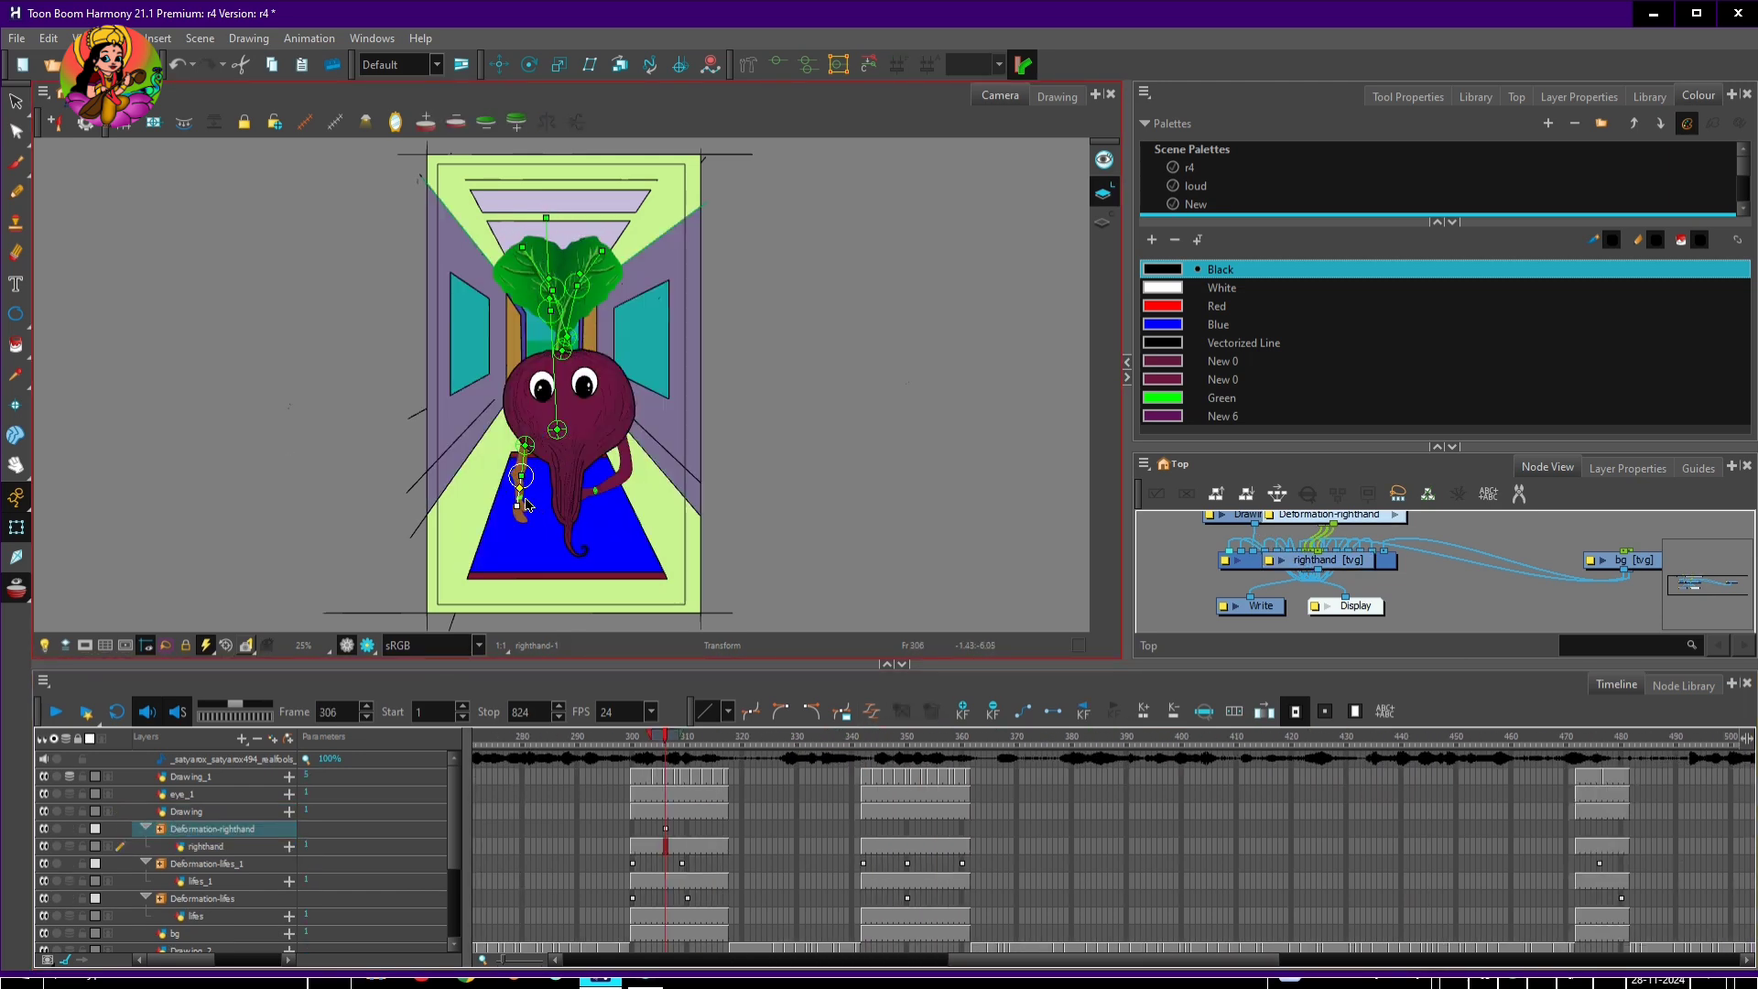
left_click_drag(667, 737, 884, 738)
left_click(522, 476)
mouse_move(529, 476)
left_mouse_down()
mouse_move(510, 471)
mouse_move(523, 495)
left_mouse_up()
left_click_drag(885, 738, 946, 828)
left_click_drag(526, 496, 518, 504)
left_click(512, 467)
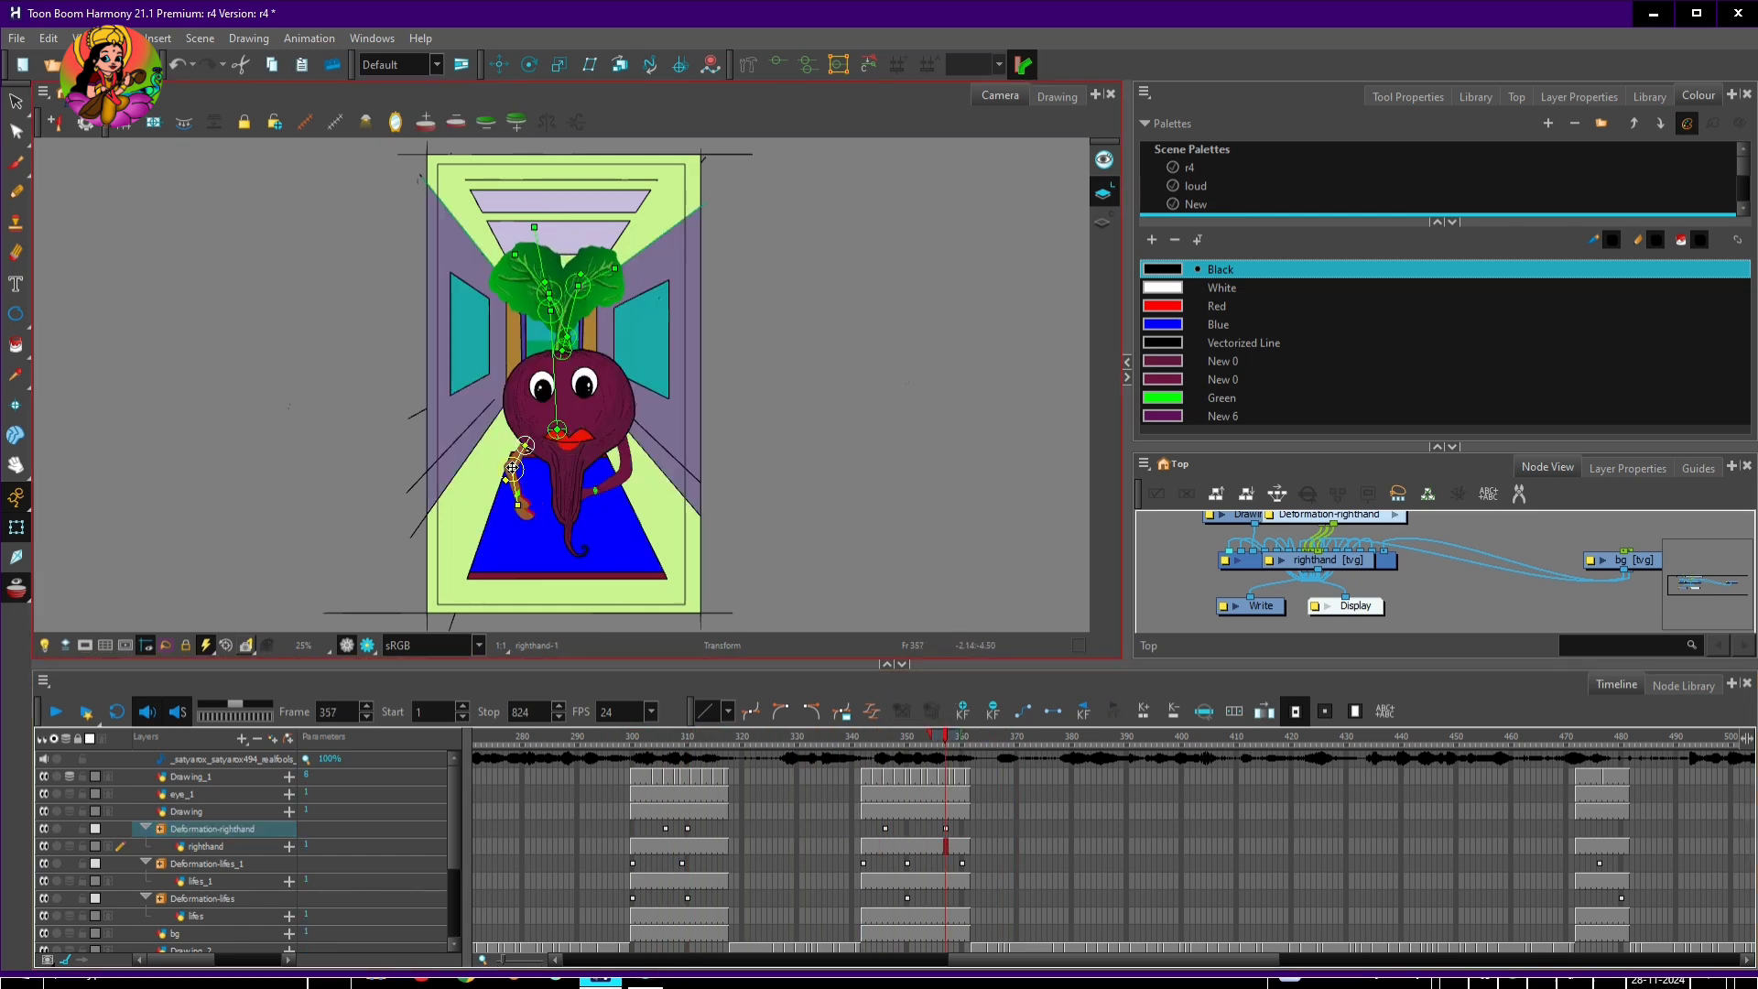
Key the righthand arm bending at frames 545 and 557
left_click_drag(923, 733, 1352, 738)
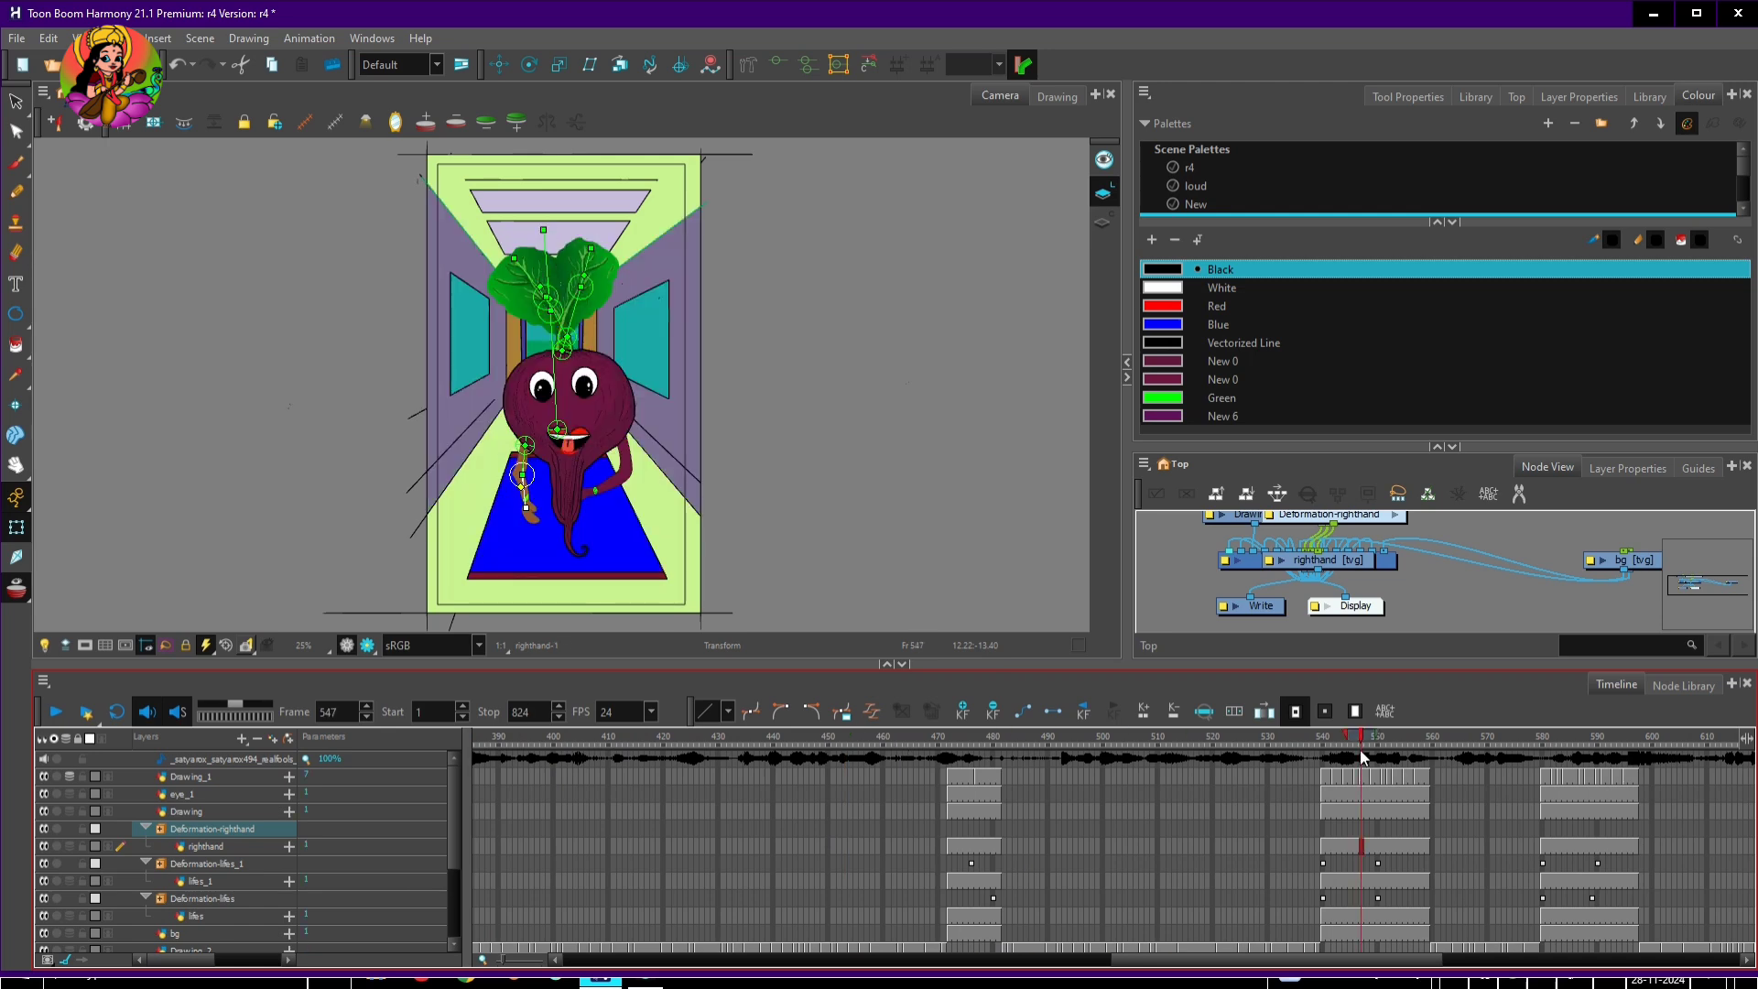
left_click_drag(522, 474, 511, 469)
left_click_drag(506, 500, 529, 489)
key("period")
key("period")
key("period")
key("period")
key("period")
key("period")
key("period")
key("period")
key("period")
key("period")
key("period")
key("period")
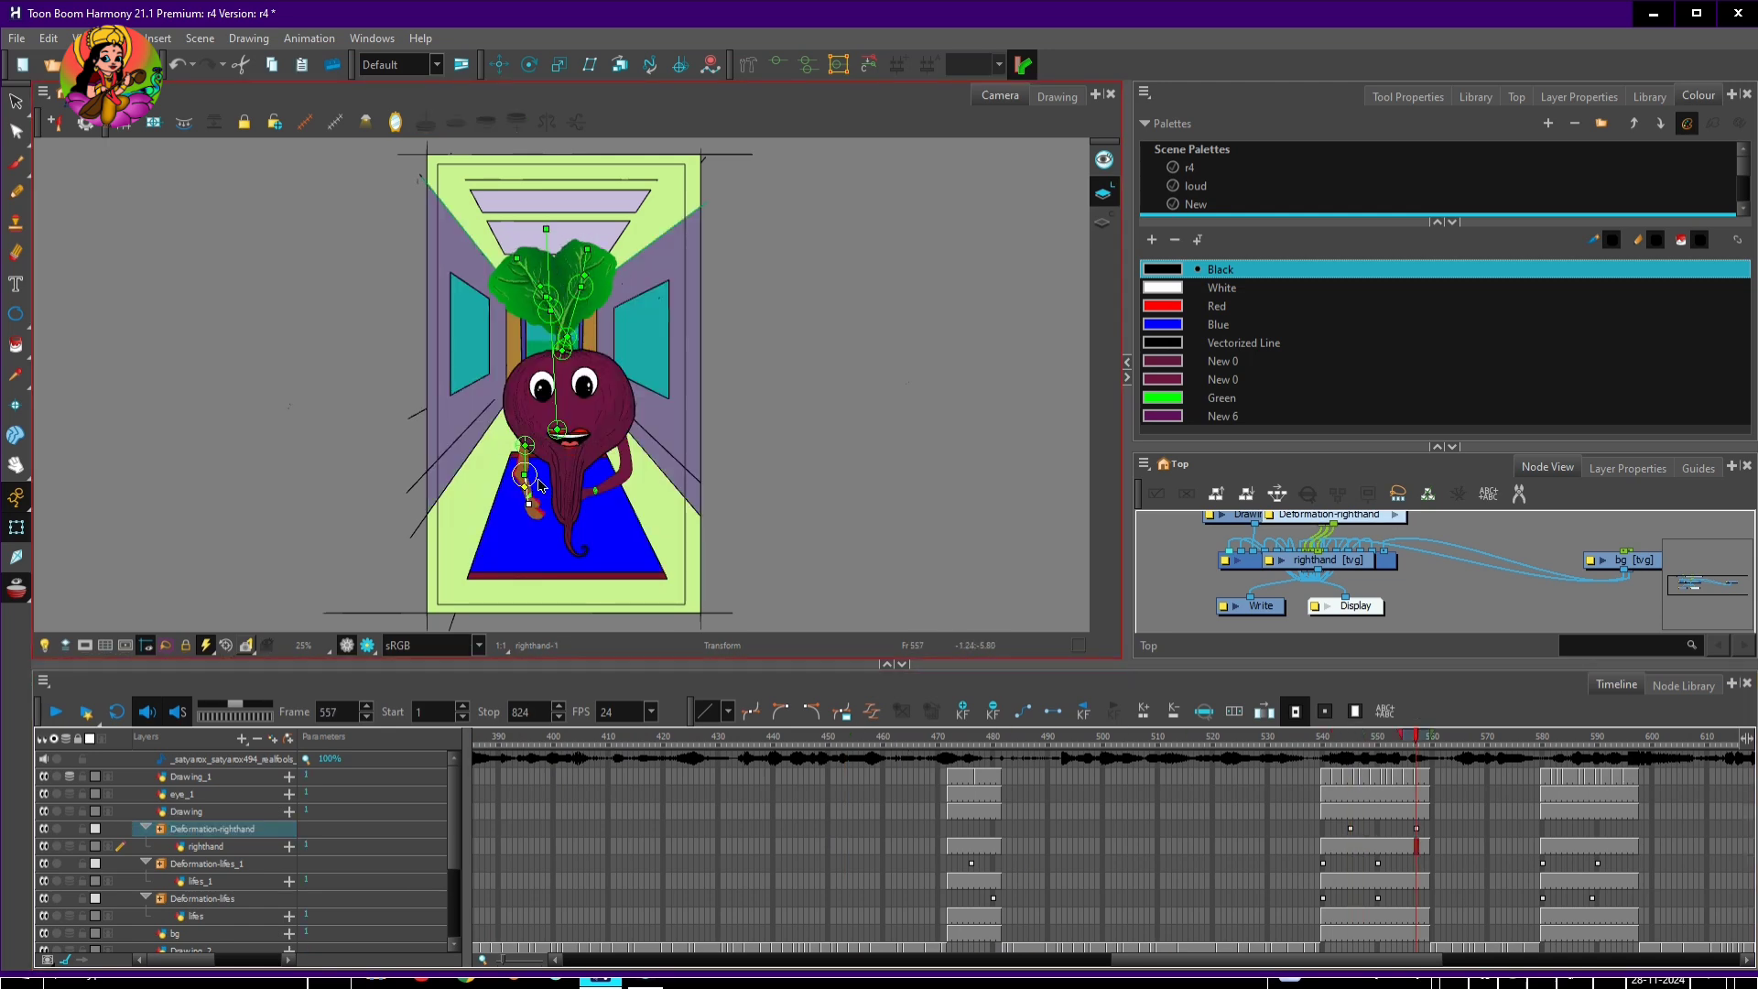
Key the righthand arm raised outward and upward at frame 700 in the last beetroot shot
left_click_drag(1351, 738, 1444, 738)
left_click_drag(1340, 960, 1488, 959)
left_click_drag(972, 738, 1063, 738)
left_click(1228, 738)
left_click_drag(1315, 960, 1567, 961)
left_click(1491, 738)
left_click(1053, 738)
left_click_drag(525, 474, 483, 470)
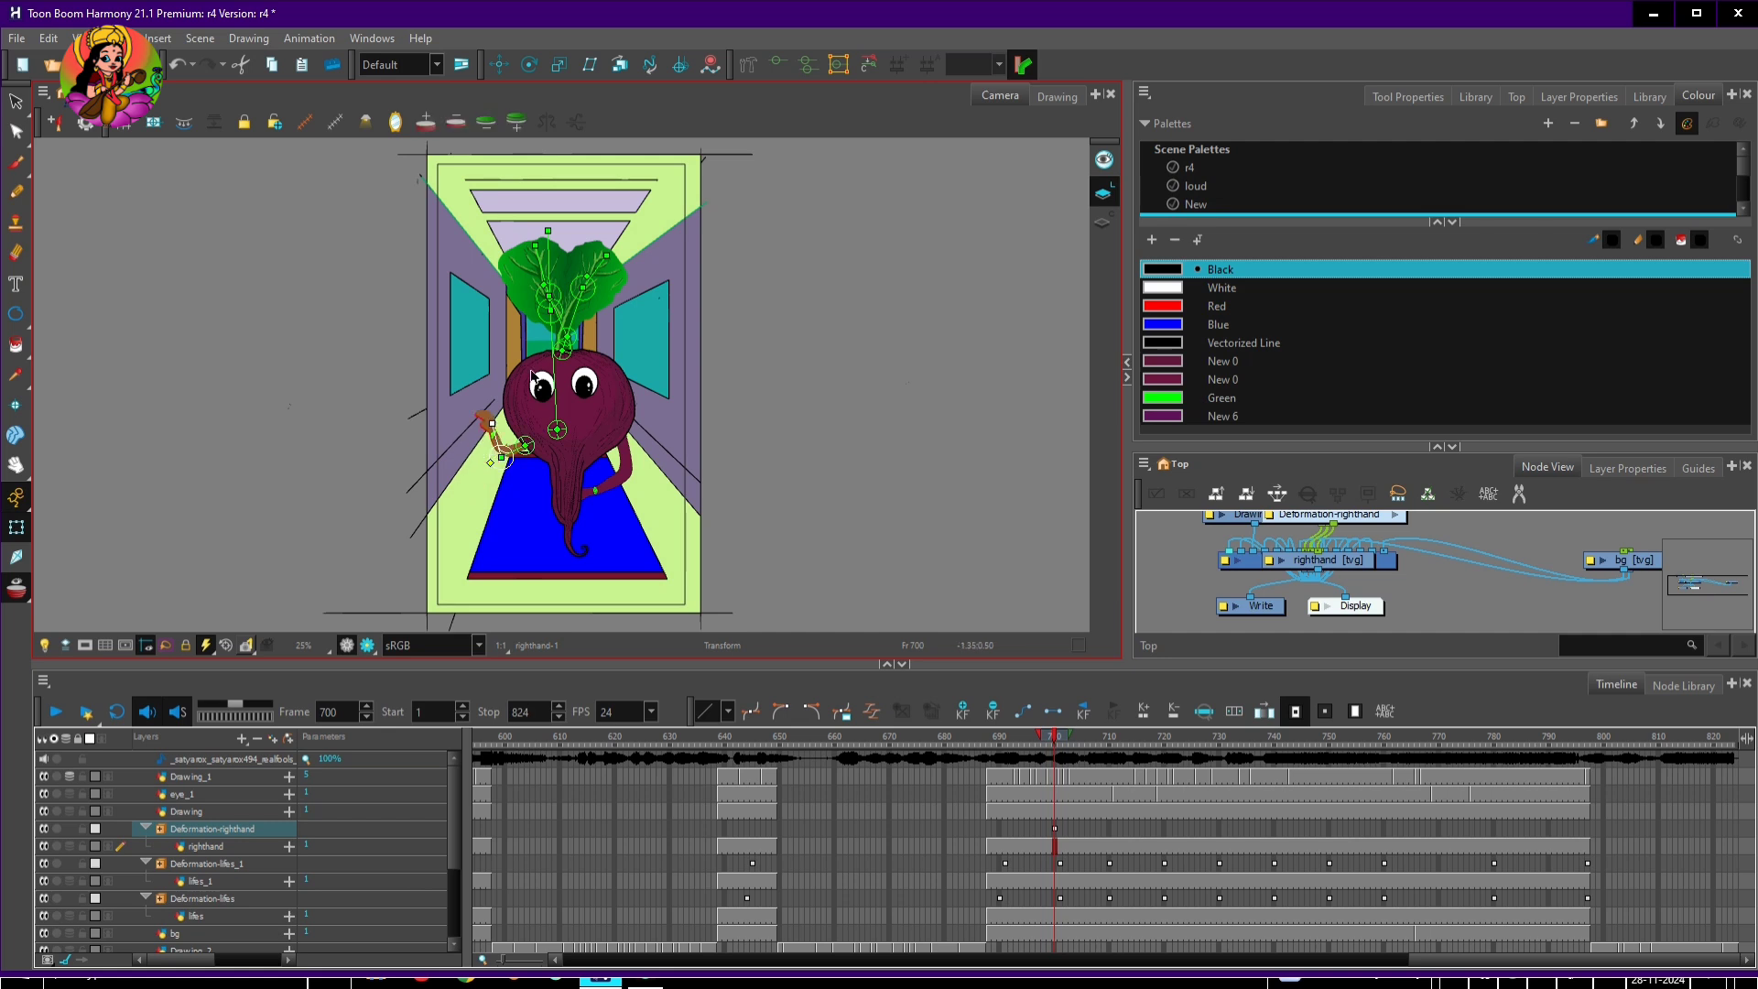
left_click_drag(971, 738, 1053, 738)
left_click_drag(491, 423, 484, 403)
Key the raised righthand arm waving at frames 710, 722, 730, 739, 749, 759, 770, 779 and 790
left_click(1109, 738)
left_click_drag(1145, 740, 1174, 738)
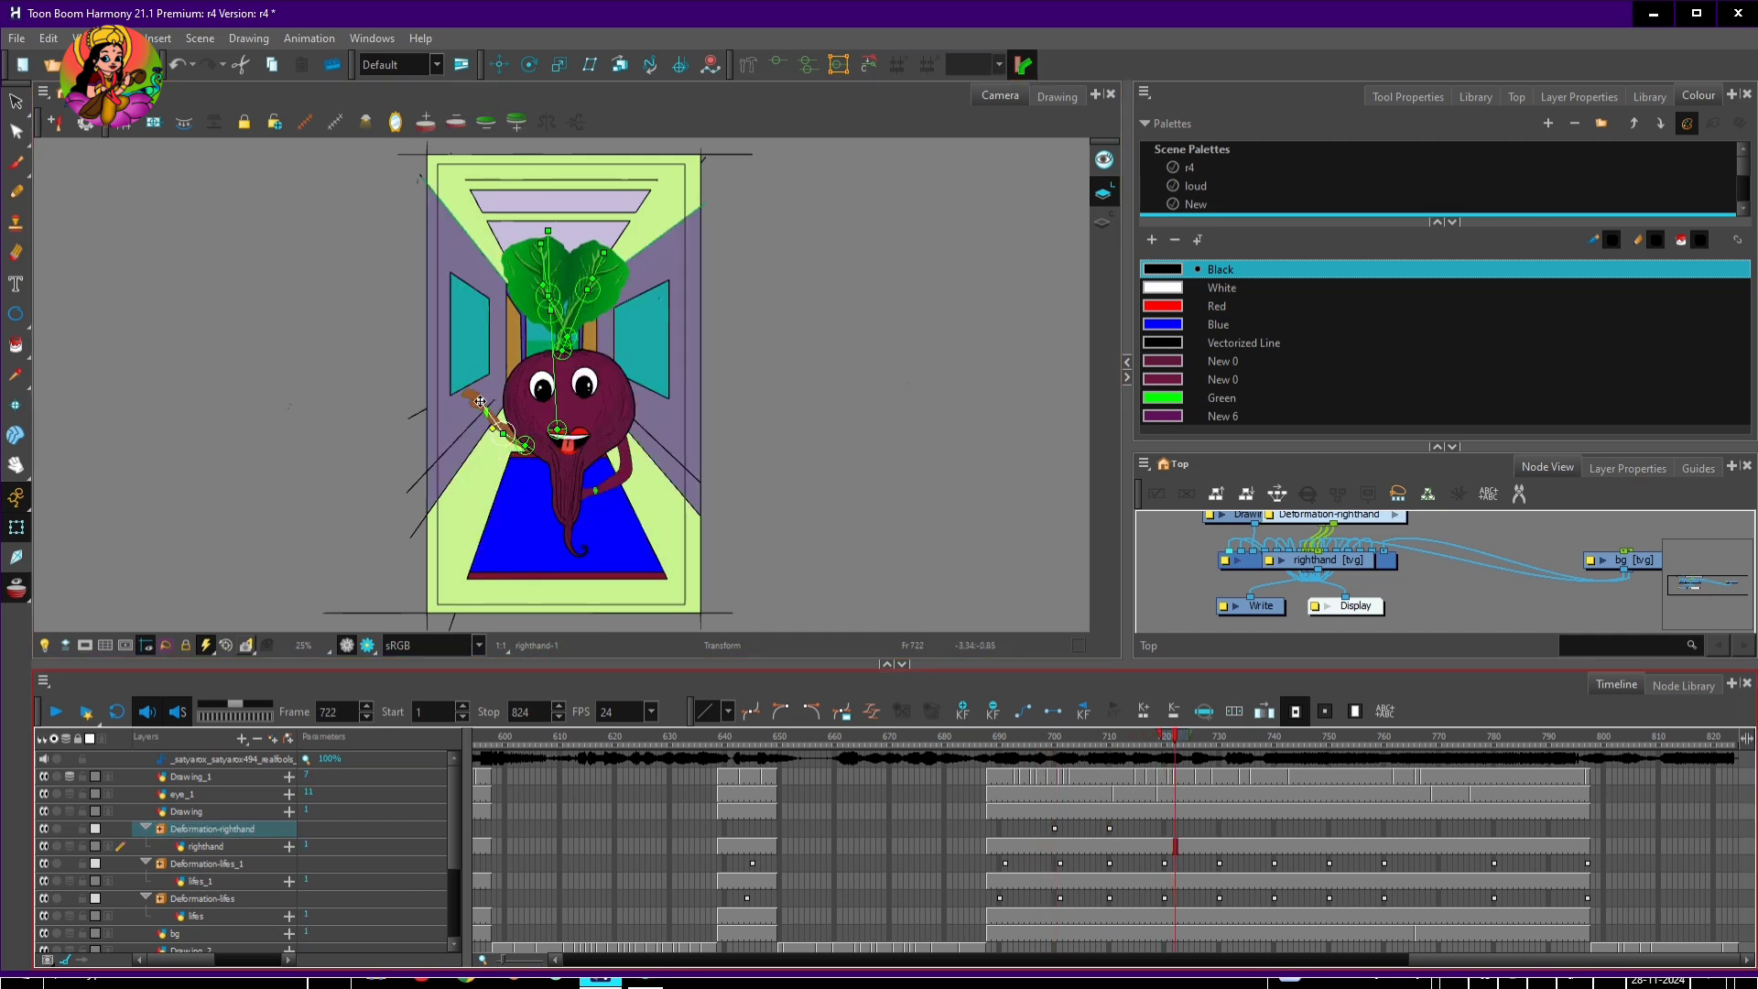
left_click(1219, 738)
mouse_move(476, 398)
left_mouse_down()
mouse_move(468, 419)
mouse_move(491, 389)
mouse_move(476, 408)
left_mouse_up()
left_click(1268, 738)
left_click(1323, 738)
left_click(1378, 738)
left_click(1438, 738)
left_click(1488, 738)
left_click_drag(476, 408, 482, 402)
left_click(1548, 738)
left_click_drag(973, 738, 1637, 777)
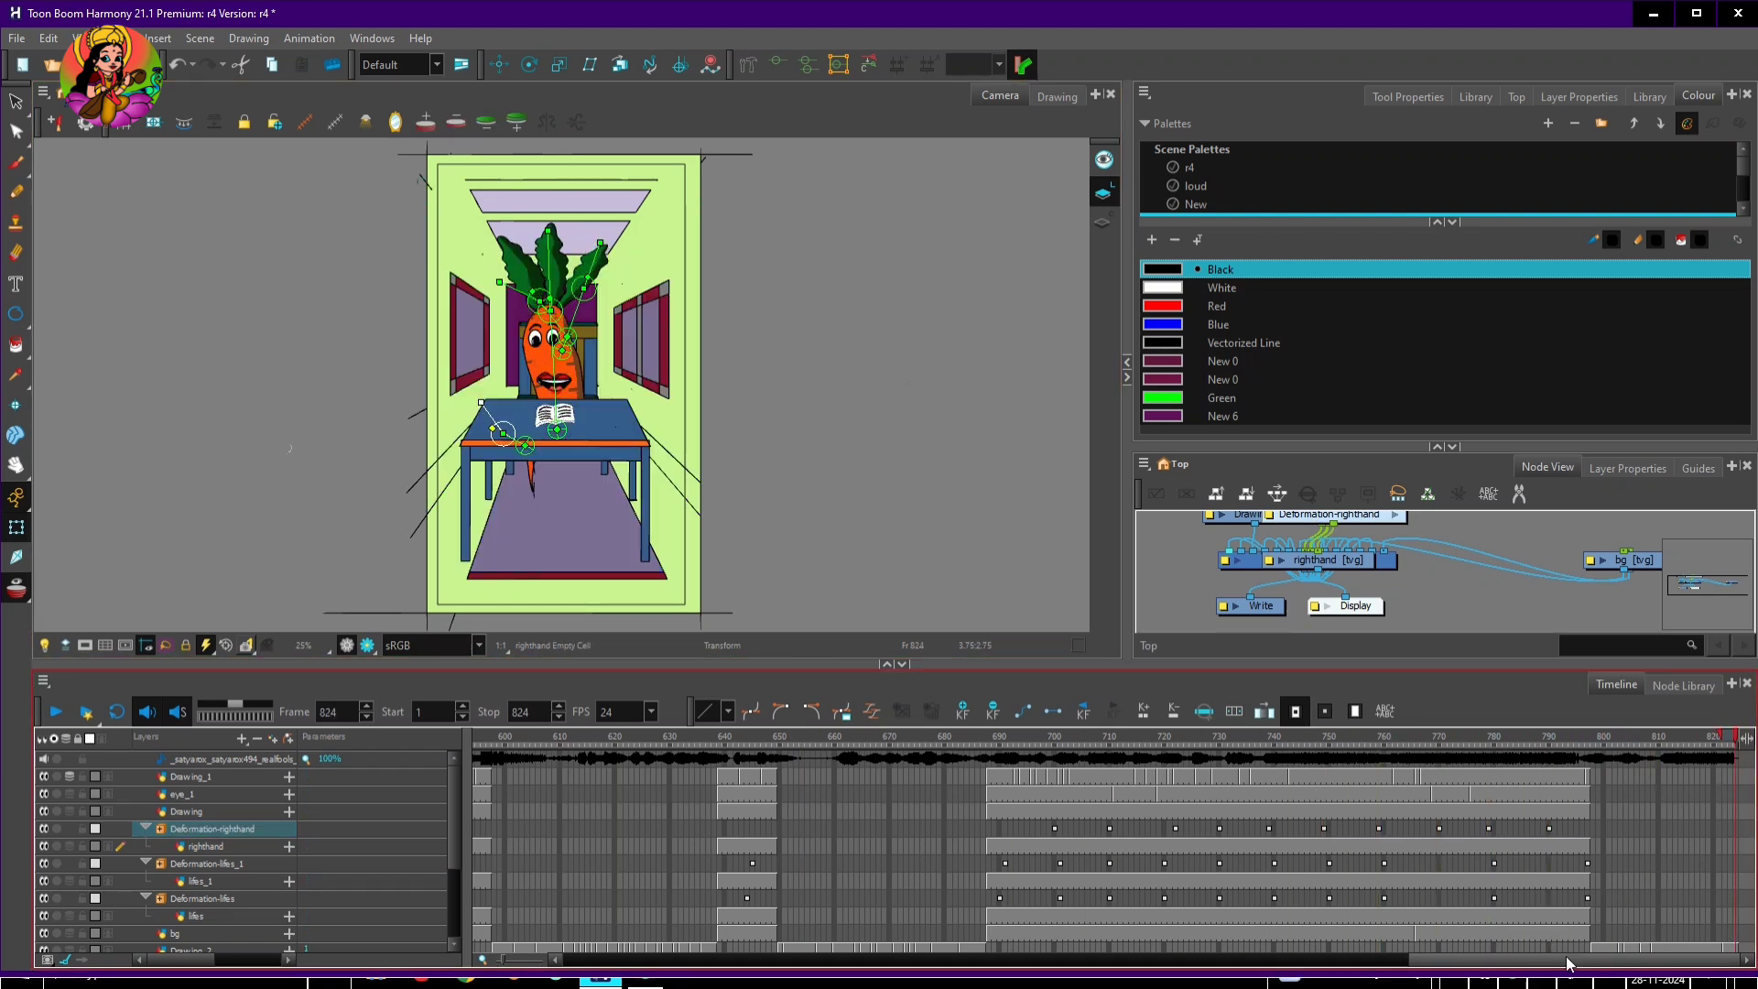
Build a deformation chain on the pen layer along the carrot's hand holding the pen
left_click_drag(455, 829, 453, 954)
left_click_drag(1517, 961, 659, 962)
left_click(552, 821)
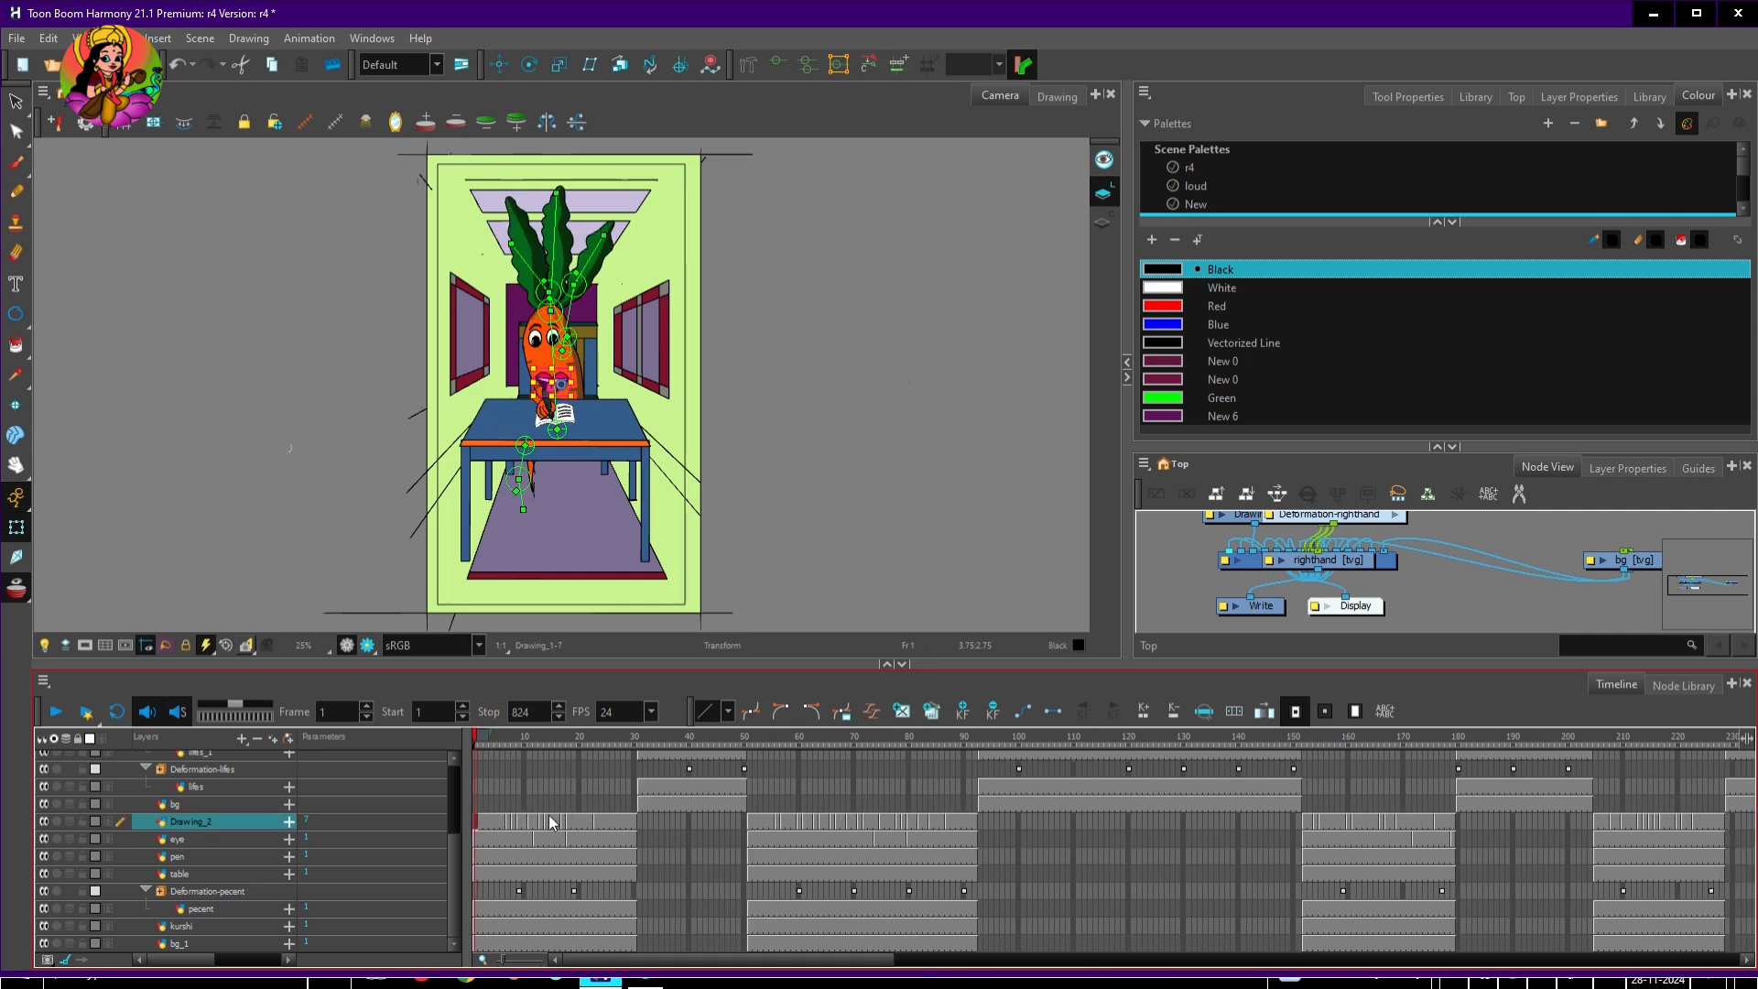
left_click(209, 861)
left_click(16, 497)
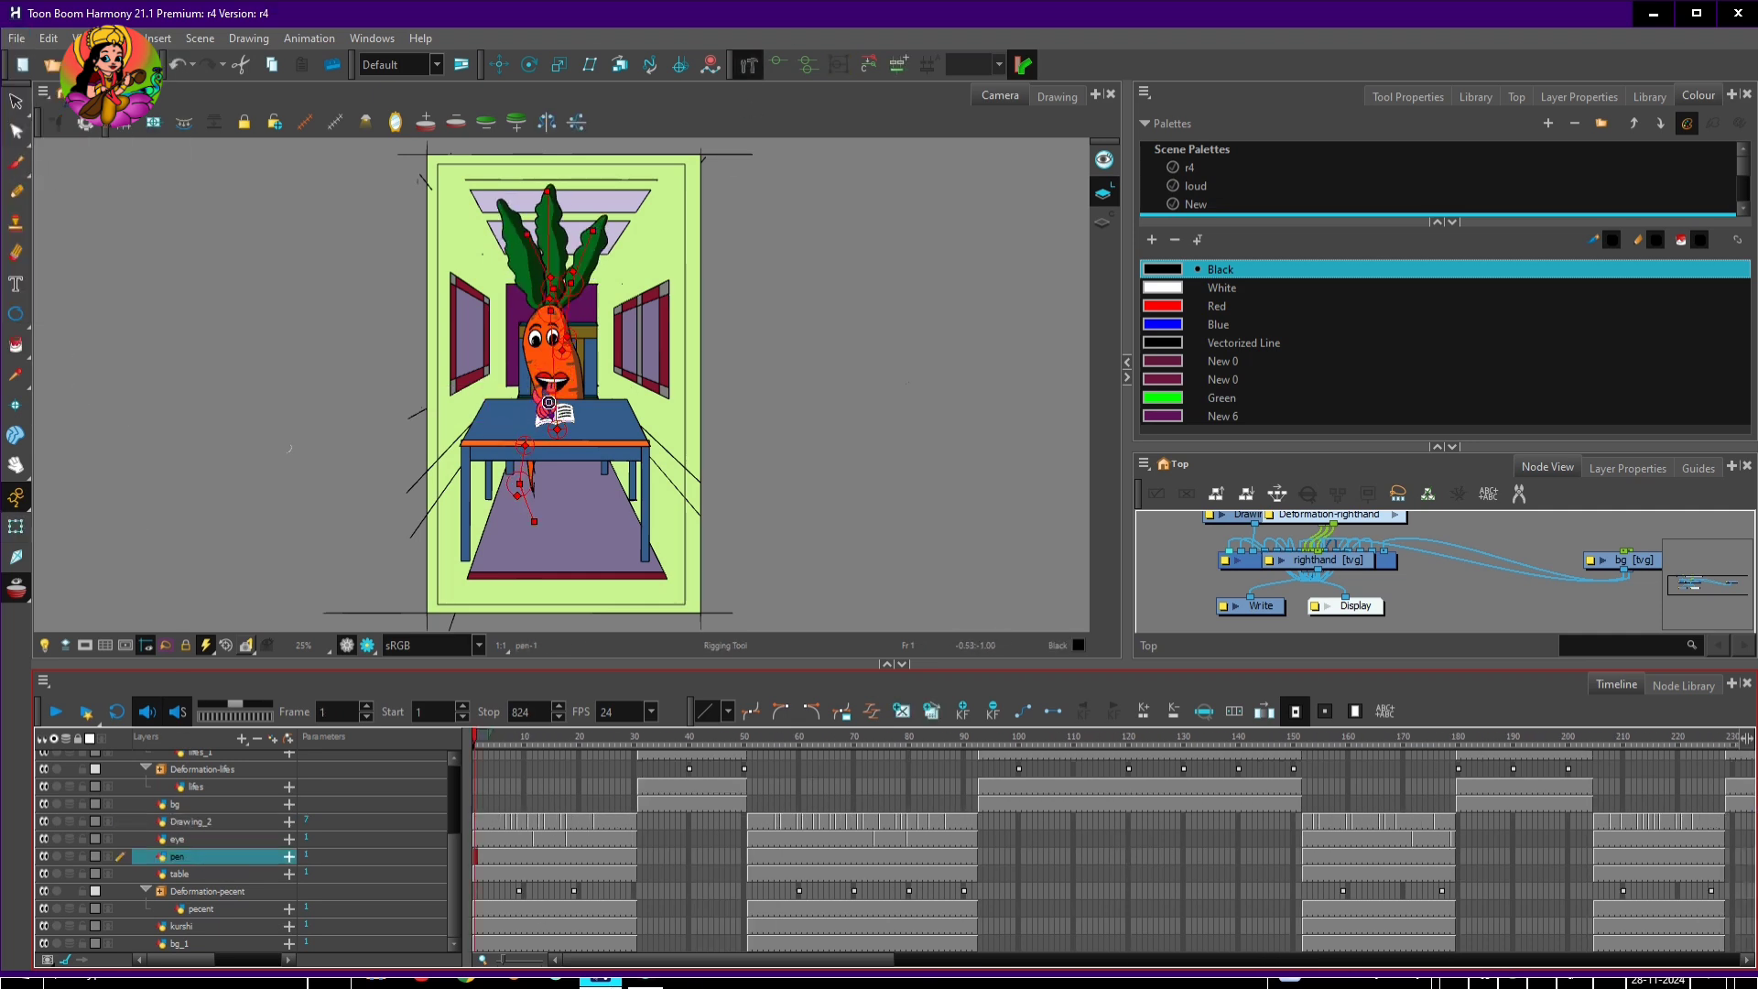
key("2")
key("2")
key("2")
key("2")
key("2")
left_click(511, 427)
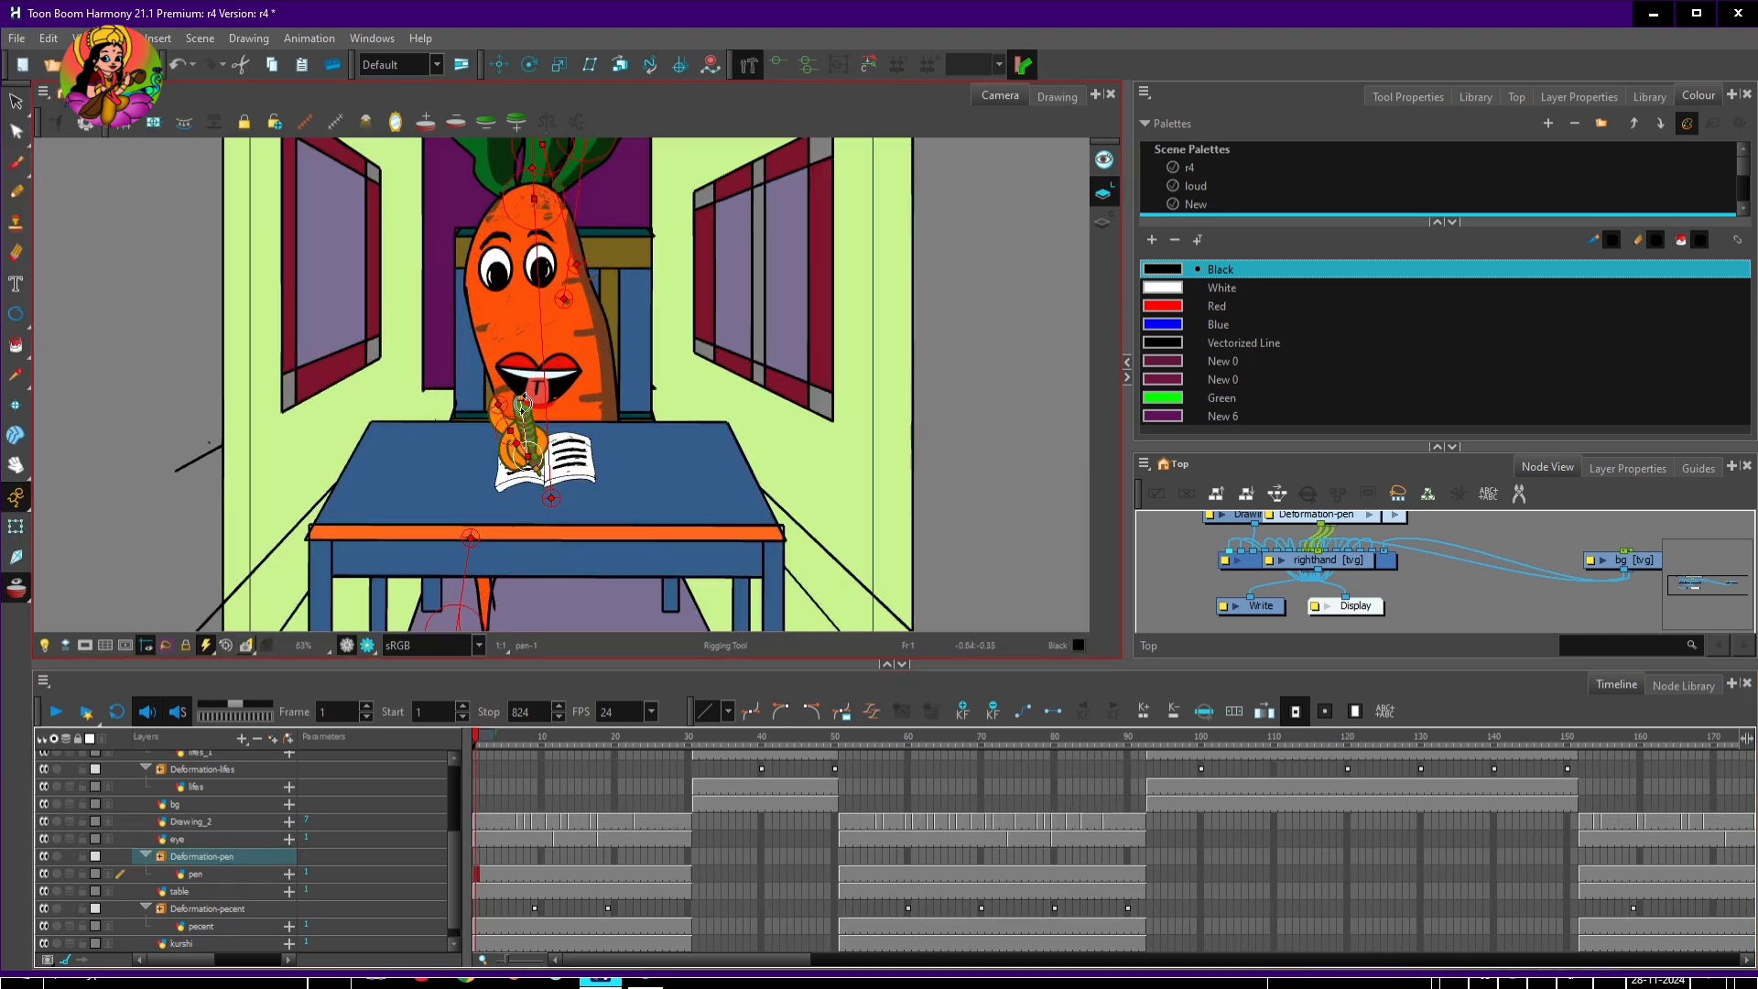
Key the pen hand's writing movement on the pen deformation at frames 1, 10 and 24
left_click(16, 526)
left_click_drag(527, 456, 526, 459)
left_click(541, 738)
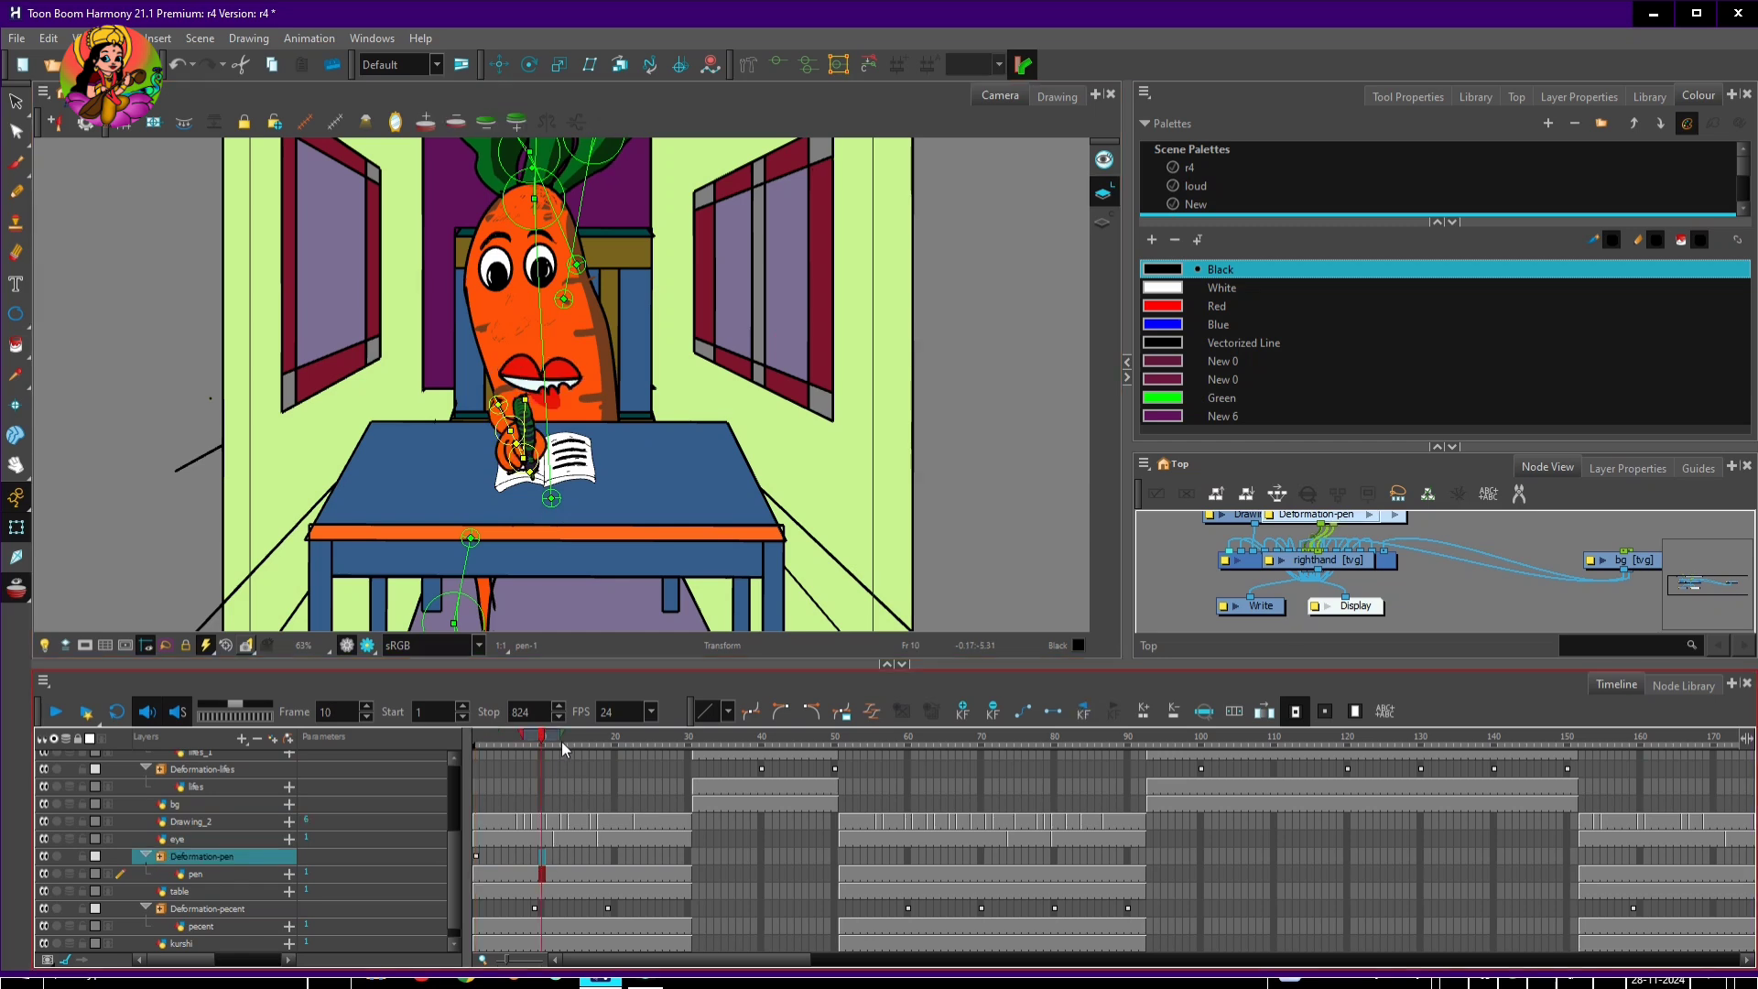
left_click(648, 862)
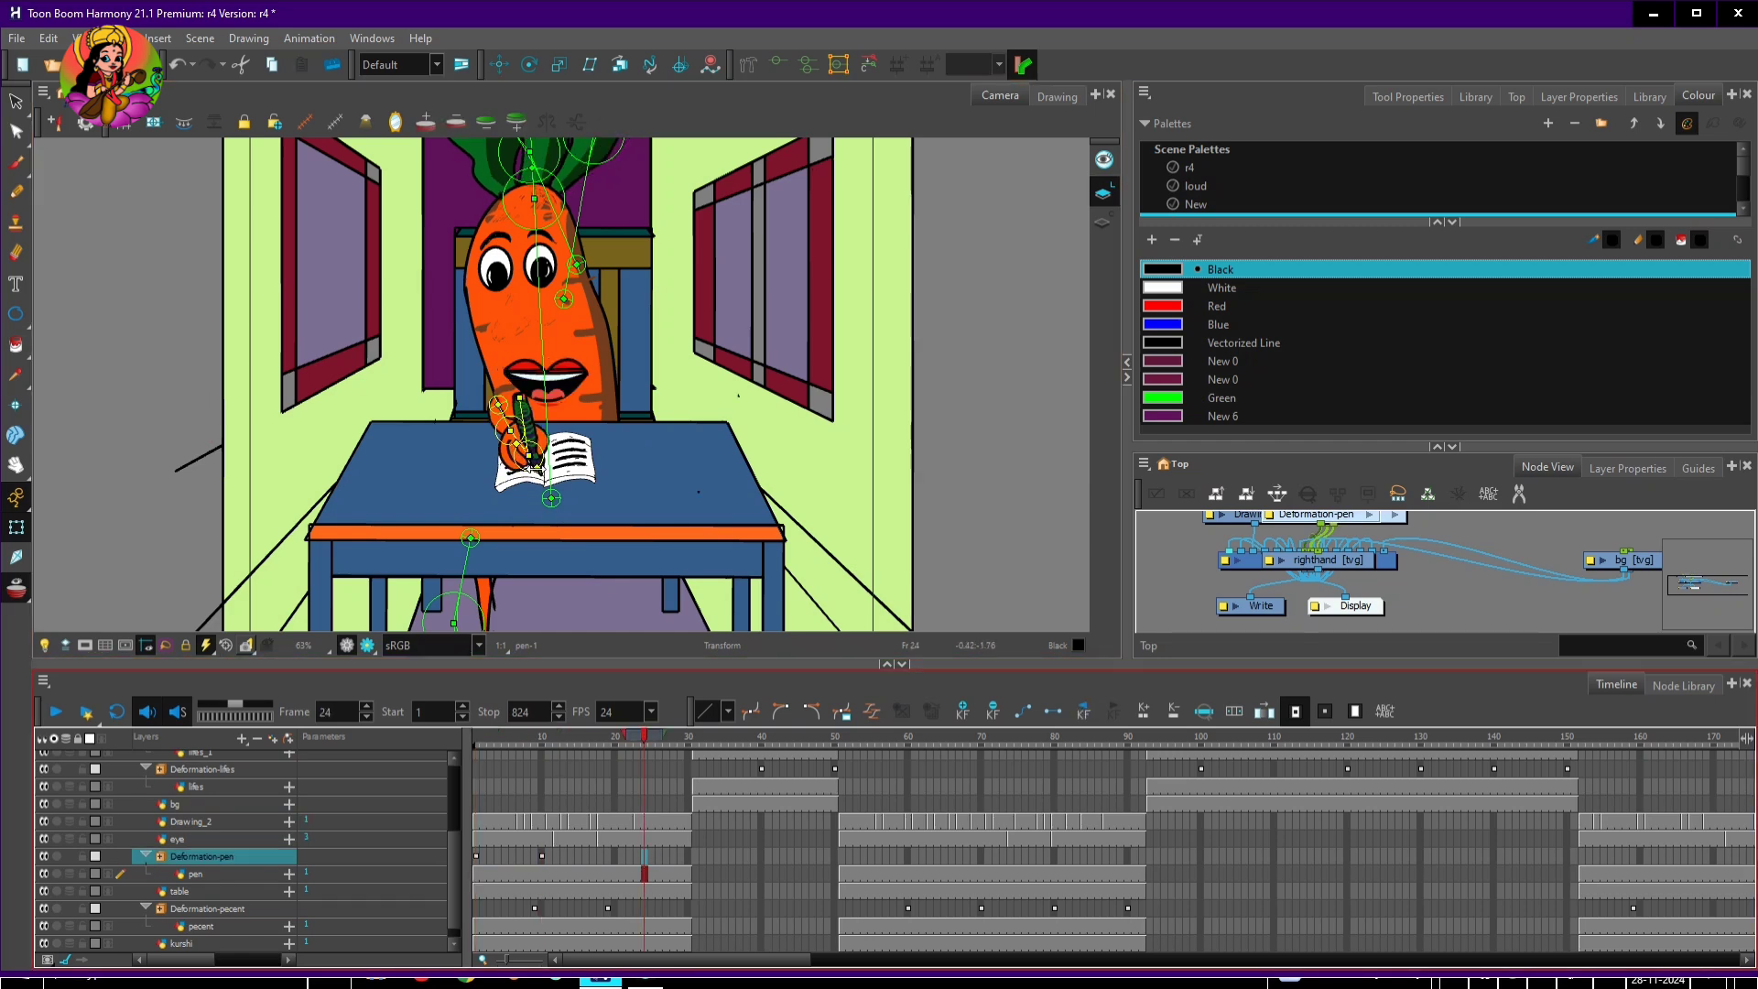
left_click_drag(533, 467, 535, 470)
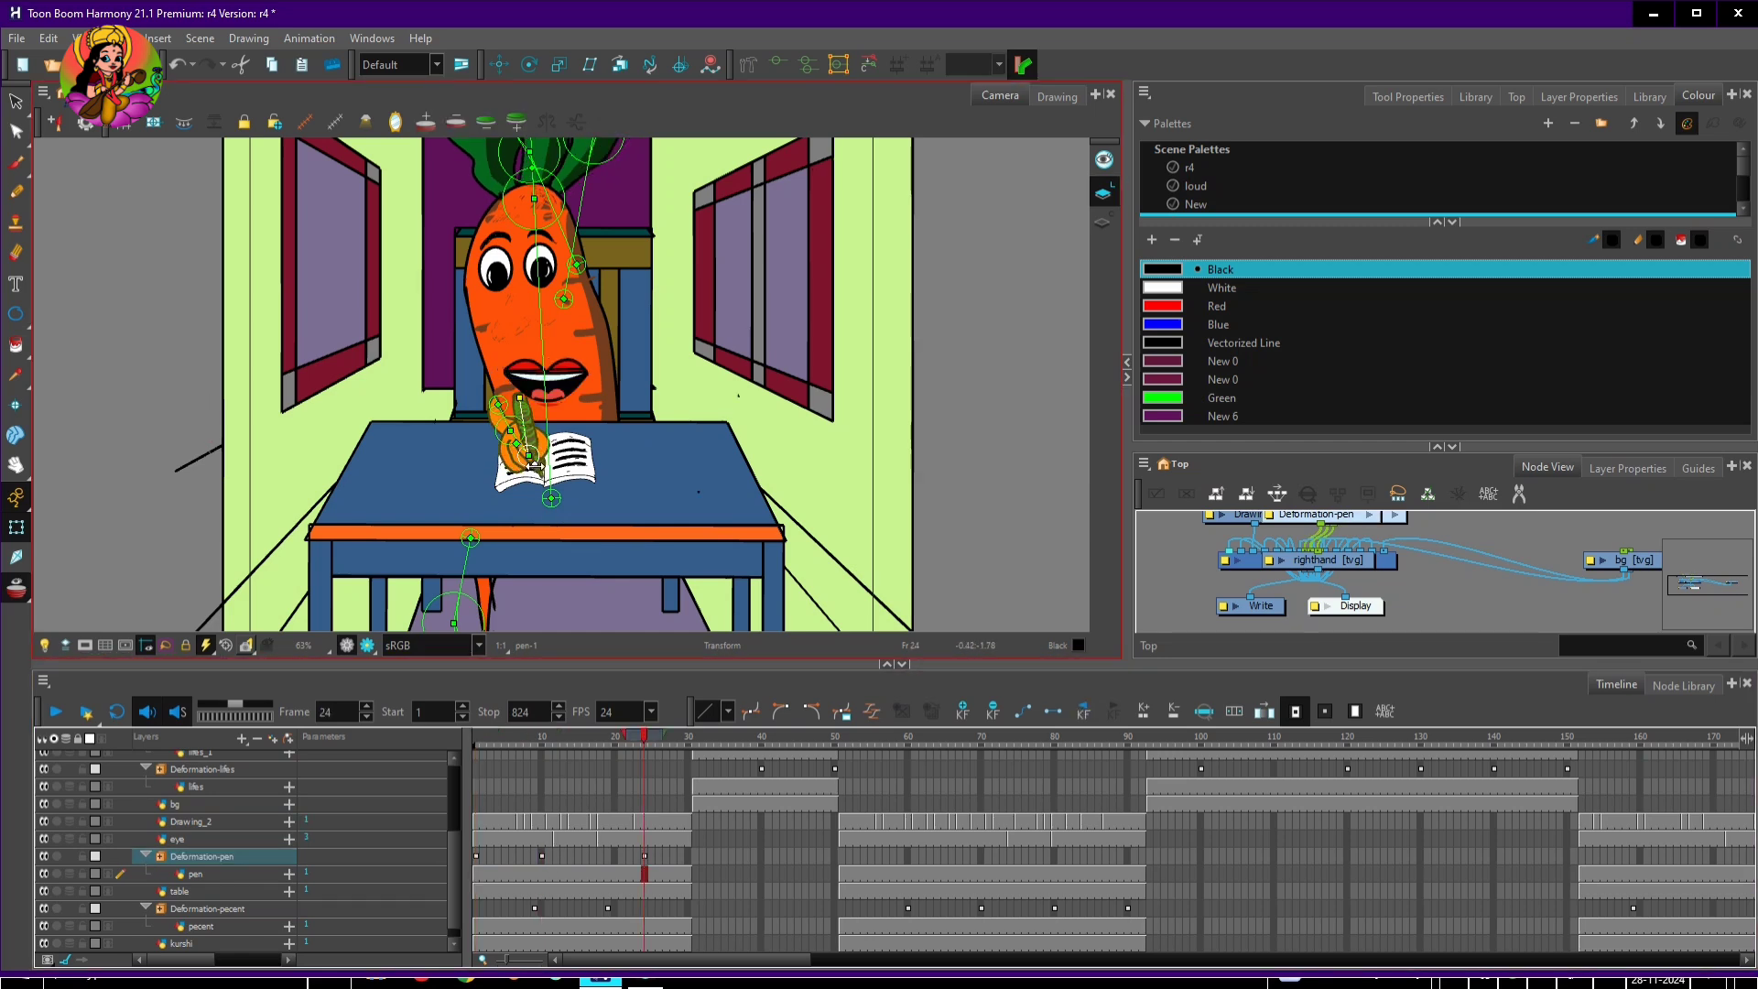
Key the pen hand's movement through the second carrot shot, up to frame 90
left_click_drag(656, 739, 888, 751)
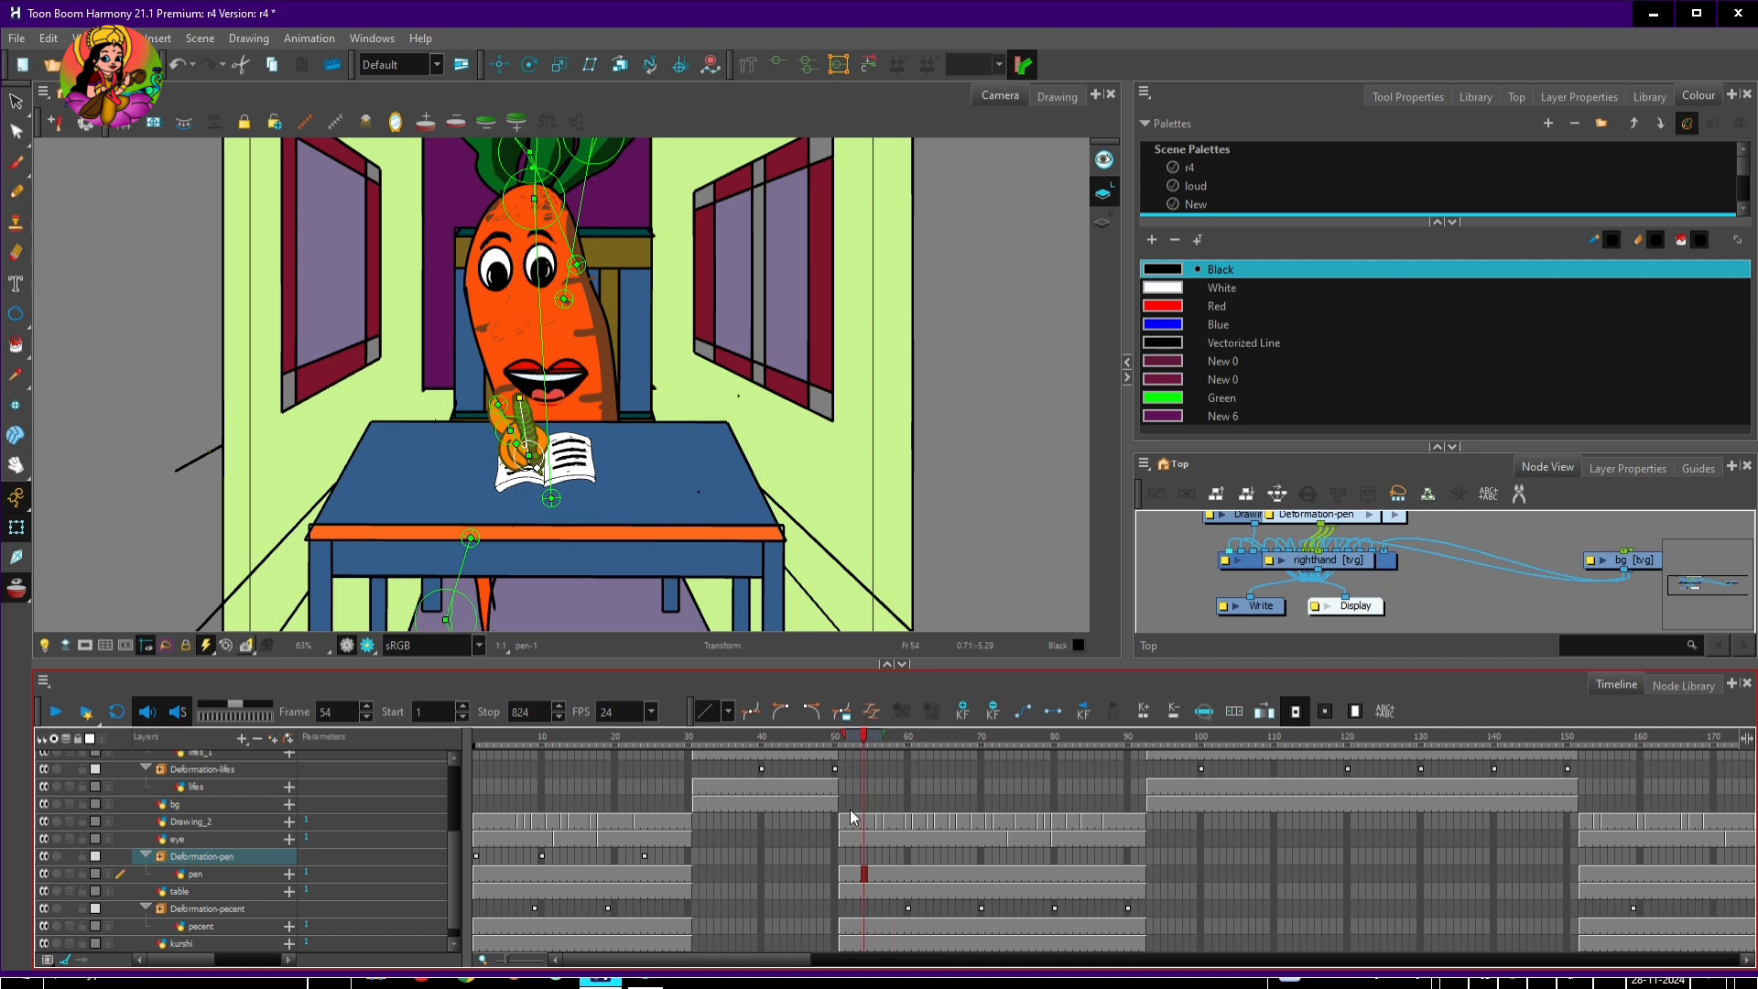
left_click_drag(541, 473, 533, 466)
left_click(922, 873)
left_click(981, 856)
left_click(1054, 858)
left_click(1128, 858)
Key the pen hand's movement at frames 152, 160, 169 and 177
left_click_drag(852, 738, 1143, 751)
left_click_drag(784, 959, 928, 960)
left_click(853, 873)
mouse_move(504, 423)
left_mouse_down()
mouse_move(532, 448)
mouse_move(523, 429)
left_mouse_up()
left_click(912, 856)
left_click(978, 856)
left_click(1036, 856)
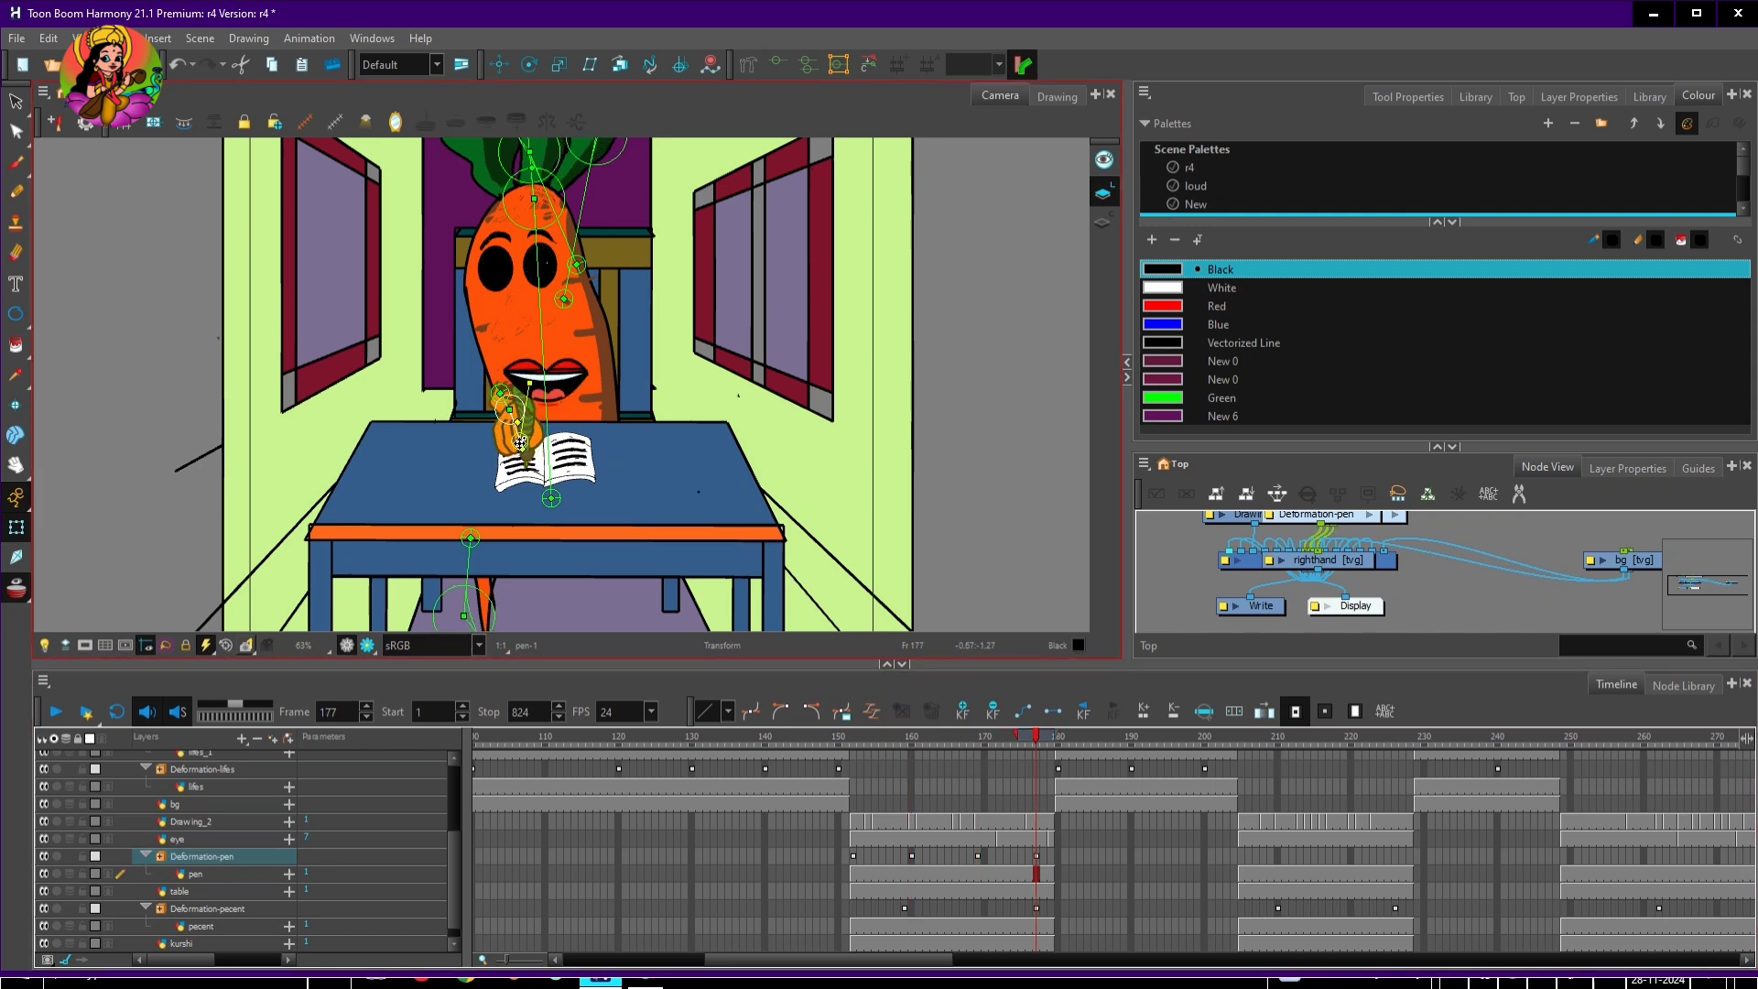
Key the pen hand's changing poses through the two carrot shots that follow frame 204
left_click_drag(1033, 756, 1285, 760)
left_click_drag(525, 432, 524, 431)
left_click(1358, 851)
left_click_drag(828, 959, 1016, 960)
left_click(639, 851)
left_click_drag(525, 431, 498, 386)
left_click(695, 851)
left_click(761, 852)
left_click(836, 853)
left_click(902, 855)
left_click(975, 855)
Key the pen hand's poses in the carrot shot ending at frame 341, including frame 335, and save the scene
left_click_drag(738, 742, 1150, 752)
left_click_drag(516, 435, 512, 441)
left_click(1239, 855)
left_click_drag(1057, 960, 1203, 959)
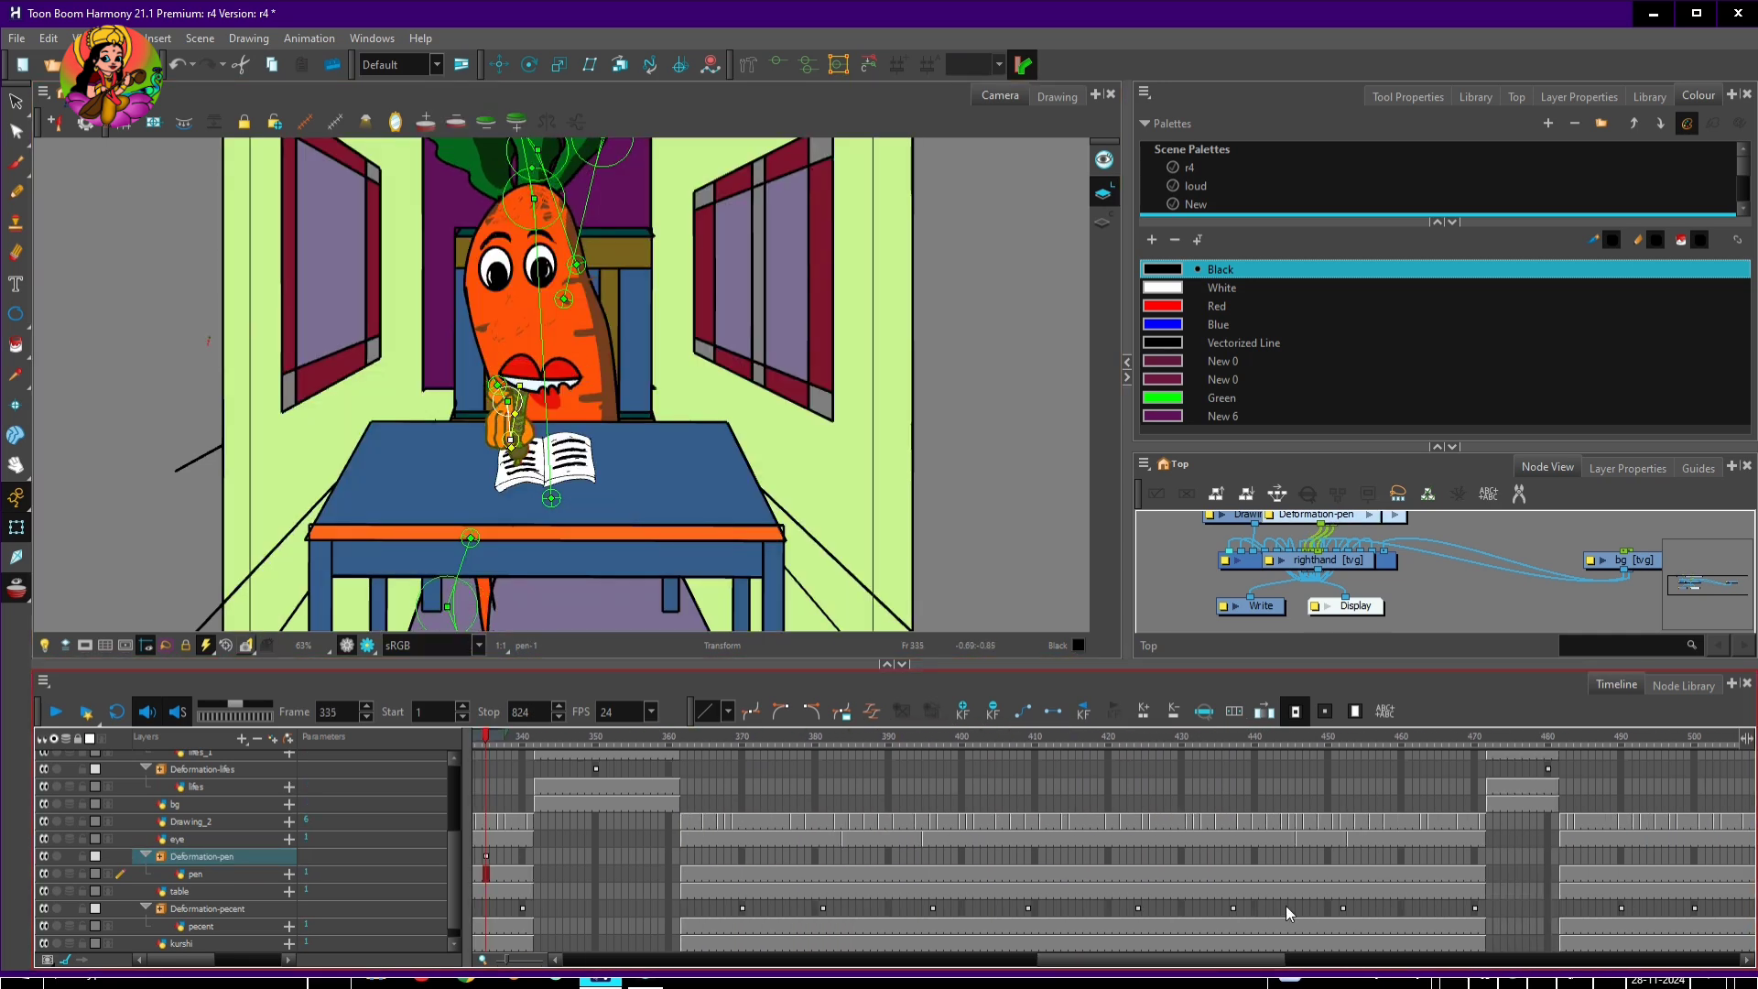
left_click(16, 38)
left_click(33, 145)
Key the pen hand's pose at frame 370 in the long carrot shot
left_click(743, 856)
left_click_drag(511, 440, 522, 437)
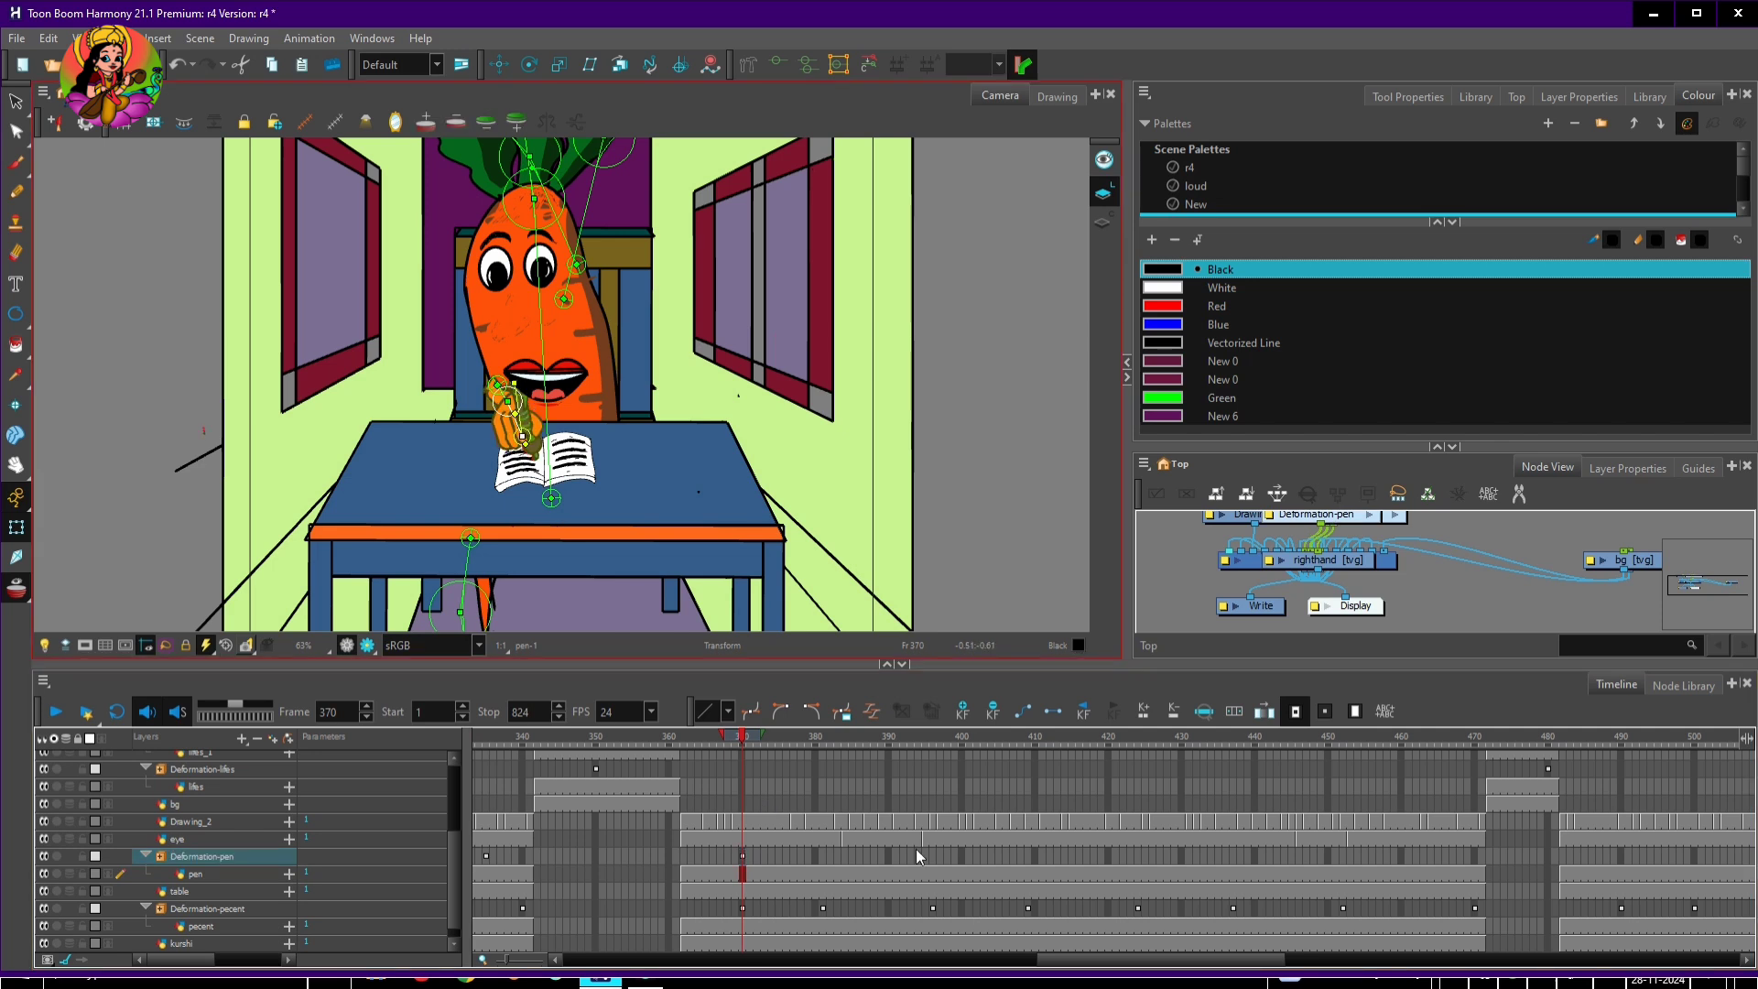
left_click_drag(742, 740, 967, 751)
left_click(919, 763)
left_click_drag(513, 436, 509, 434)
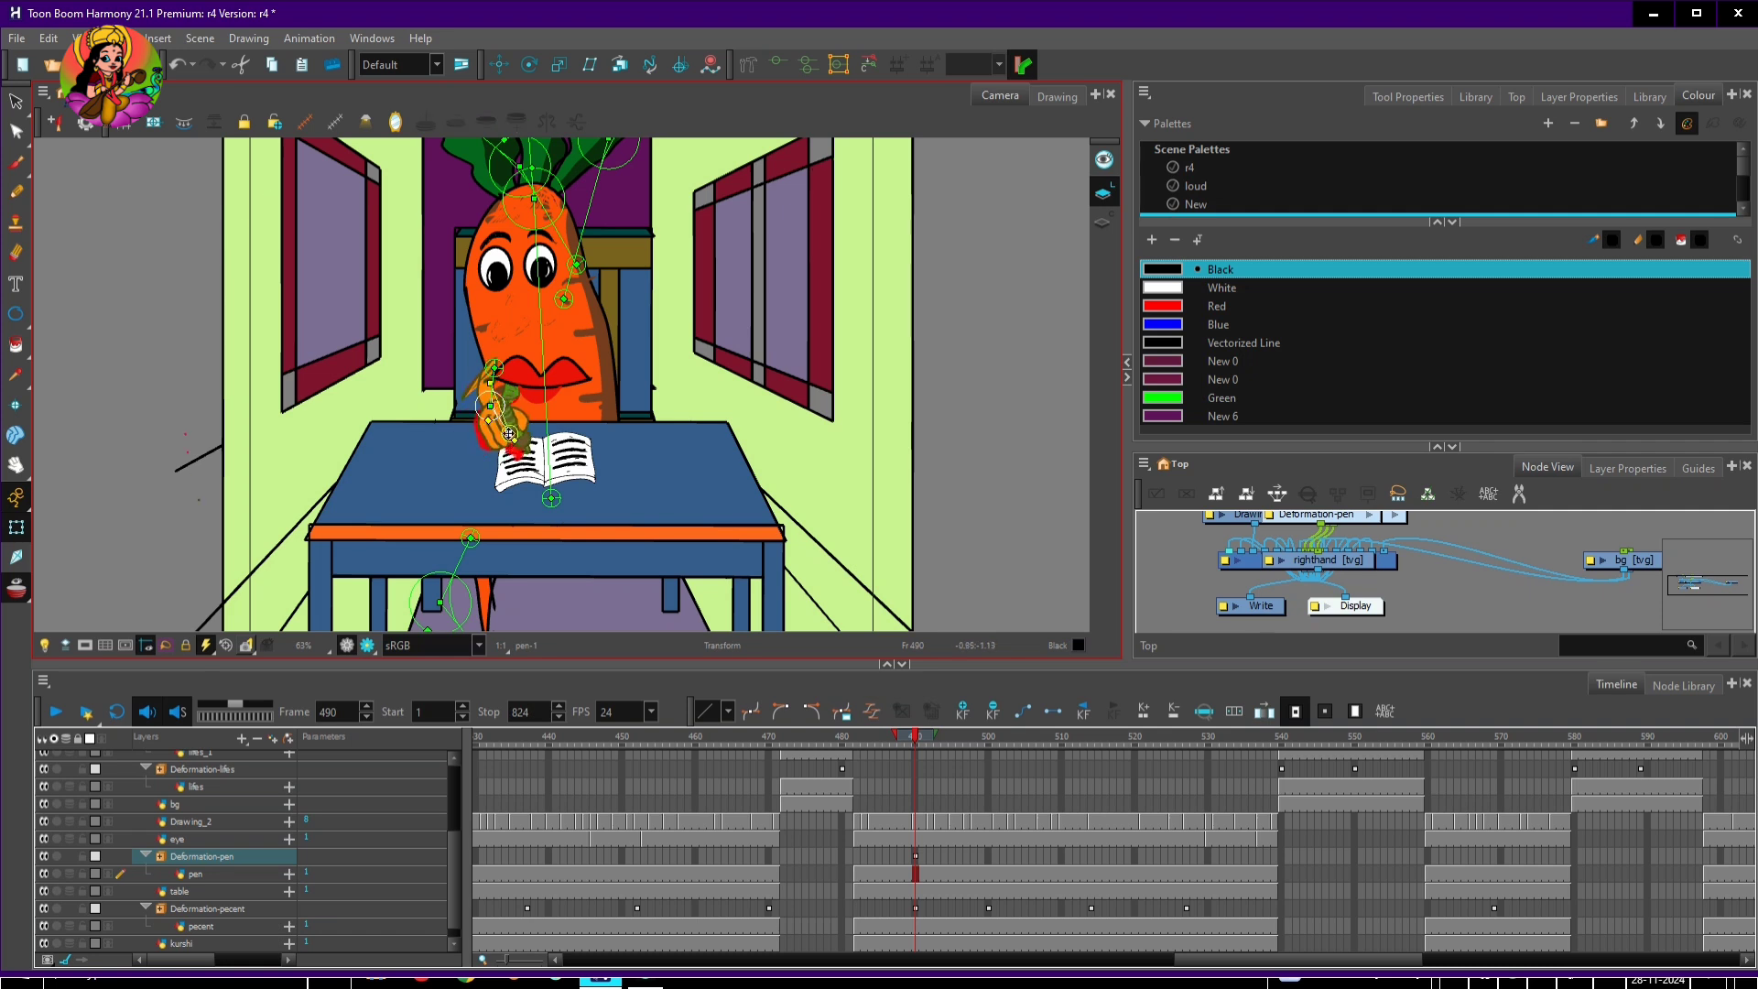
left_click_drag(919, 743, 1016, 736)
key("ctrl+z")
key("ctrl+z")
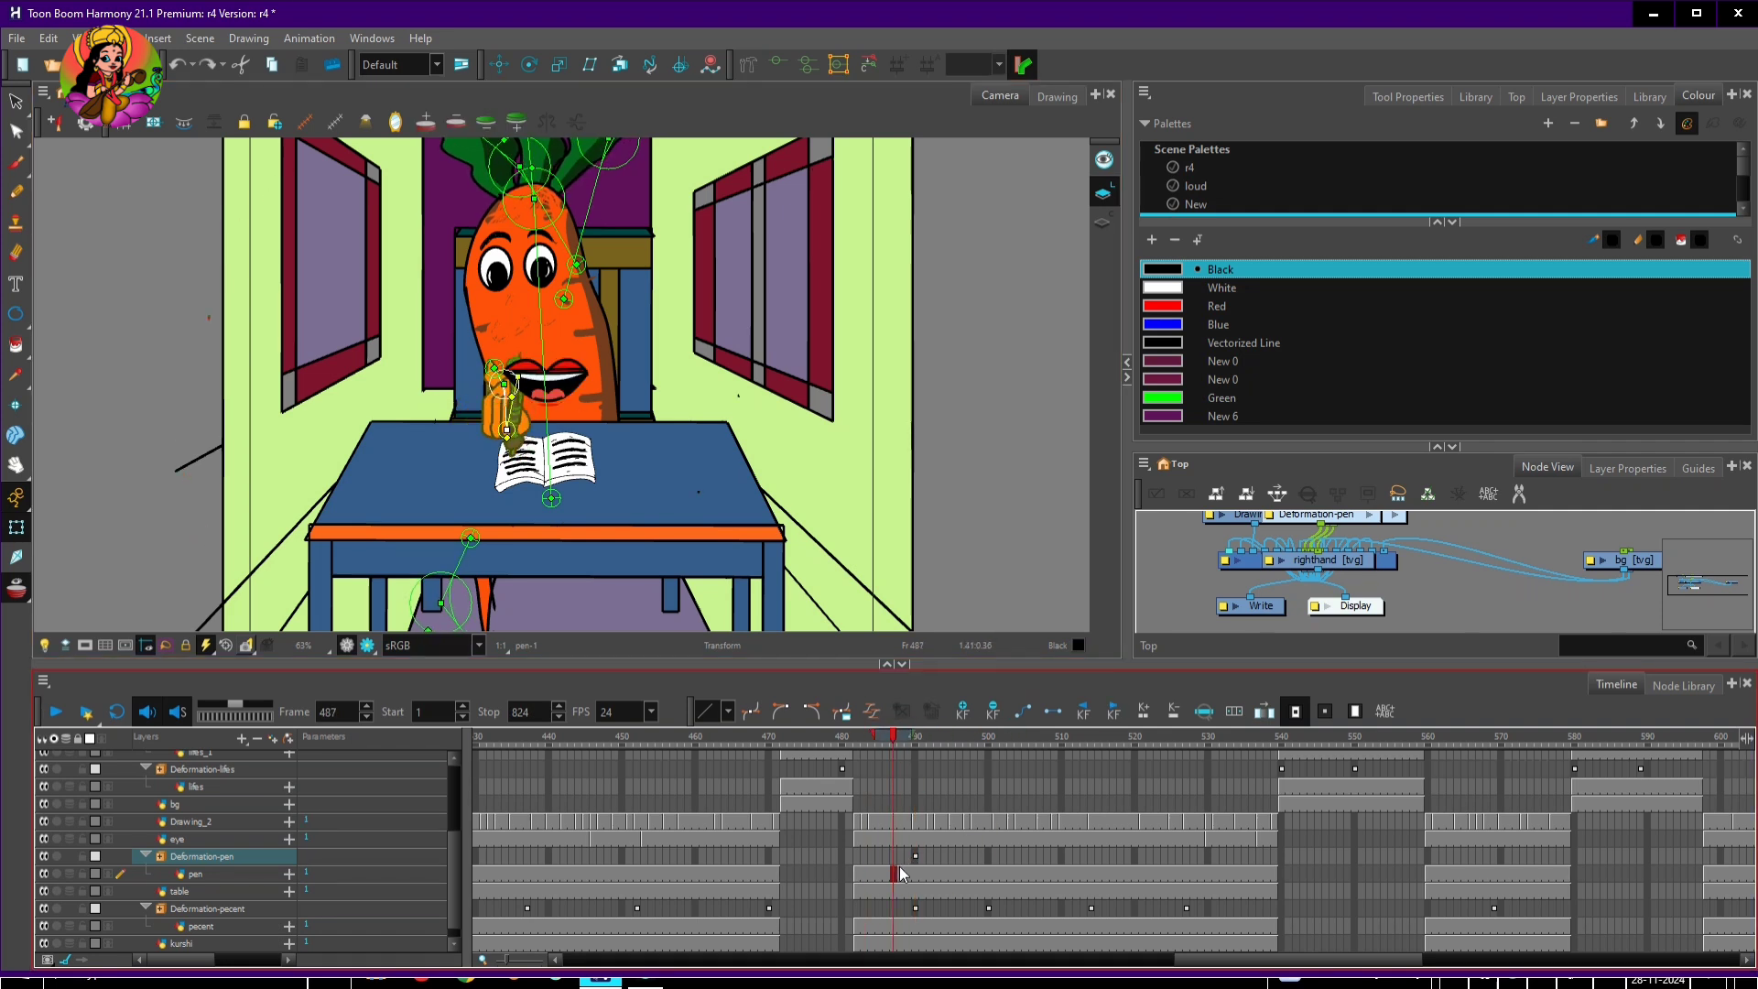
left_click(917, 858)
key("Delete")
Key the pen hand's pose at frame 499 and go to frame 520
left_click(981, 855)
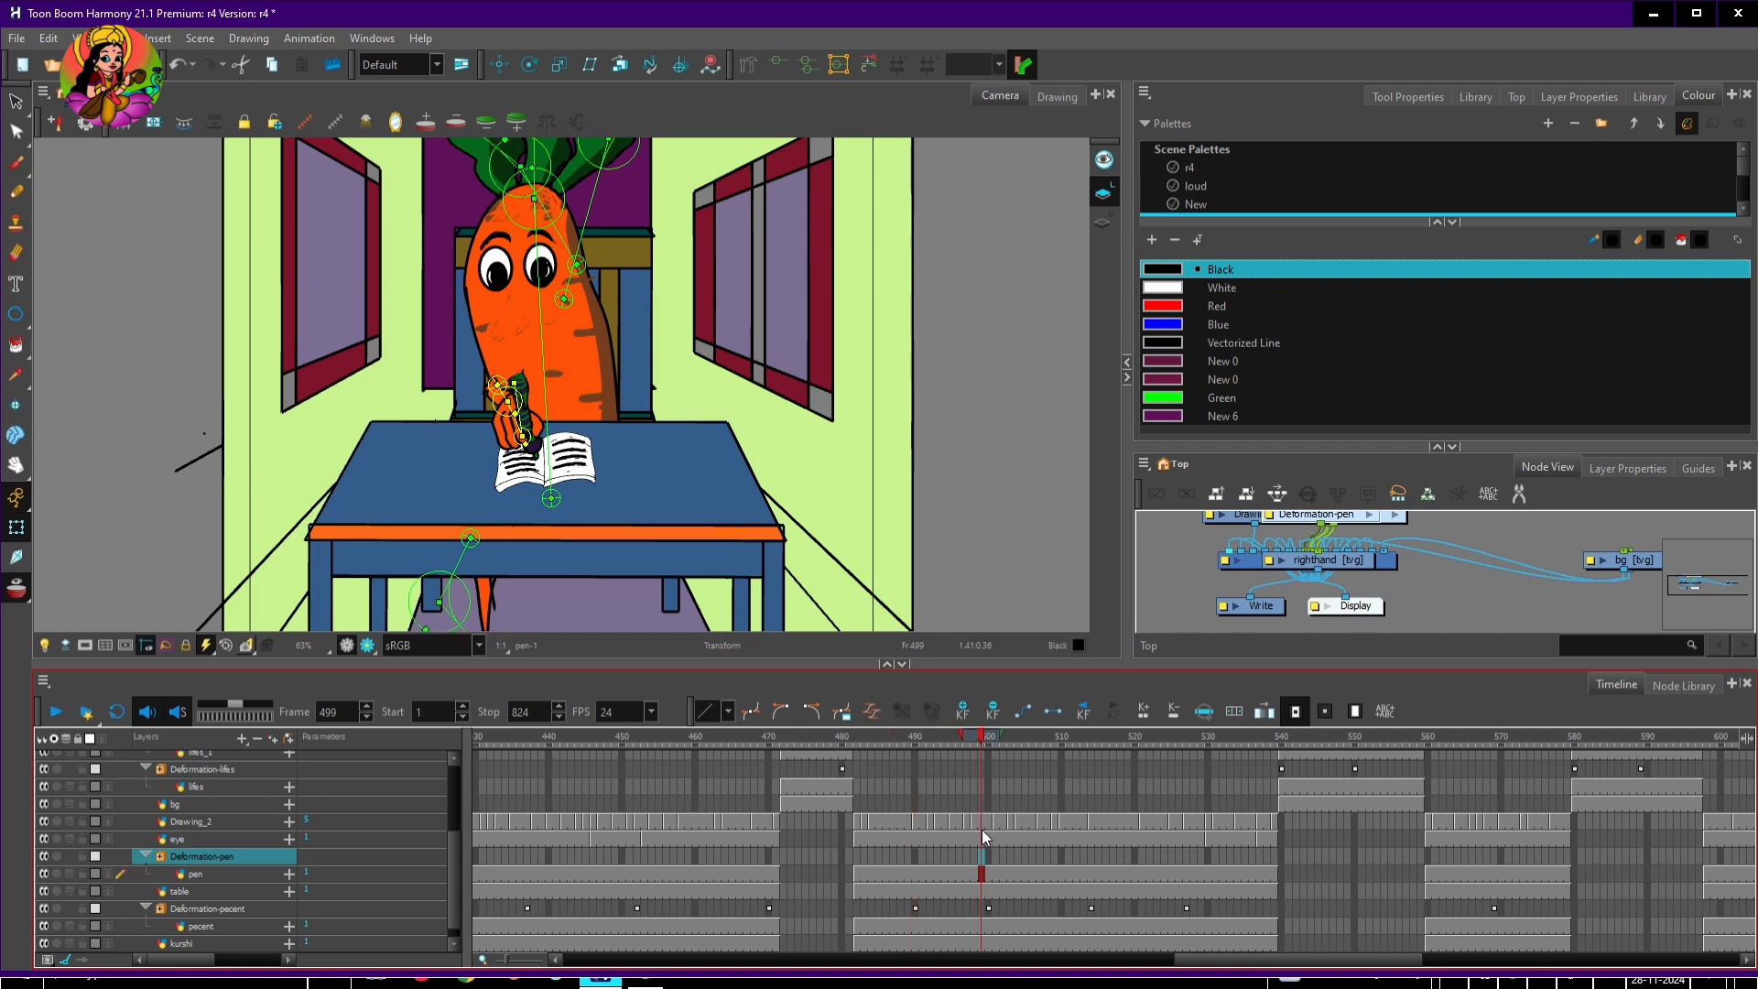
left_click_drag(520, 396, 519, 391)
left_click(1135, 874)
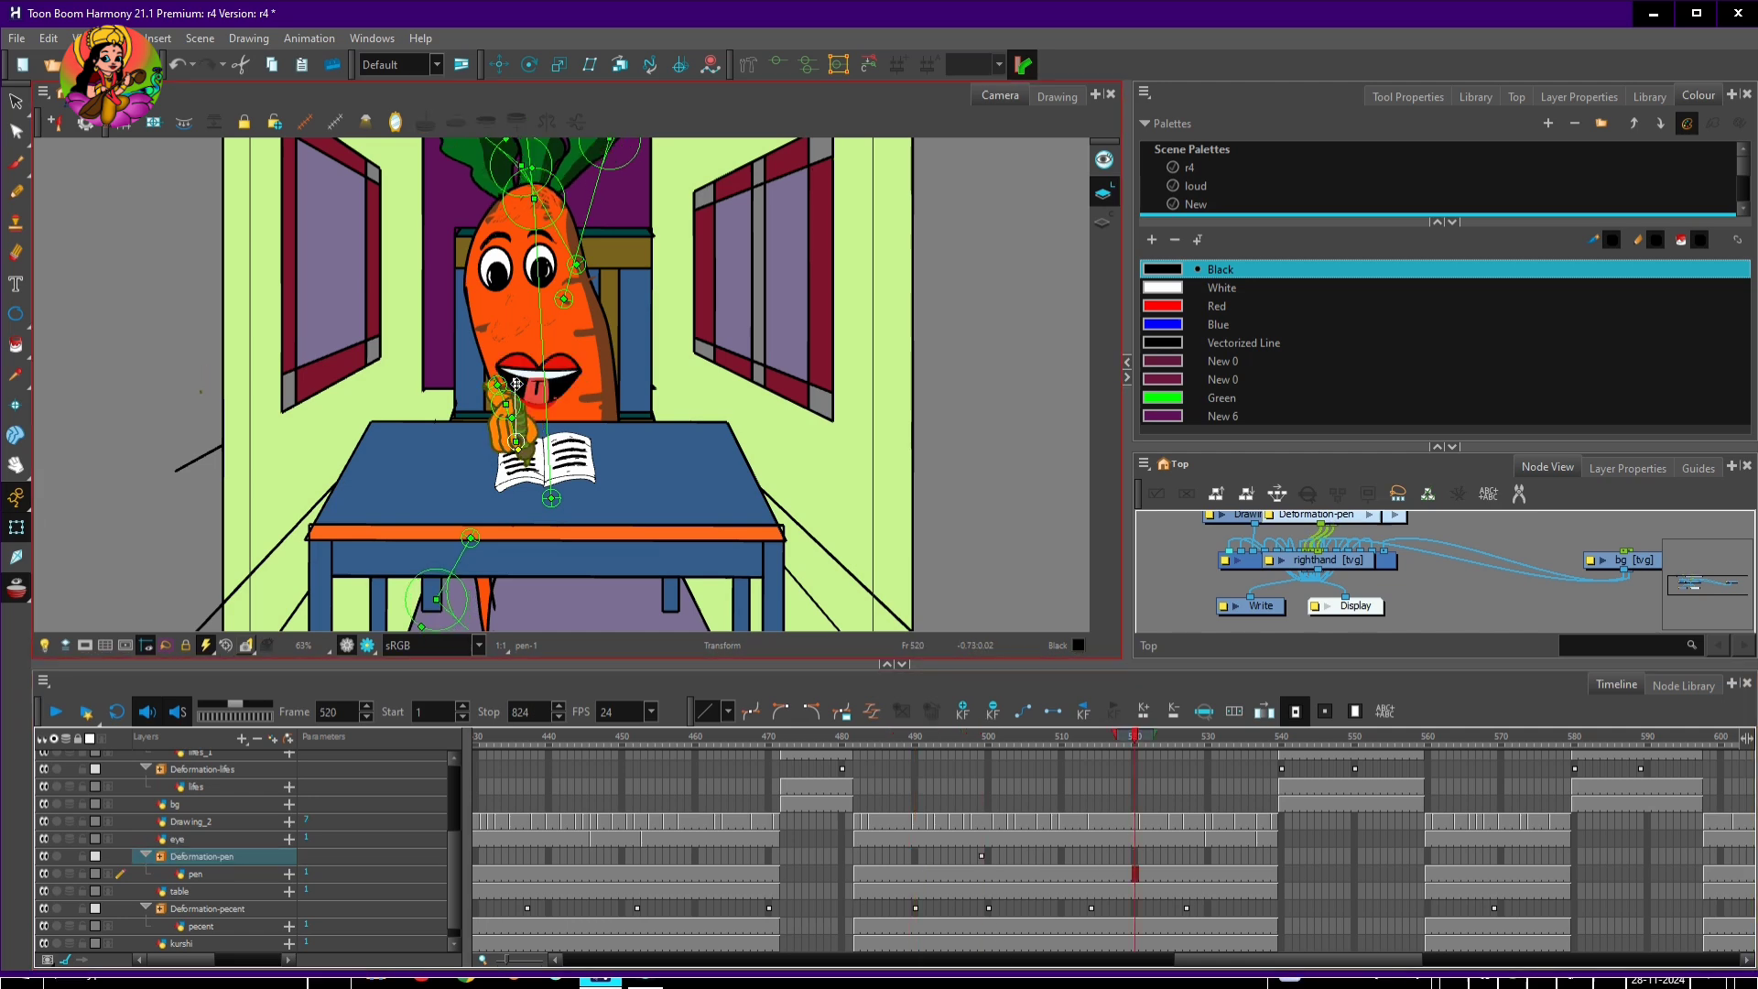
Play the scene and examine the Drawing_1 and Drawing_2 mouth layers around the final carrot shot
left_click(56, 711)
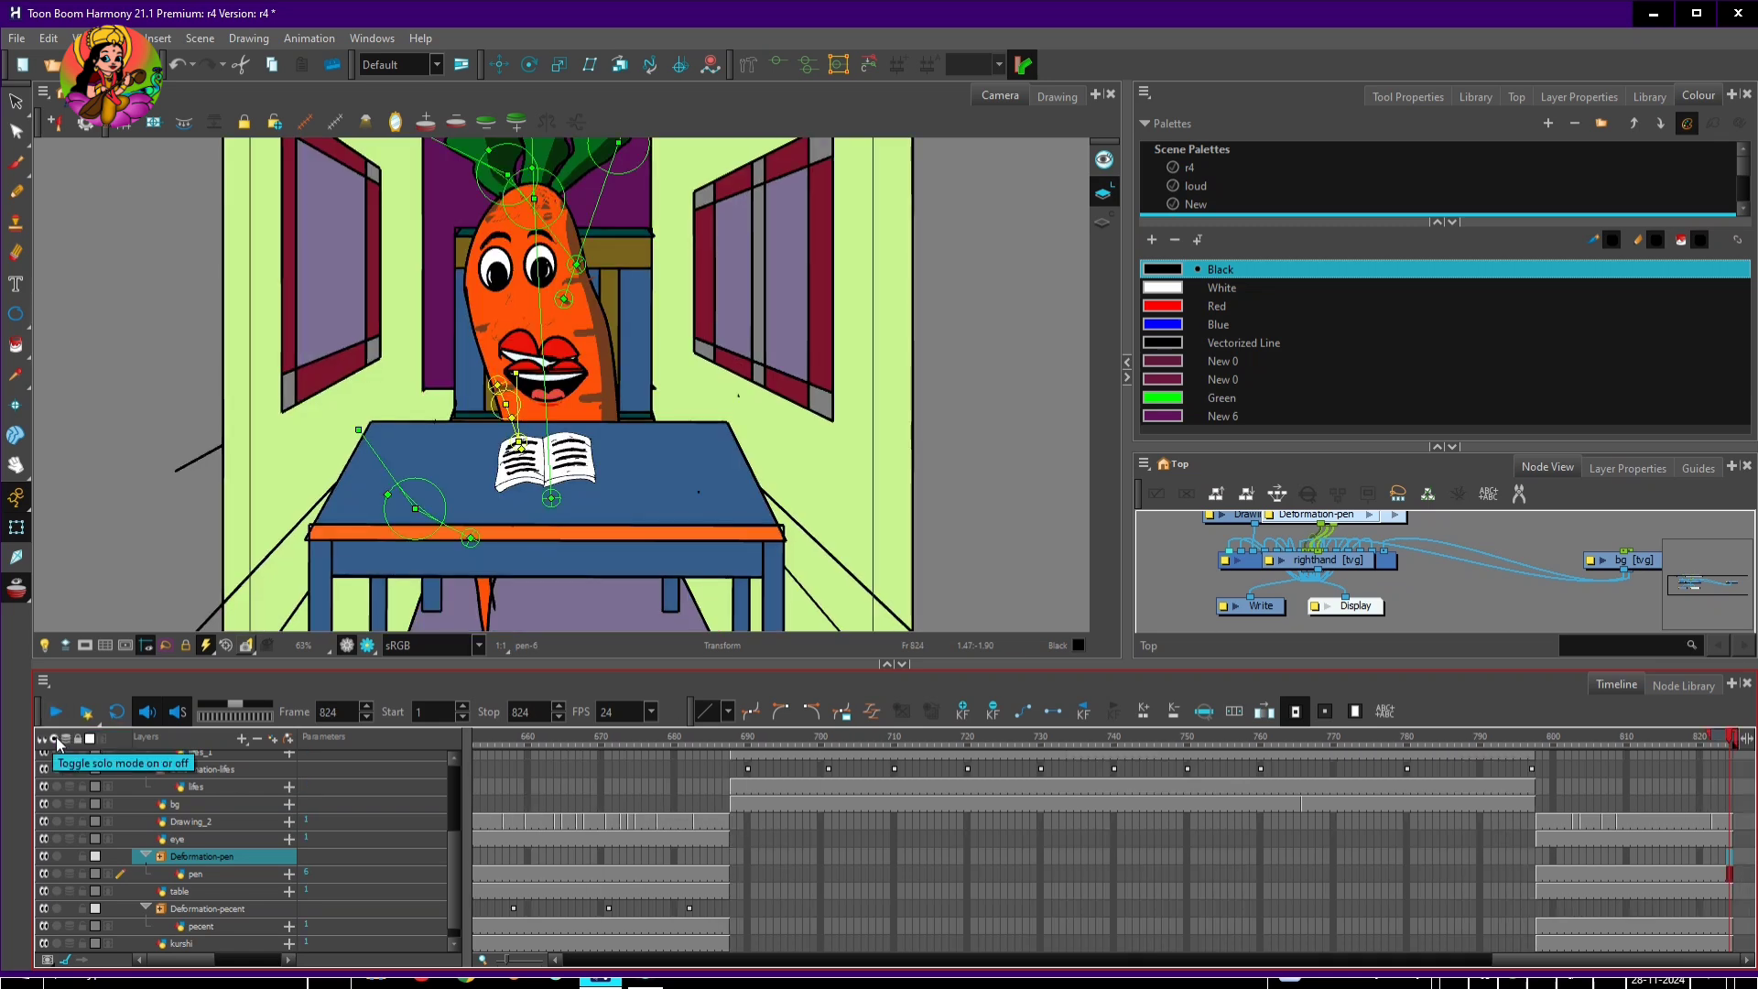
left_click(1546, 823)
left_click_drag(456, 849, 448, 795)
left_click_drag(1456, 739, 1690, 753)
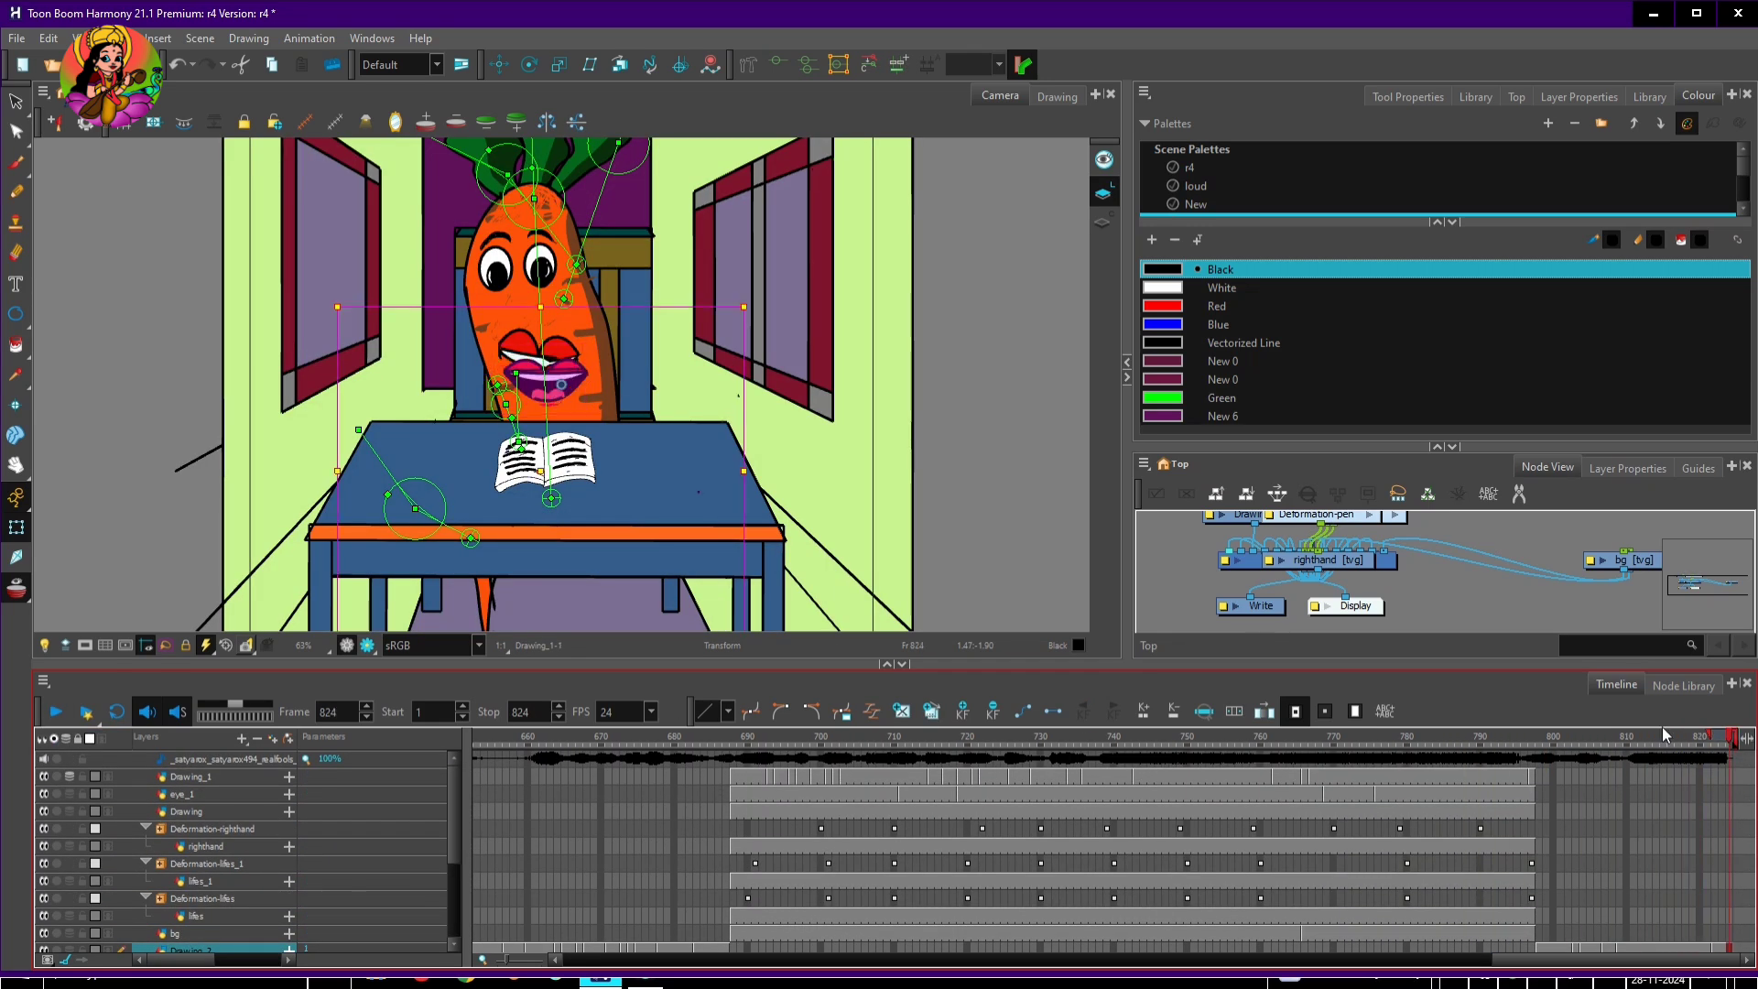
key("alt+slash")
mouse_move(452, 833)
left_mouse_down()
mouse_move(458, 809)
mouse_move(458, 859)
left_mouse_up()
left_click_drag(1622, 760, 1691, 792)
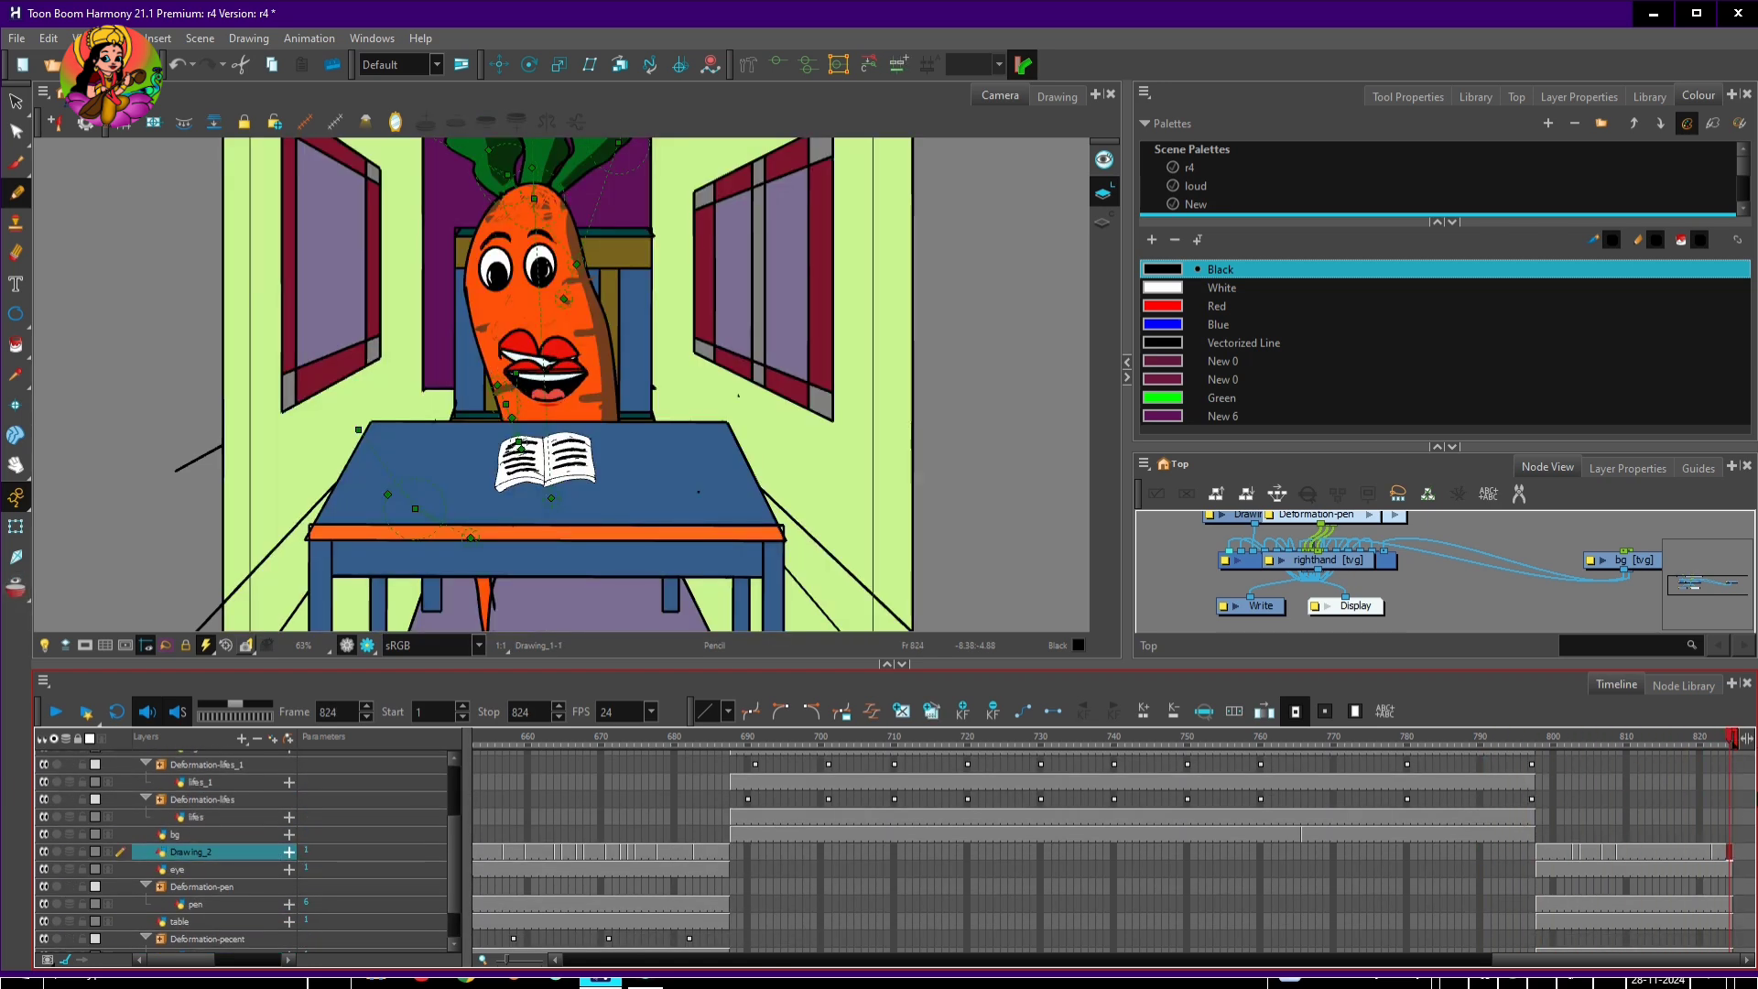
left_click_drag(453, 831, 453, 782)
left_click(1533, 777)
left_click(1621, 777)
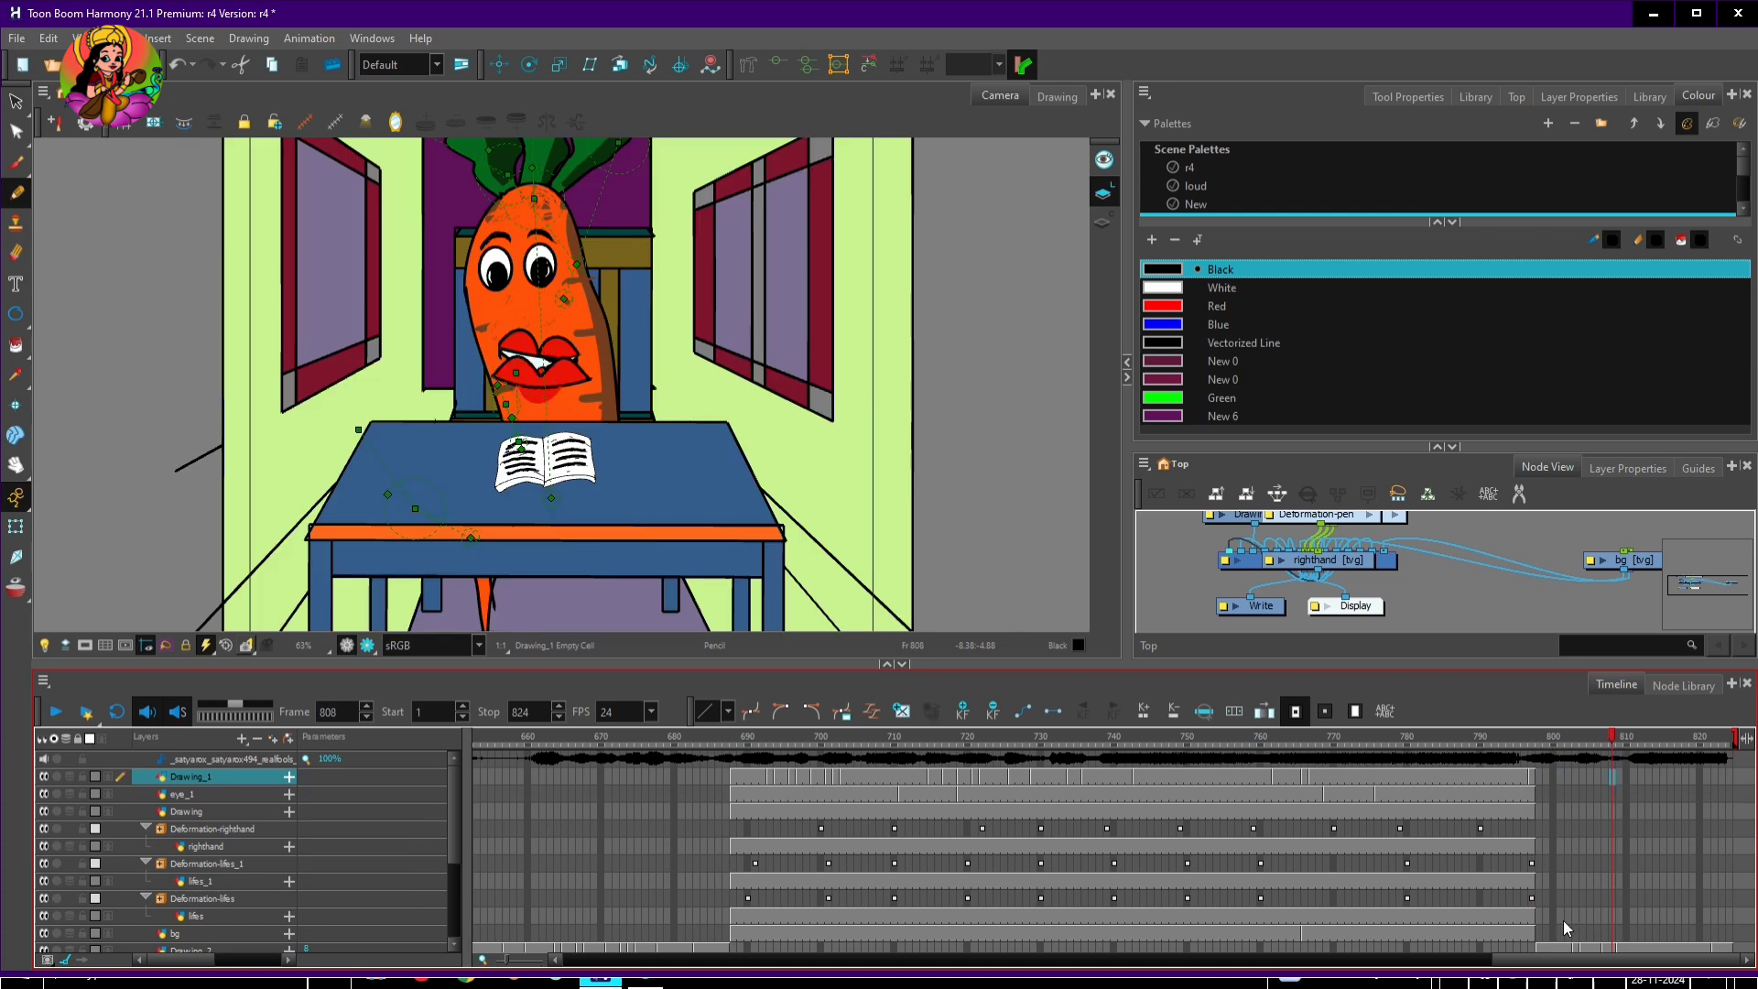
Delete the Drawing_2 mouth cells in the final carrot shot, from frame 798 to 824
left_click(1729, 949)
left_click_drag(1687, 956, 1539, 952)
key("Delete")
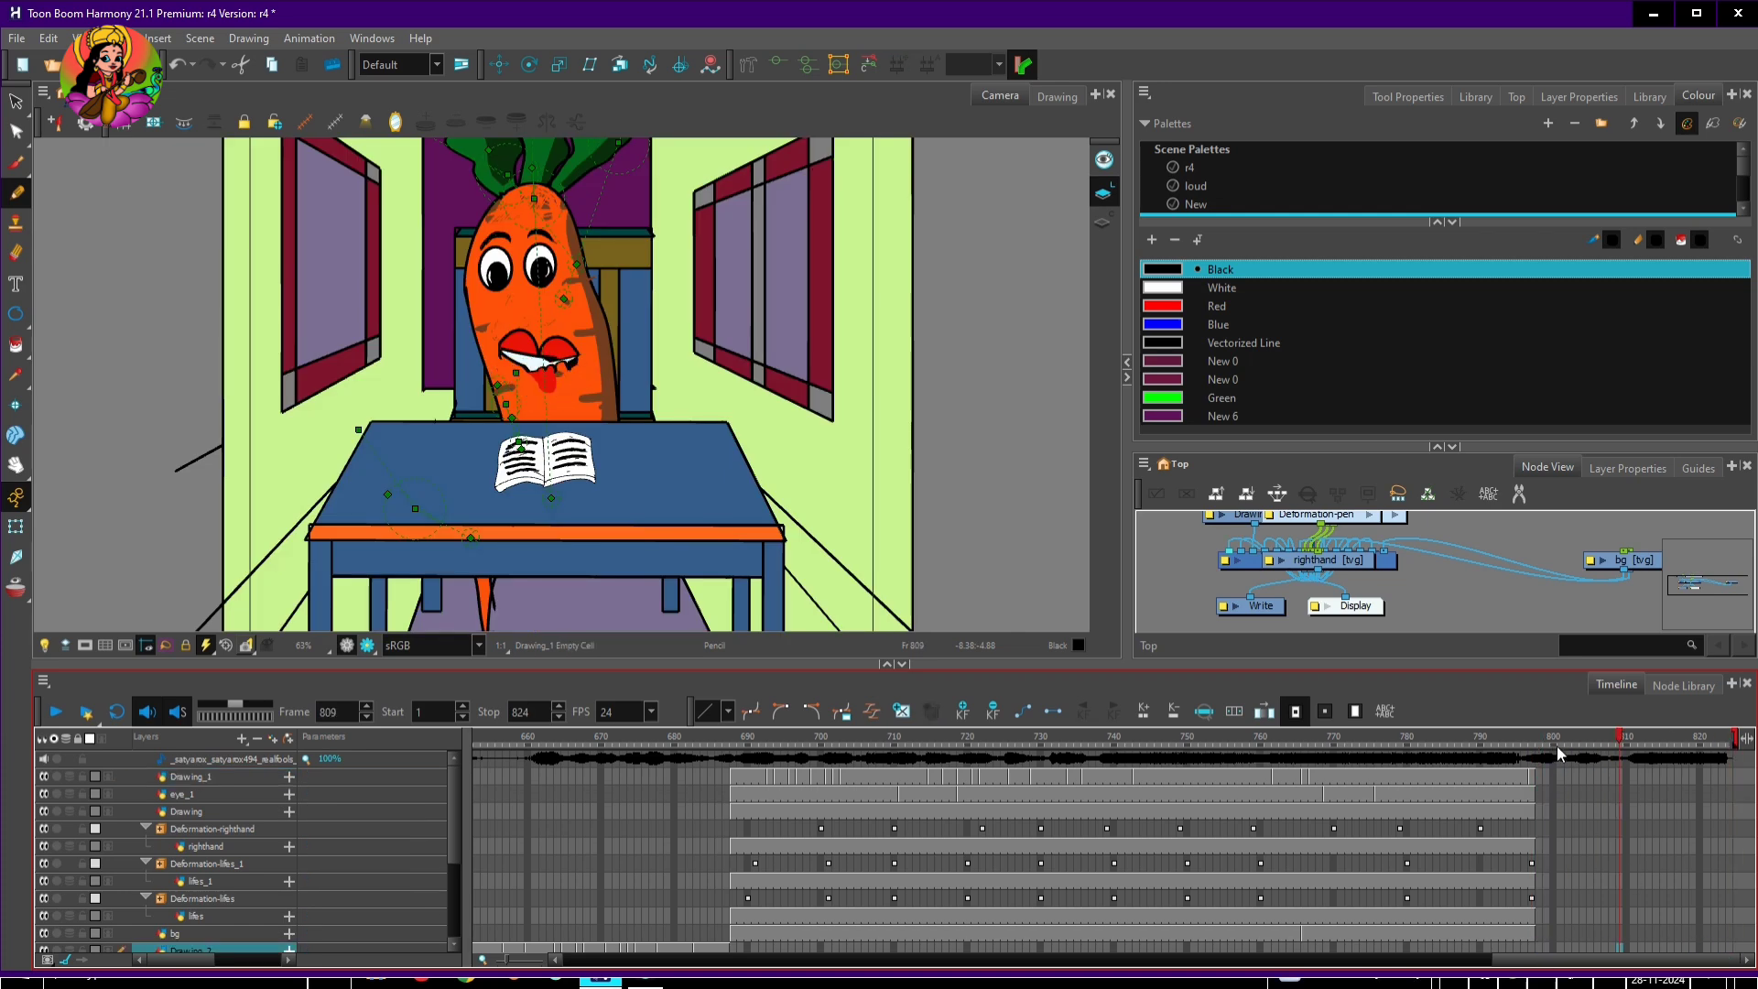
Play back the animation with the whole frame in view and save the scene
left_click(1088, 566)
scroll(1088, 566, "up", 1)
scroll(1088, 566, "down", 5)
left_click(56, 712)
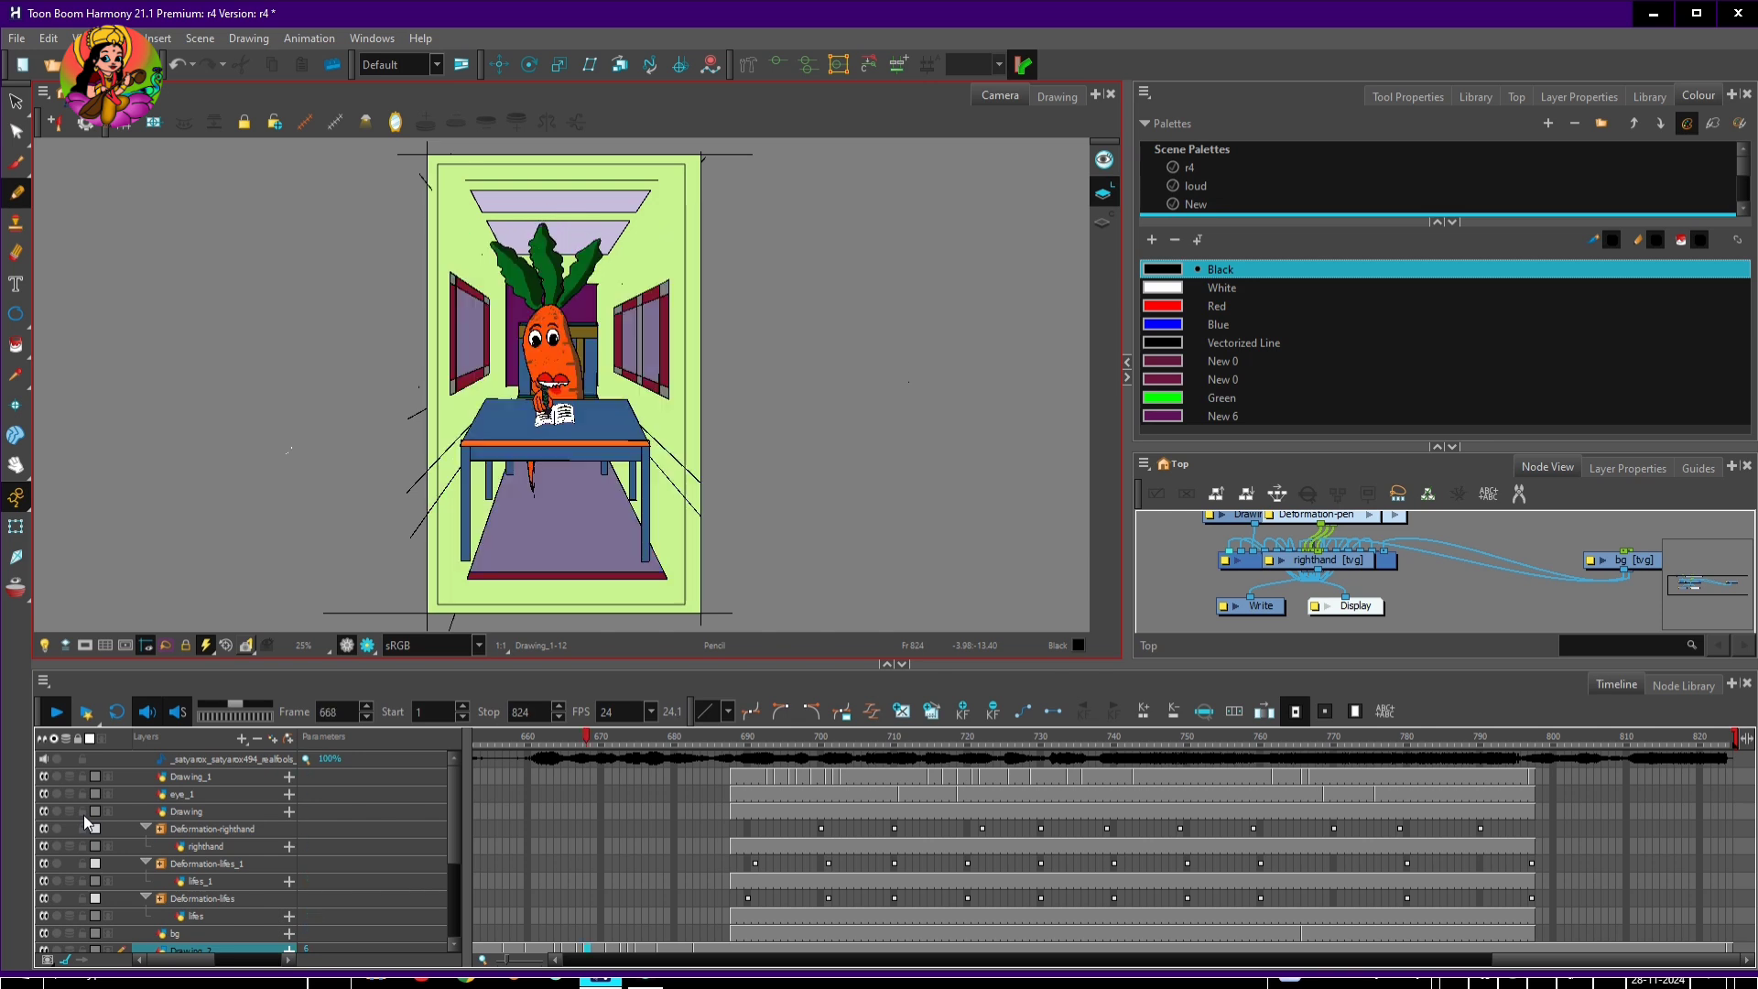
left_click(17, 39)
left_click(33, 146)
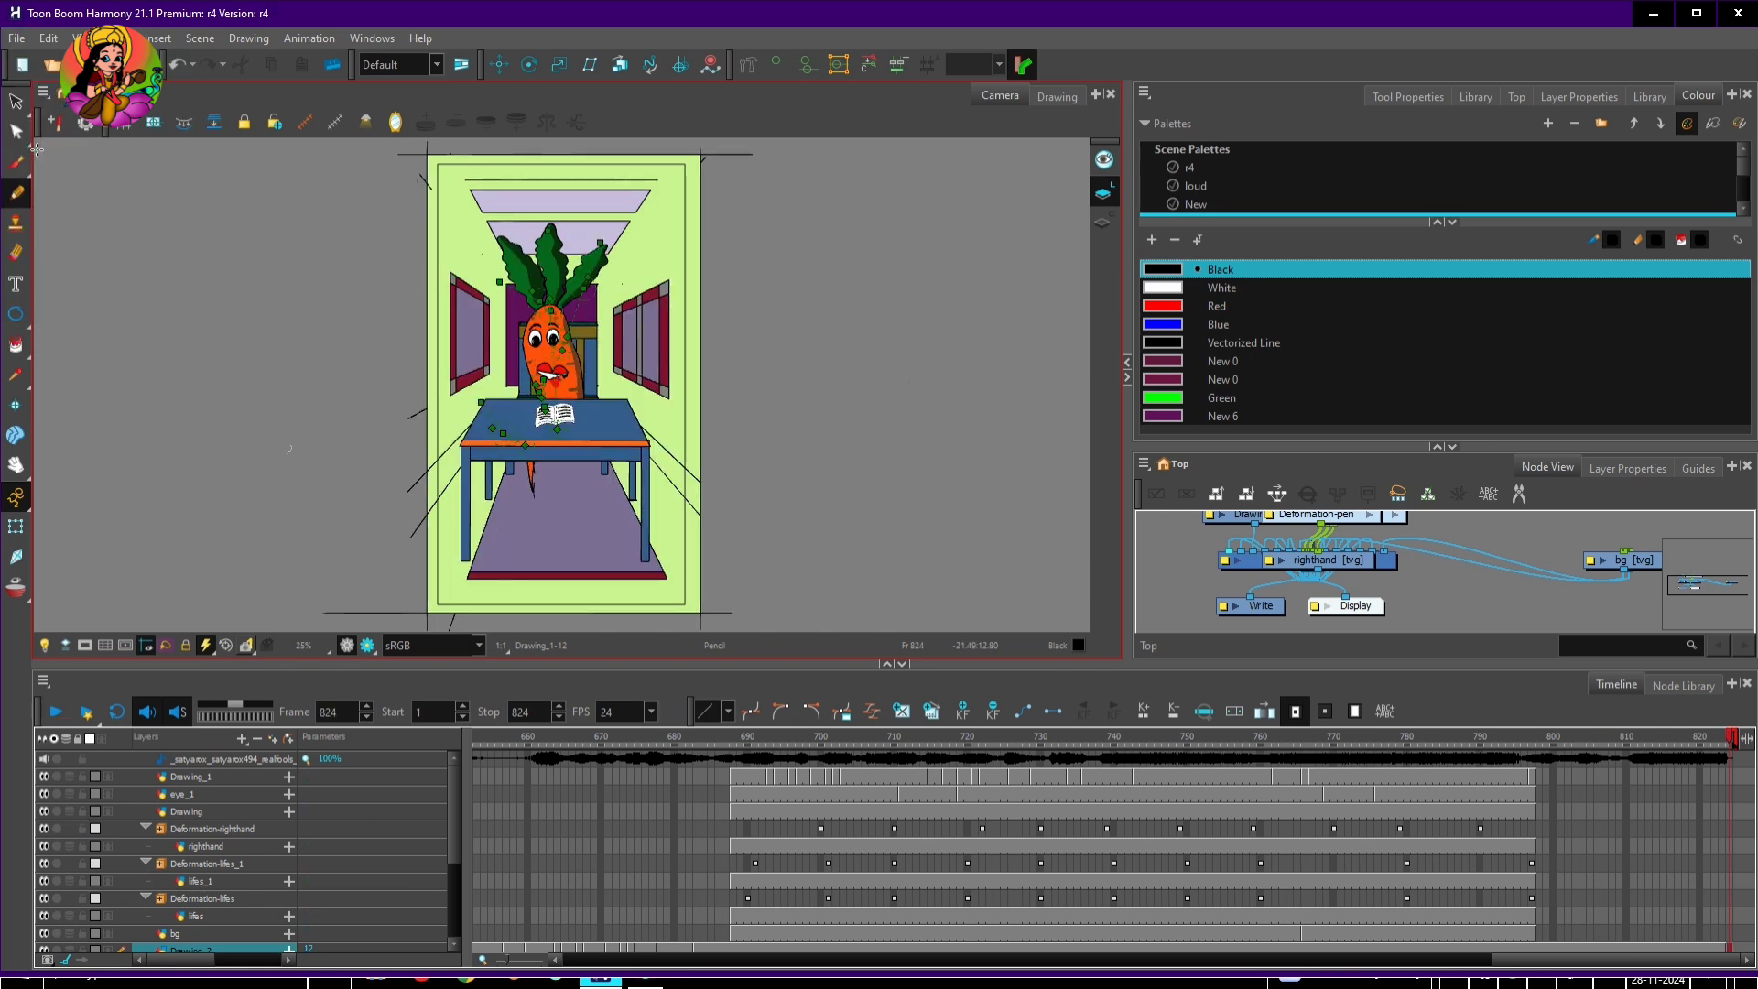
Export the scene as a QuickTime movie named r4 in the RENDER VIDEO folder
left_click(17, 39)
left_click(208, 337)
left_click(900, 193)
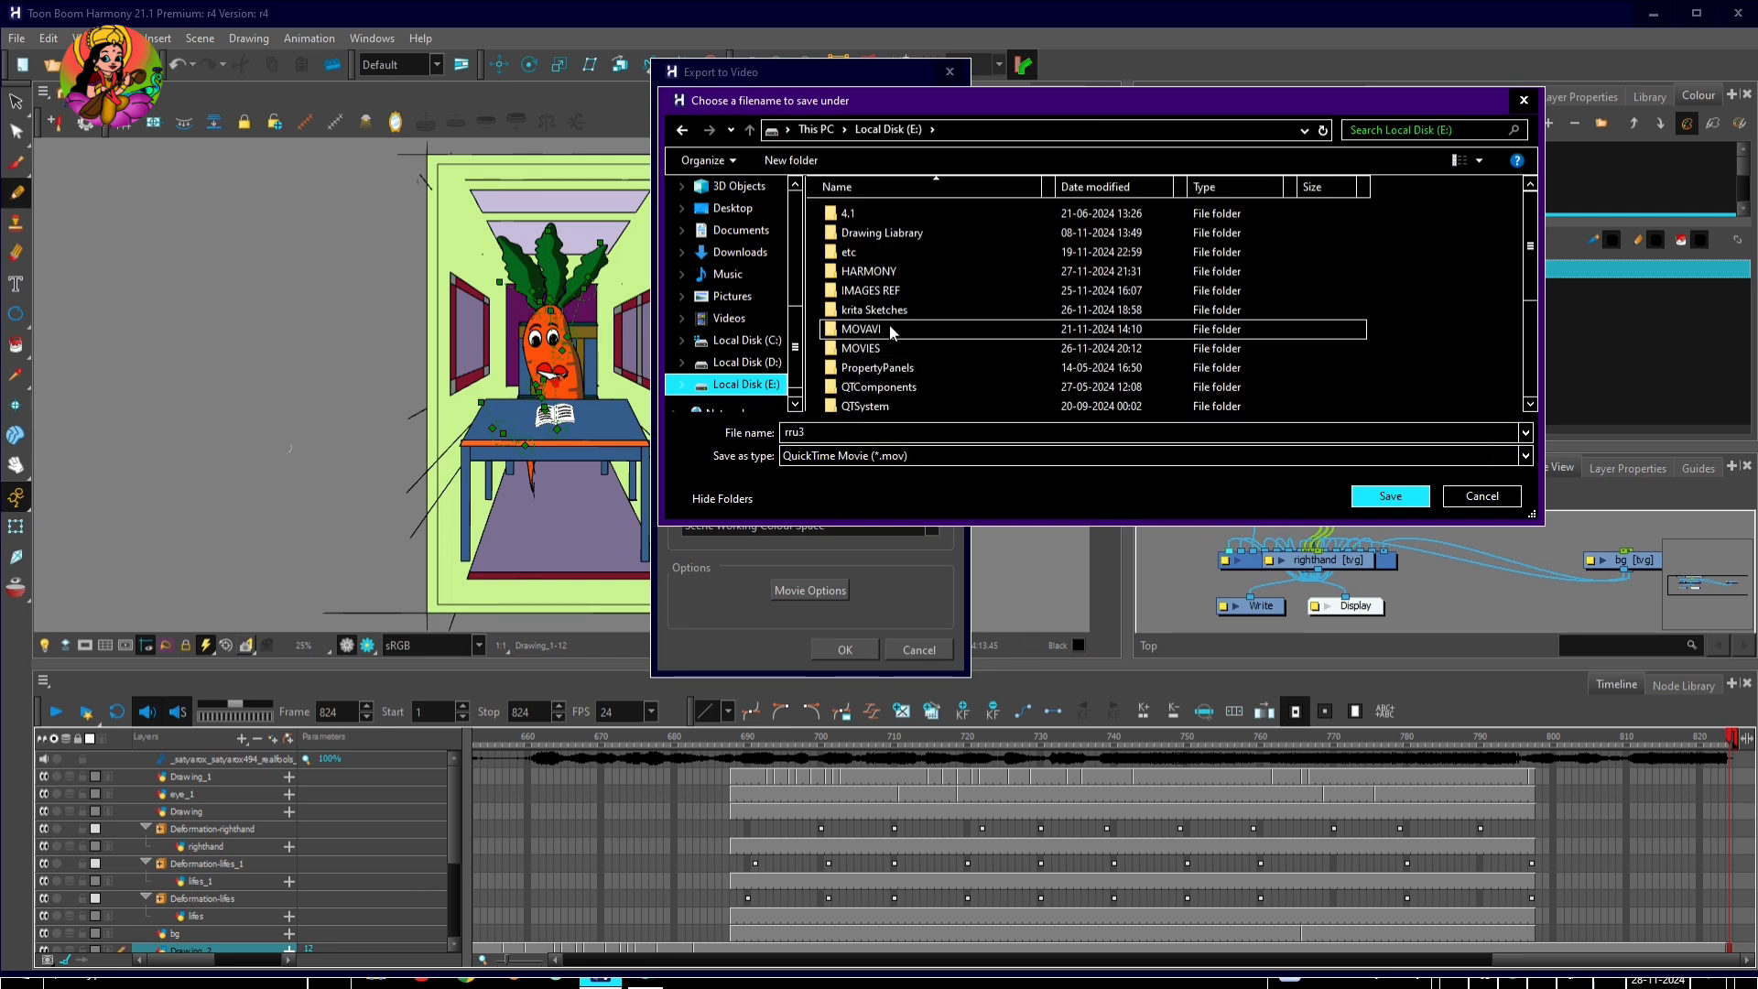
left_click(855, 432)
key("BackSpace")
type("r4")
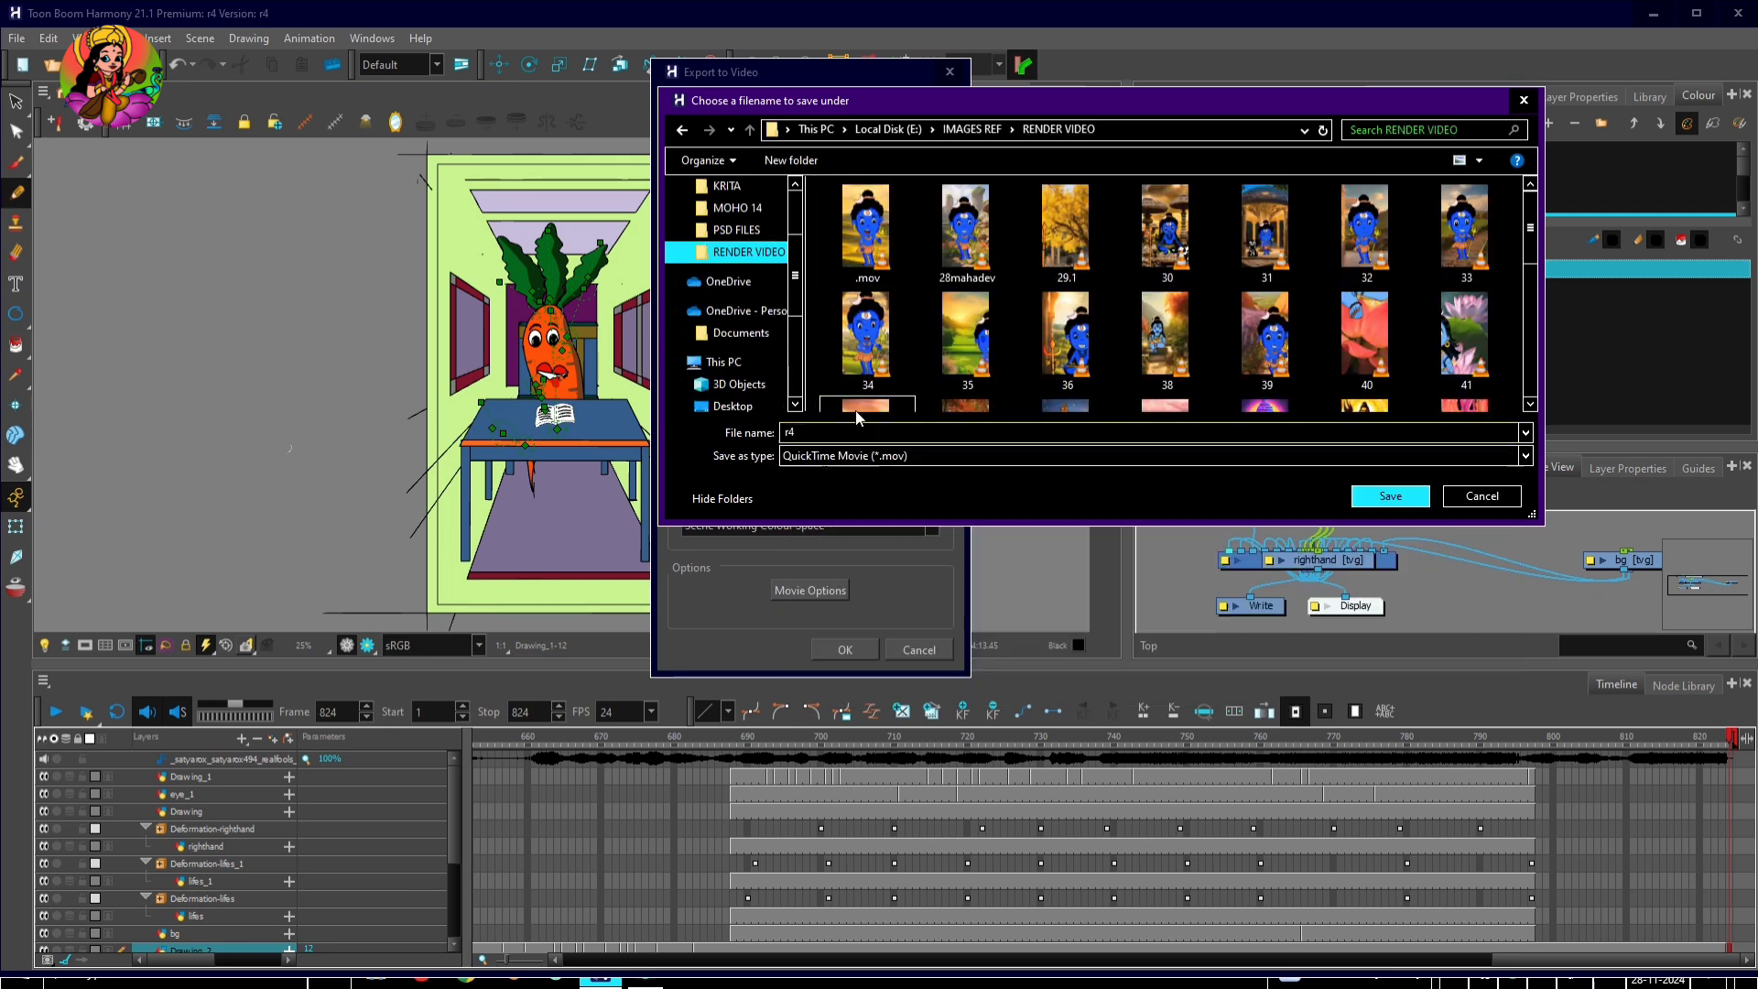
key("Return")
left_click(845, 650)
left_click(976, 520)
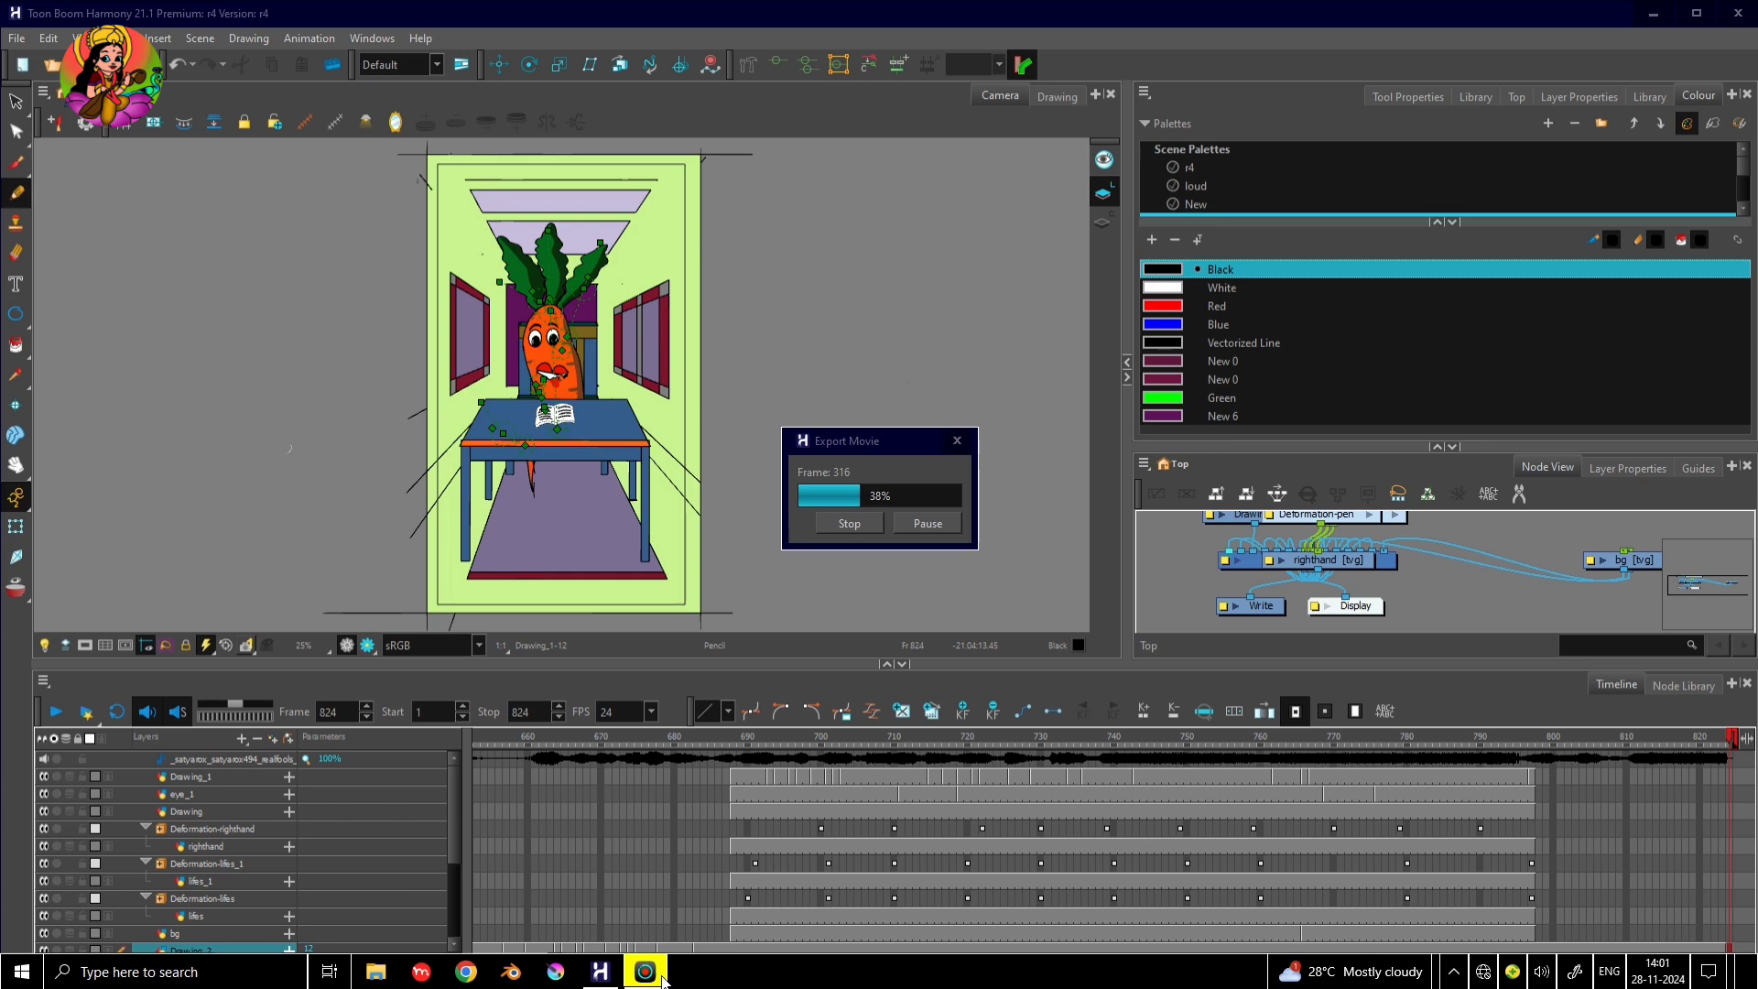
left_click(649, 970)
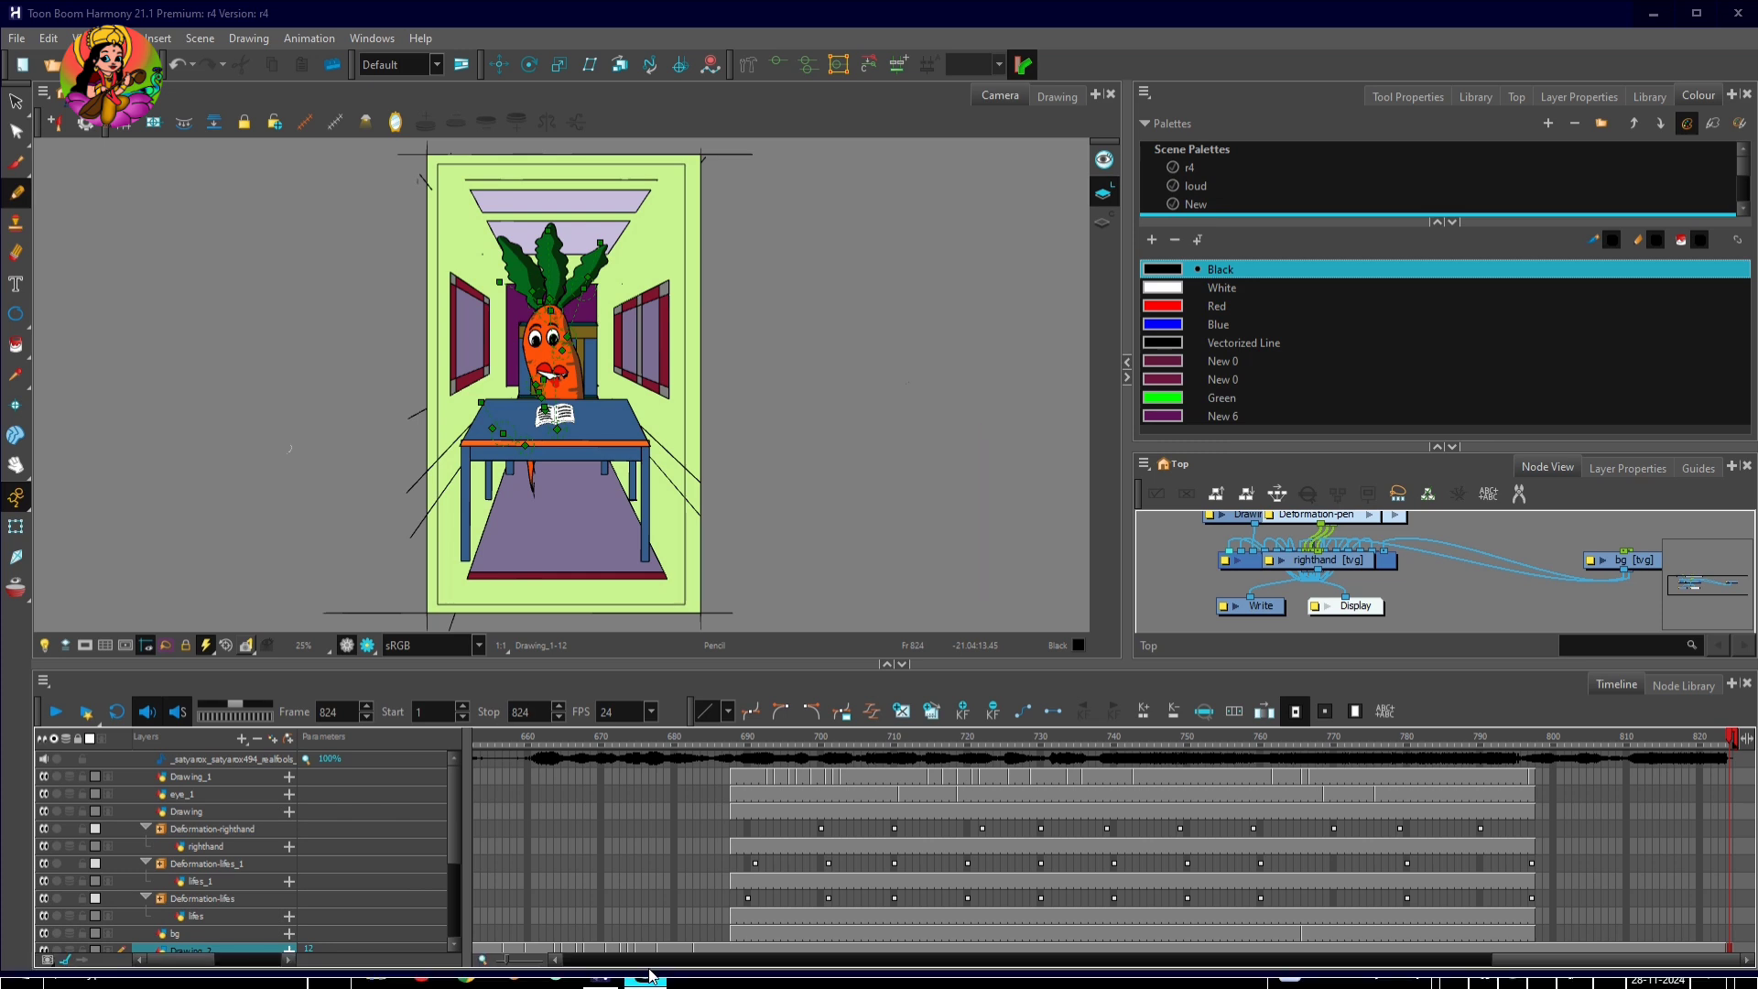